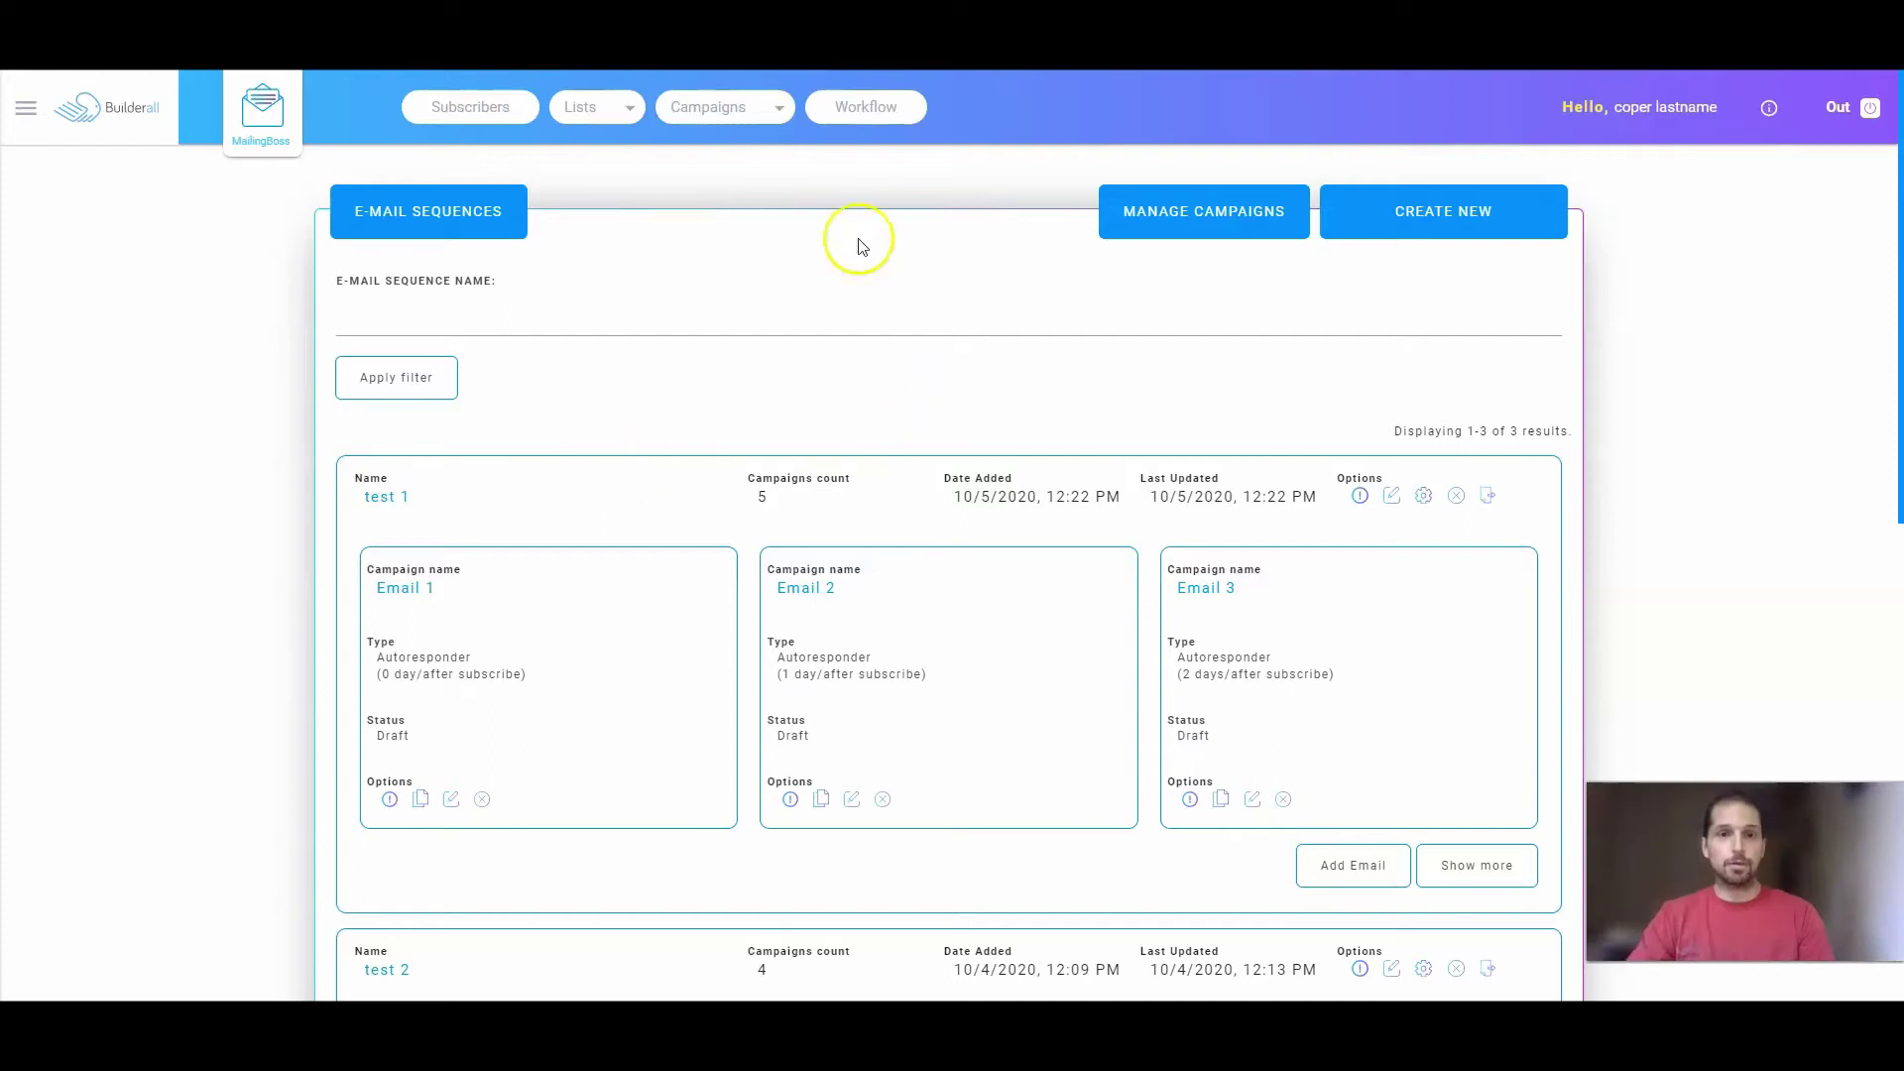
Open the workflow builder
{"action": "left_click", "coordinate": [855, 110]}
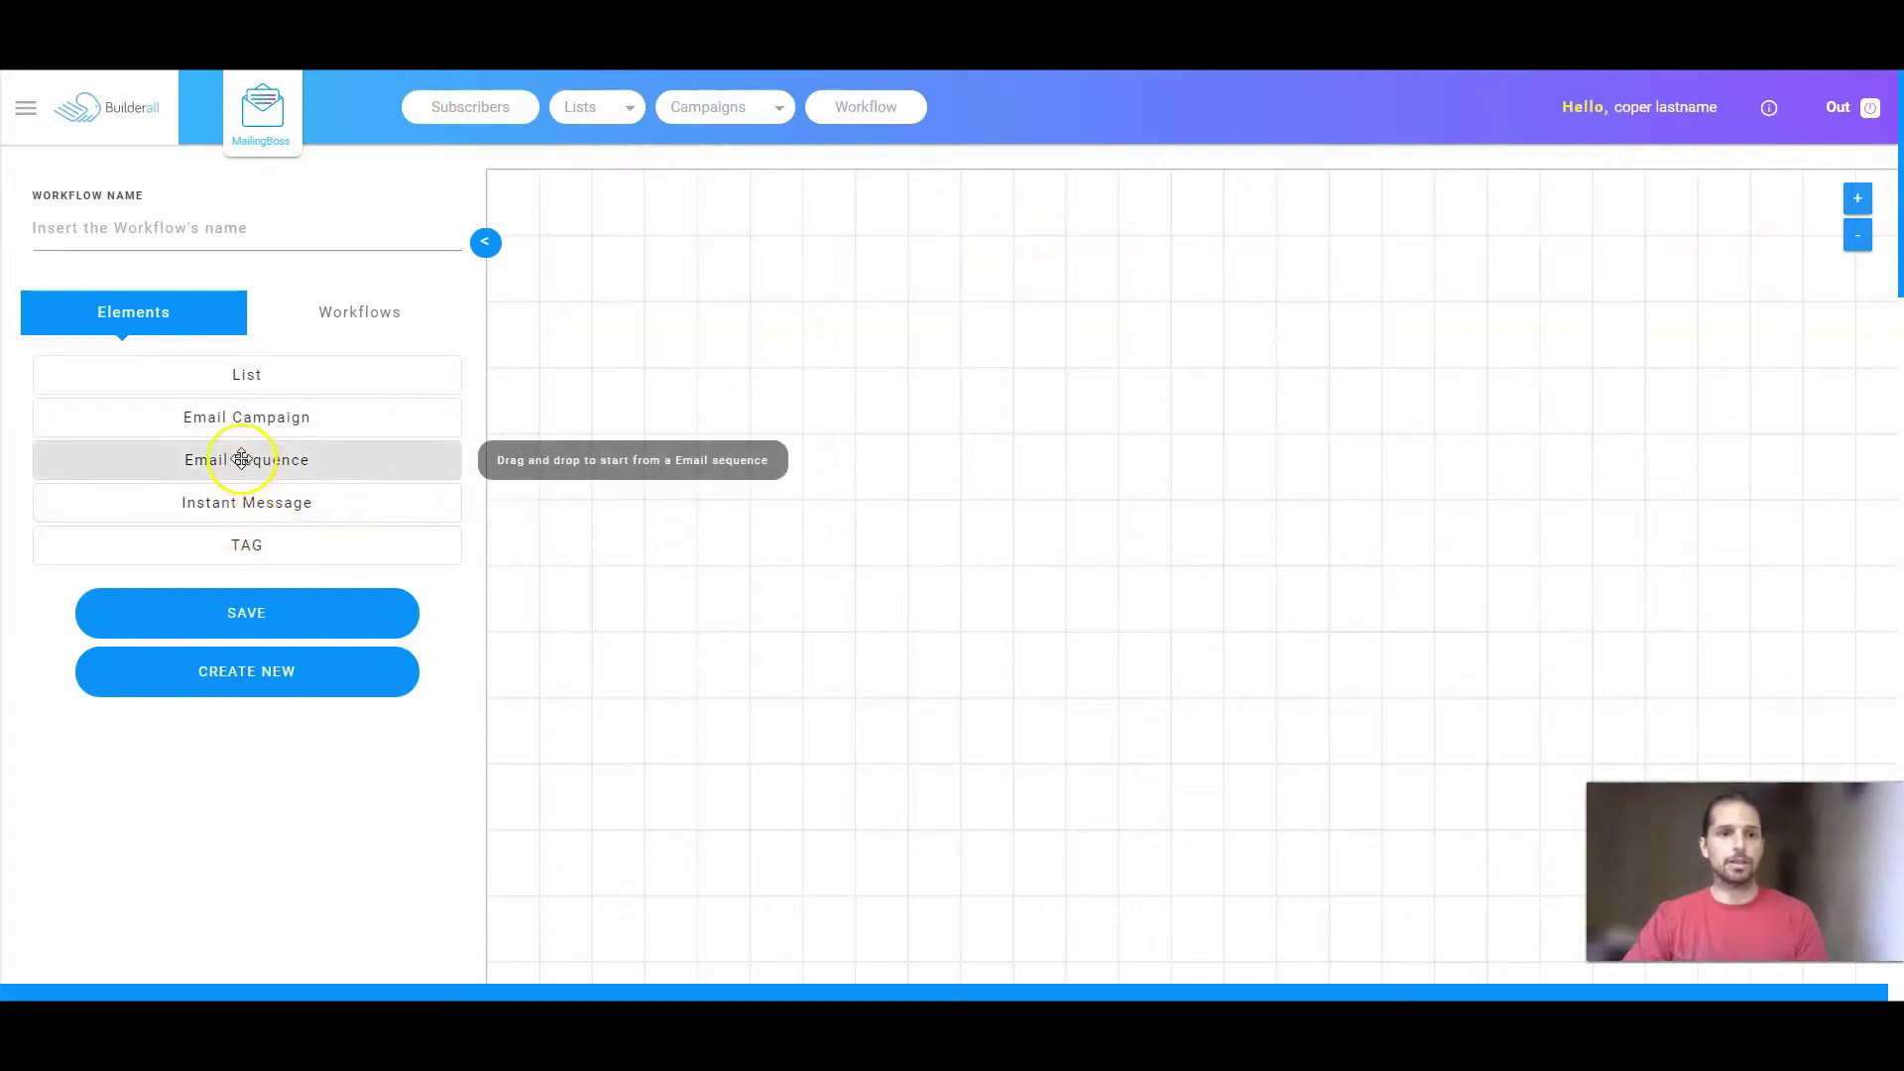
{"action": "left_click_drag", "start_coordinate": [242, 459], "coordinate": [774, 507]}
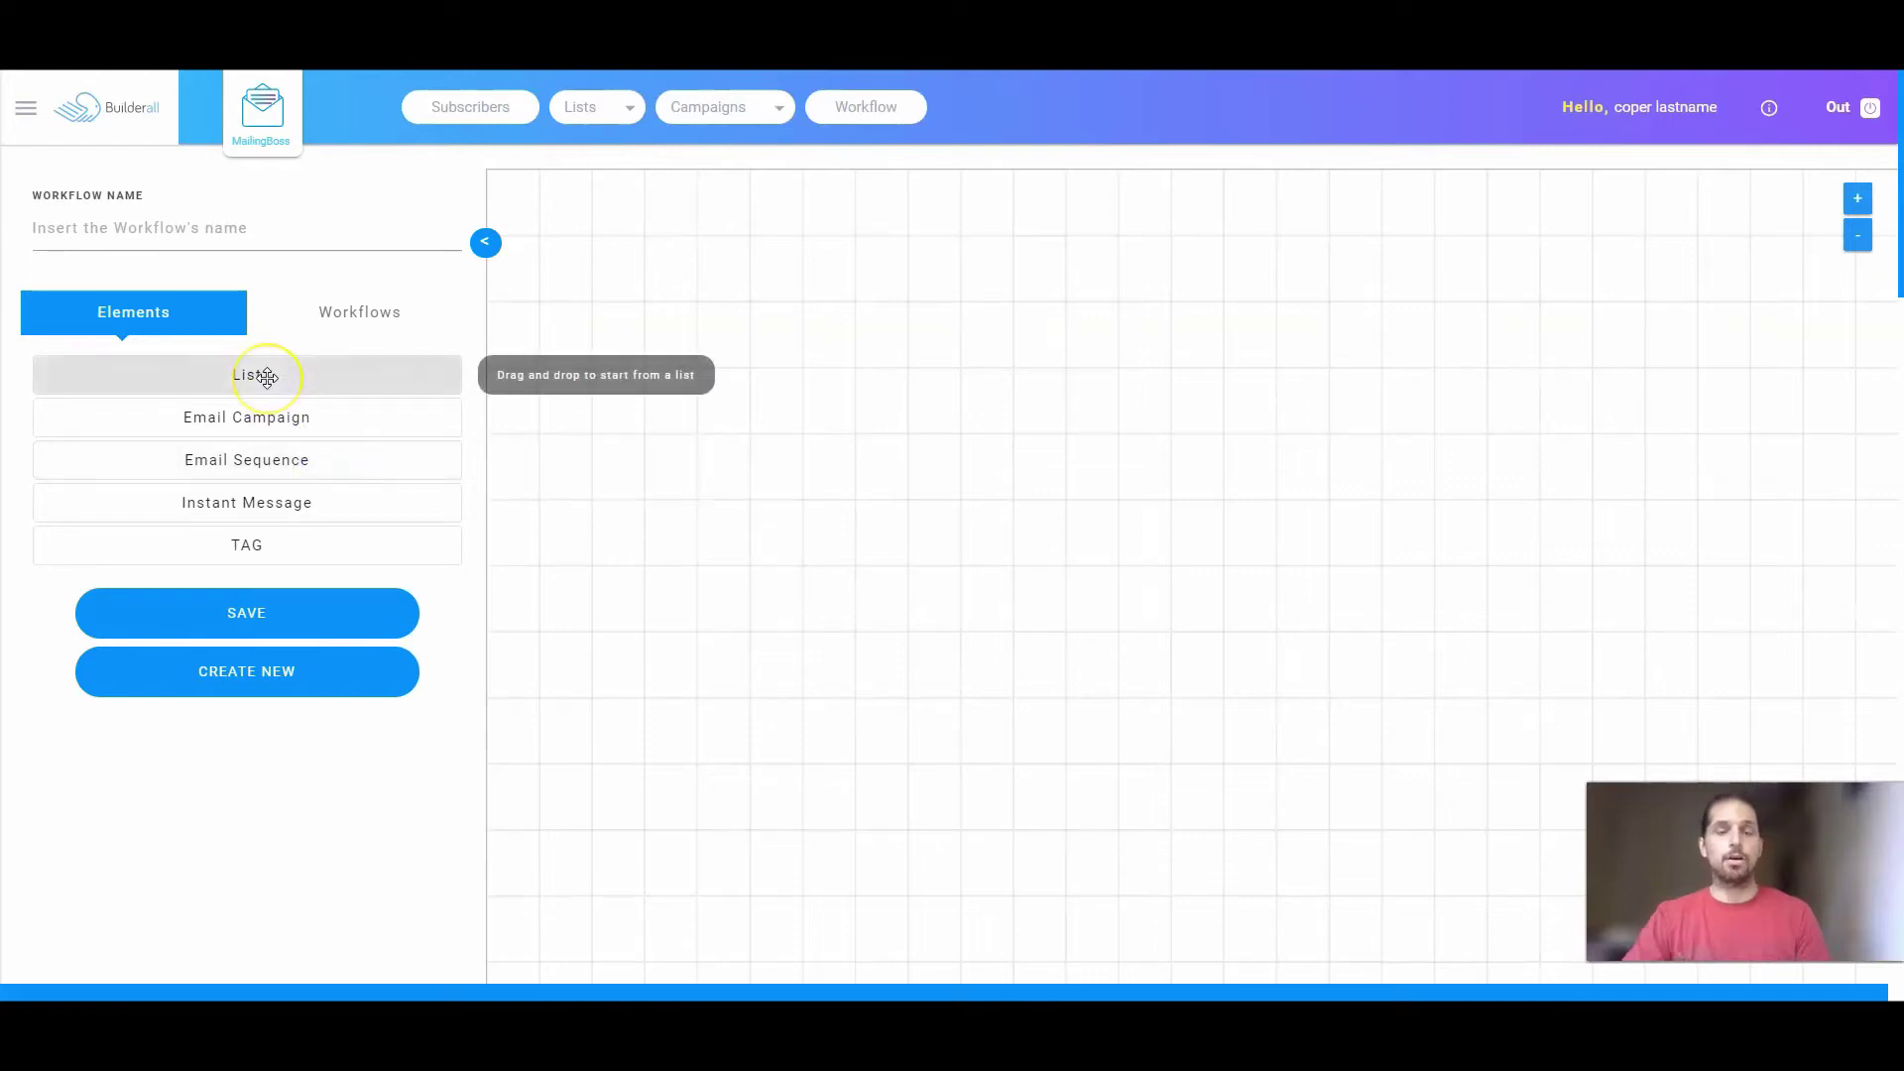
{"action": "left_click_drag", "start_coordinate": [266, 377], "coordinate": [801, 473]}
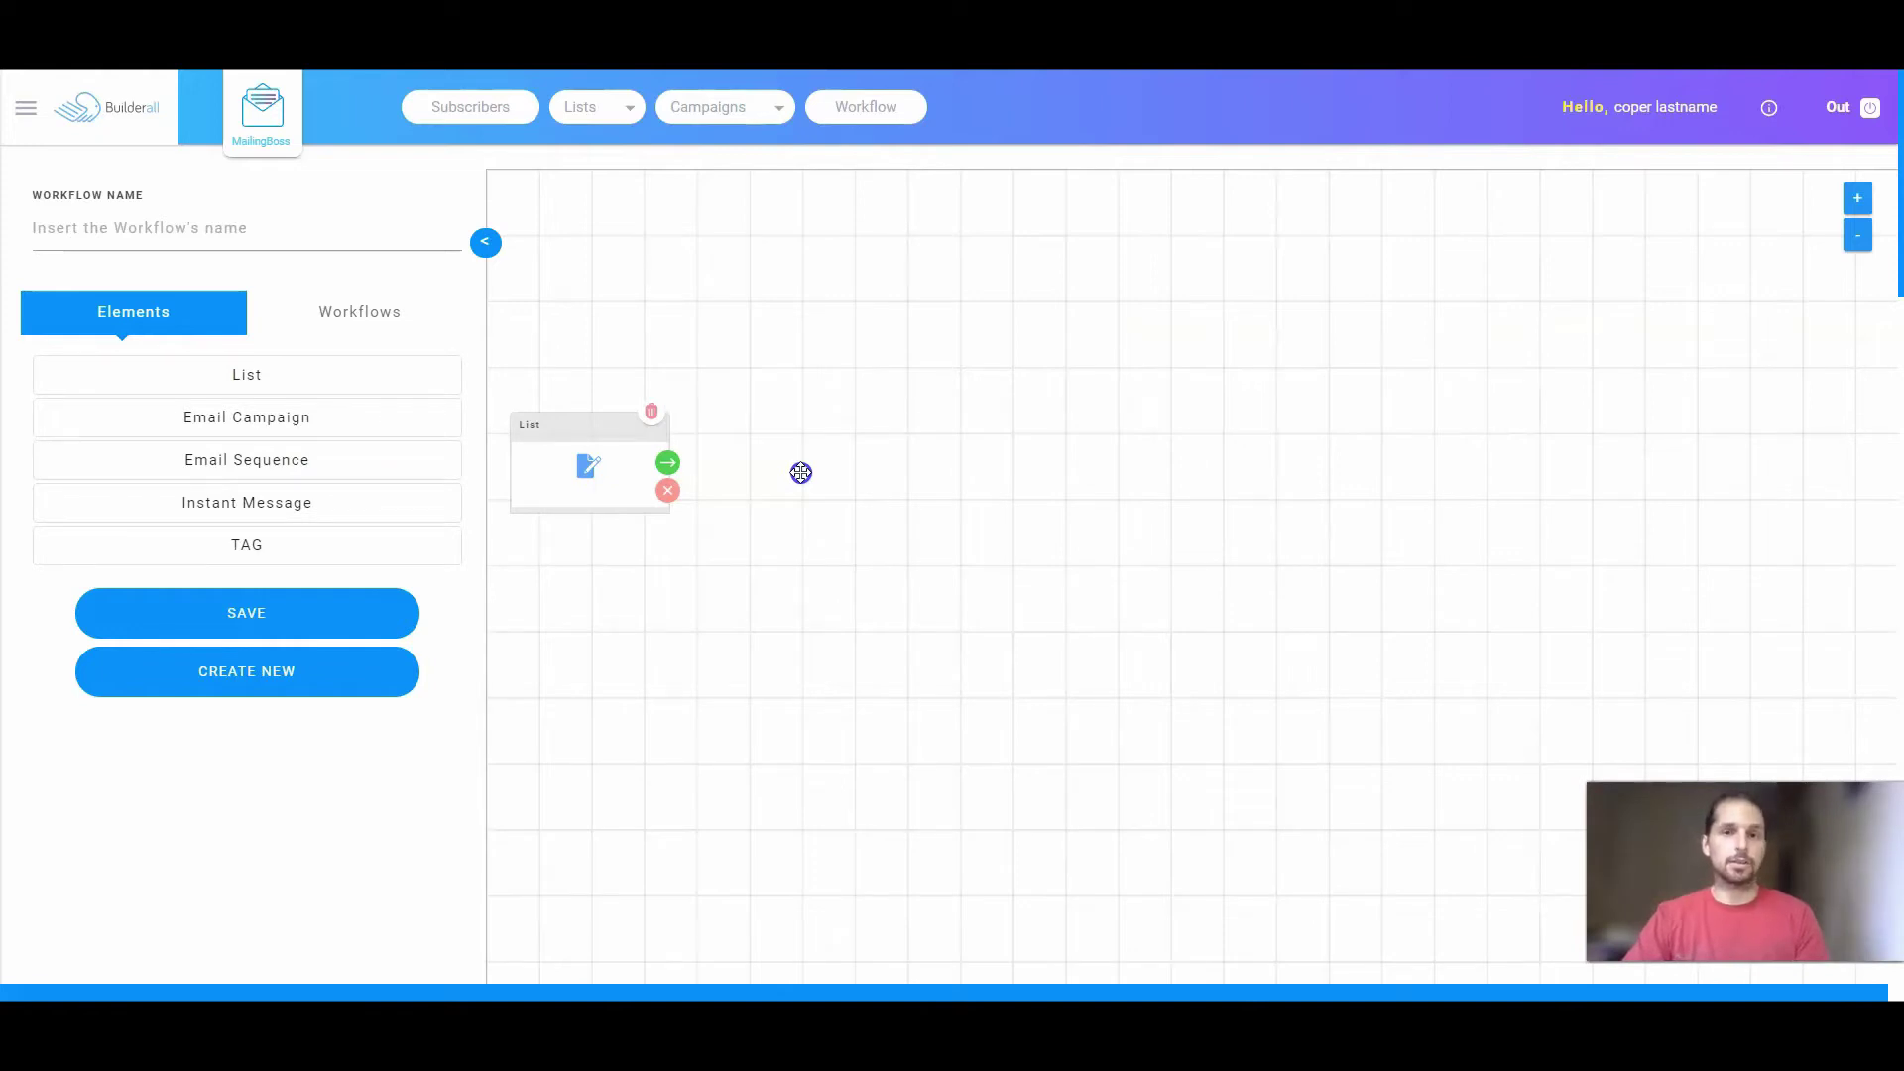
{"action": "left_click_drag", "start_coordinate": [802, 473], "coordinate": [828, 483]}
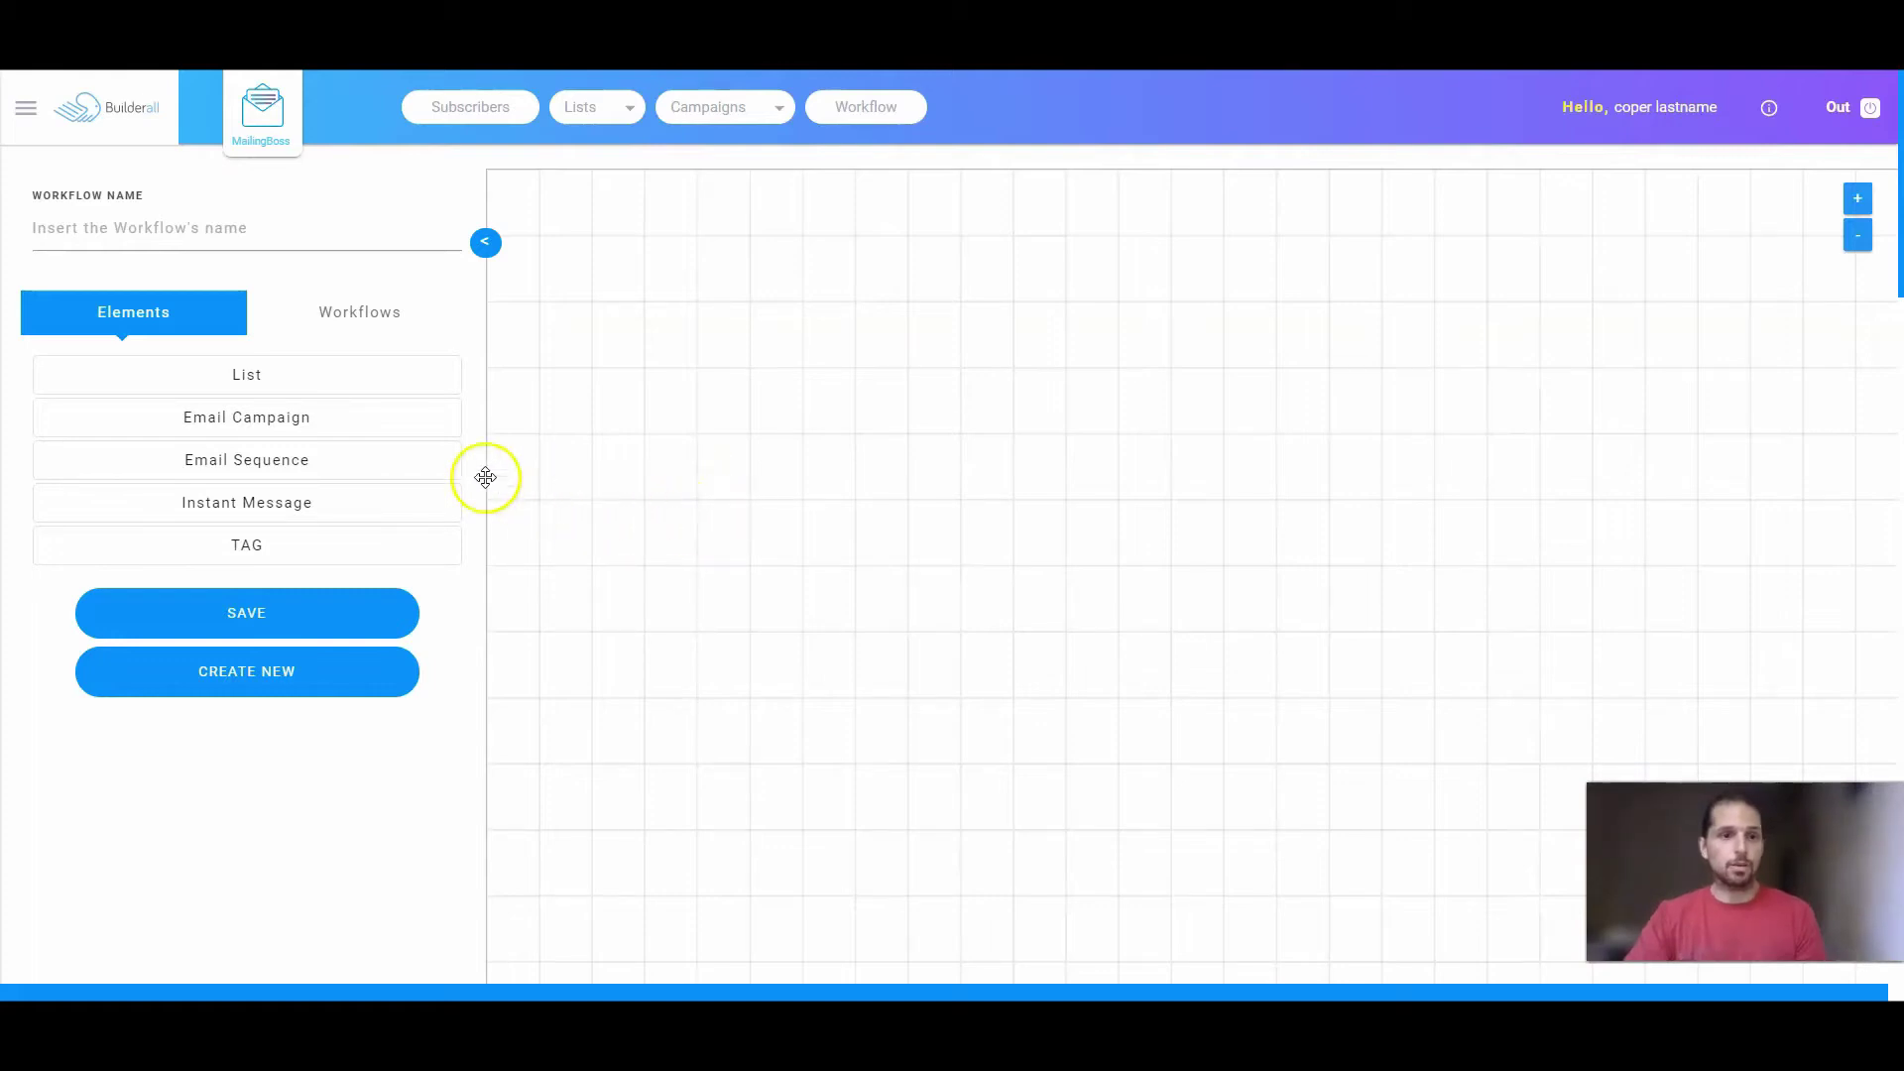
Add an Email Sequence element to the workflow canvas, assign the test 1 sequence and load its emails
{"action": "left_click_drag", "start_coordinate": [236, 461], "coordinate": [535, 466]}
{"action": "left_click", "coordinate": [619, 493]}
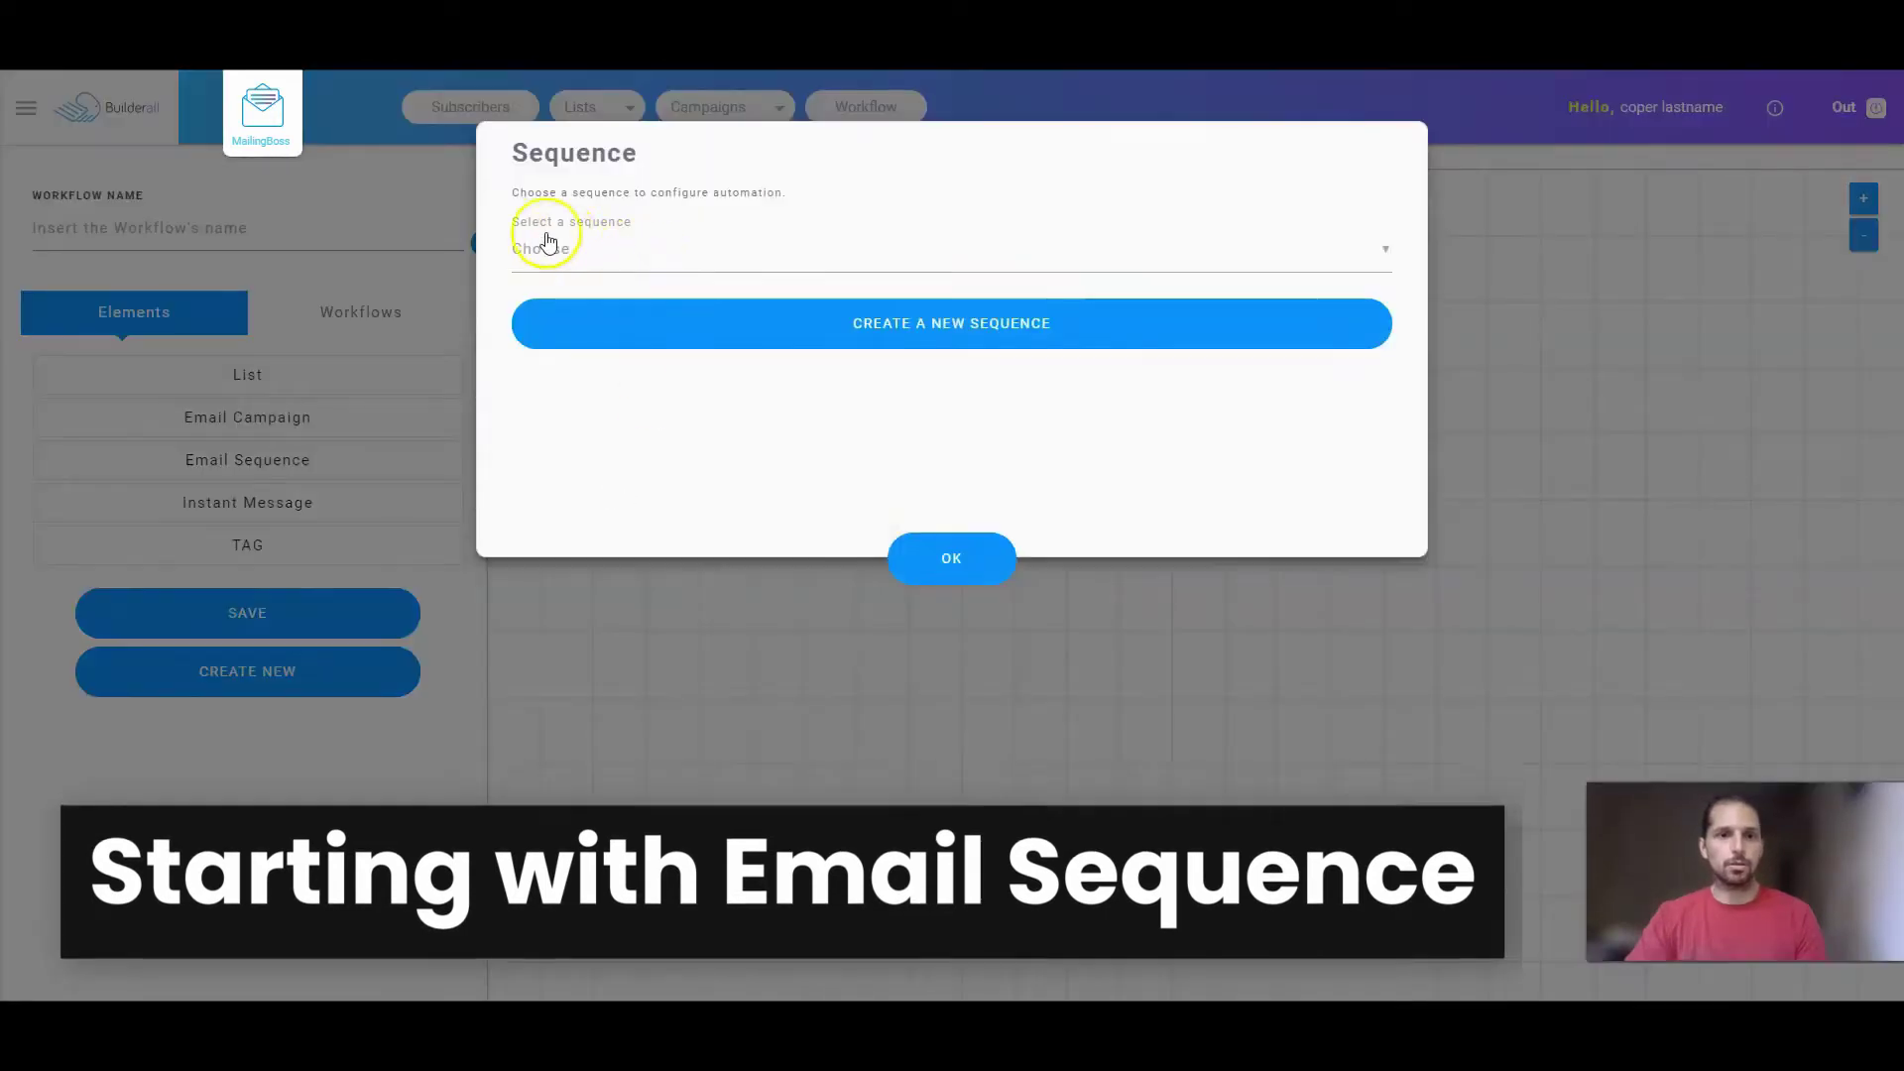
{"action": "left_click", "coordinate": [627, 256]}
{"action": "left_click", "coordinate": [589, 397]}
{"action": "left_click", "coordinate": [1021, 327]}
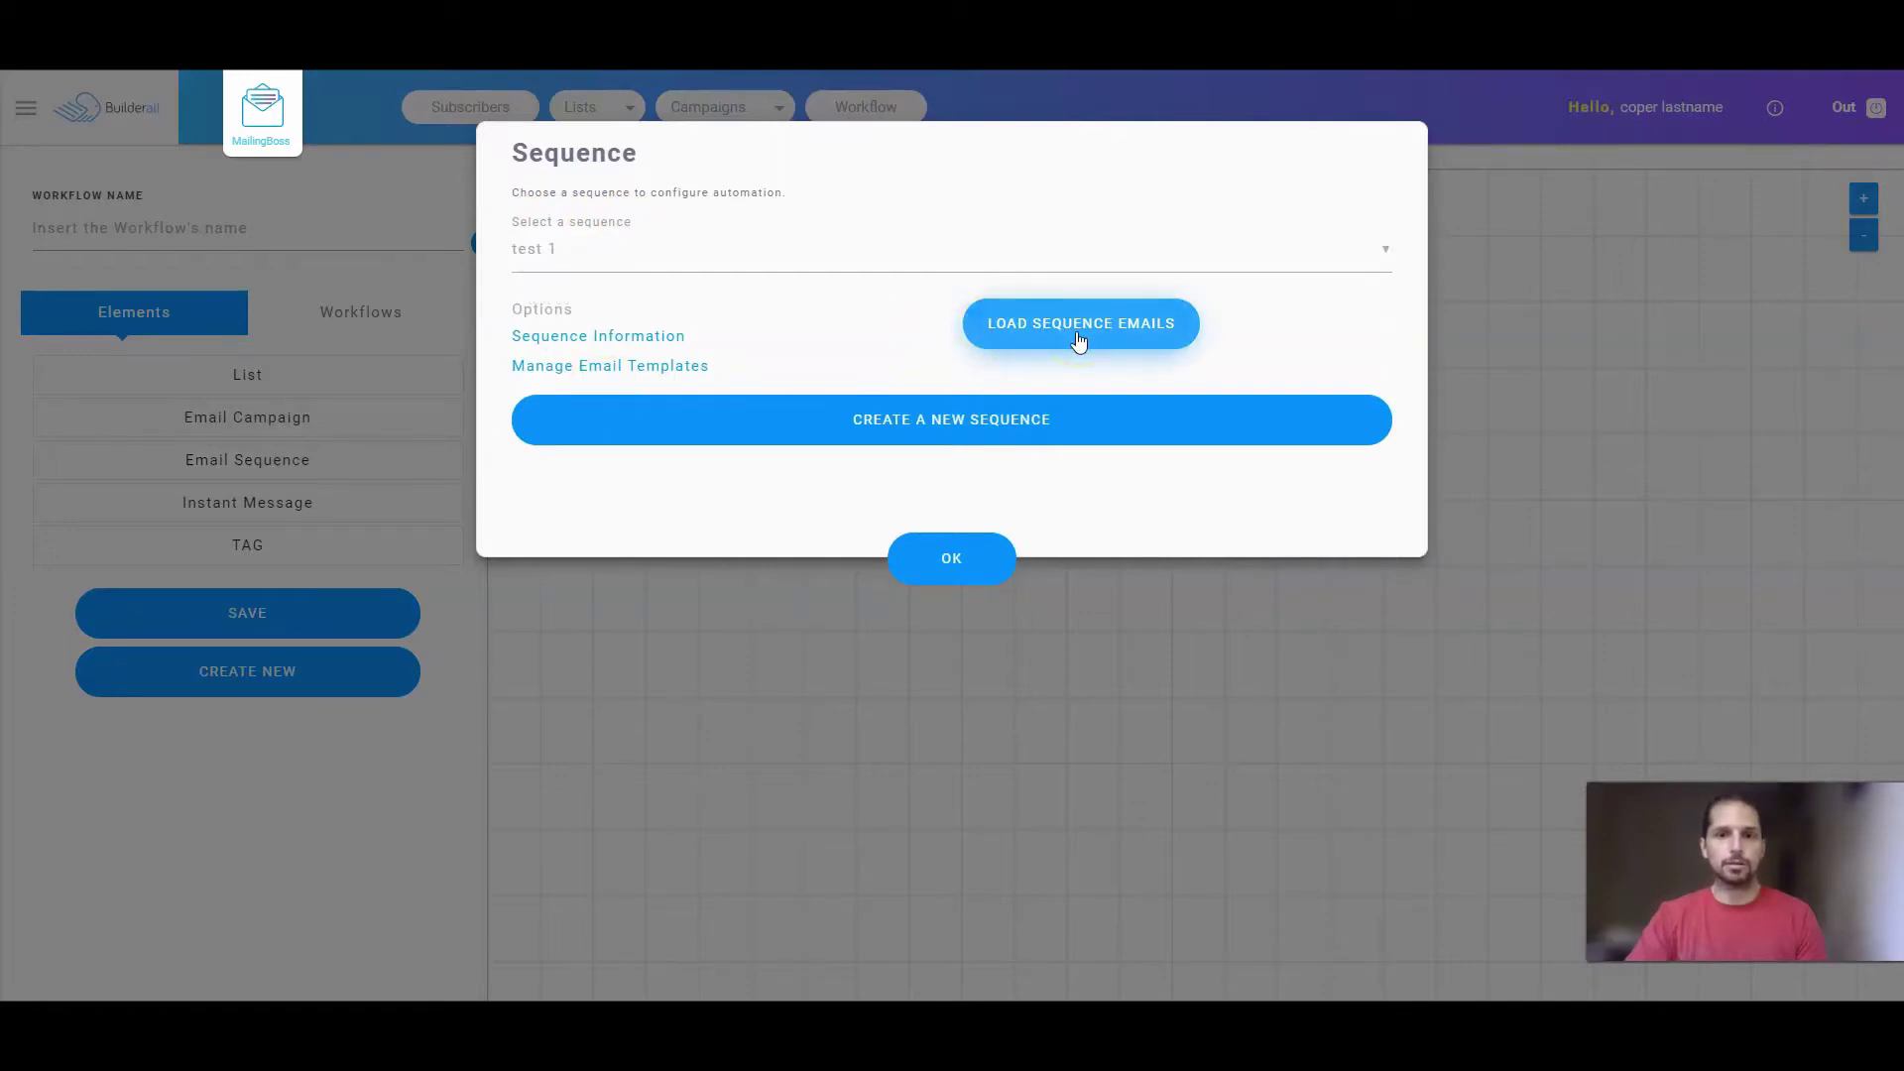
{"action": "scroll", "coordinate": [1088, 426], "scroll_direction": "down", "scroll_amount": 7}
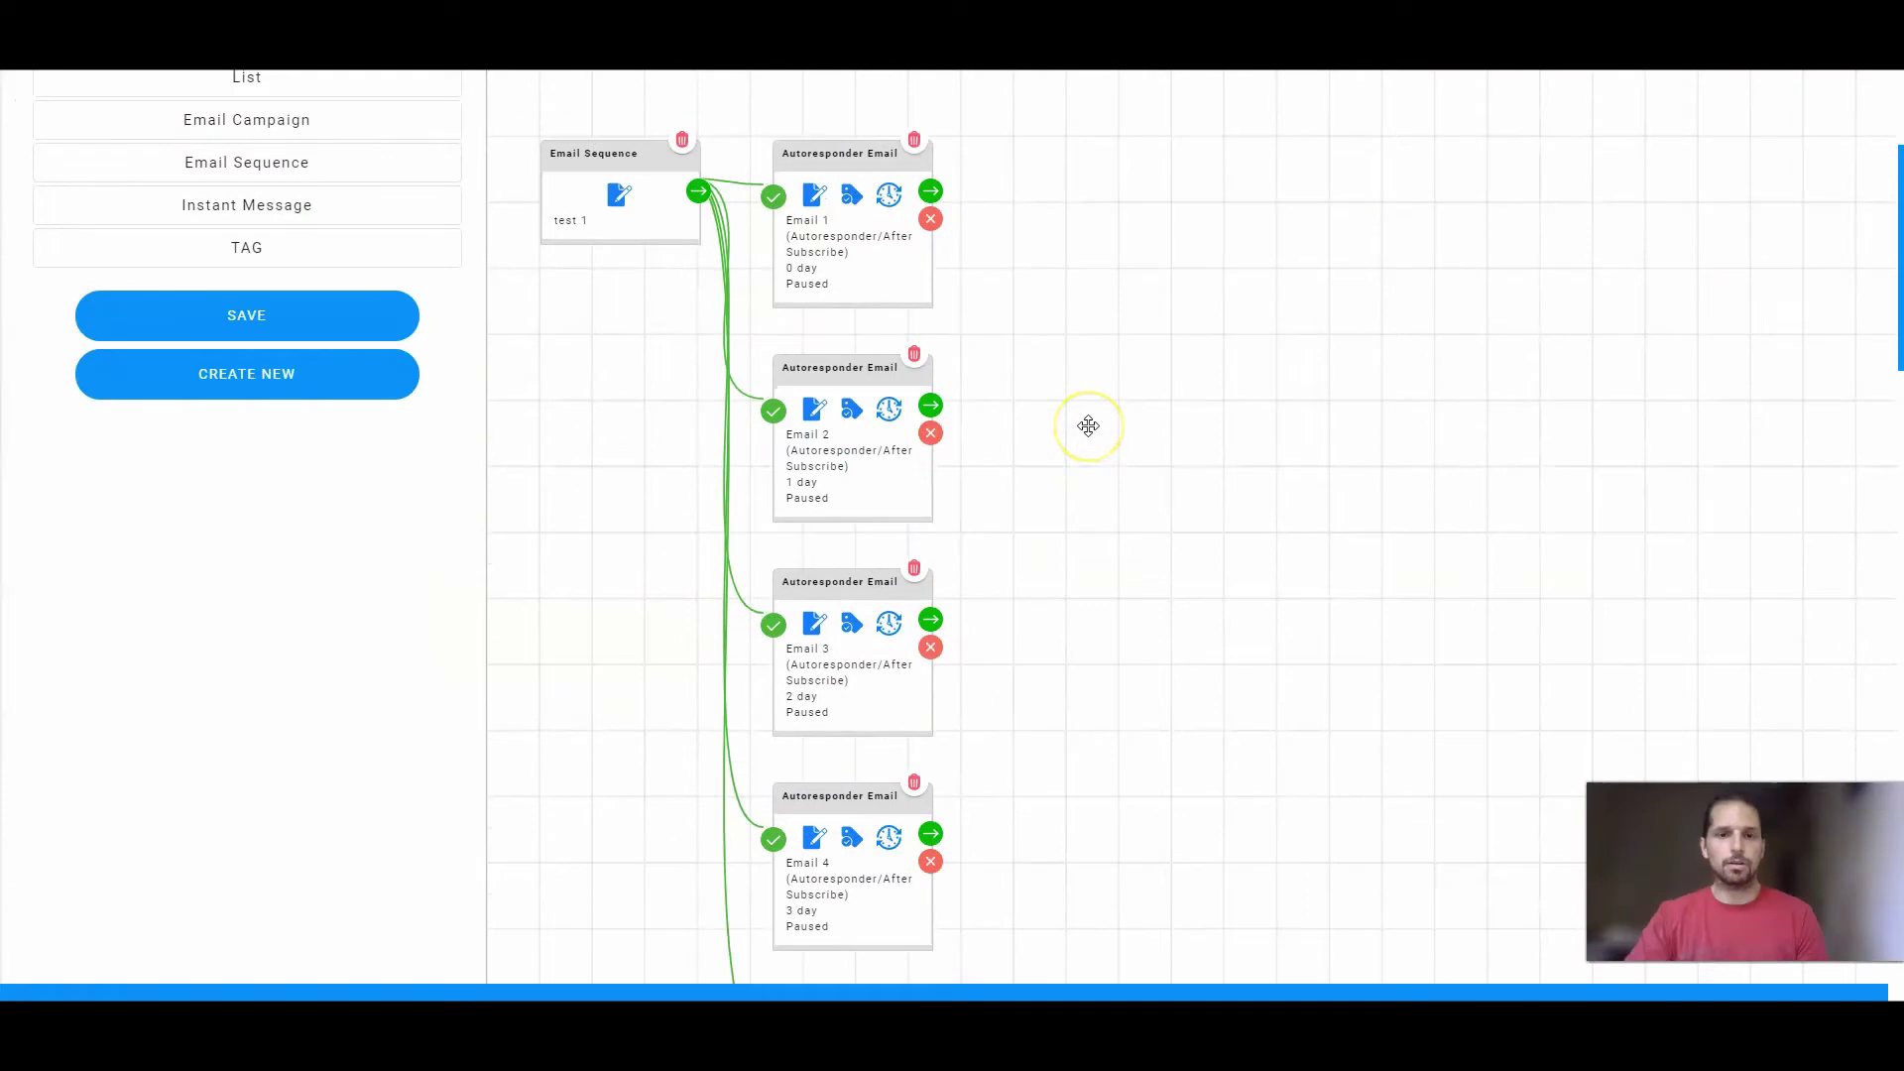
{"action": "scroll", "coordinate": [1087, 426], "scroll_direction": "up", "scroll_amount": 7}
{"action": "left_click", "coordinate": [1016, 401]}
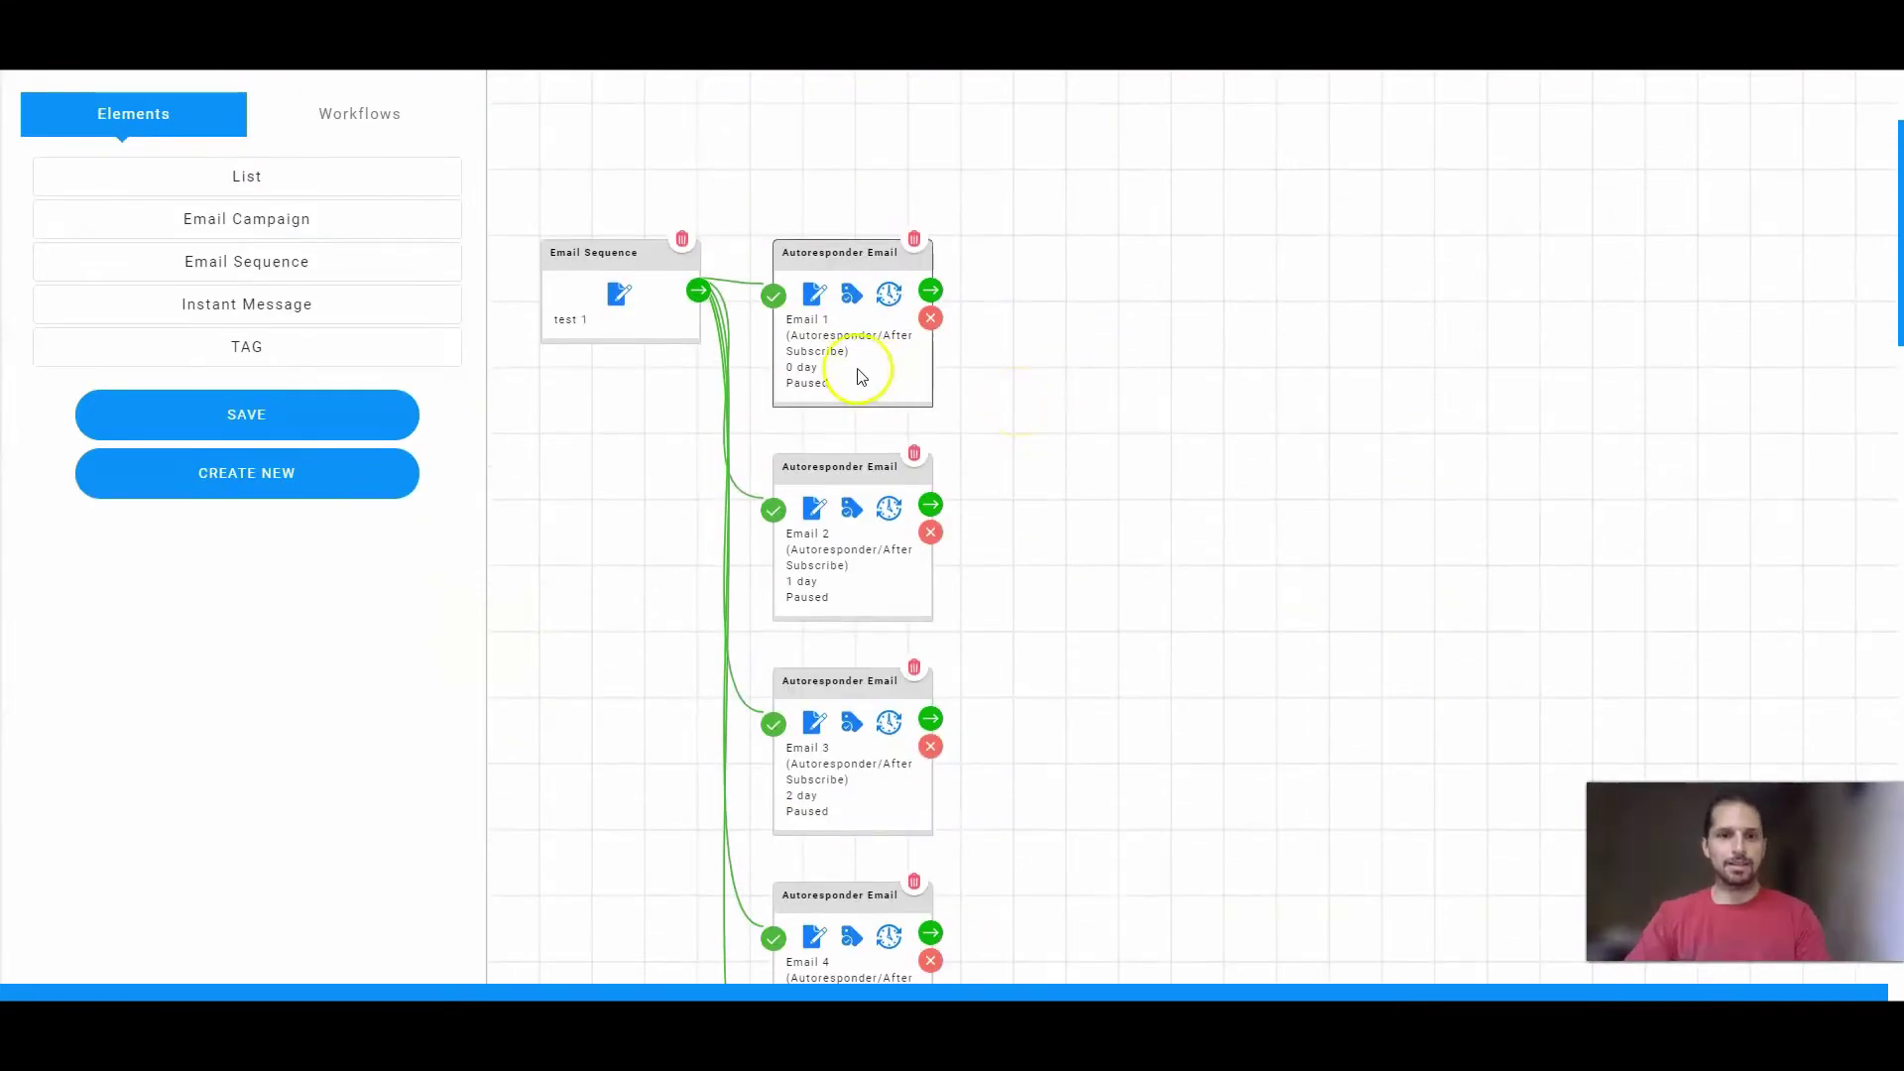
{"action": "left_click", "coordinate": [890, 578]}
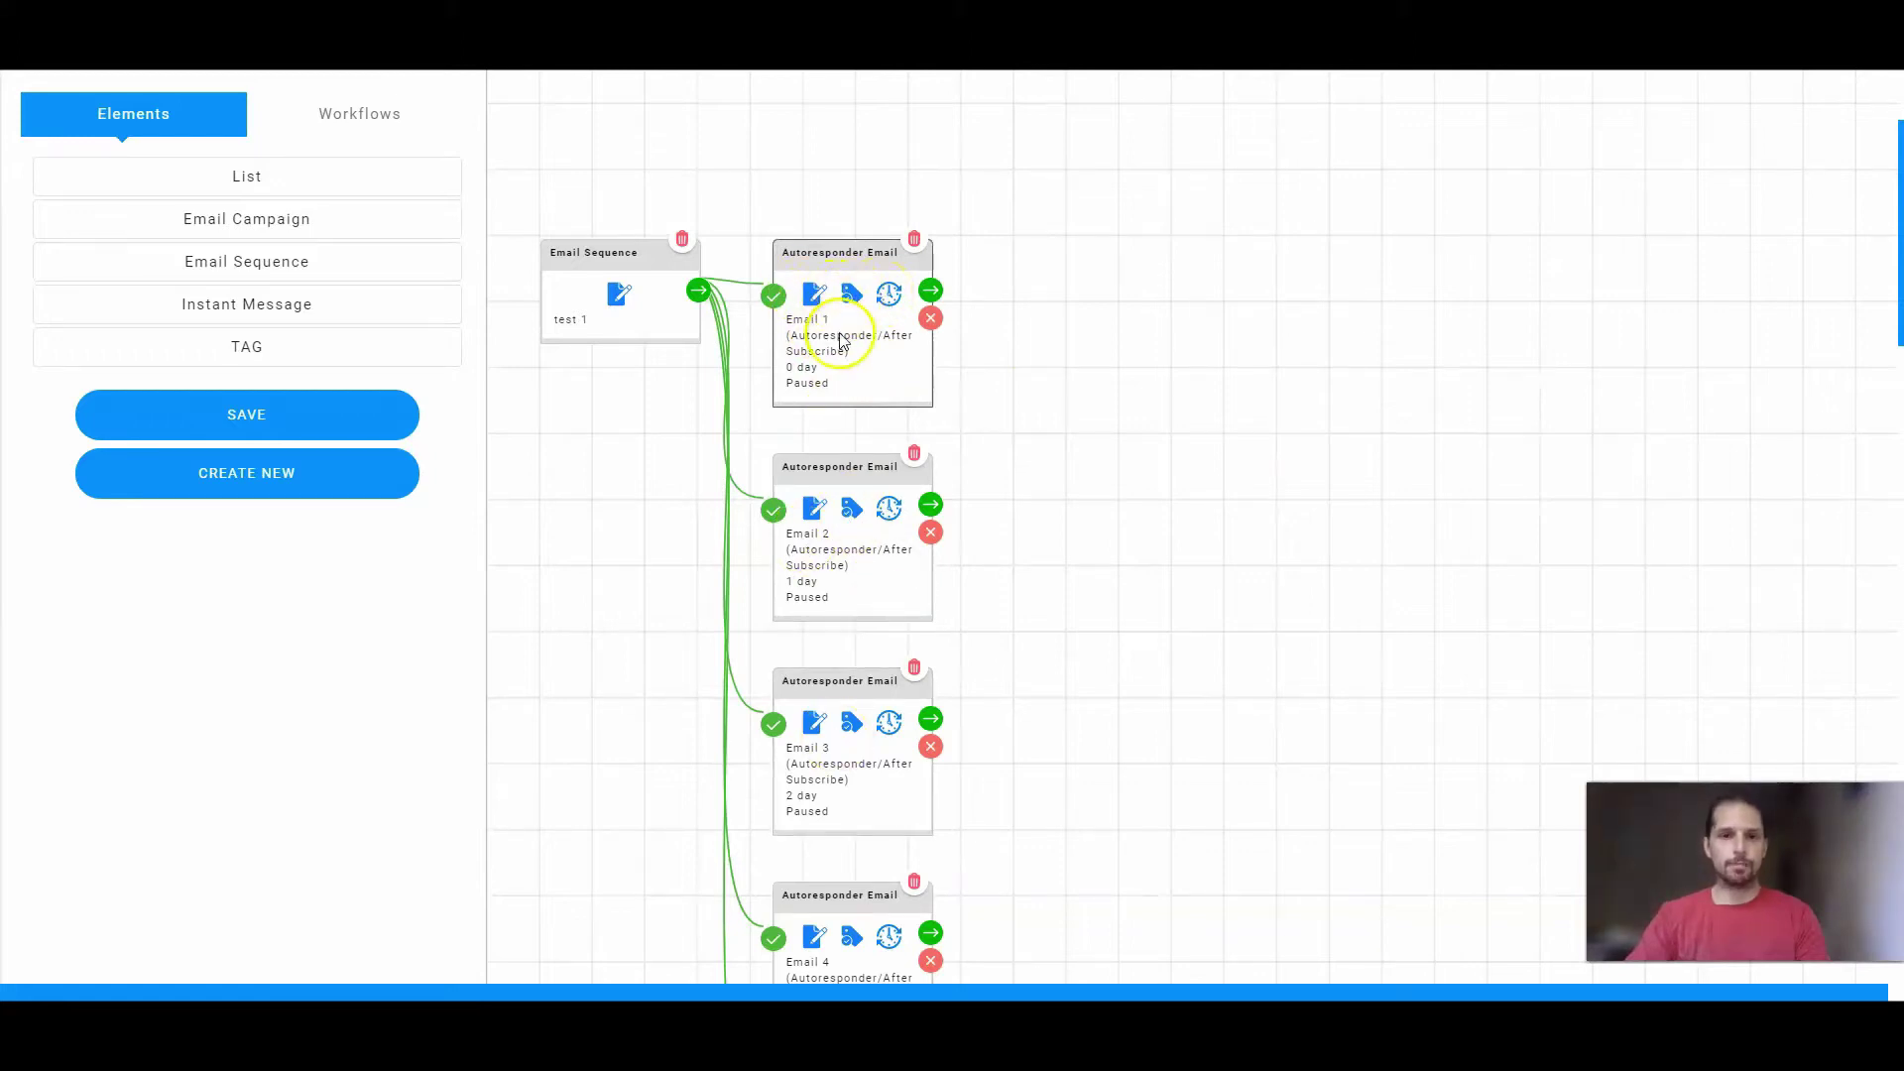
Name the workflow "test 1 workflow" and save it
{"action": "scroll", "coordinate": [843, 317], "scroll_direction": "up", "scroll_amount": 3}
{"action": "left_click", "coordinate": [141, 232]}
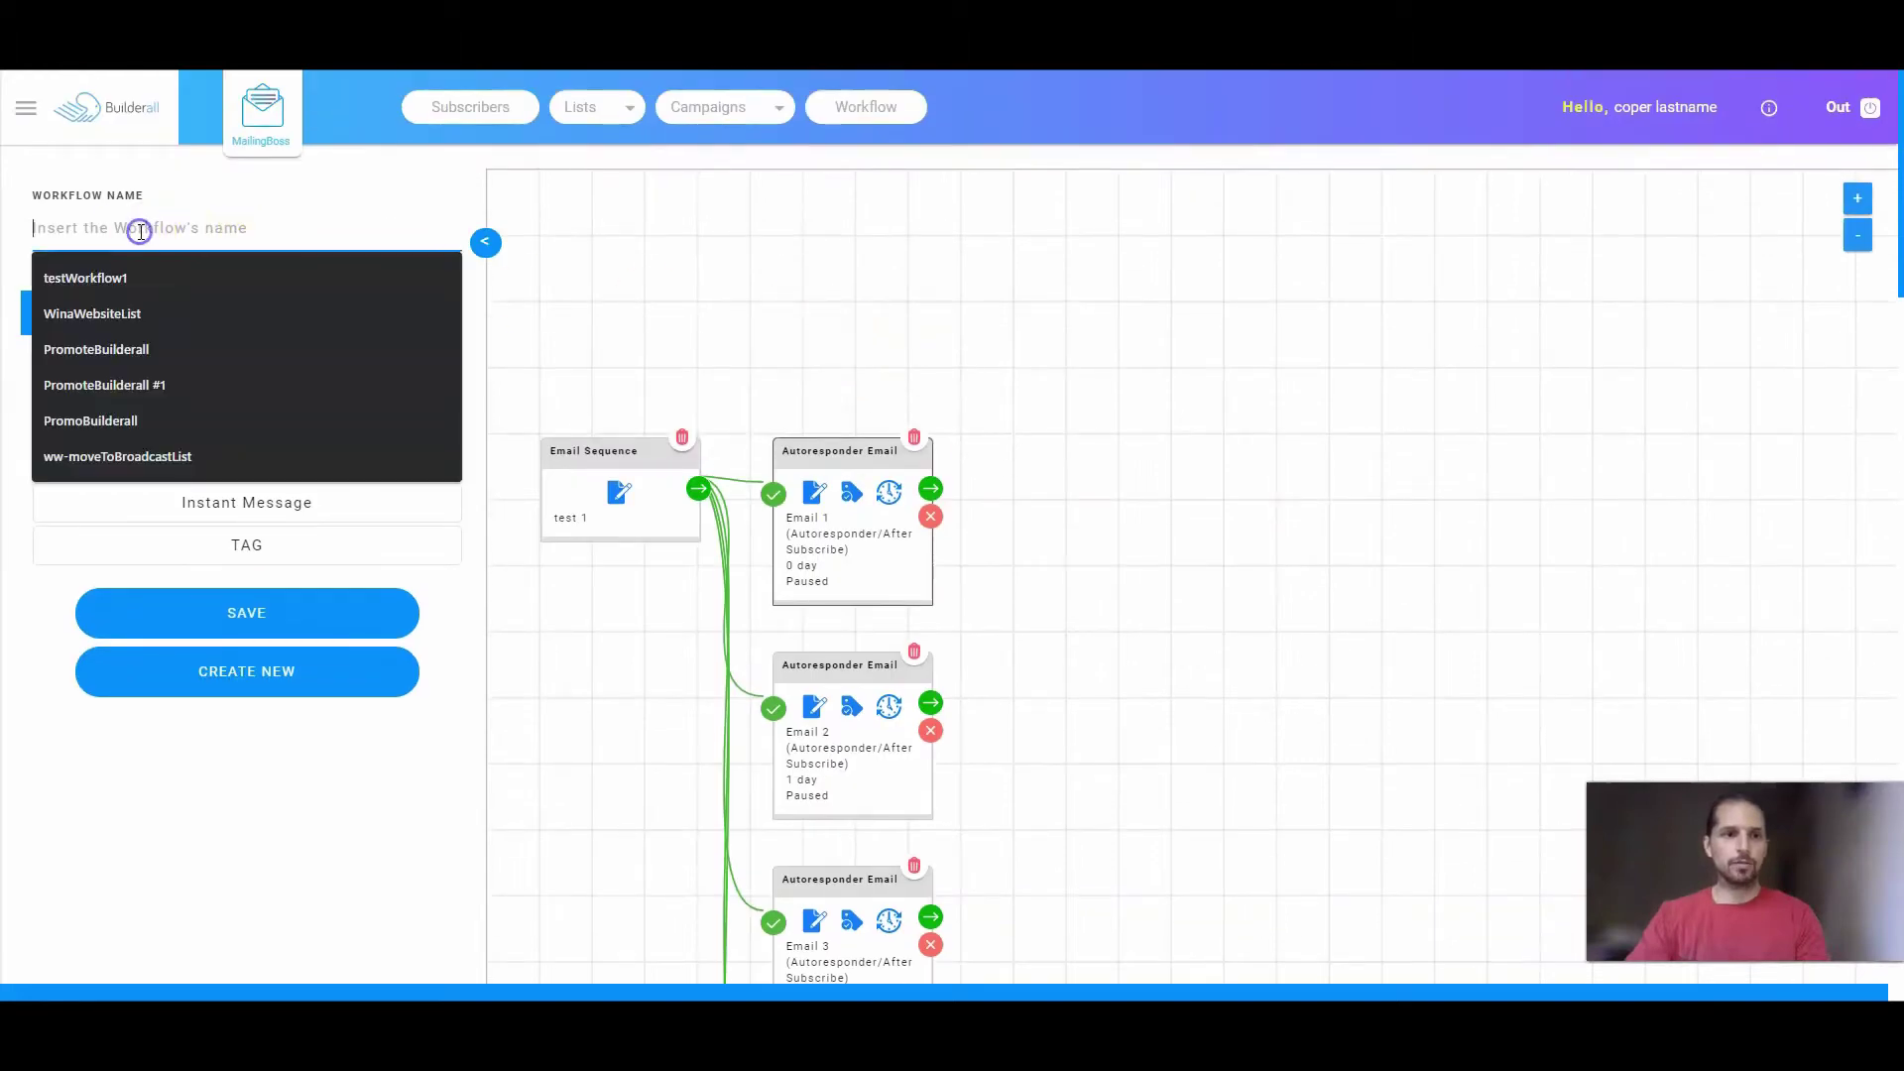
{"action": "type", "text": "tes"}
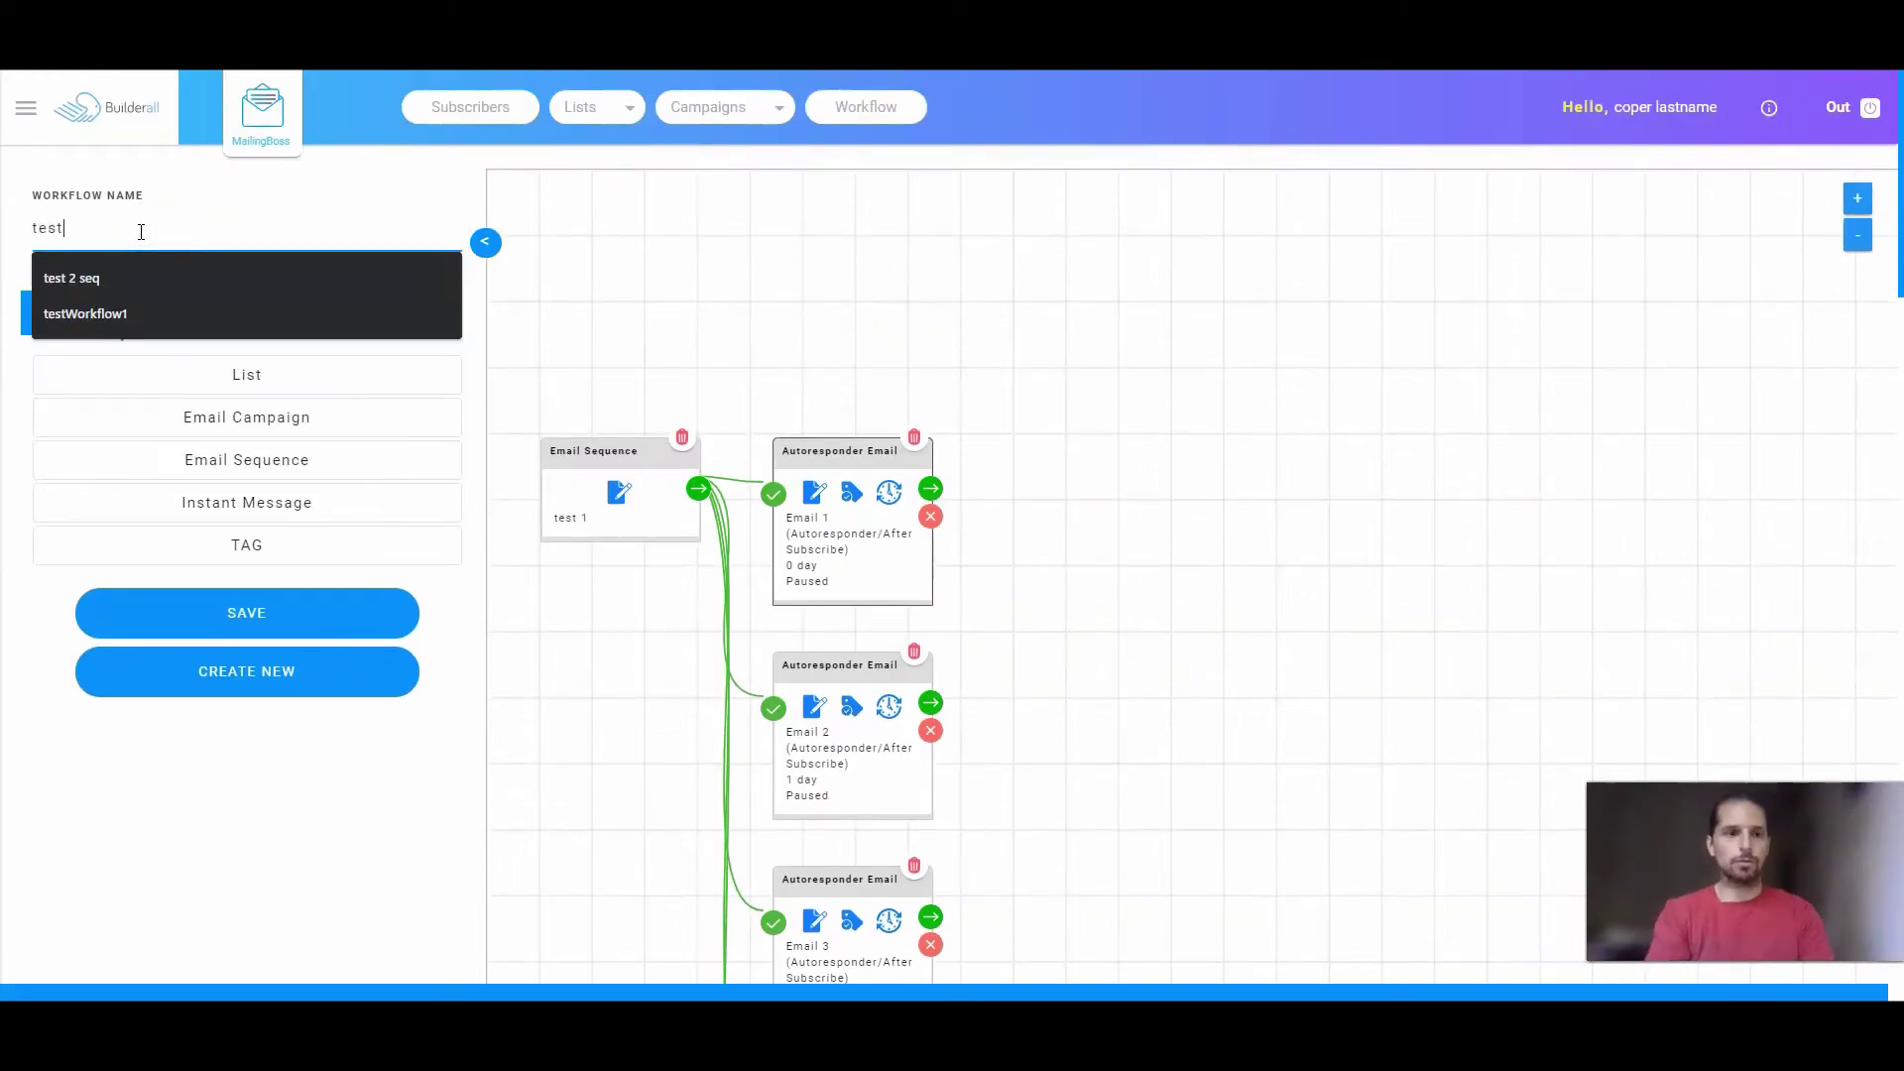
{"action": "type", "text": "t"}
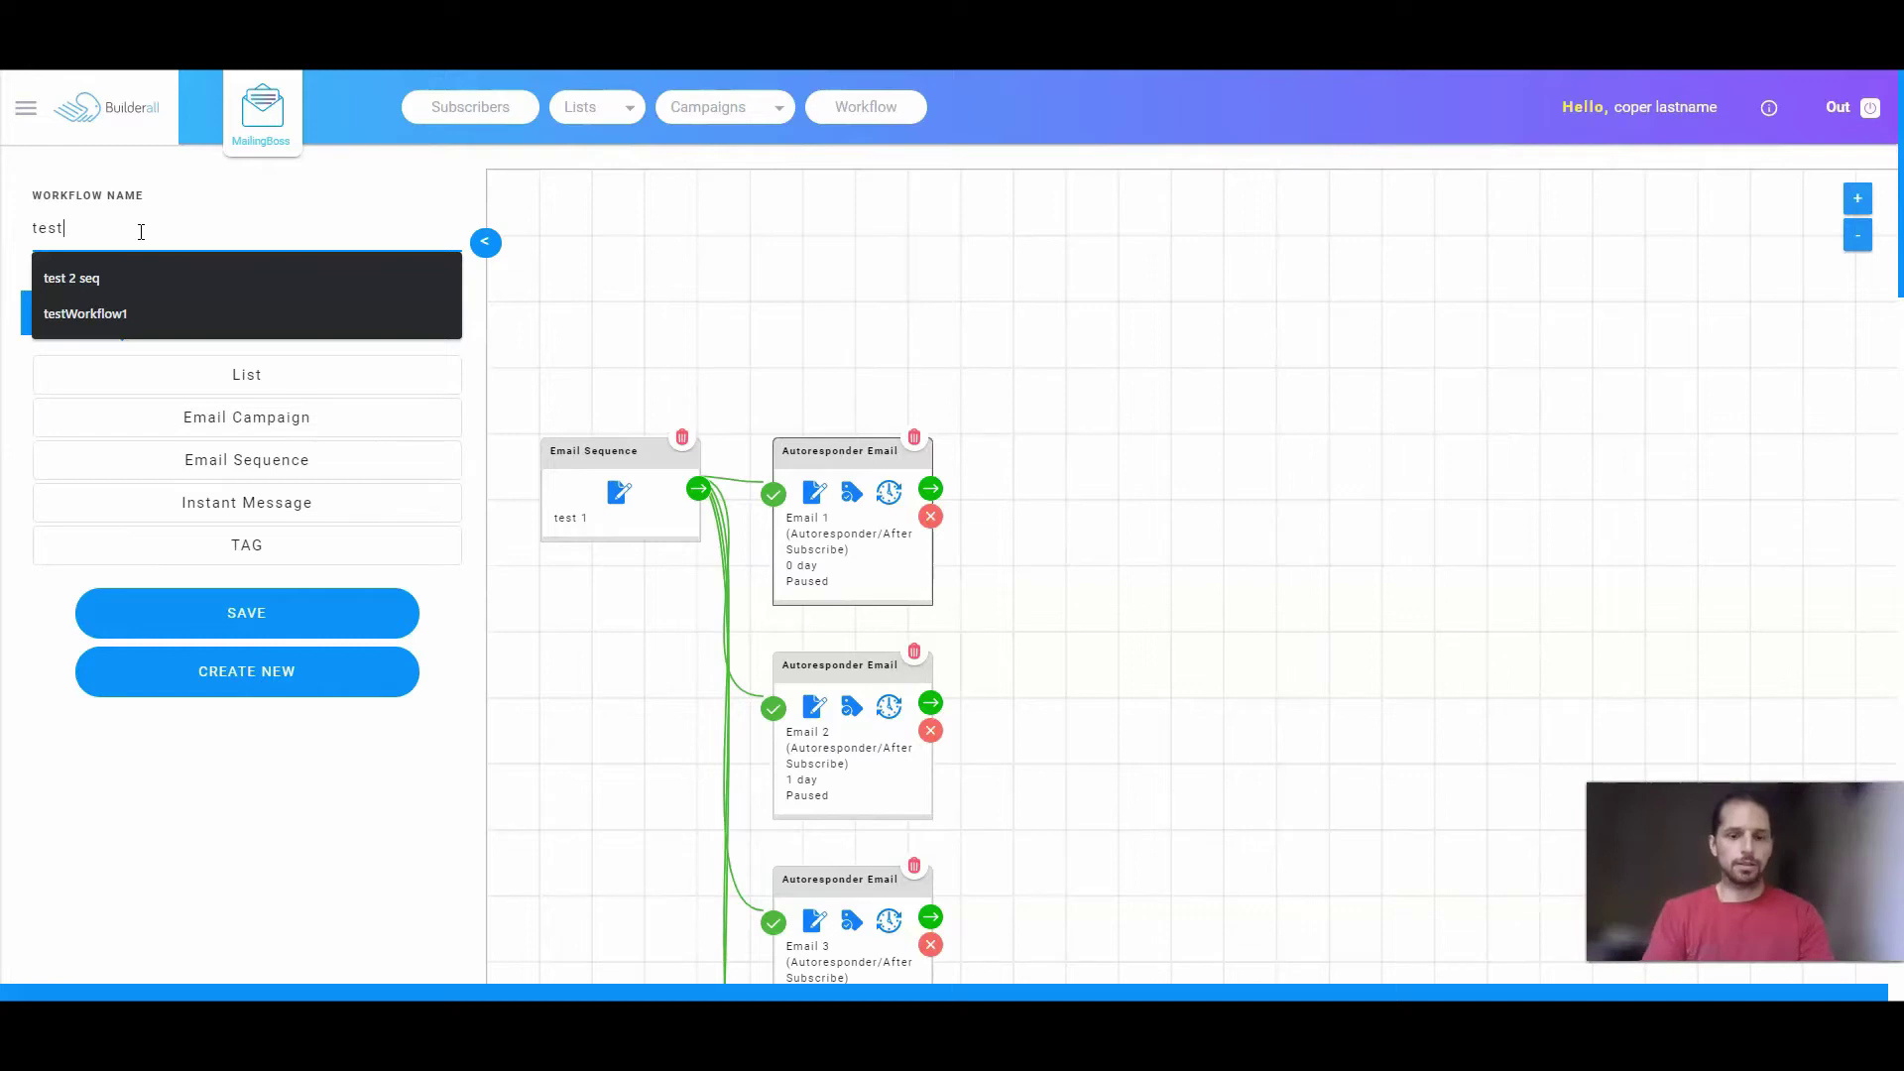
{"action": "type", "text": " 1"}
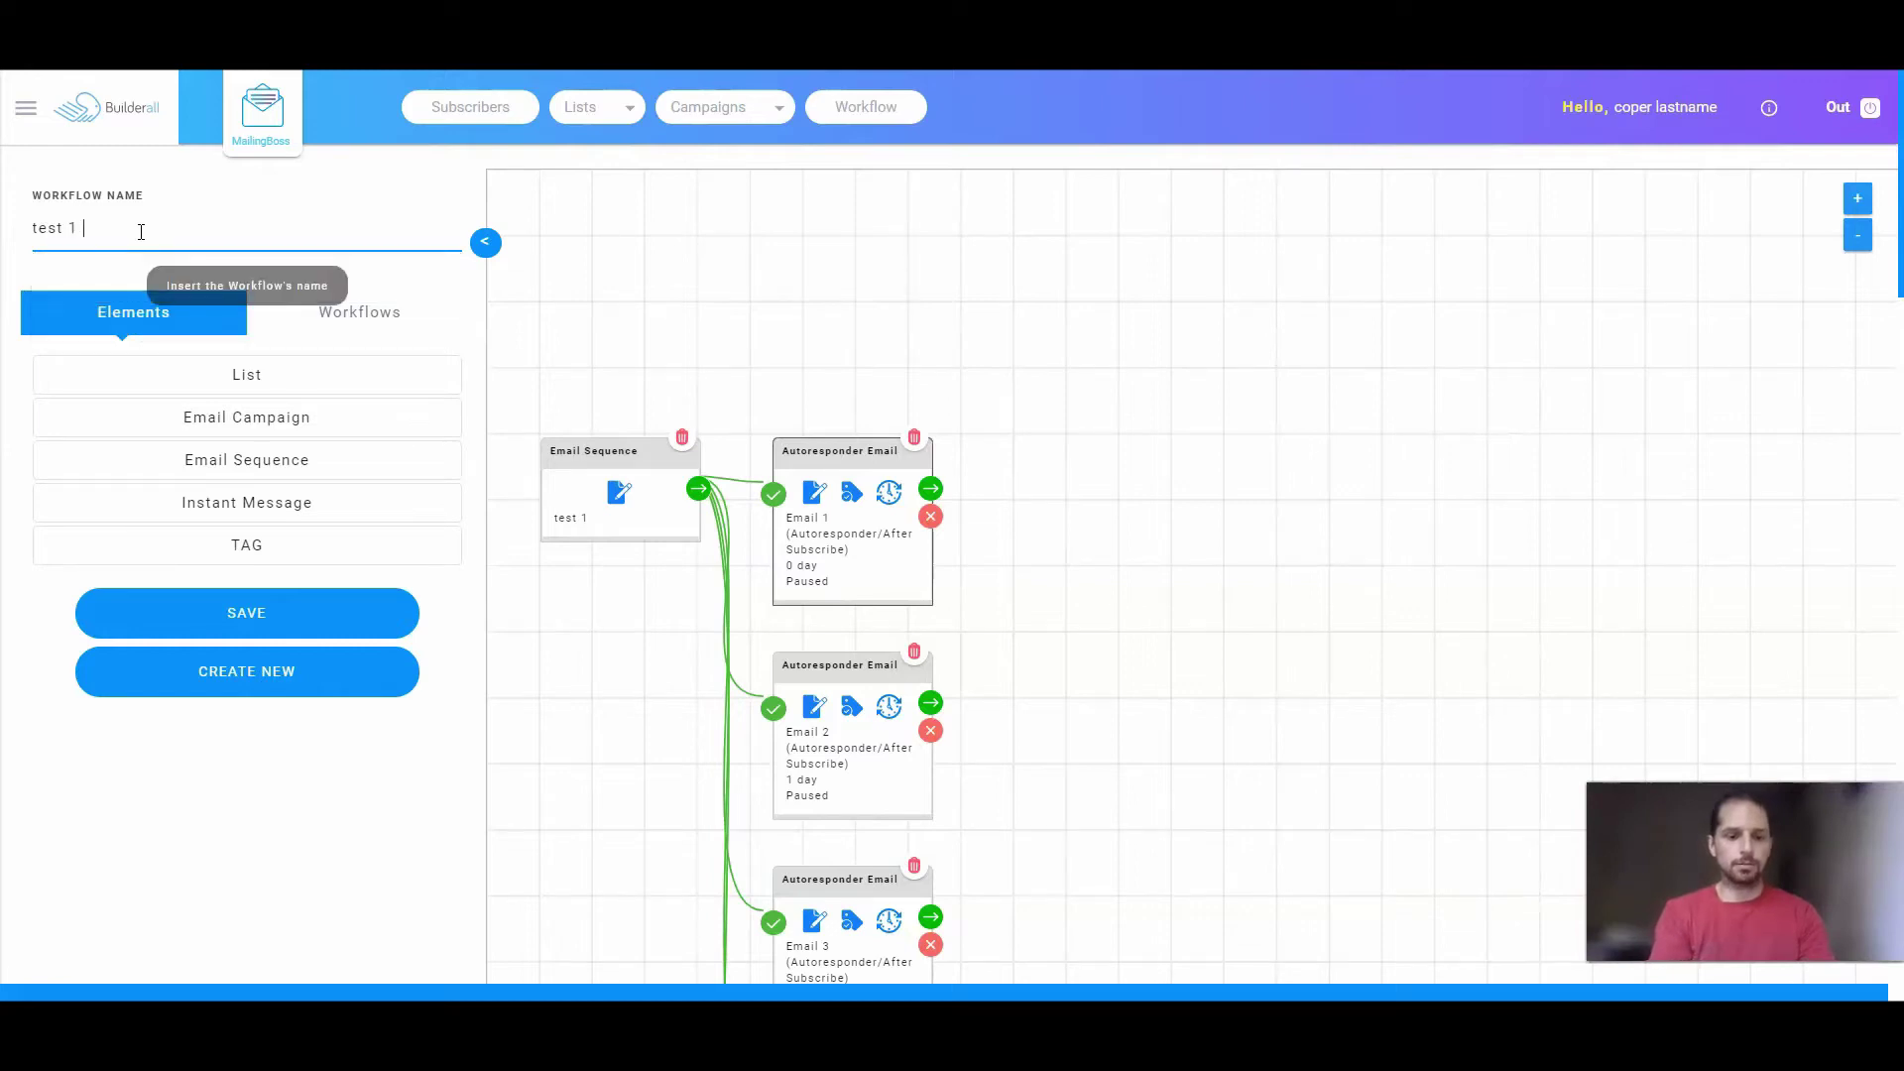
{"action": "type", "text": " workflow"}
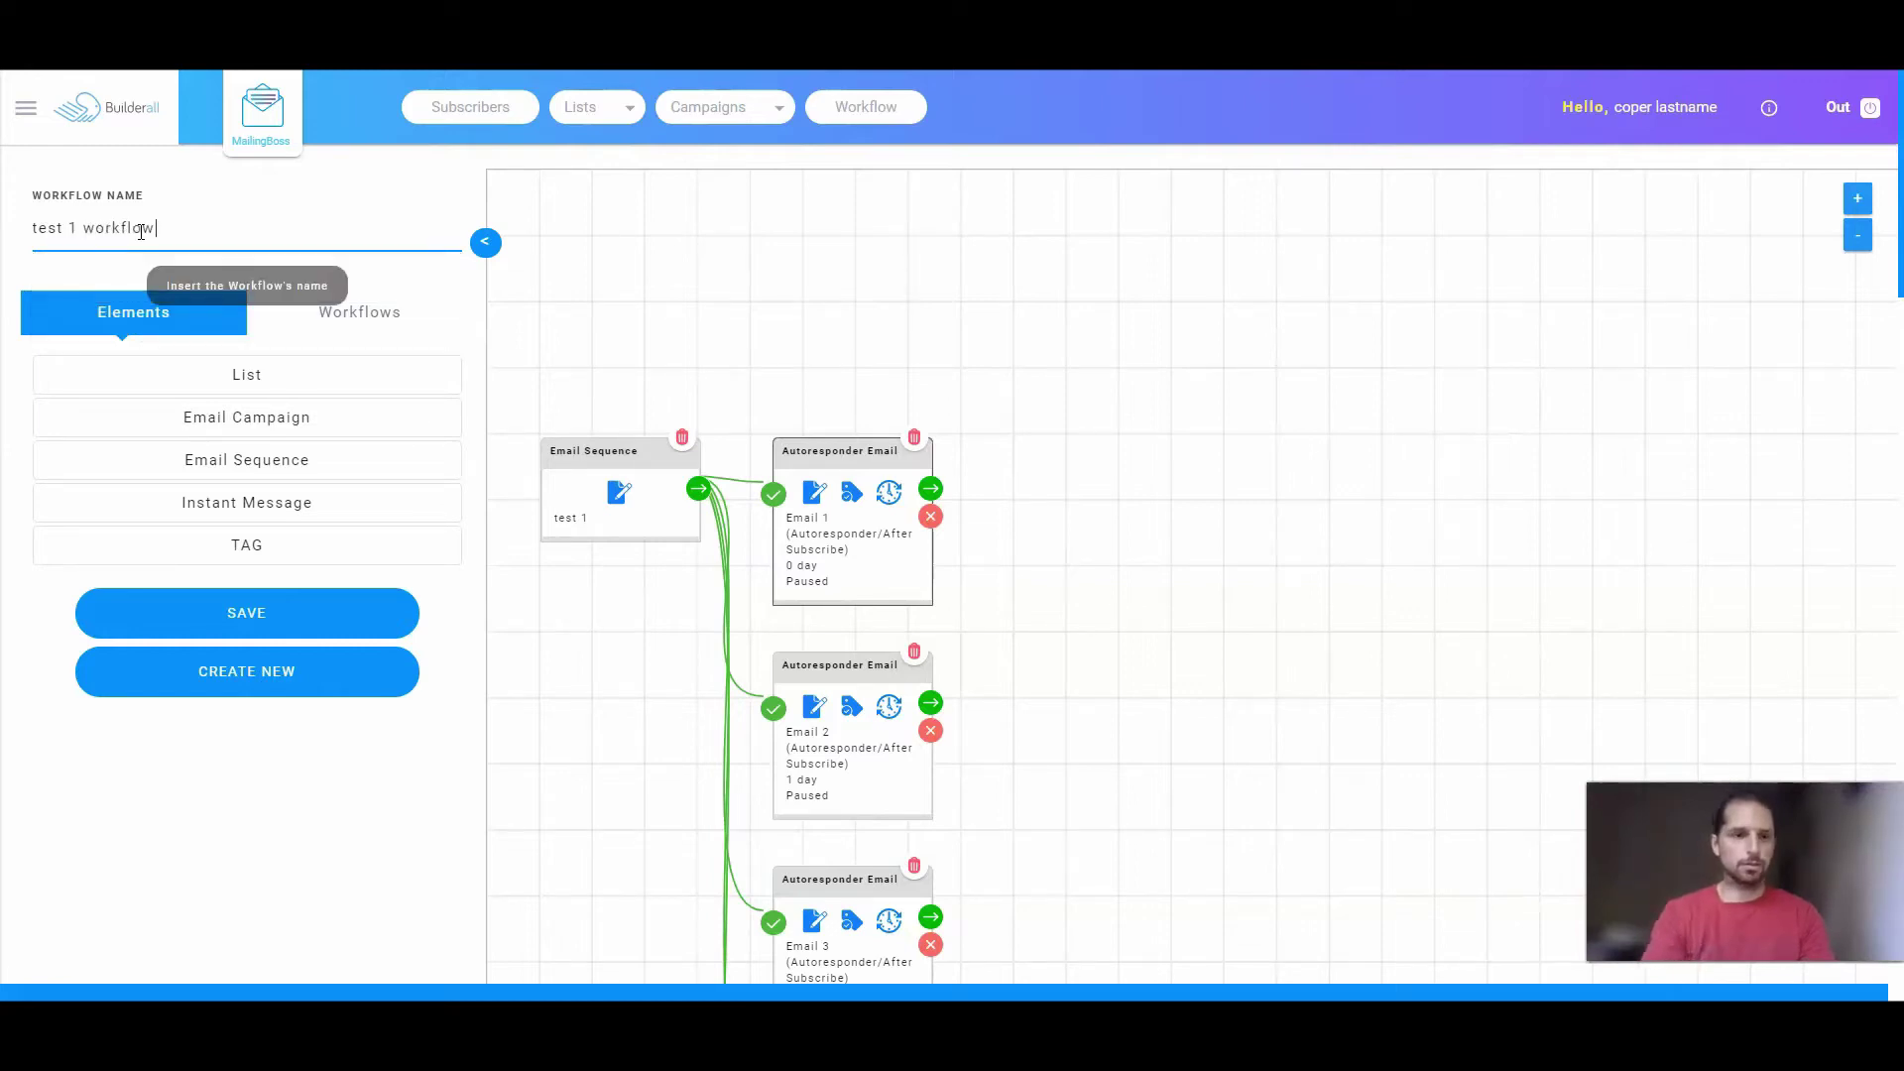
{"action": "left_click", "coordinate": [238, 611]}
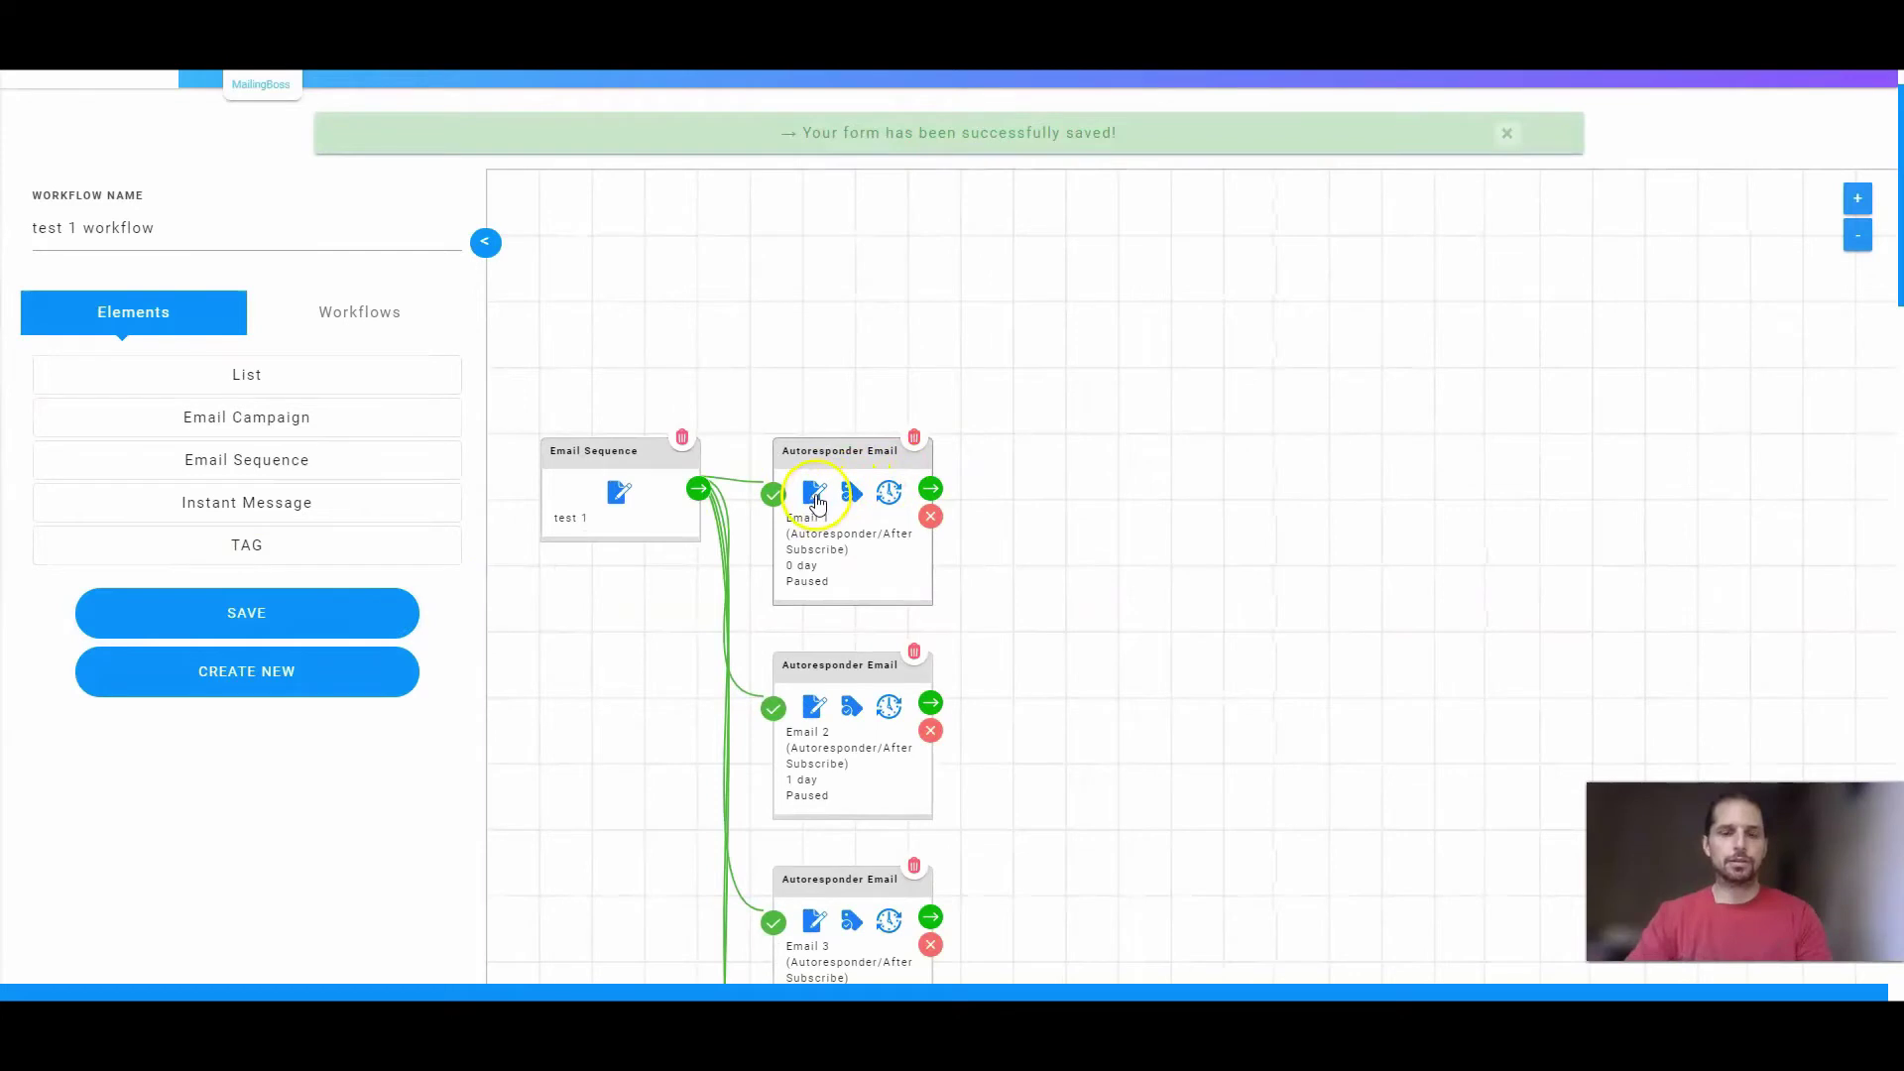
Open the email information and filter tags of the Email 1 autoresponder and save its campaign details
{"action": "scroll", "coordinate": [817, 502], "scroll_direction": "down", "scroll_amount": 2}
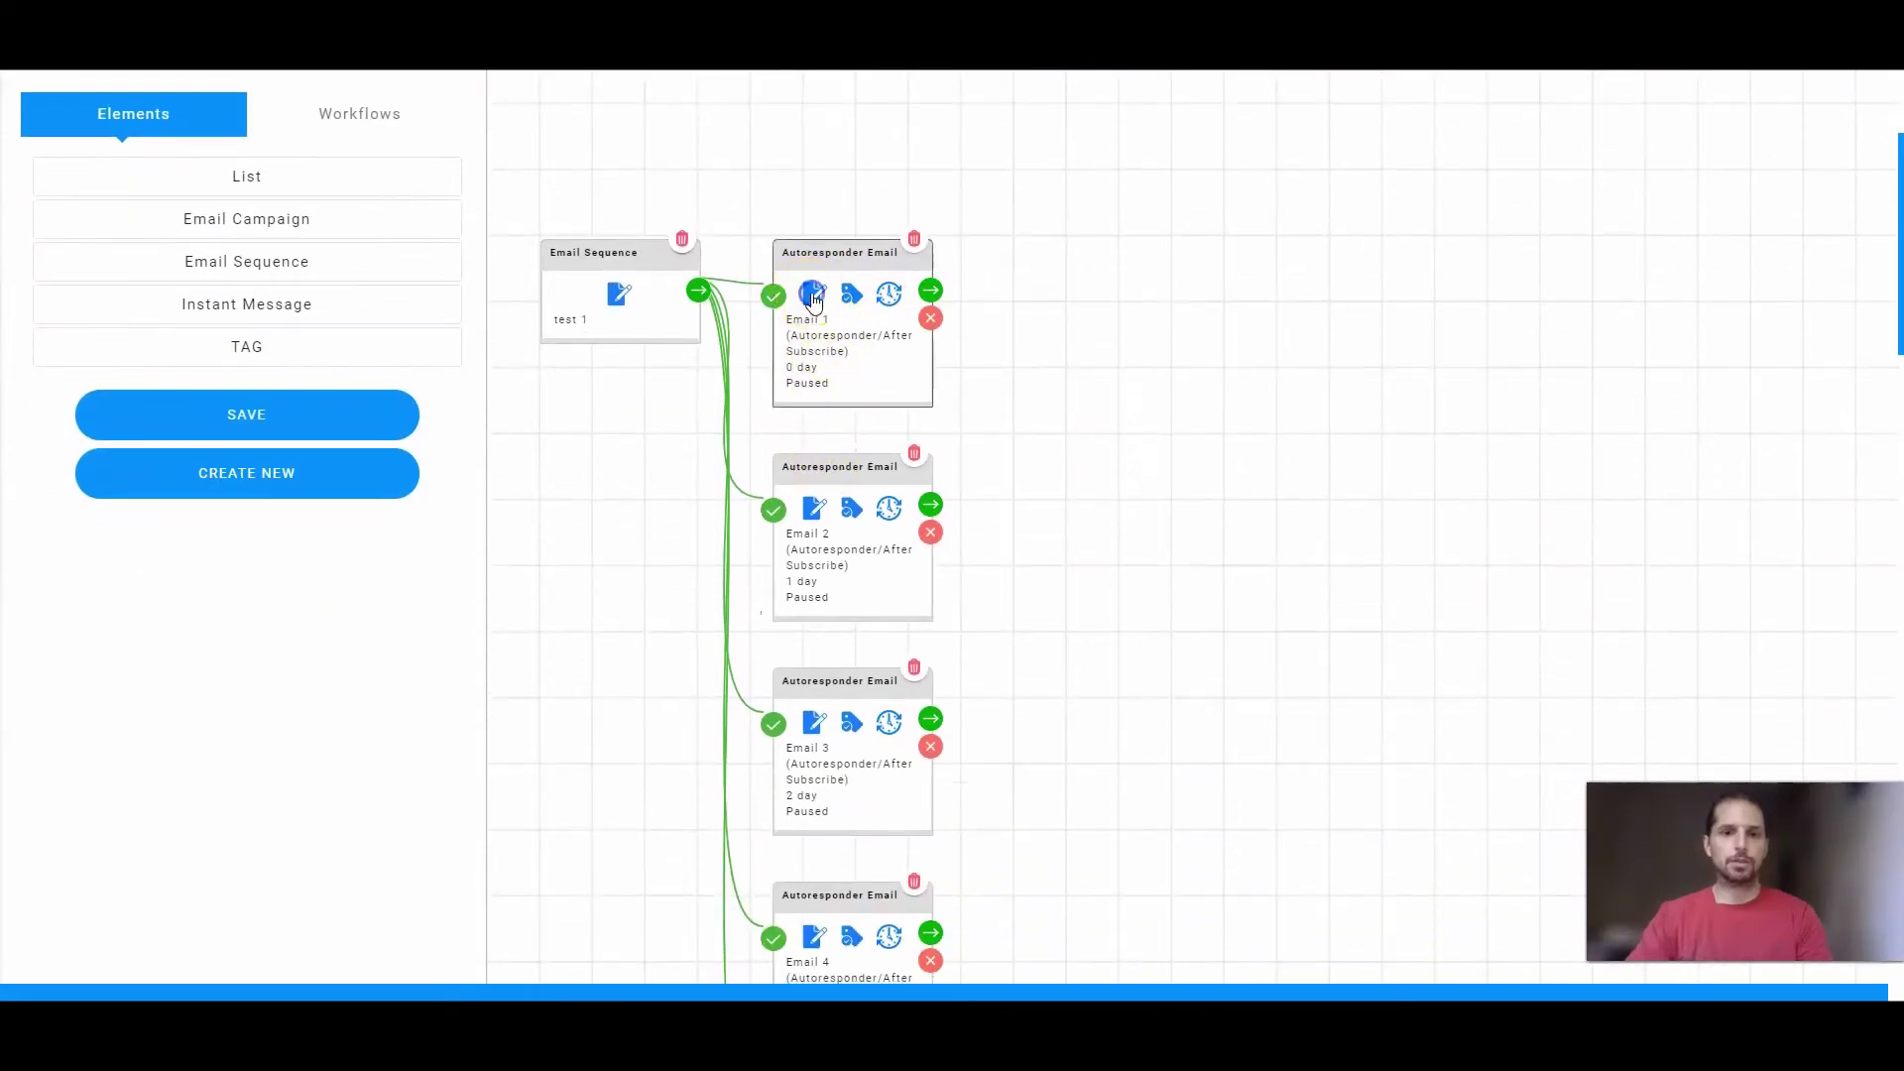
{"action": "left_click", "coordinate": [813, 295]}
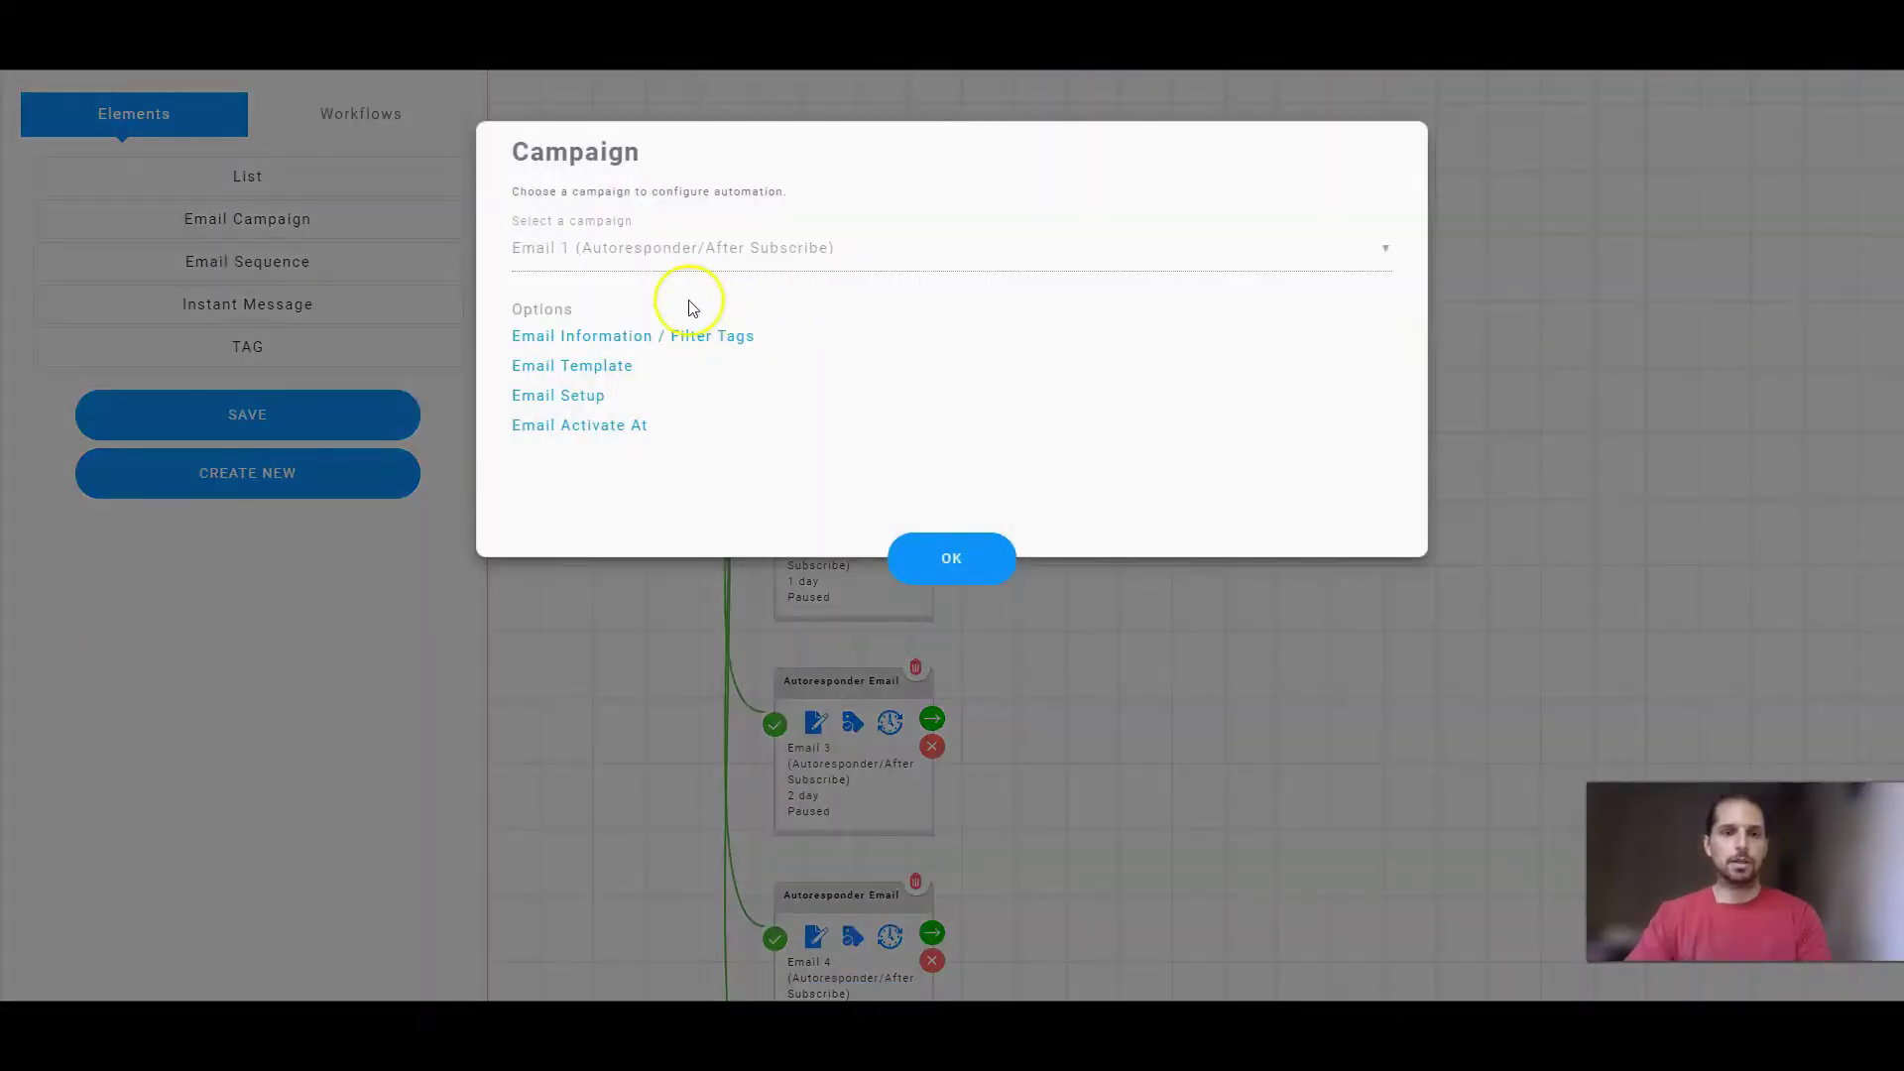
{"action": "left_click", "coordinate": [590, 335]}
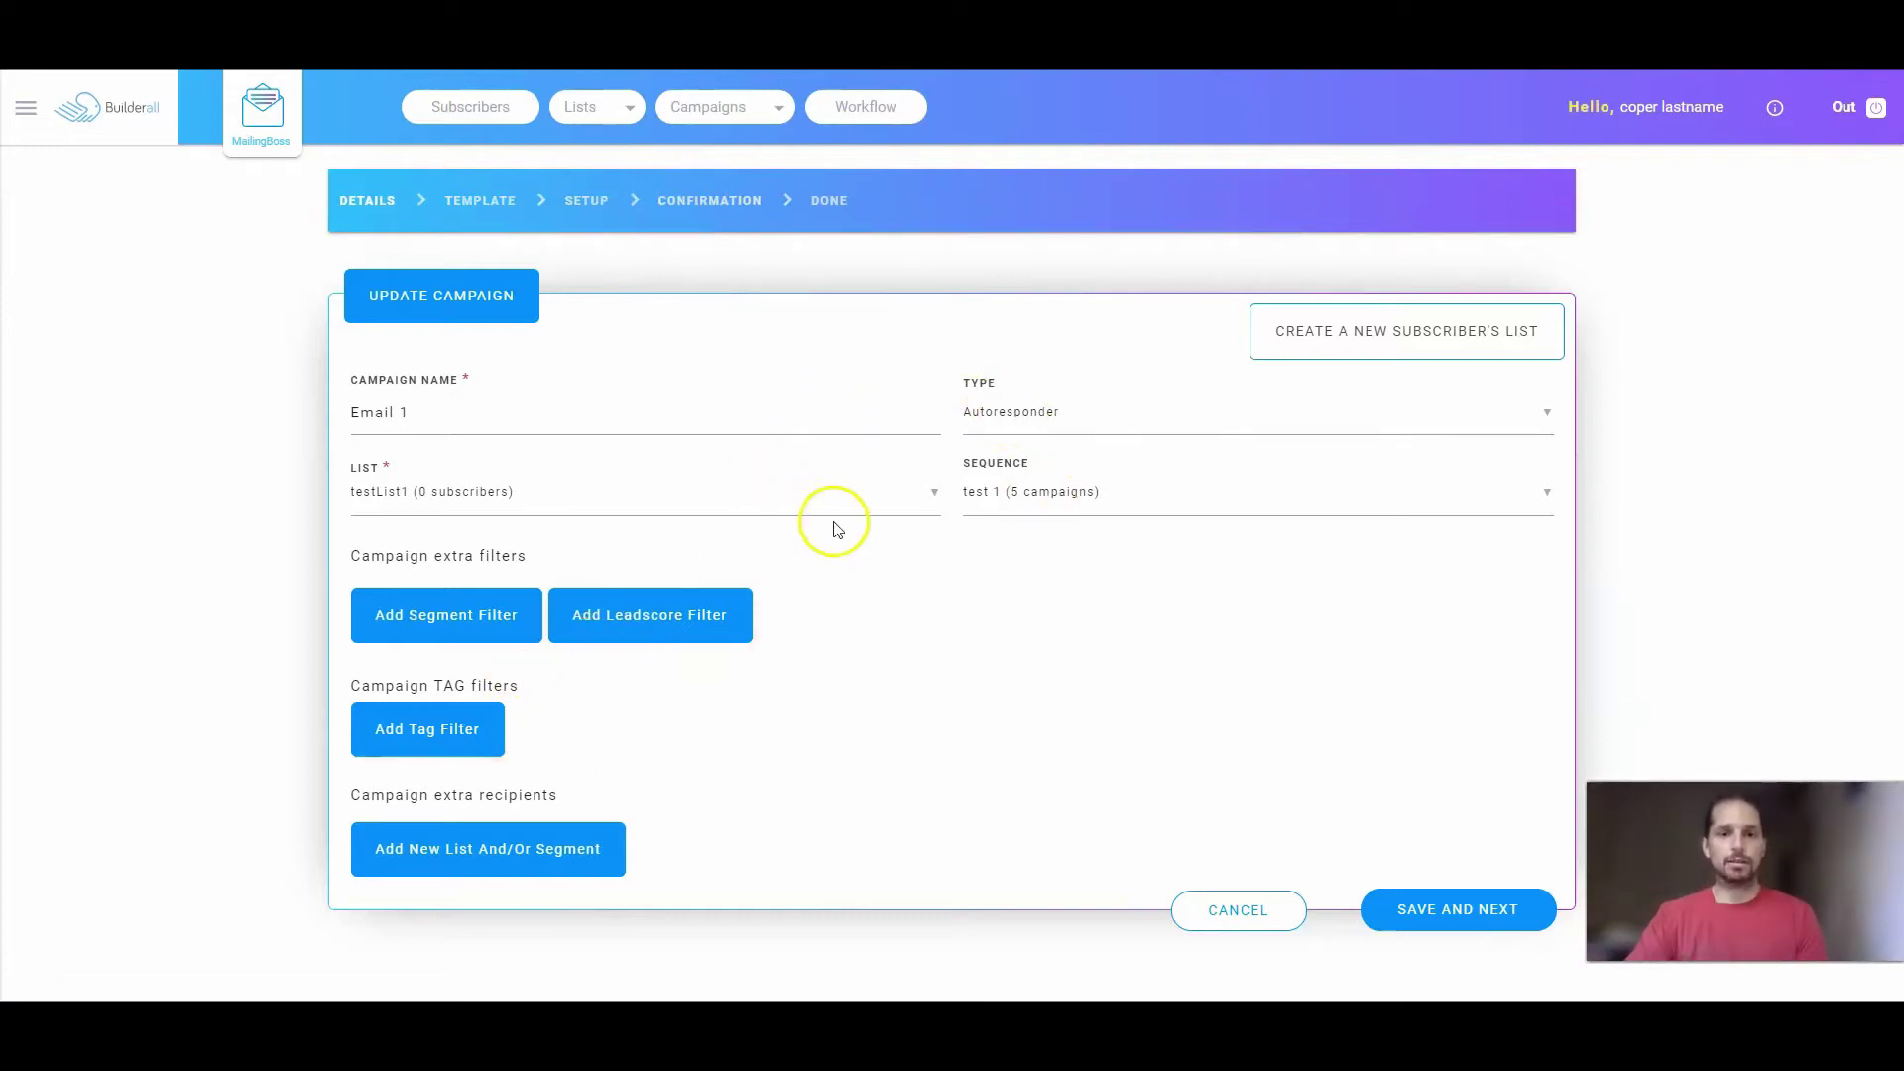
{"action": "left_click", "coordinate": [1418, 910]}
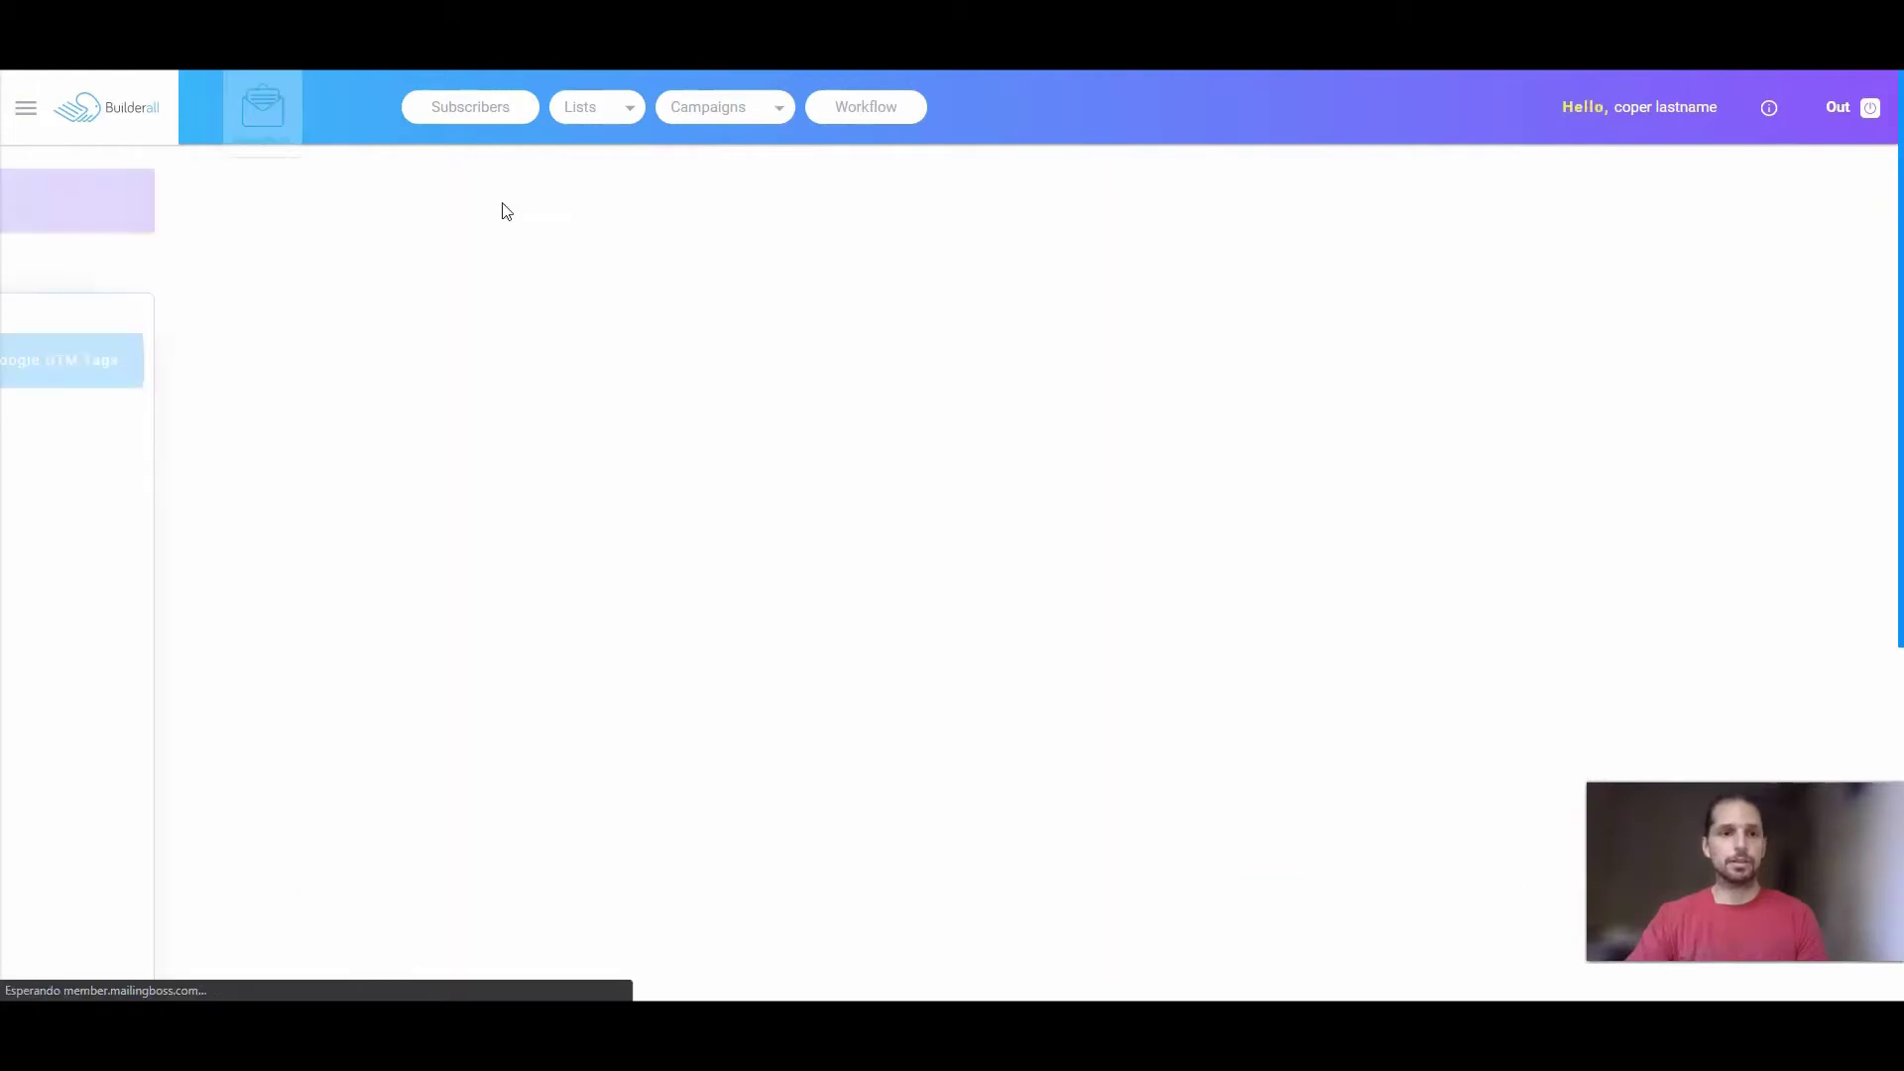
Examine Email 1's template content, its sender and subject setup, and its send-time settings on the confirmation page
{"action": "scroll", "coordinate": [700, 593], "scroll_direction": "down", "scroll_amount": 4}
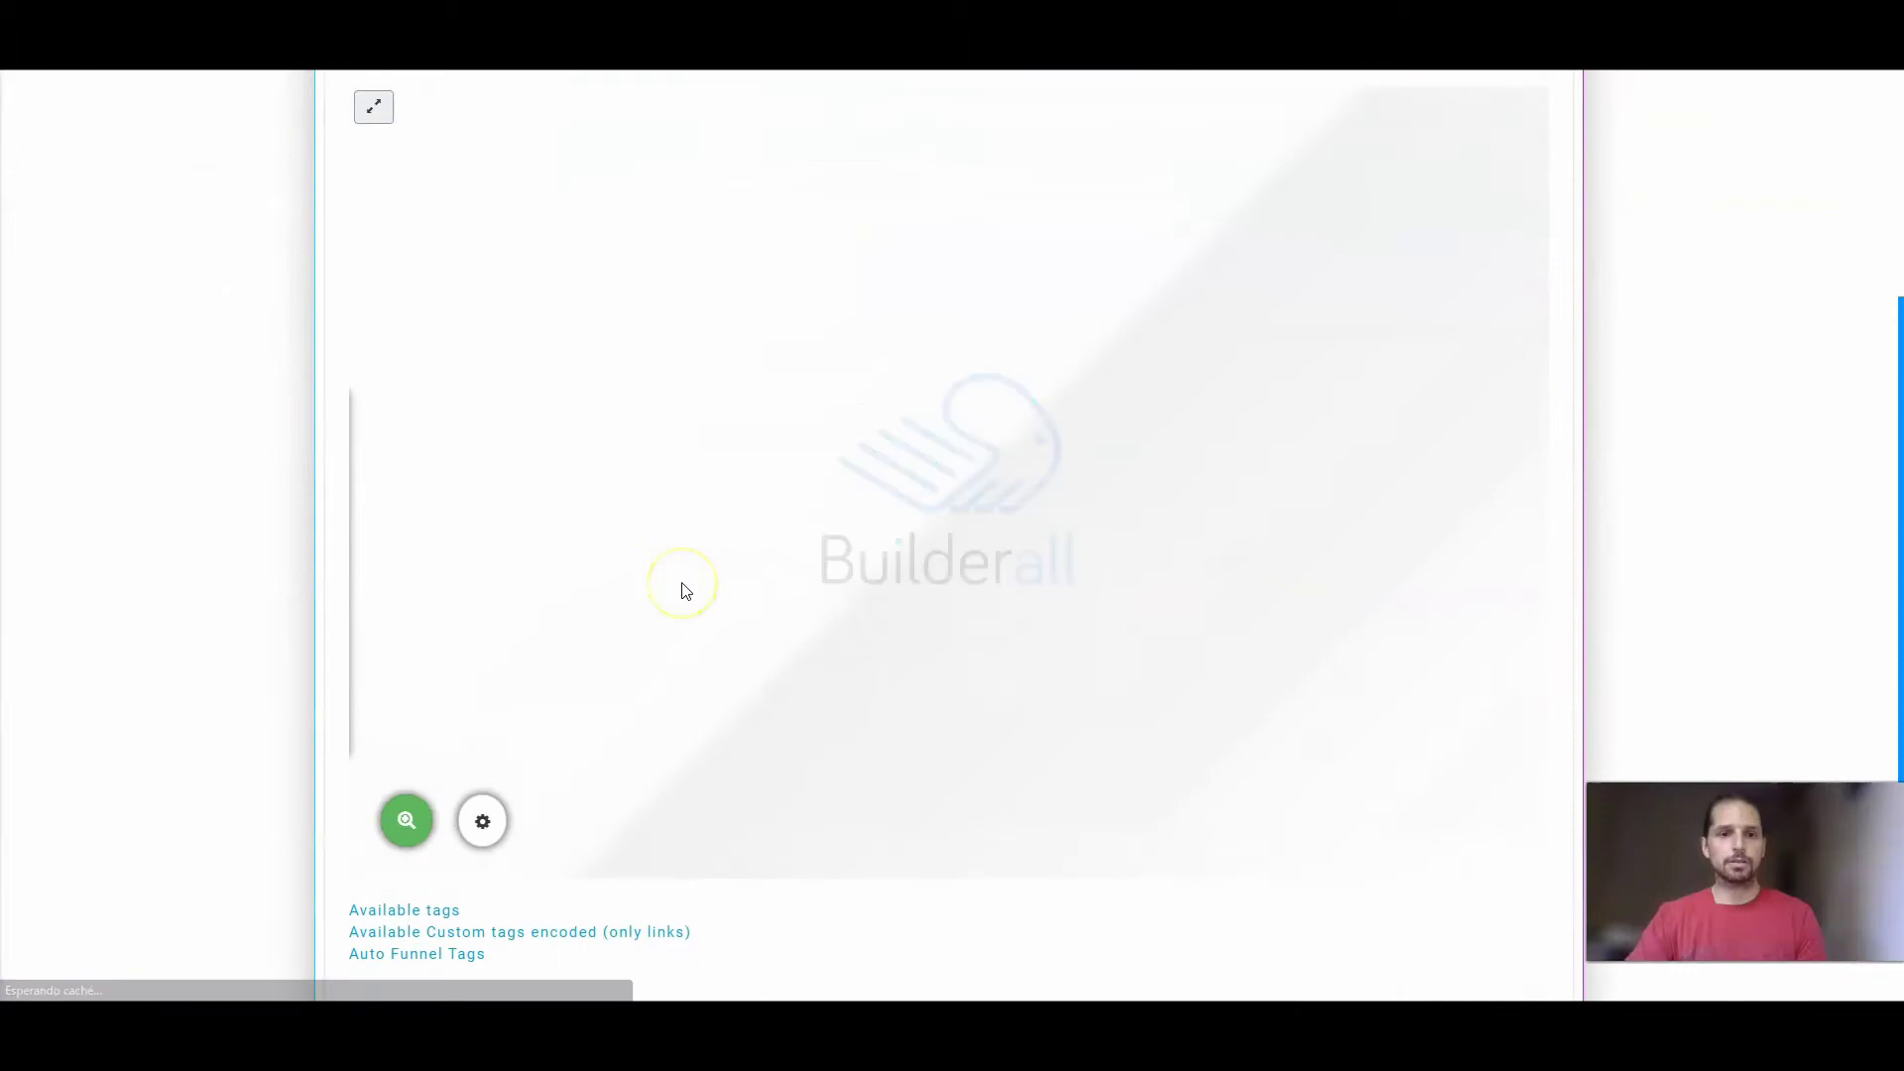
{"action": "scroll", "coordinate": [681, 583], "scroll_direction": "up", "scroll_amount": 2}
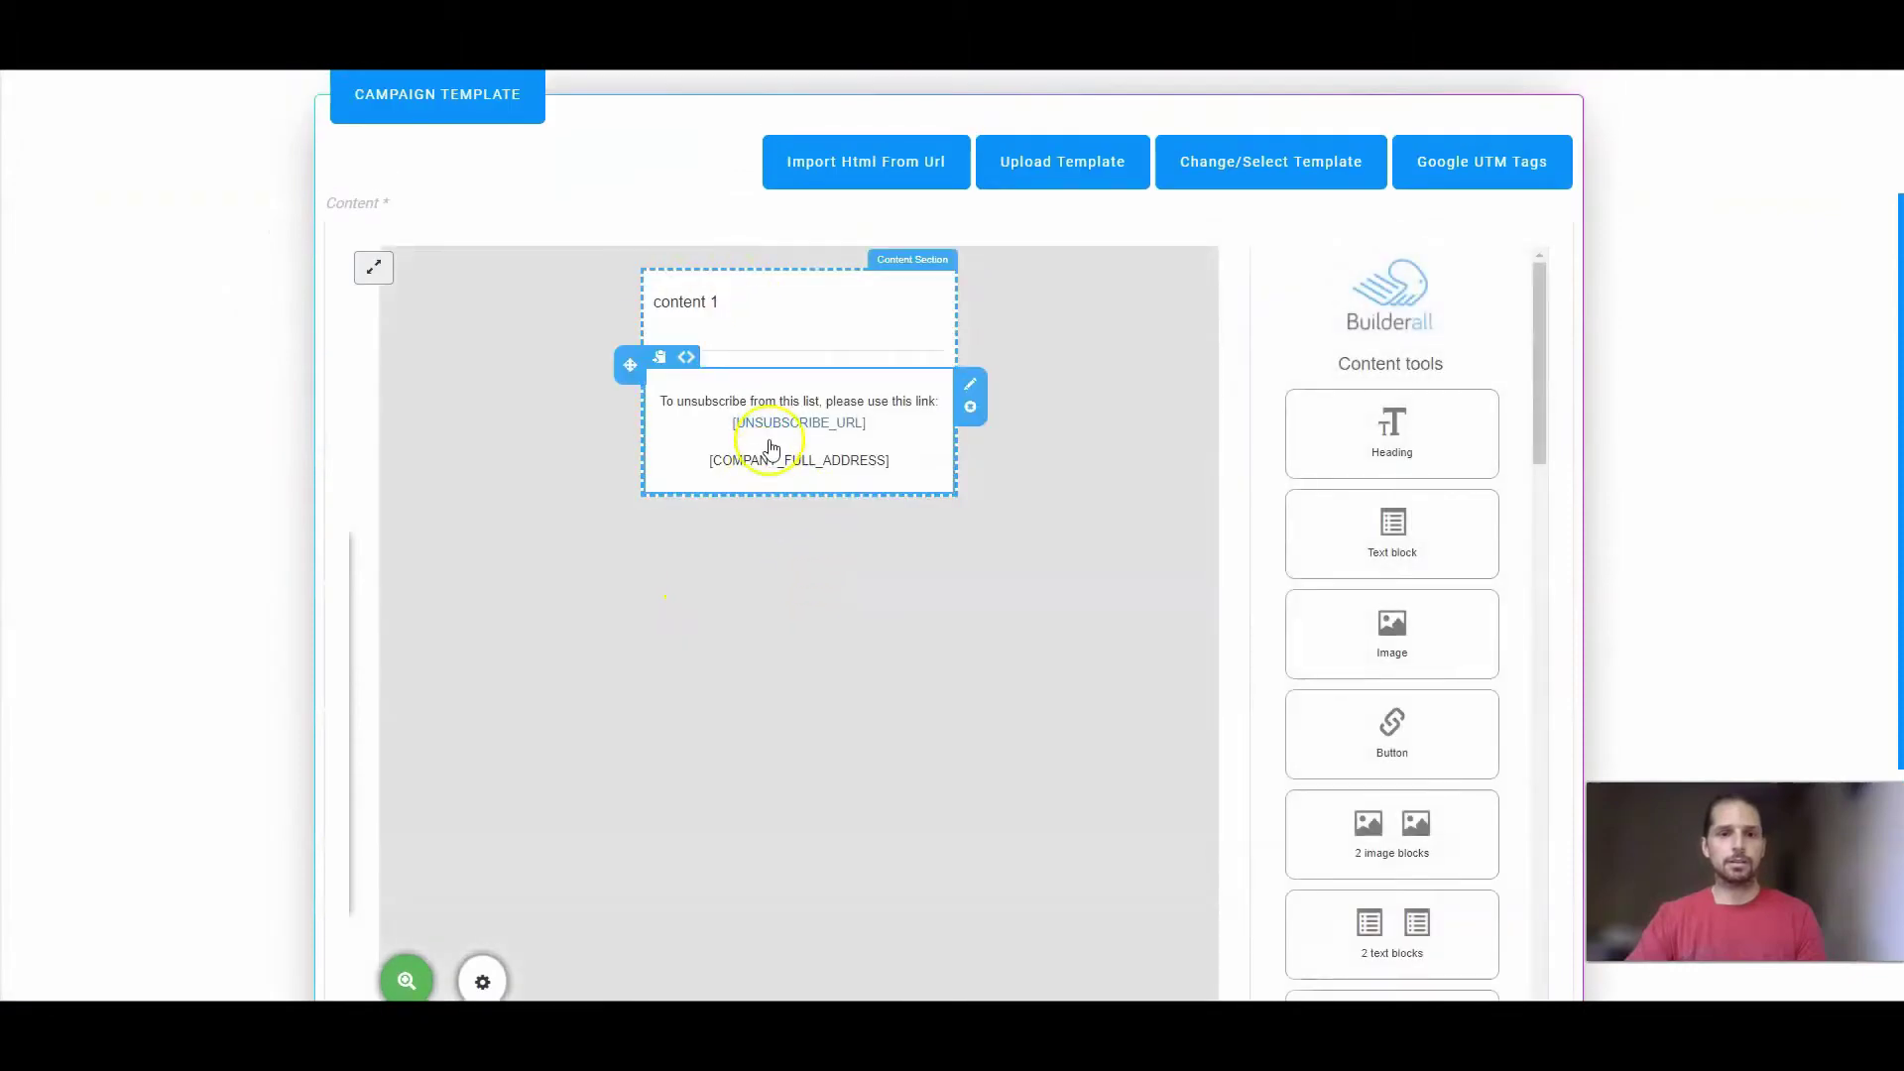
{"action": "scroll", "coordinate": [777, 434], "scroll_direction": "down", "scroll_amount": 1}
{"action": "scroll", "coordinate": [694, 317], "scroll_direction": "up", "scroll_amount": 2}
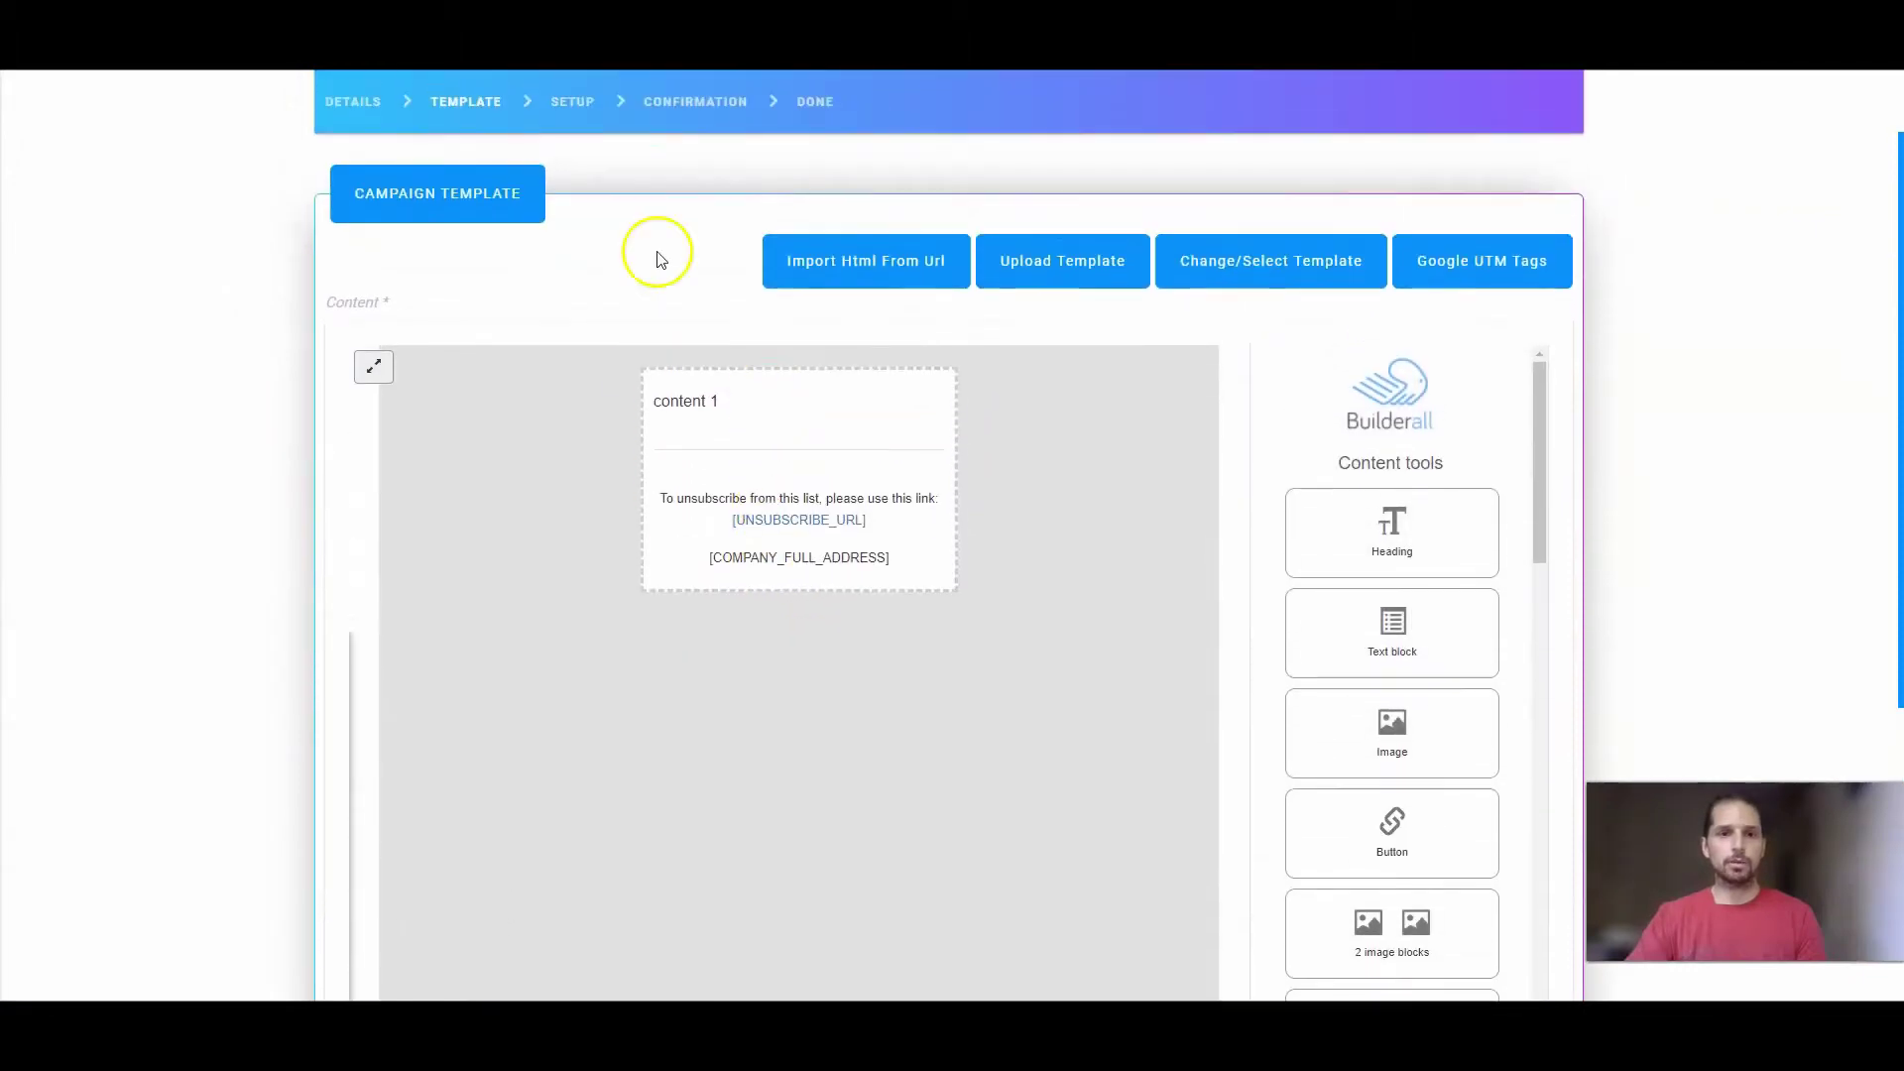
{"action": "left_click", "coordinate": [572, 102]}
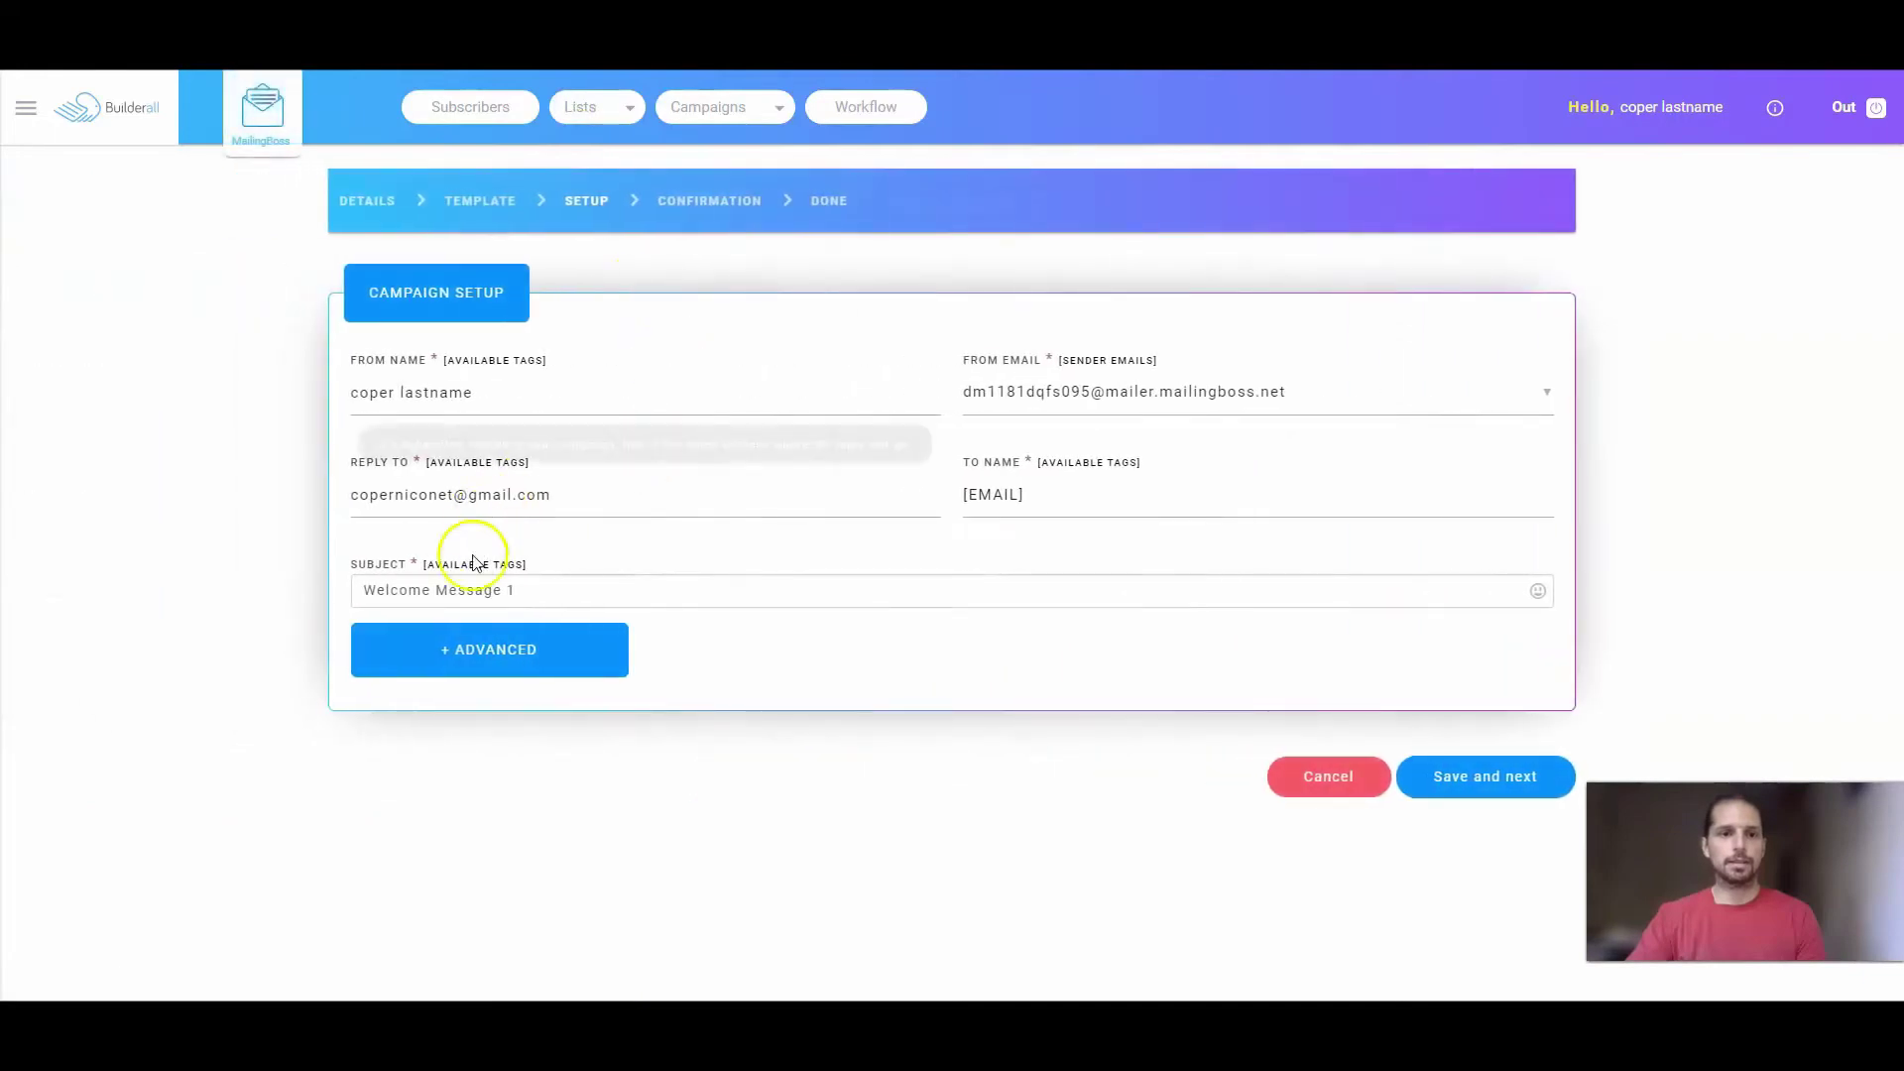
{"action": "left_click_drag", "start_coordinate": [397, 590], "coordinate": [510, 590]}
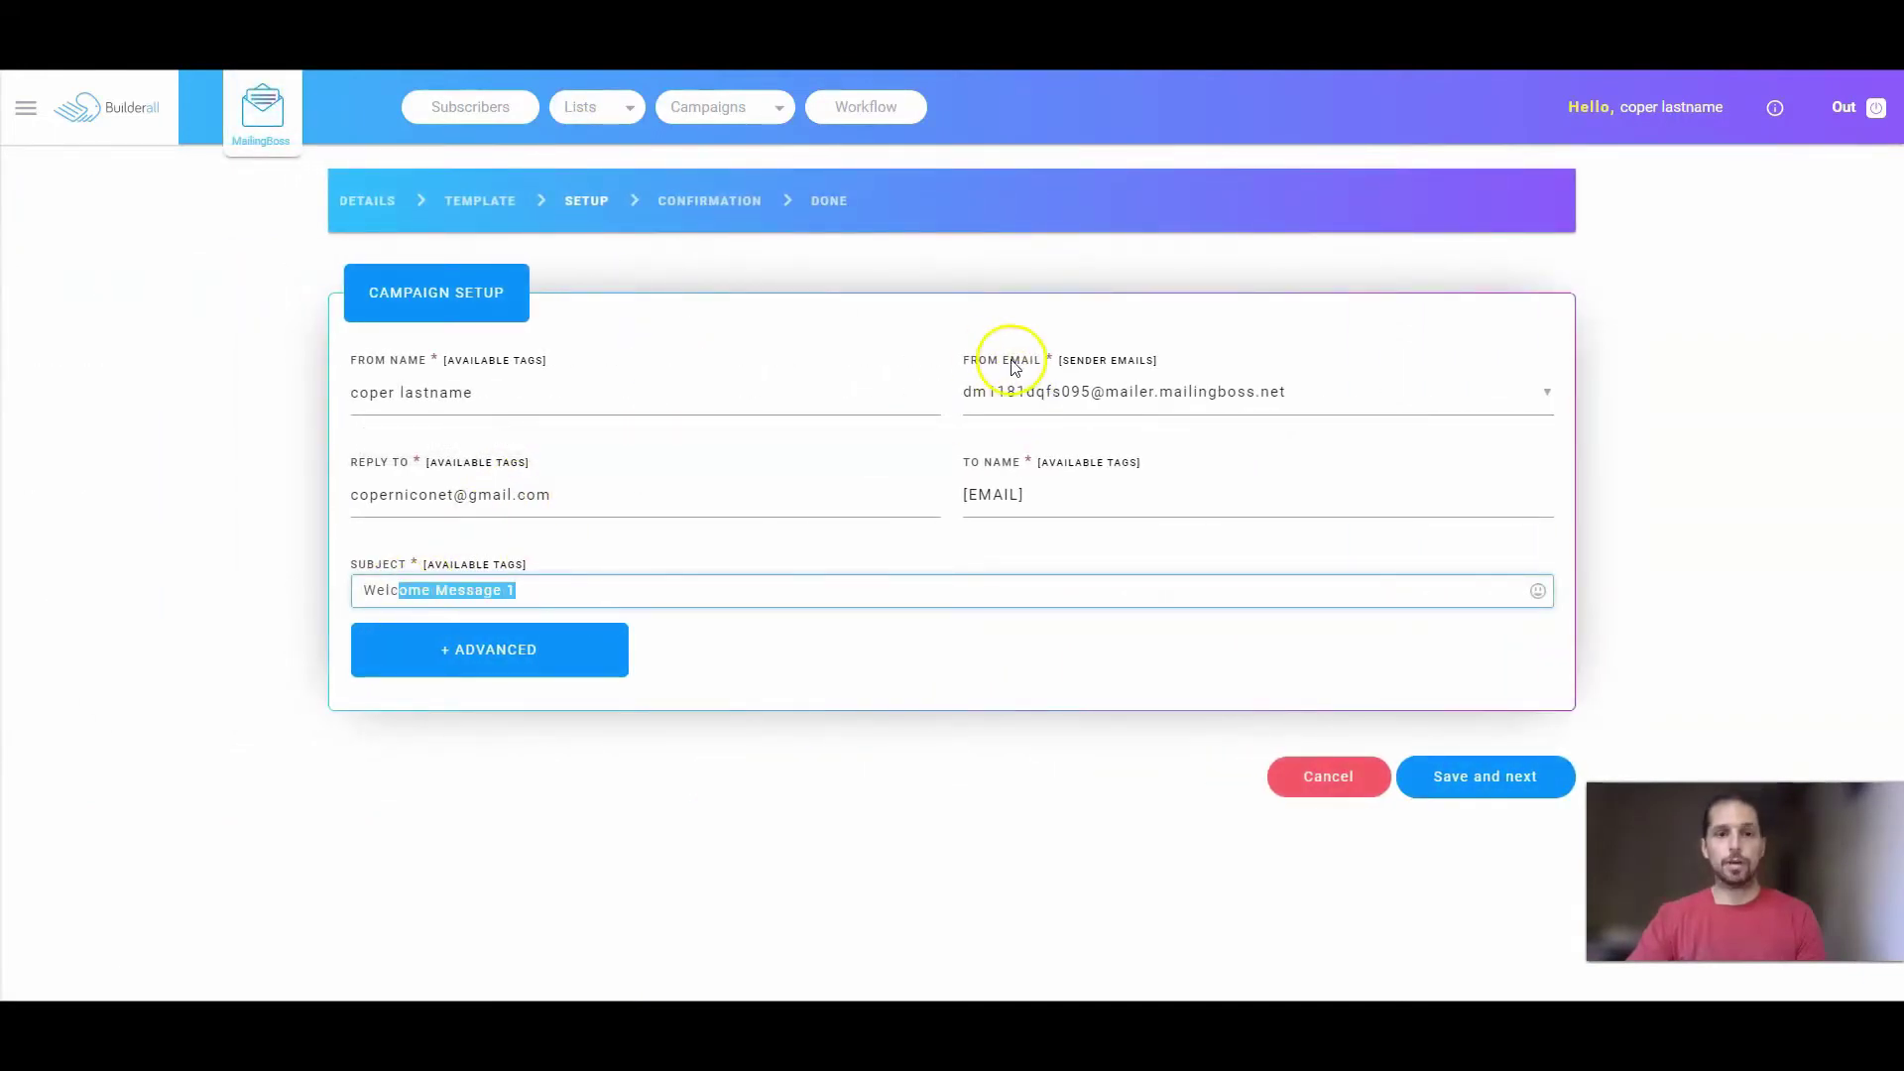
{"action": "left_click", "coordinate": [712, 202]}
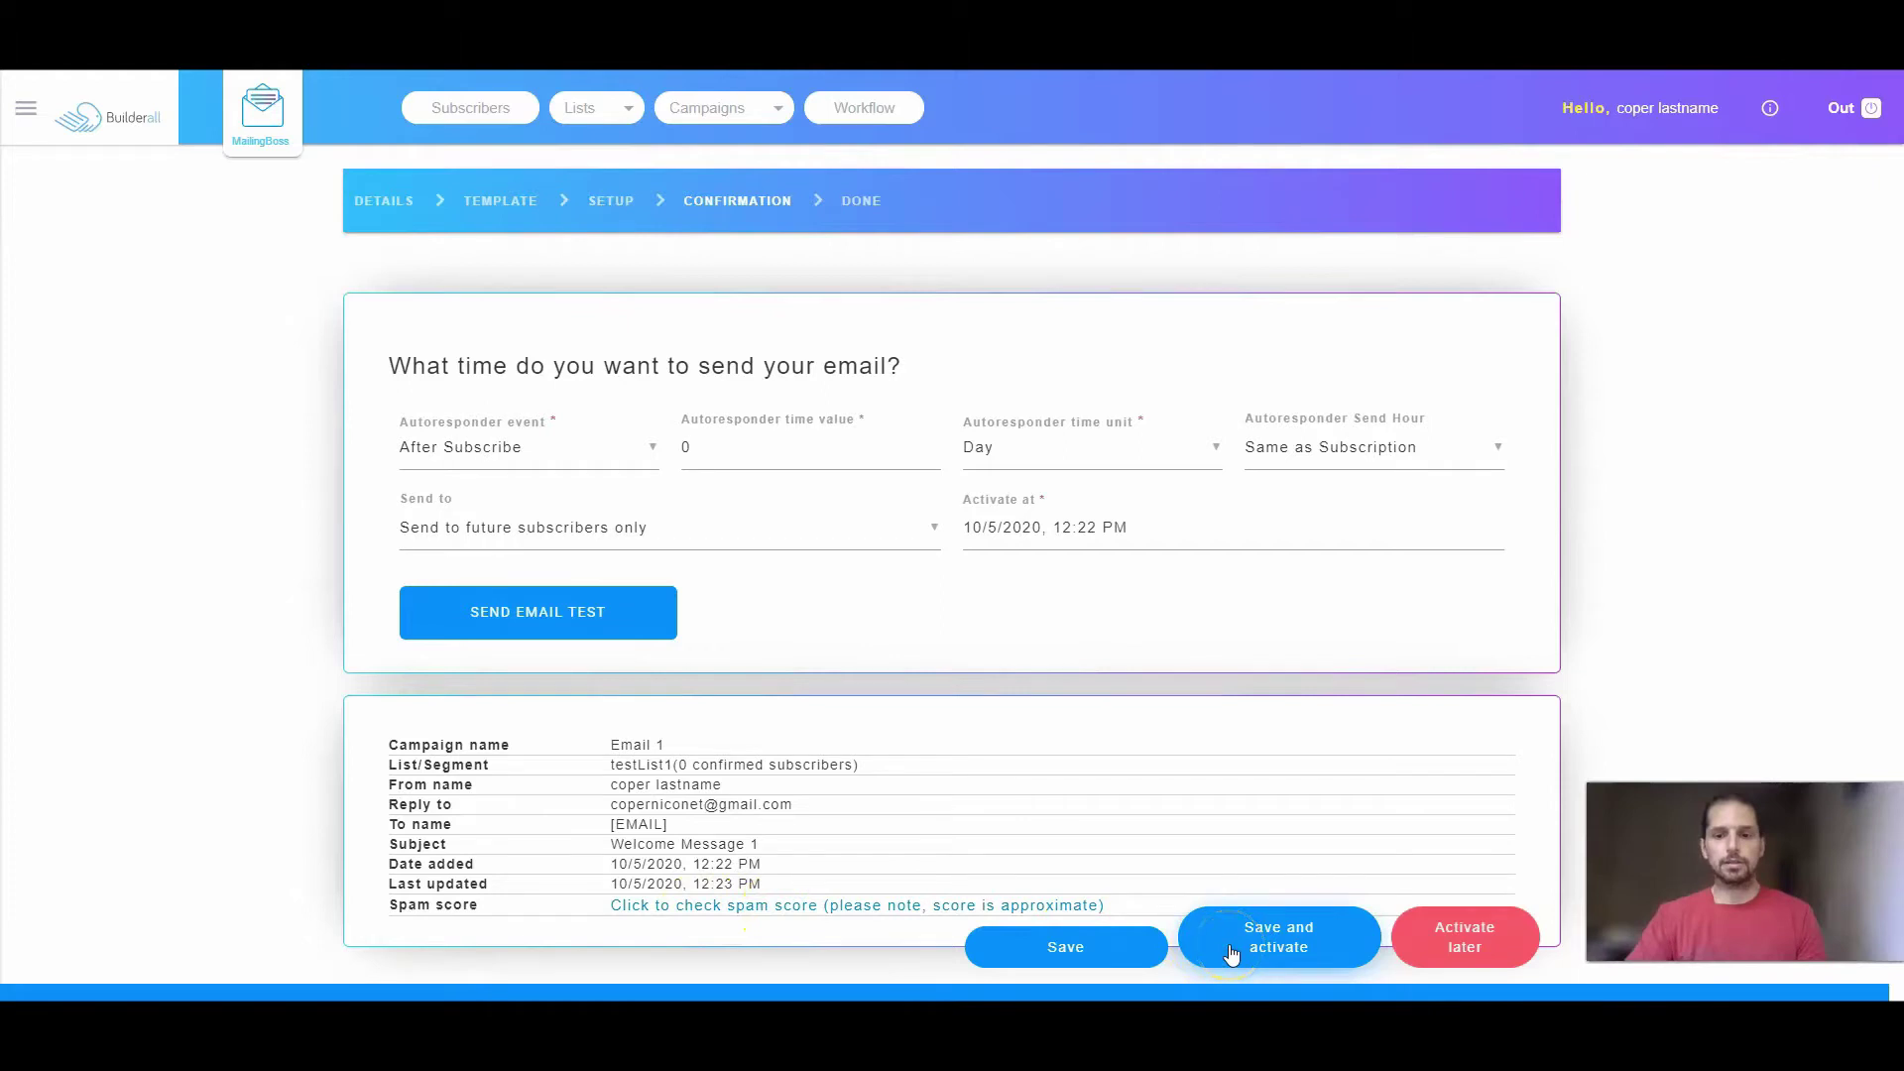
{"action": "left_click", "coordinate": [1470, 942]}
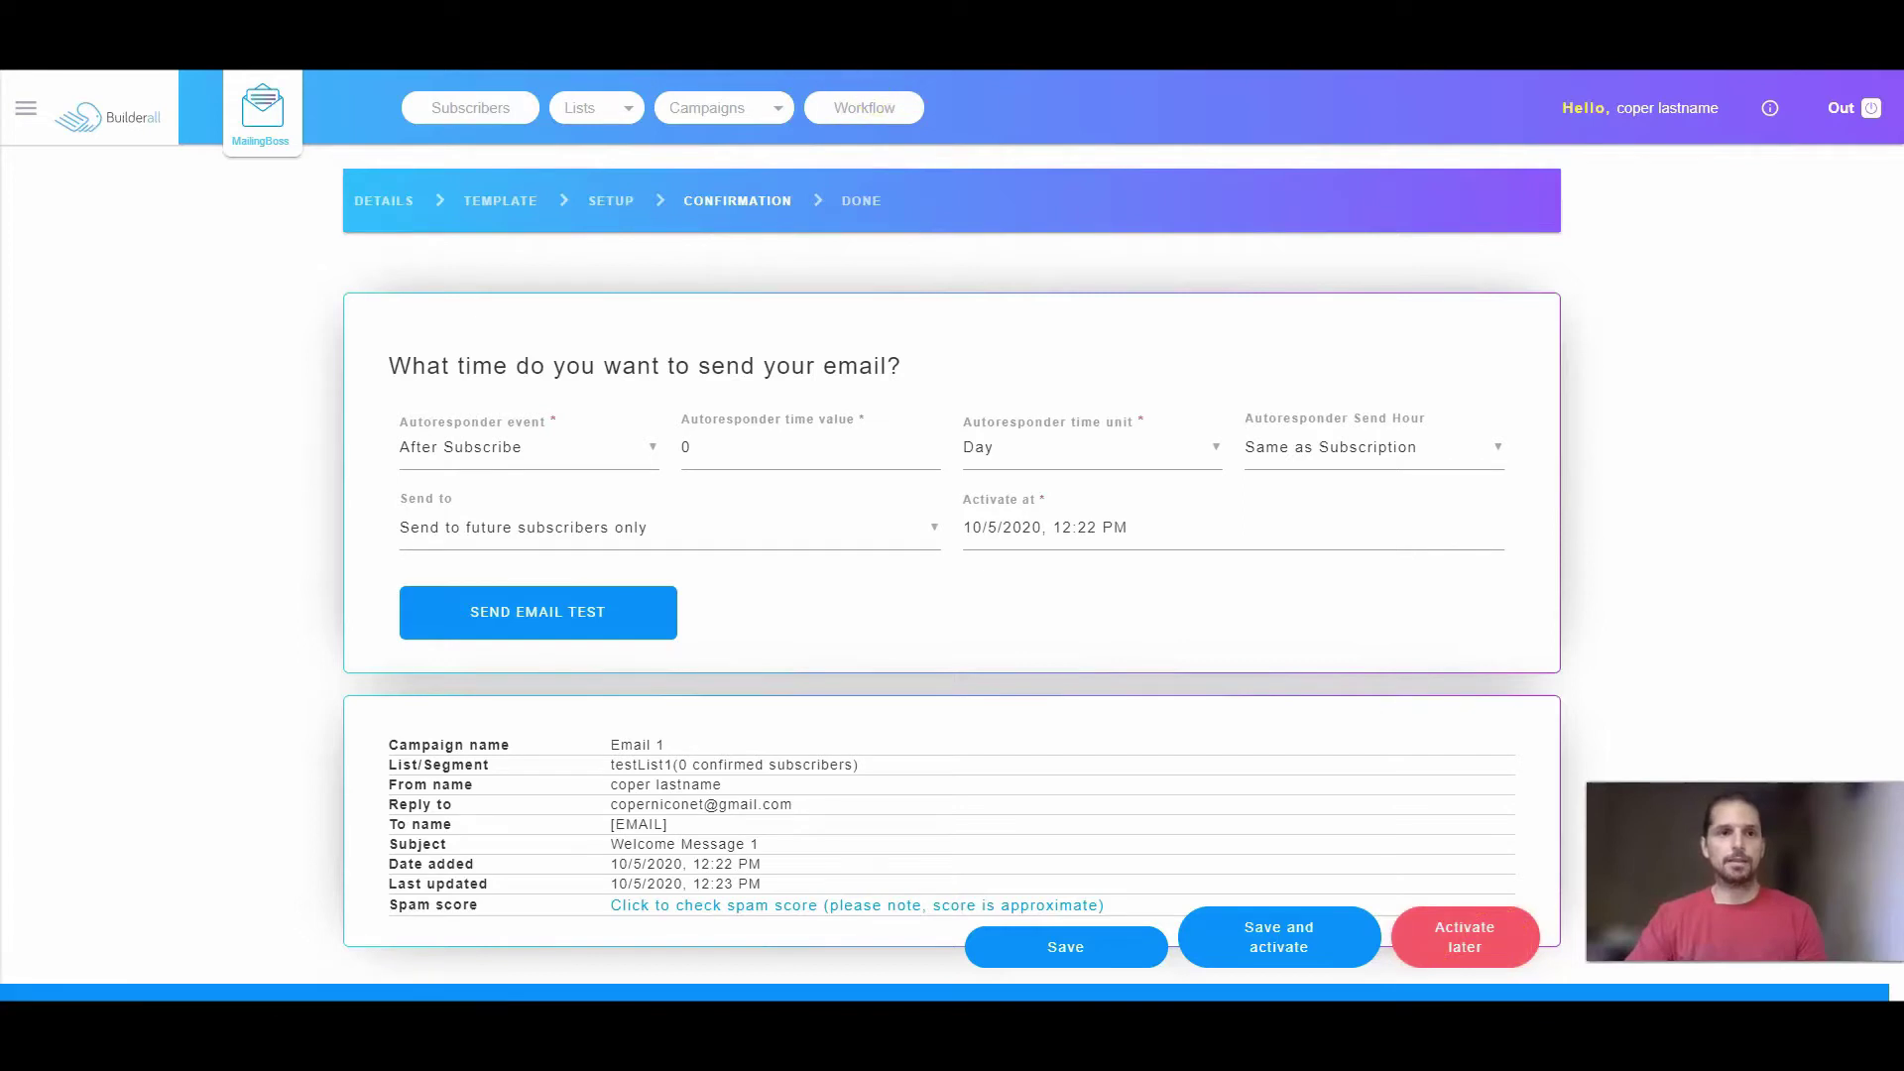
Return to the workflow, look over Email 1's campaign options and close them
{"action": "left_click", "coordinate": [871, 108]}
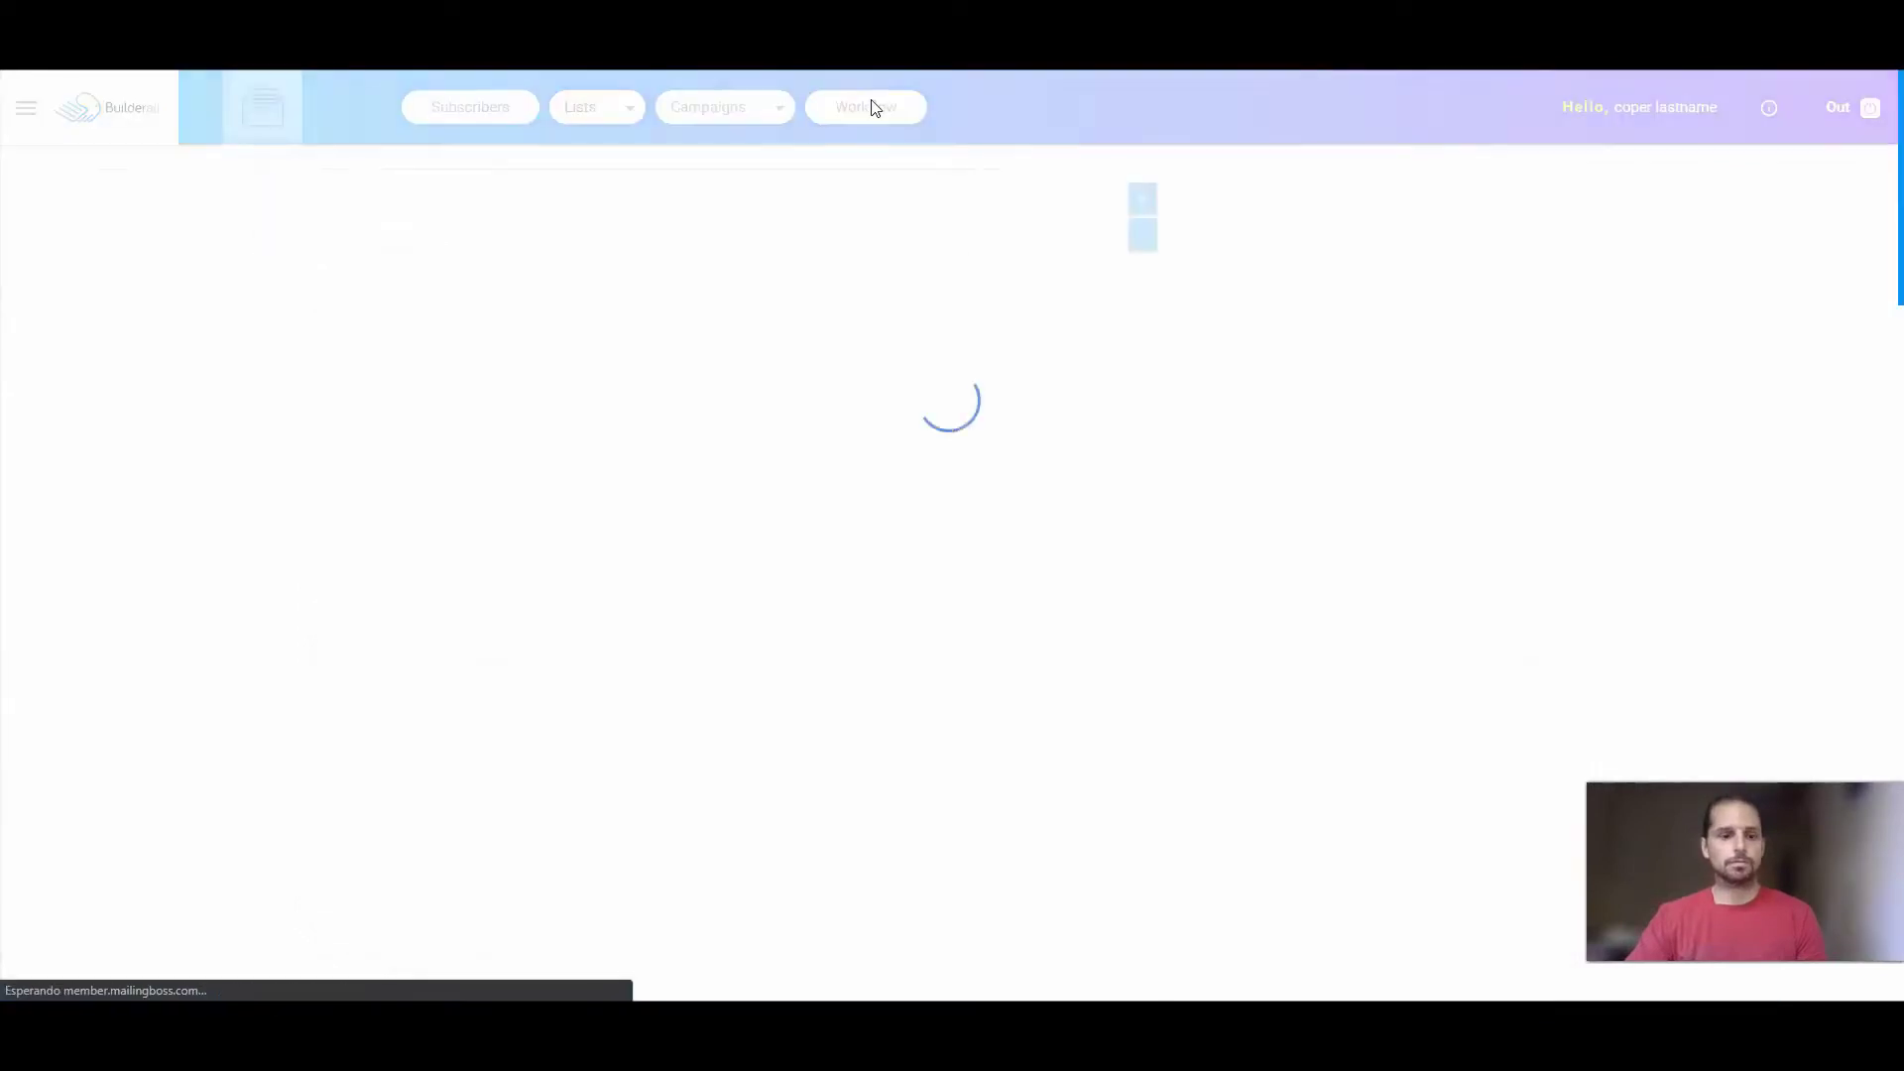
{"action": "scroll", "coordinate": [926, 390], "scroll_direction": "down", "scroll_amount": 2}
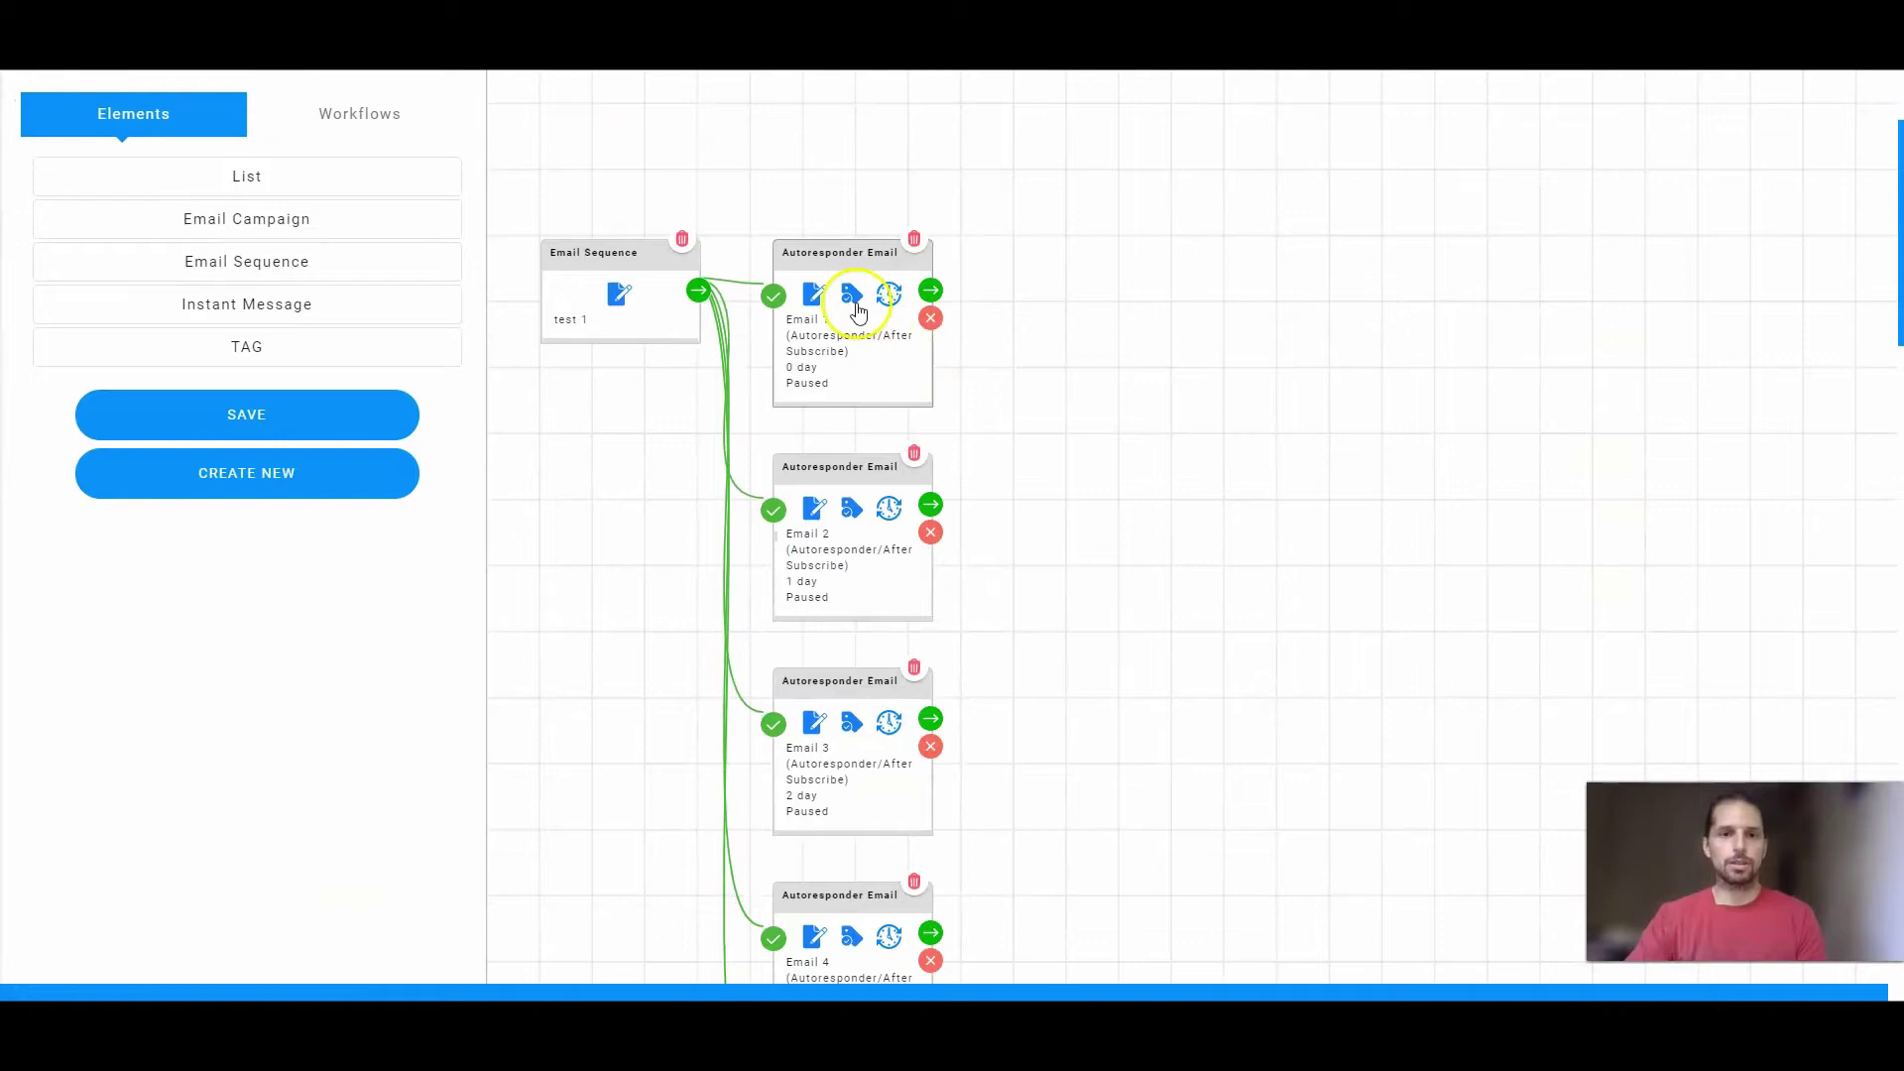
{"action": "left_click", "coordinate": [812, 299]}
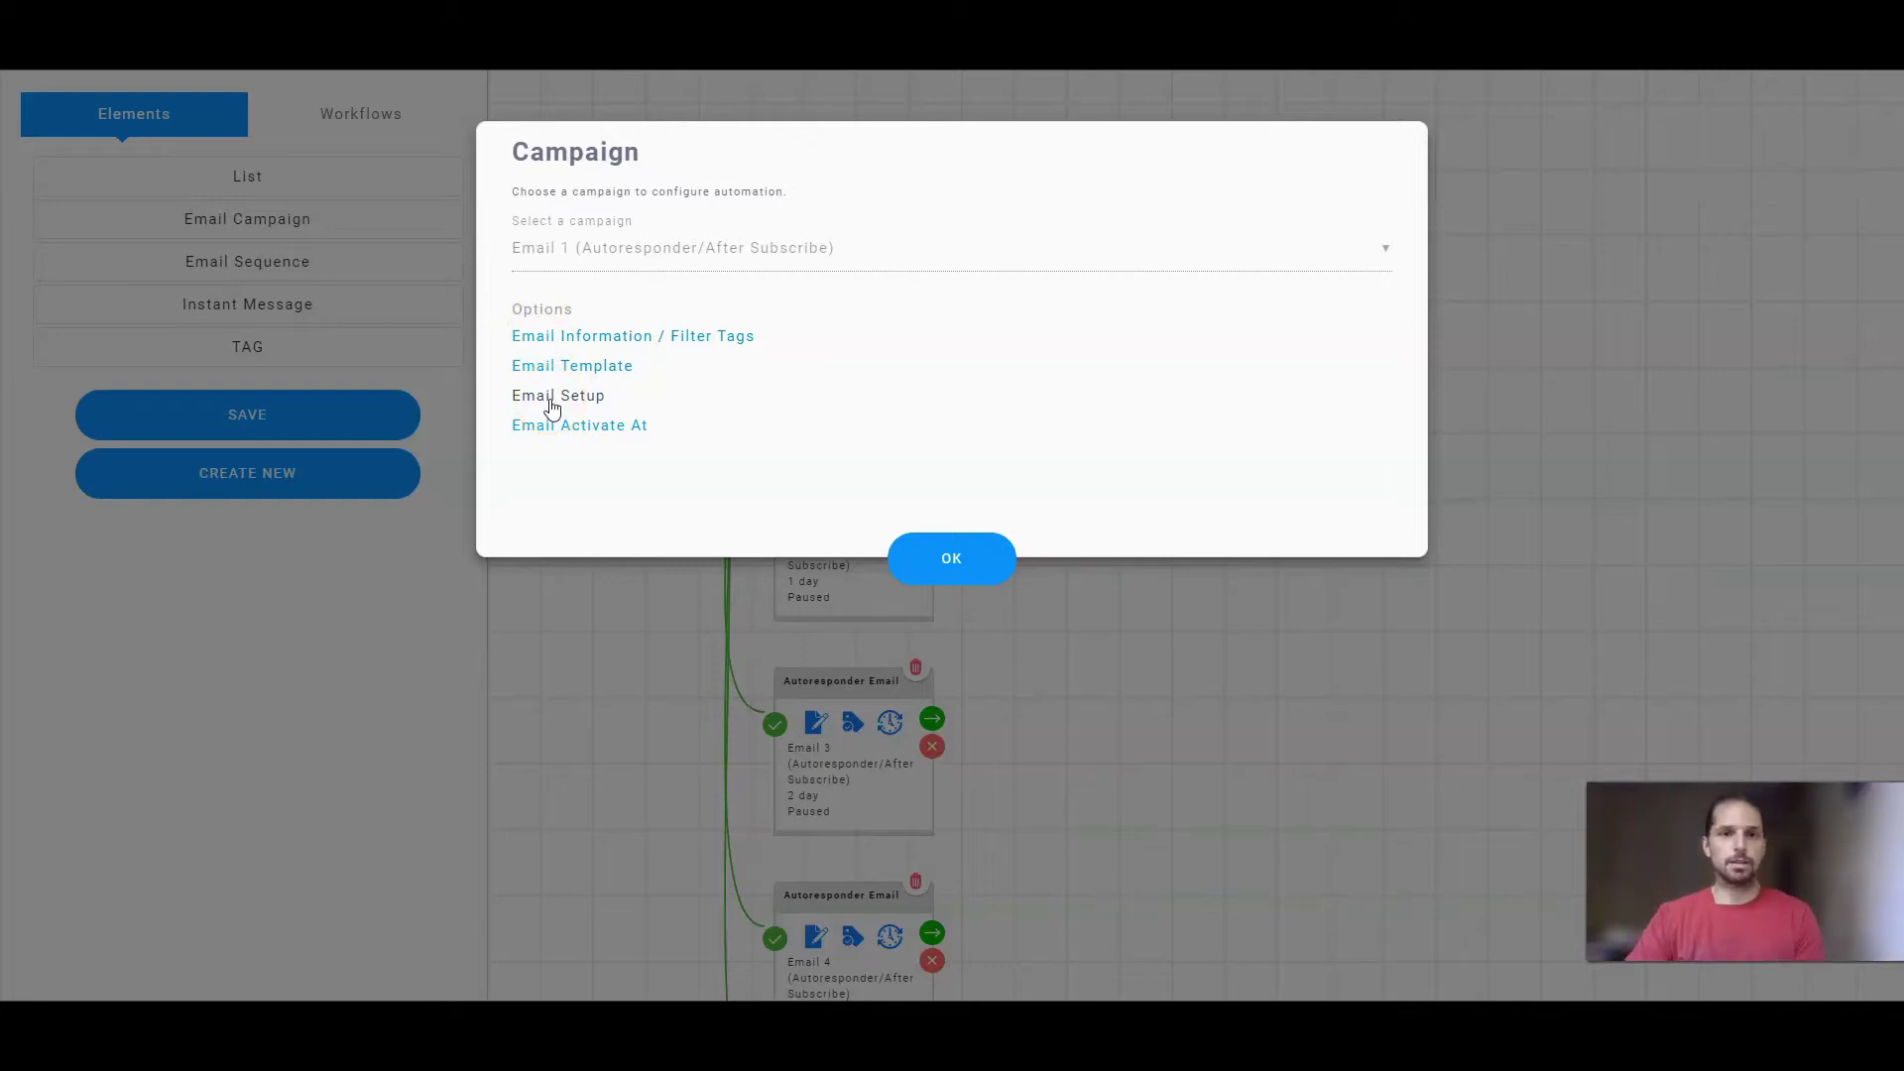
{"action": "left_click", "coordinate": [944, 552]}
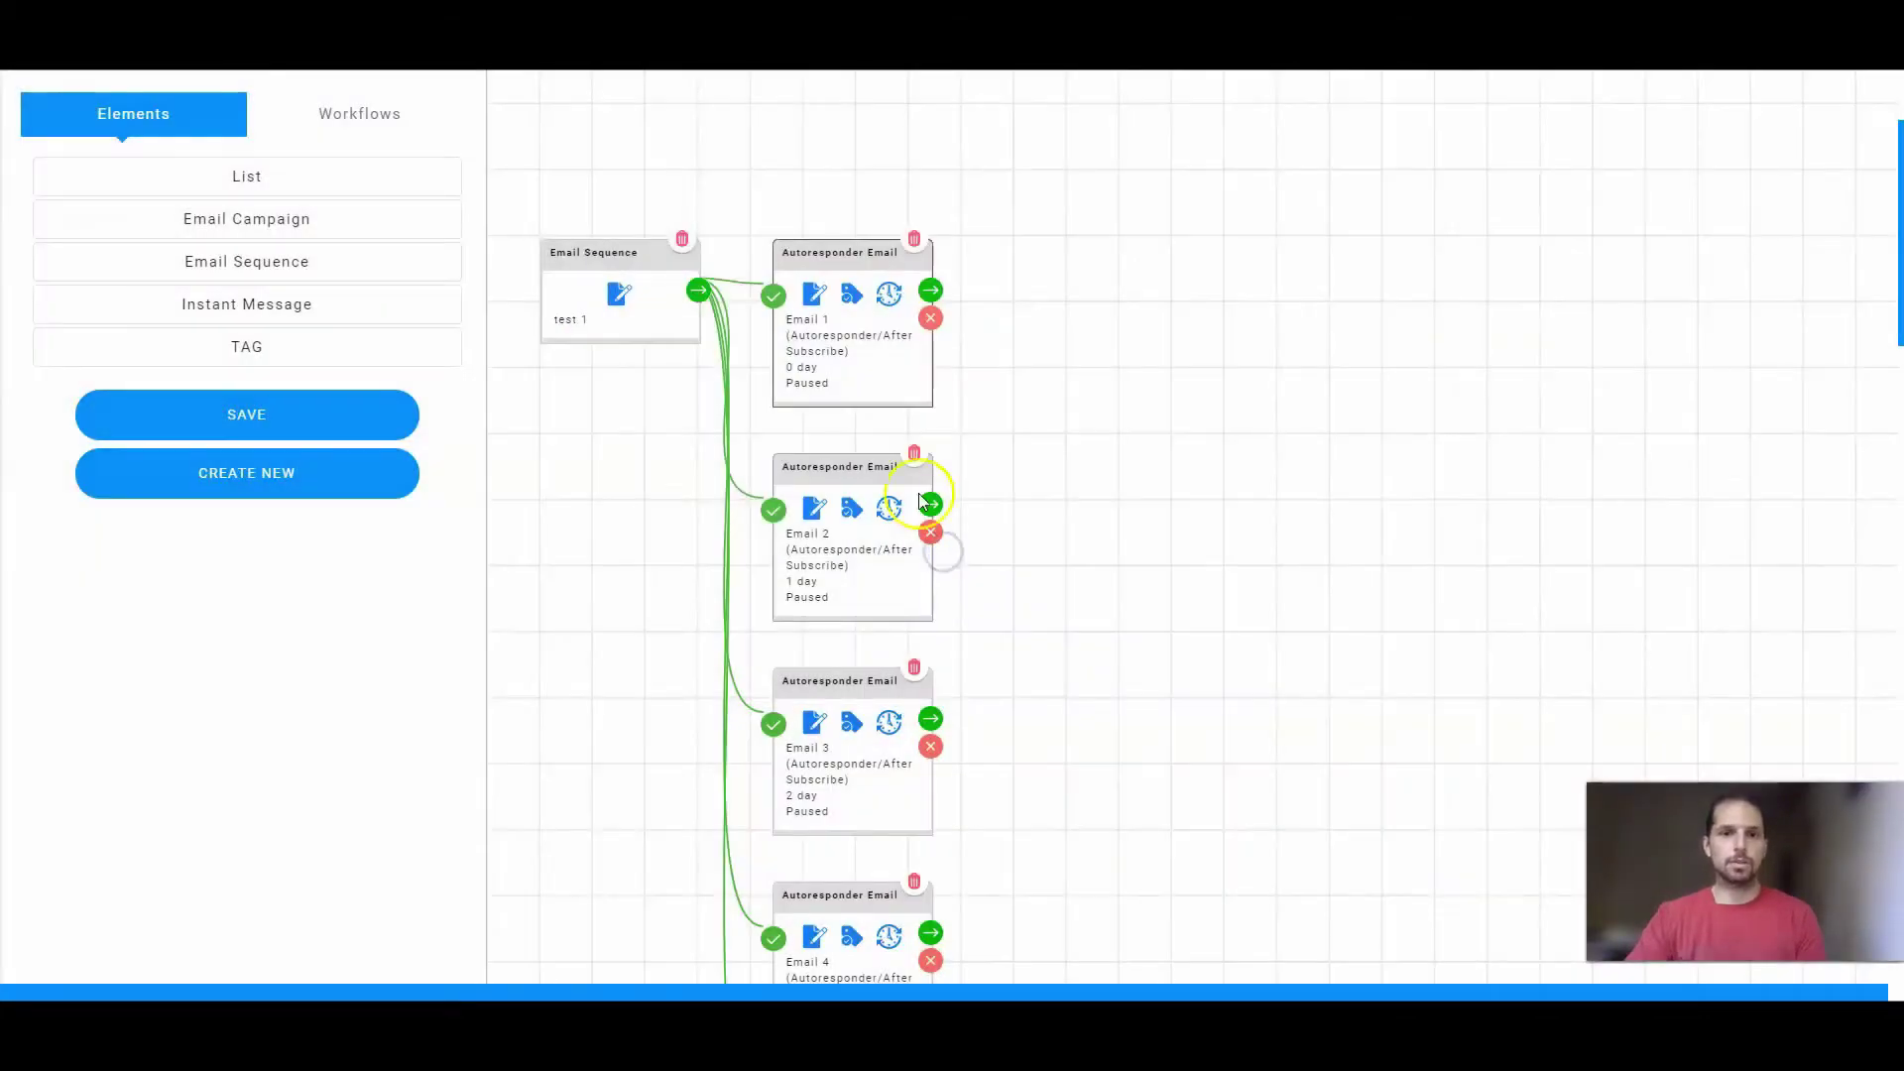
Try a new placeholder tag "ZCXZÇÇÇÇÇ" in Email 1's campaign tag filter and discard the entry
{"action": "left_click", "coordinate": [856, 301]}
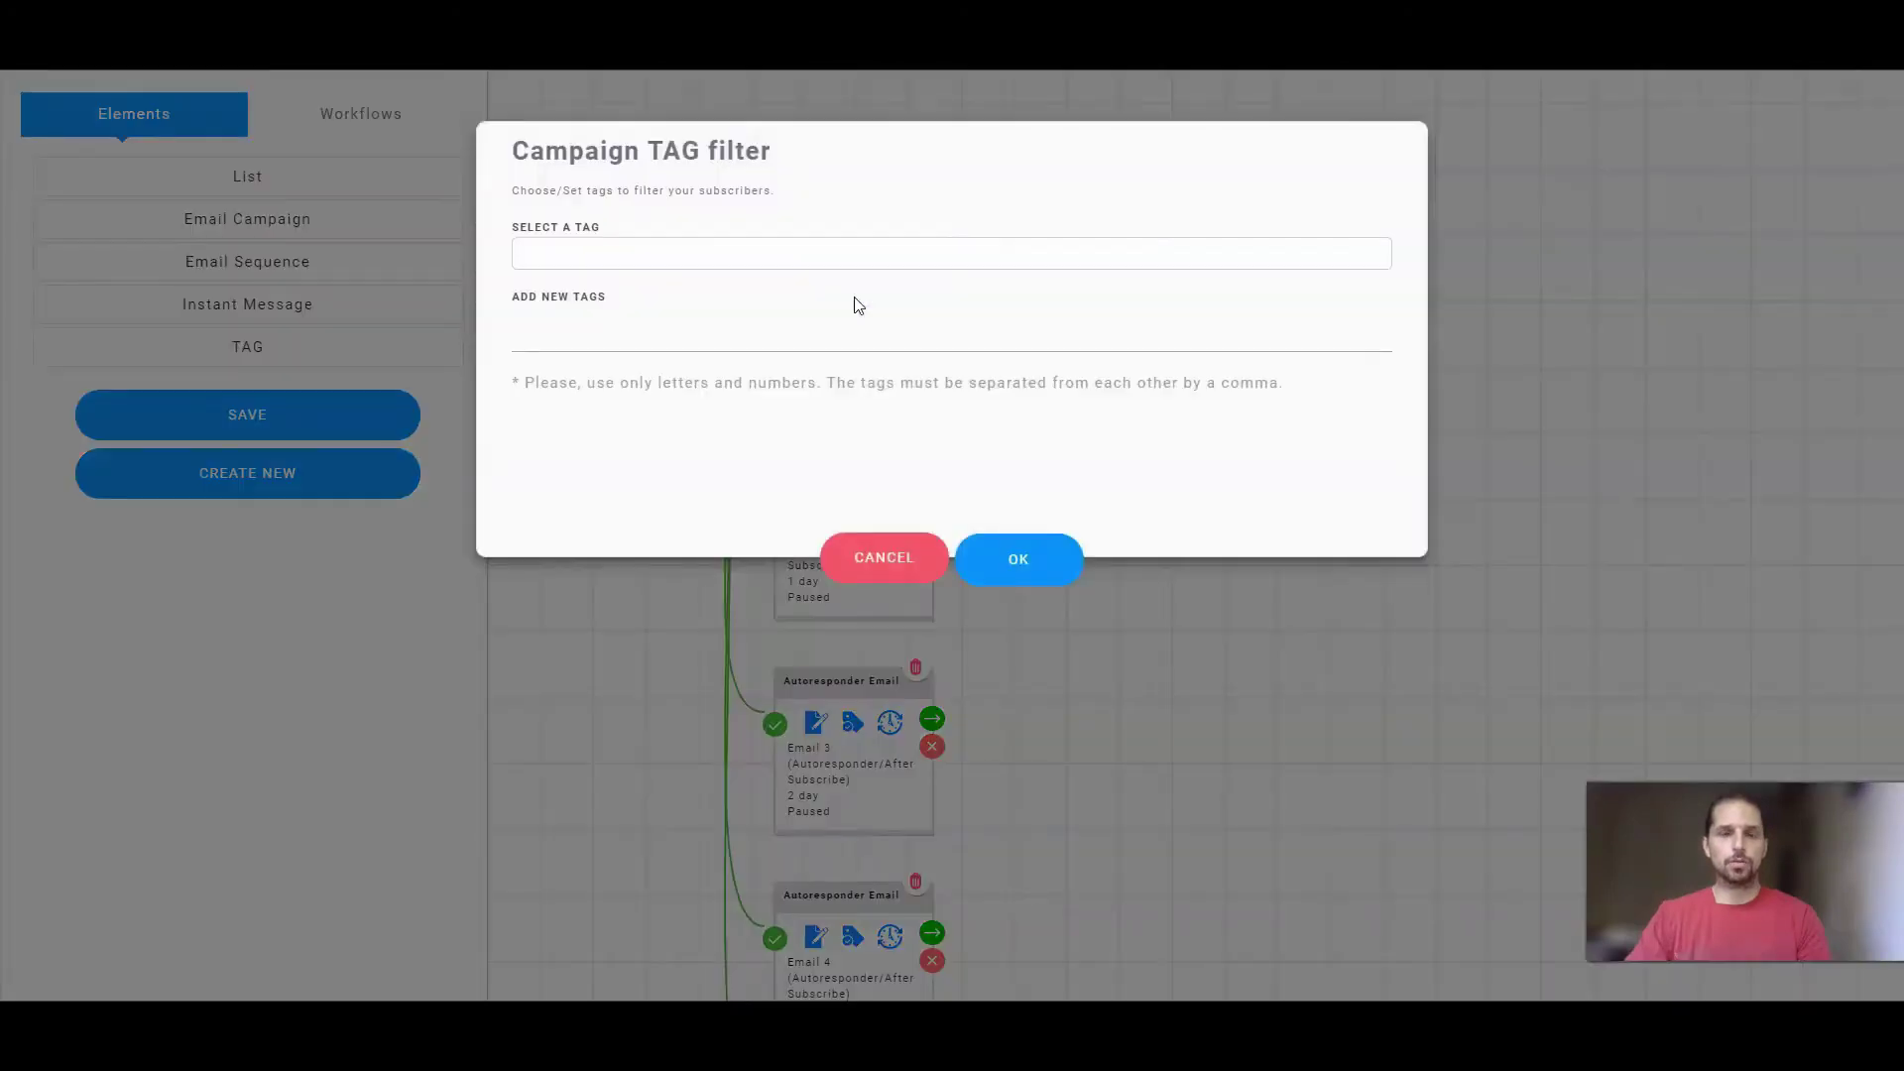
{"action": "left_click", "coordinate": [609, 337]}
{"action": "left_click", "coordinate": [609, 337]}
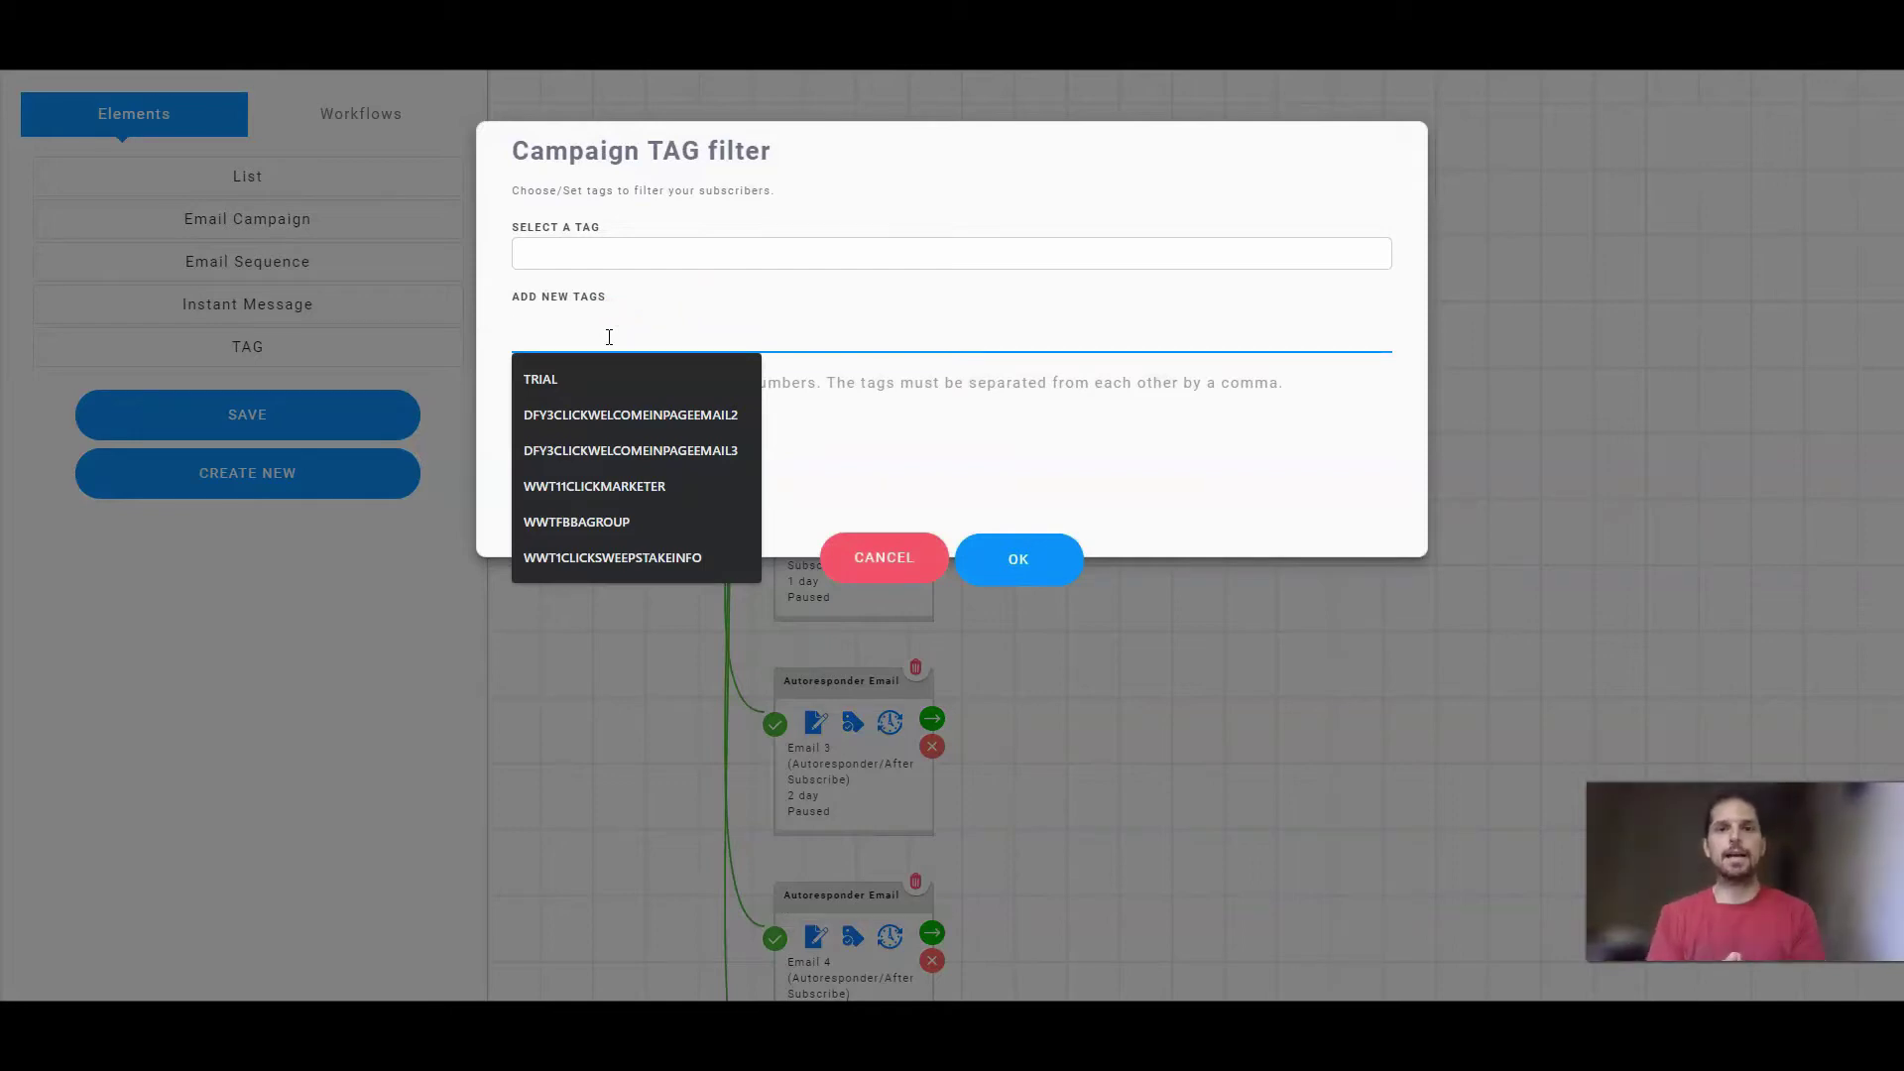
{"action": "left_click", "coordinate": [838, 327]}
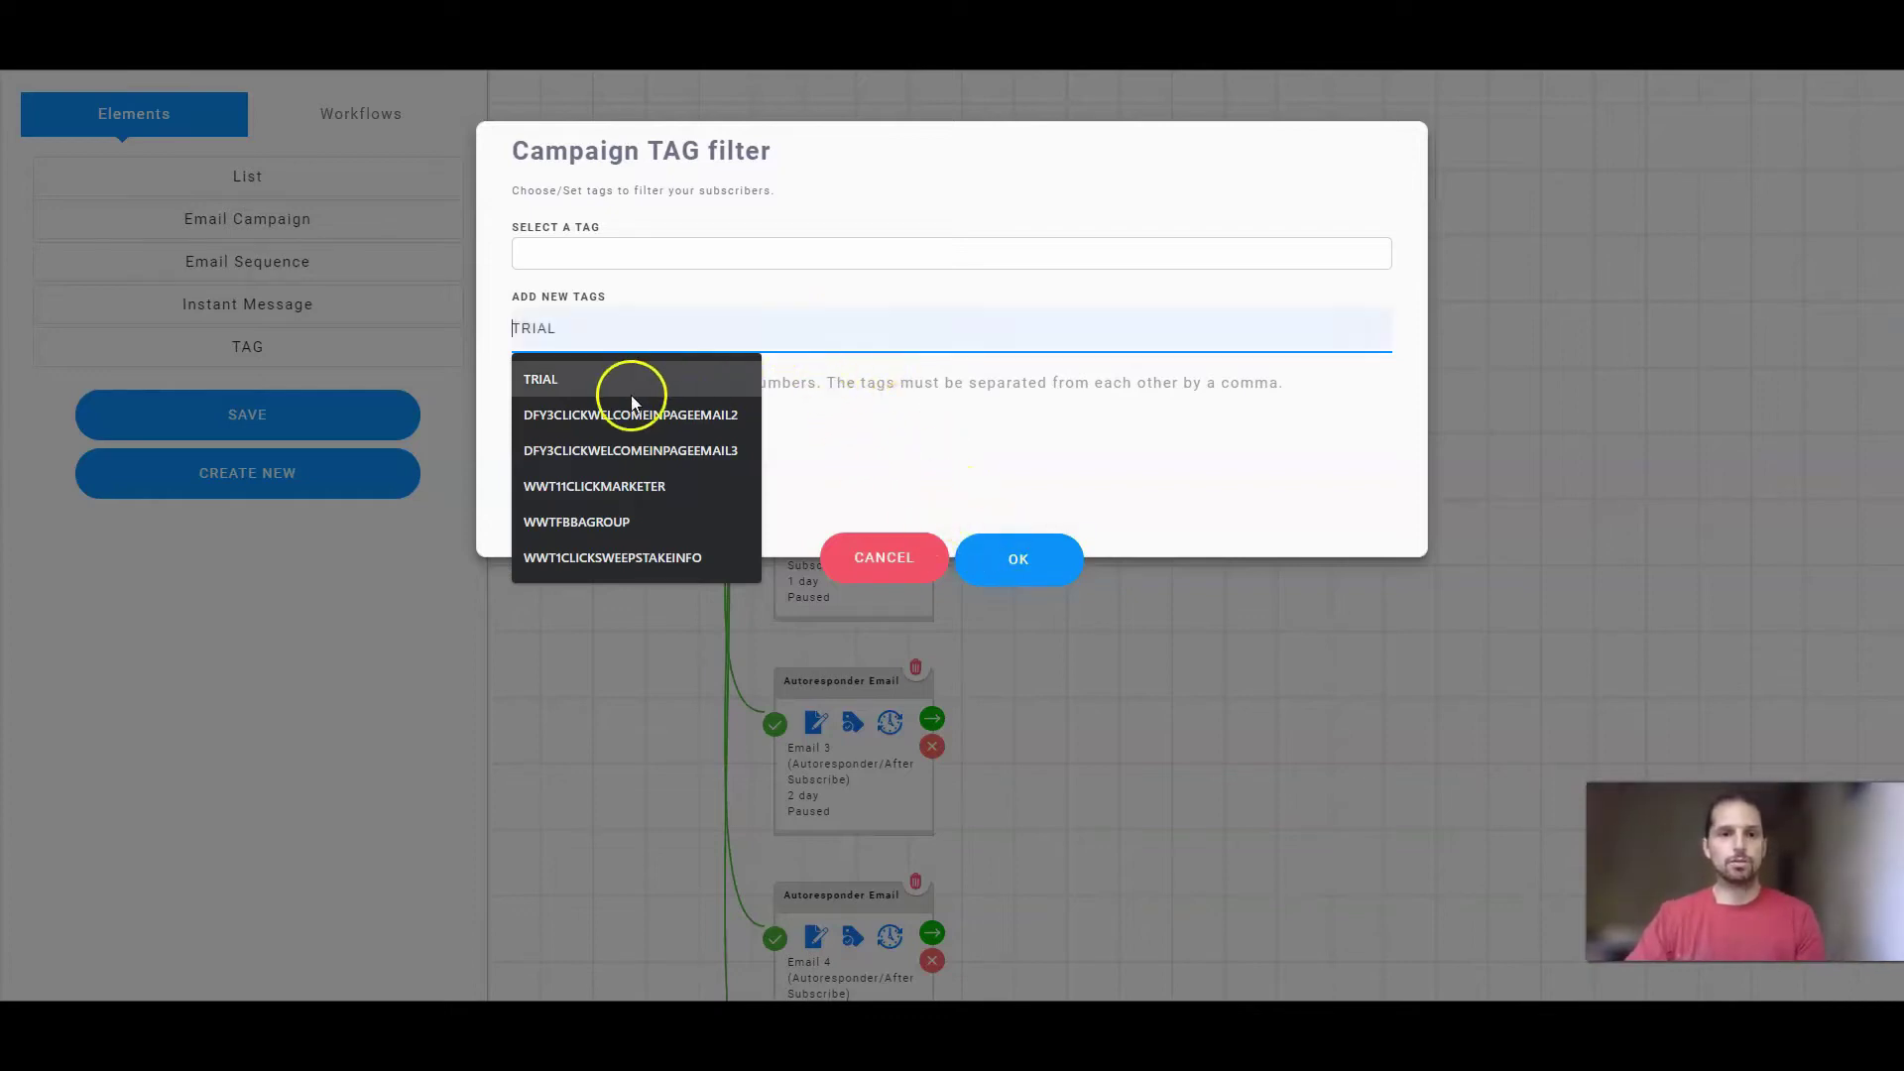
{"action": "left_click", "coordinate": [1036, 562]}
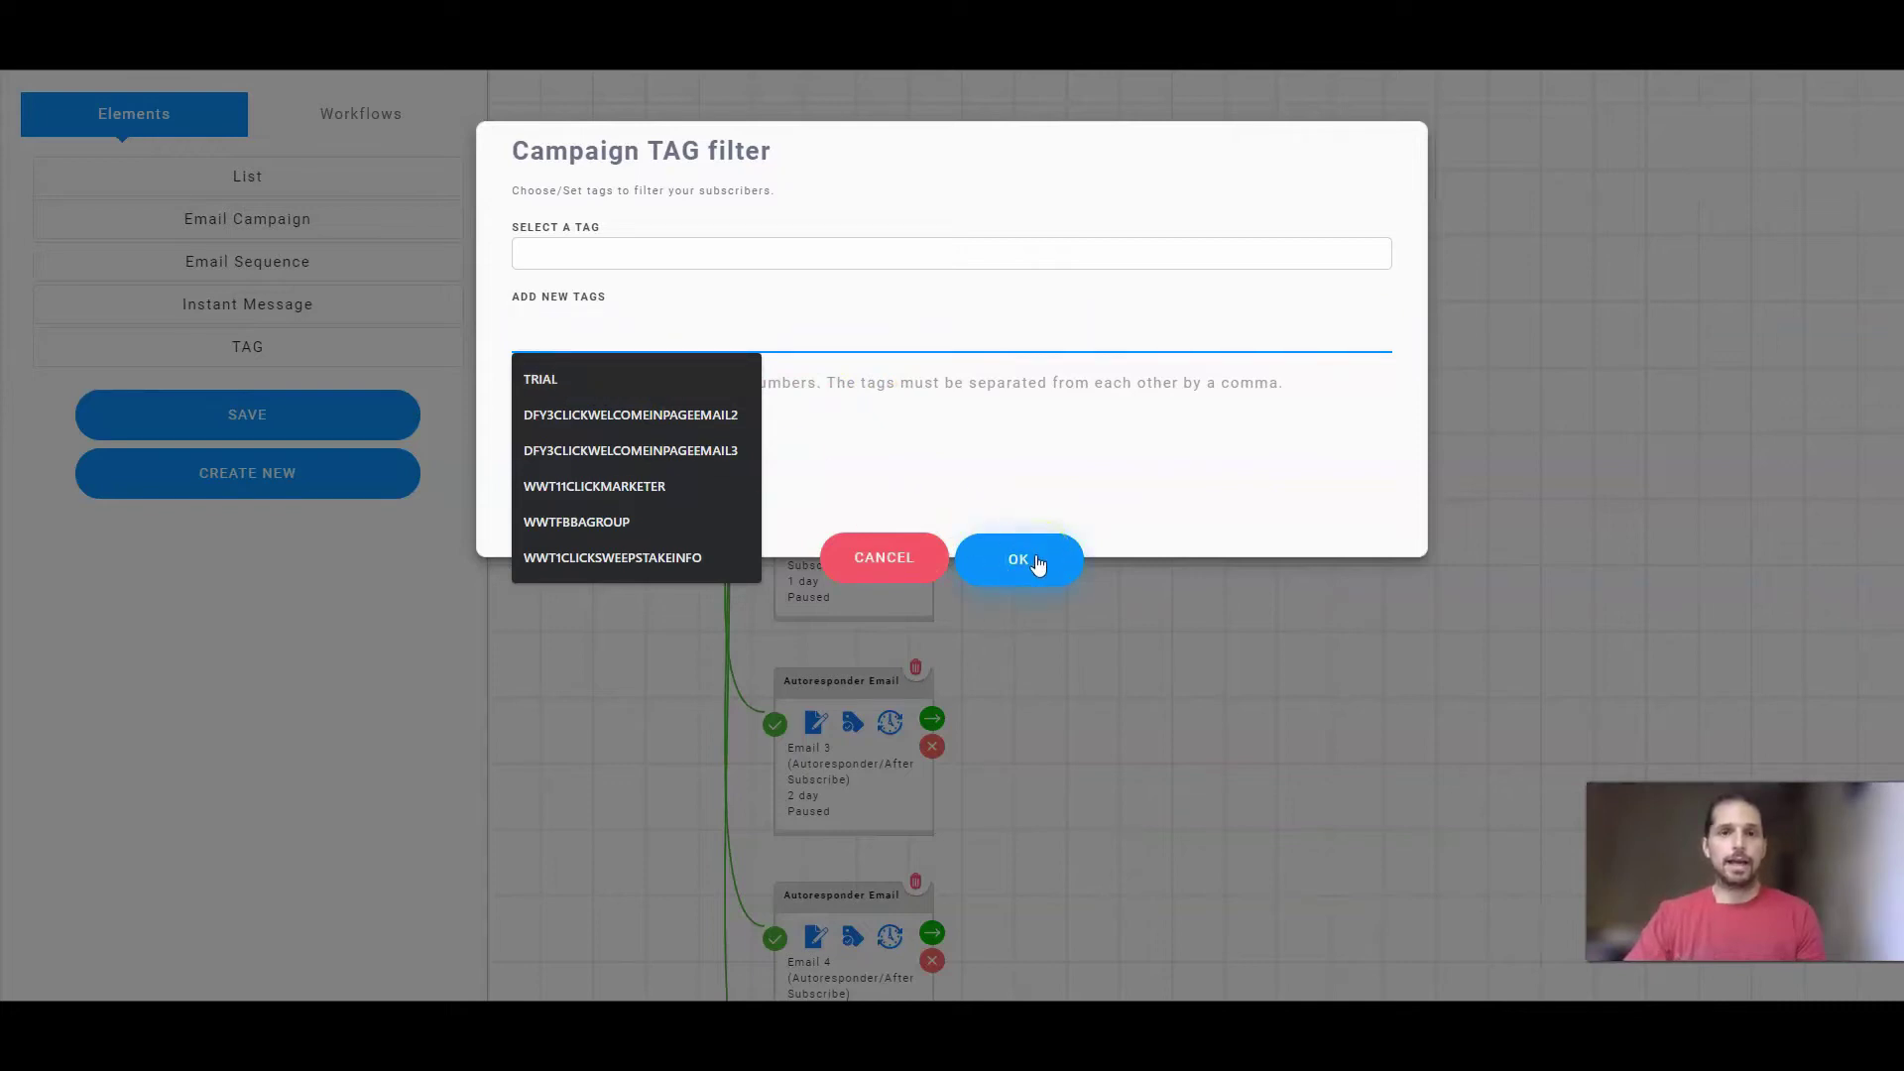
{"action": "left_click", "coordinate": [595, 332]}
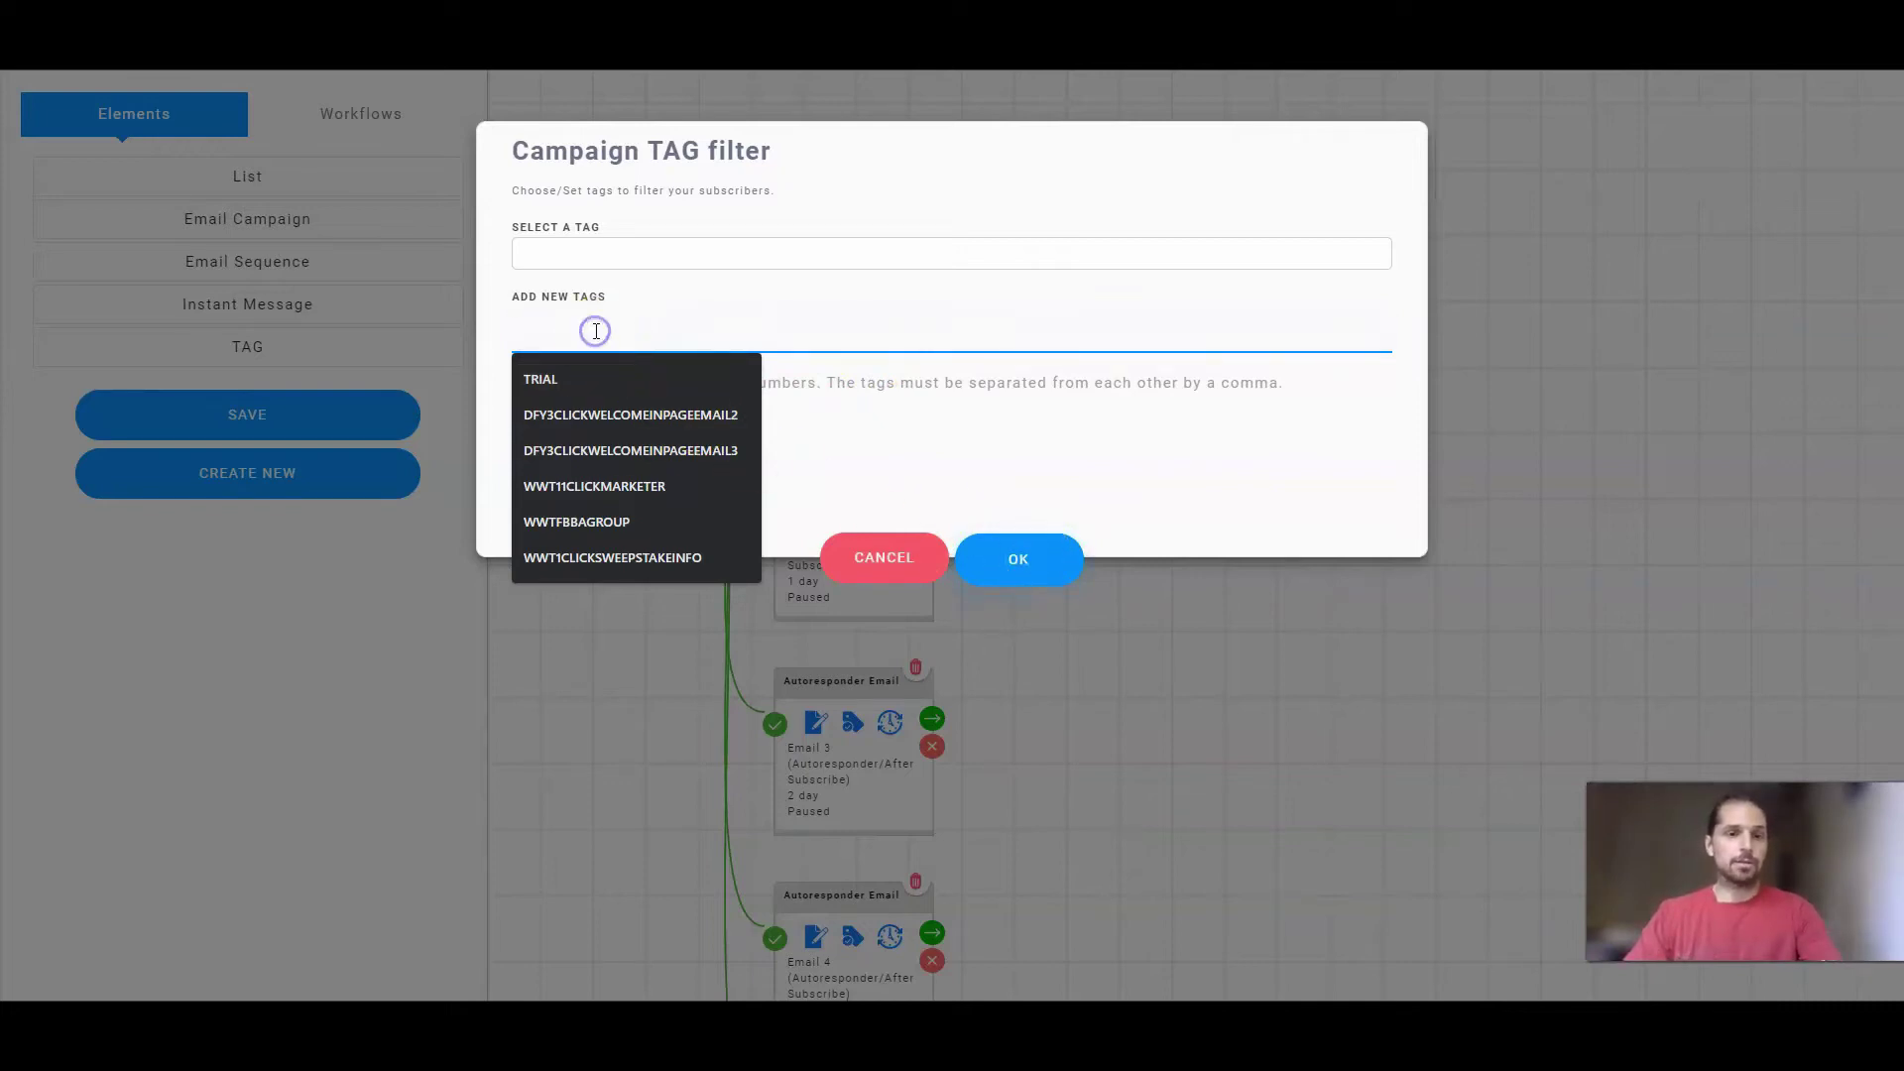
{"action": "type", "text": "zcxzccccc"}
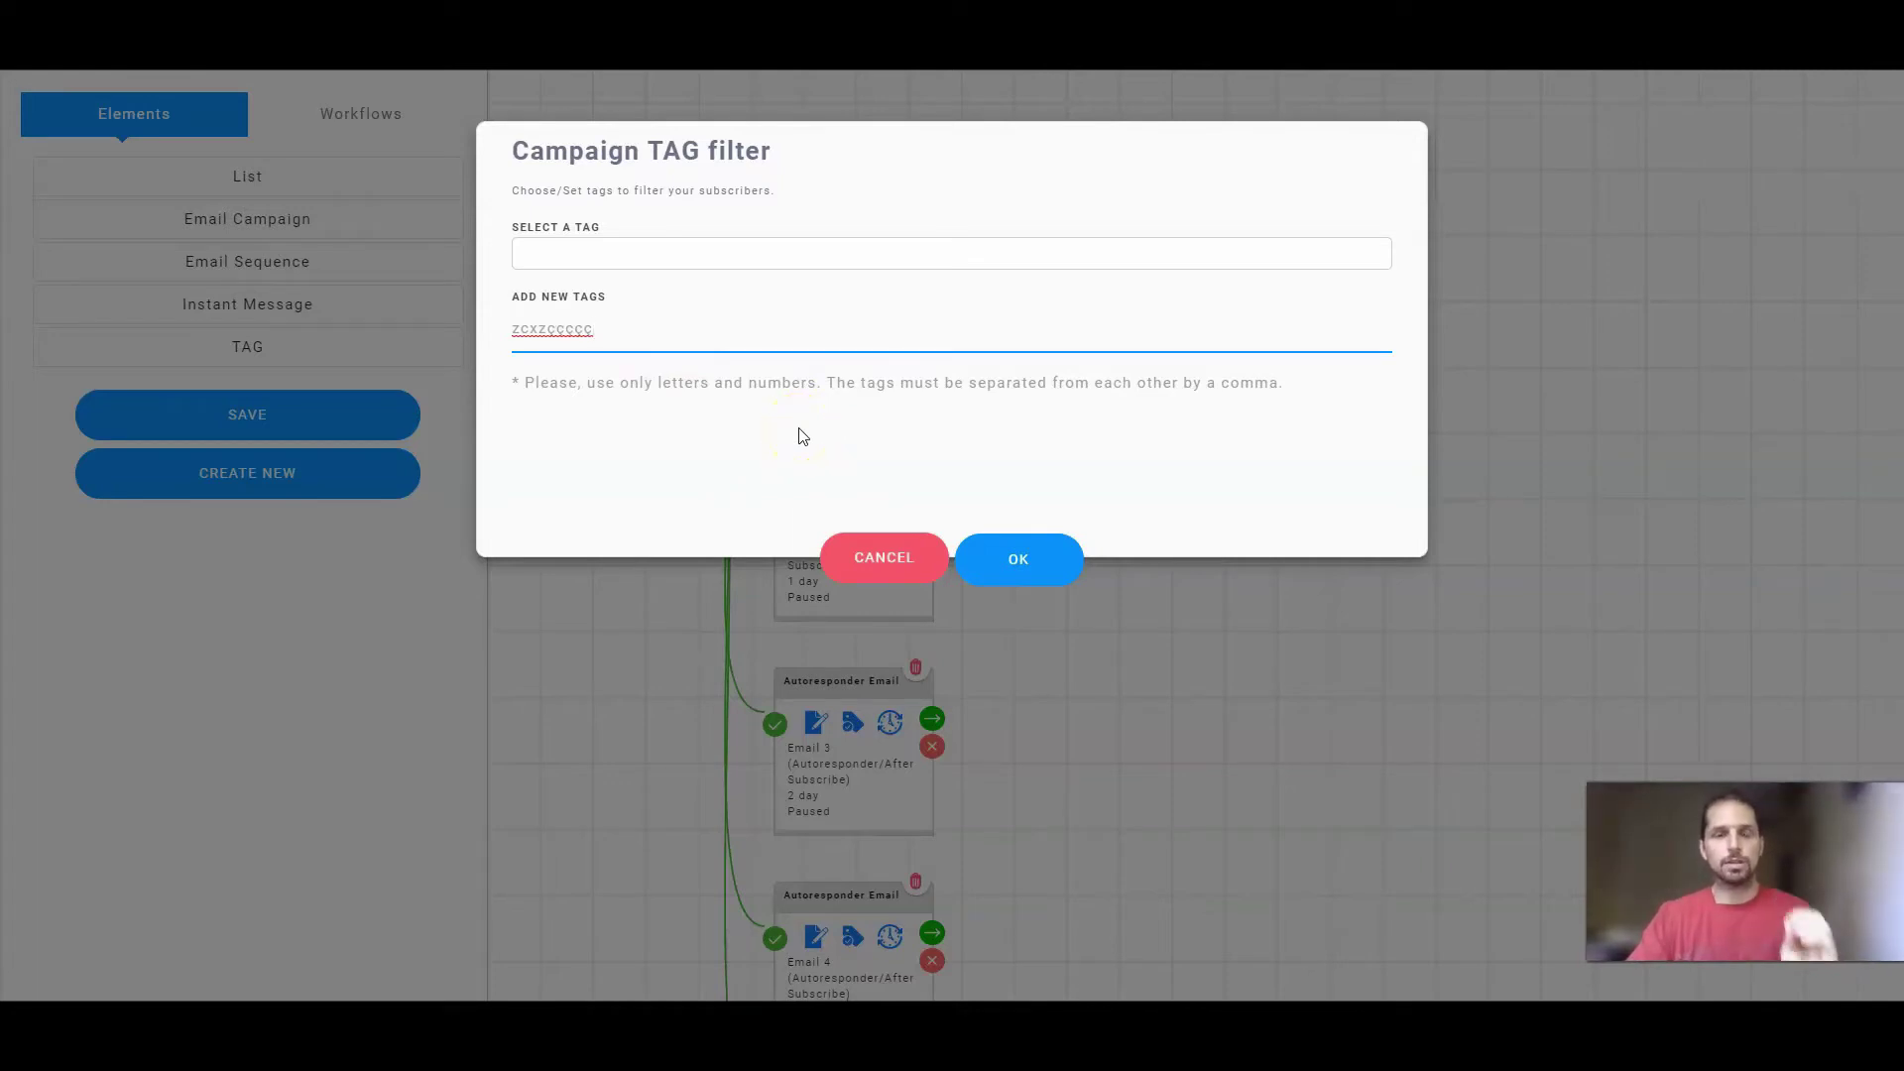
{"action": "left_click", "coordinate": [886, 560]}
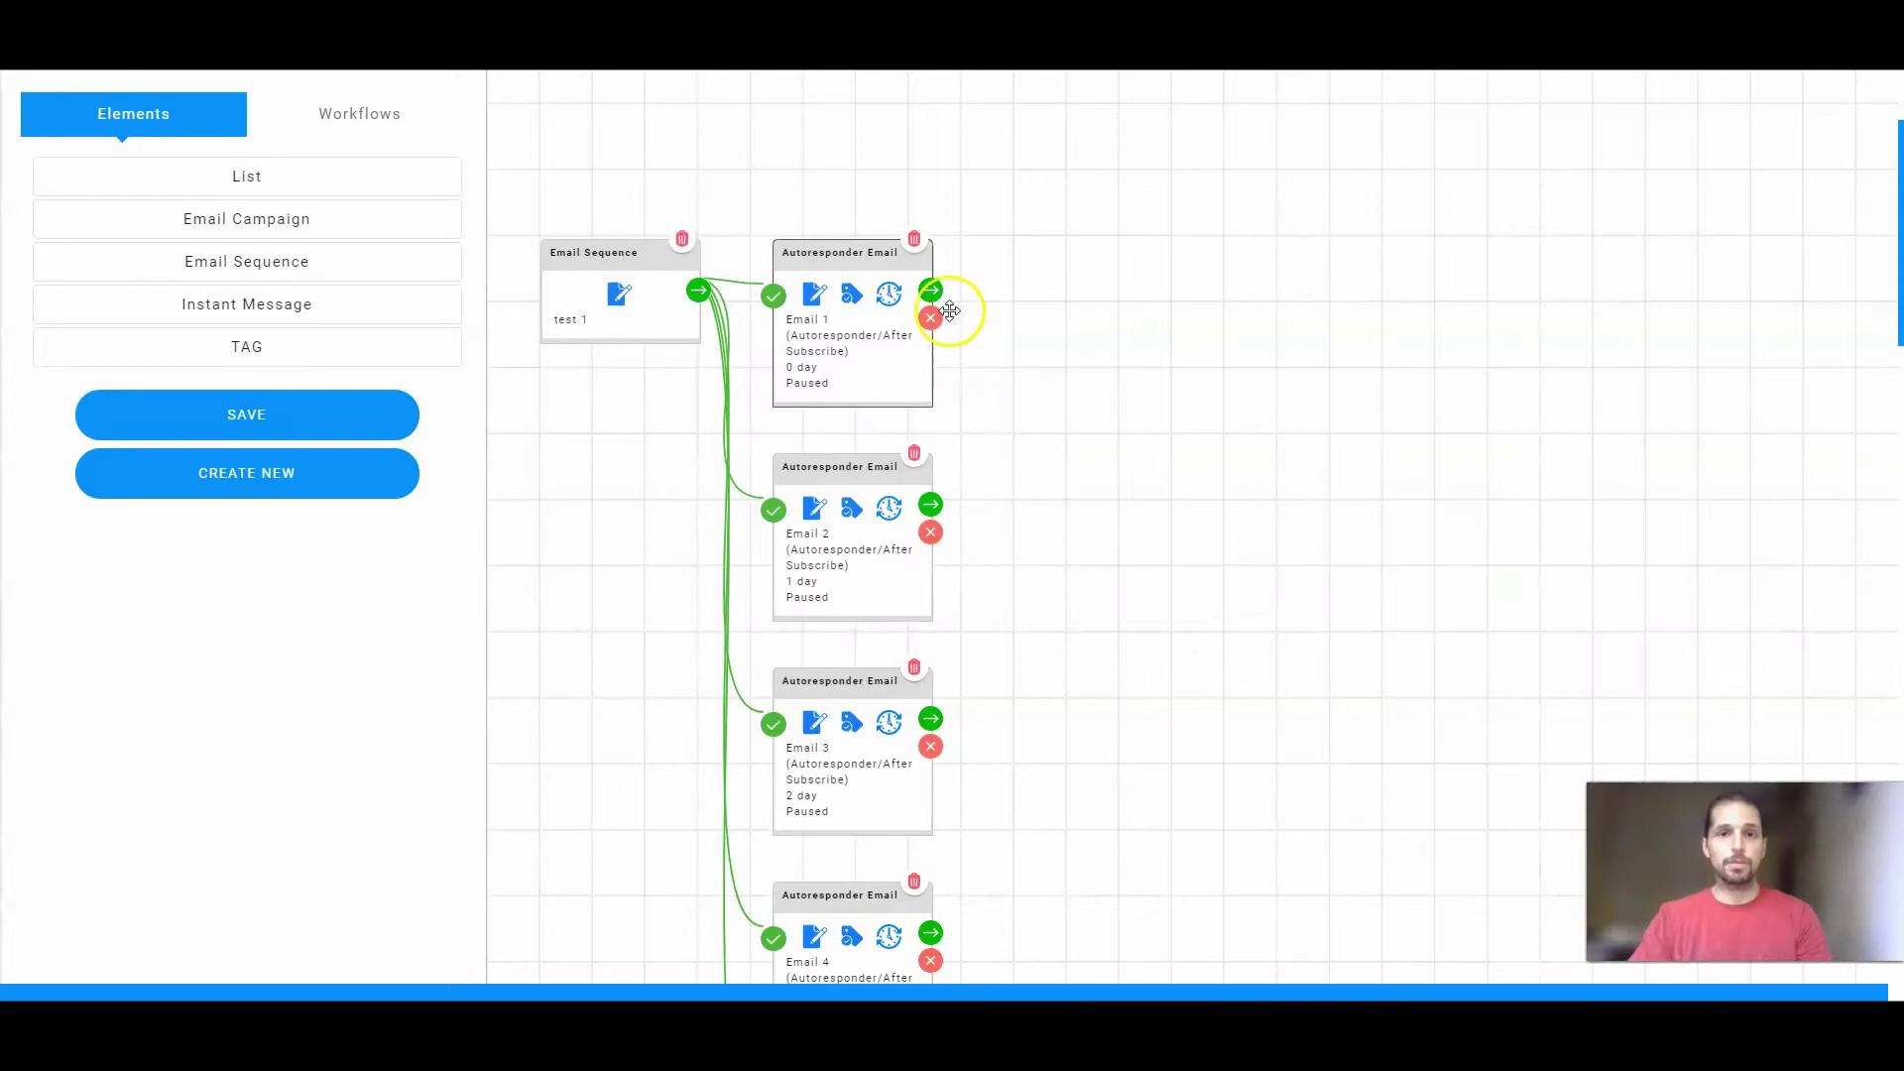
Open Email 1's campaign options and examine the audience choices, autoresponder event and send hour settings
{"action": "left_click", "coordinate": [885, 294]}
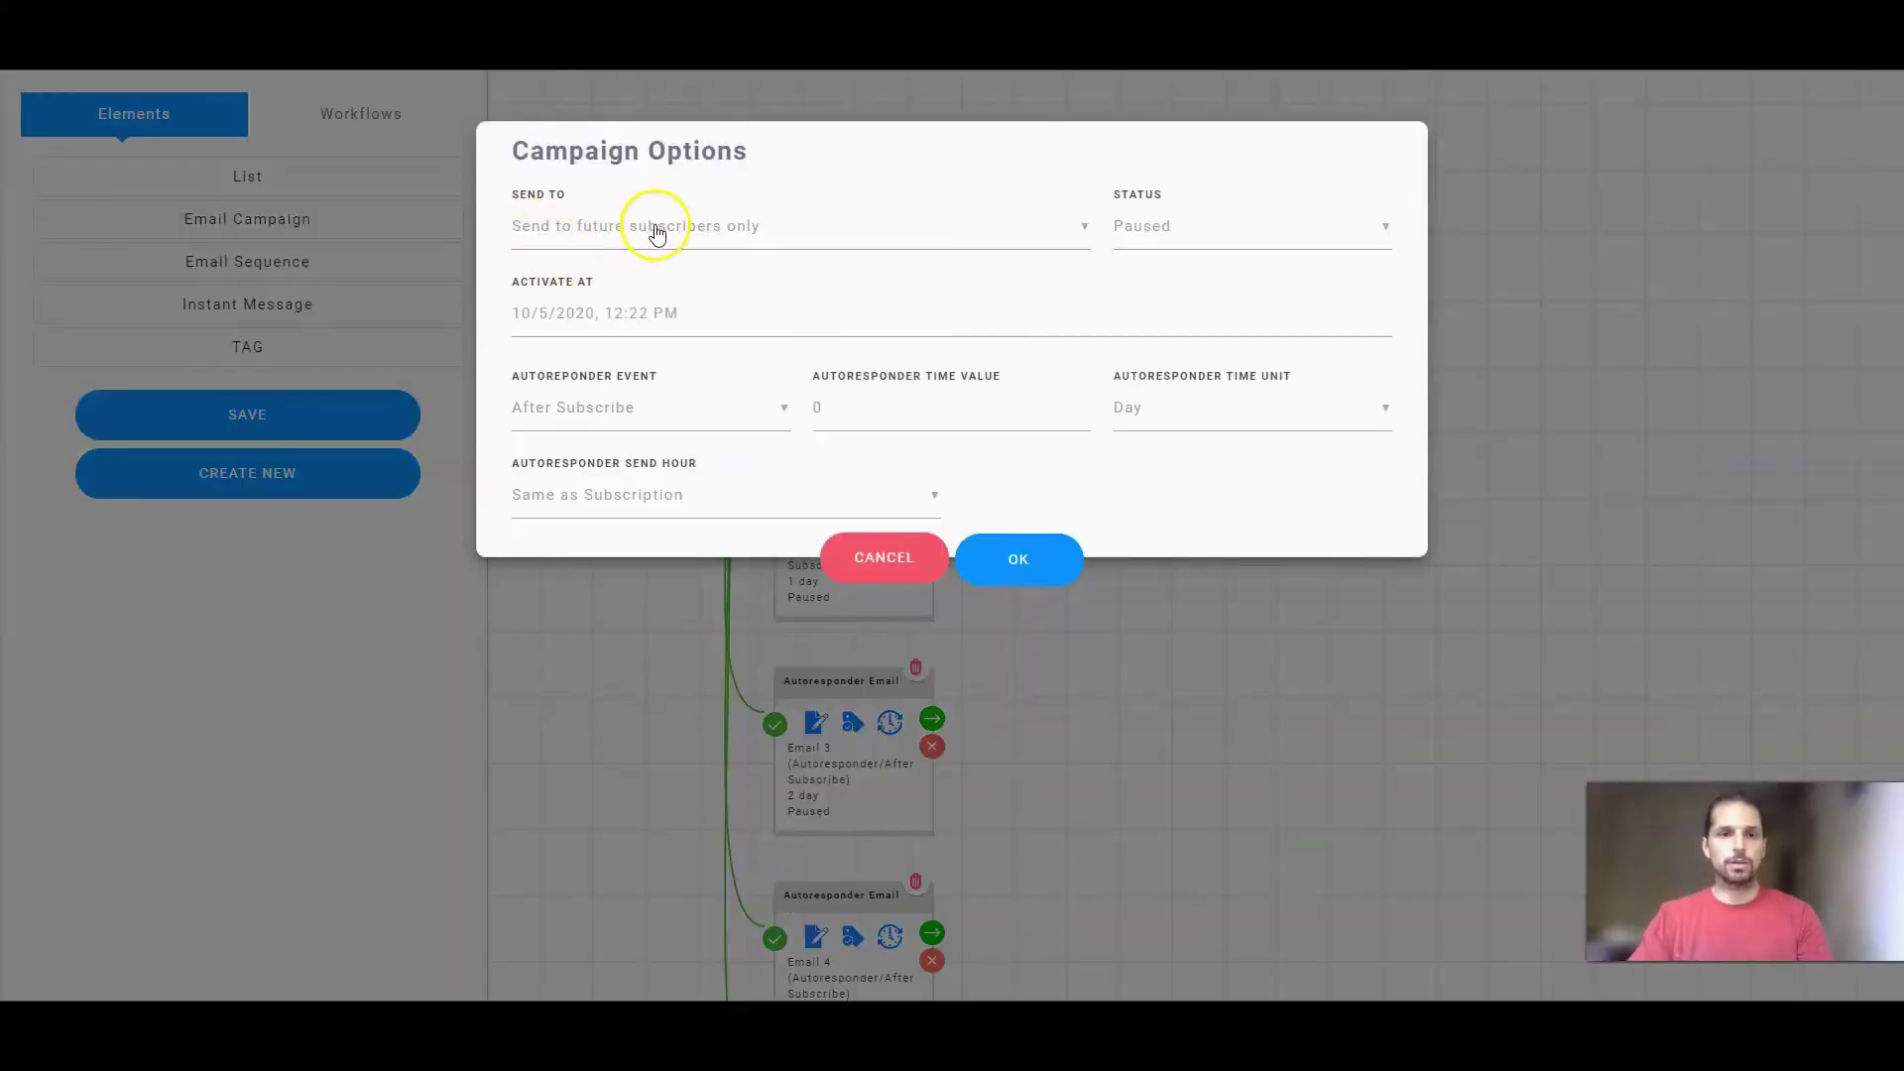
{"action": "left_click", "coordinate": [607, 240]}
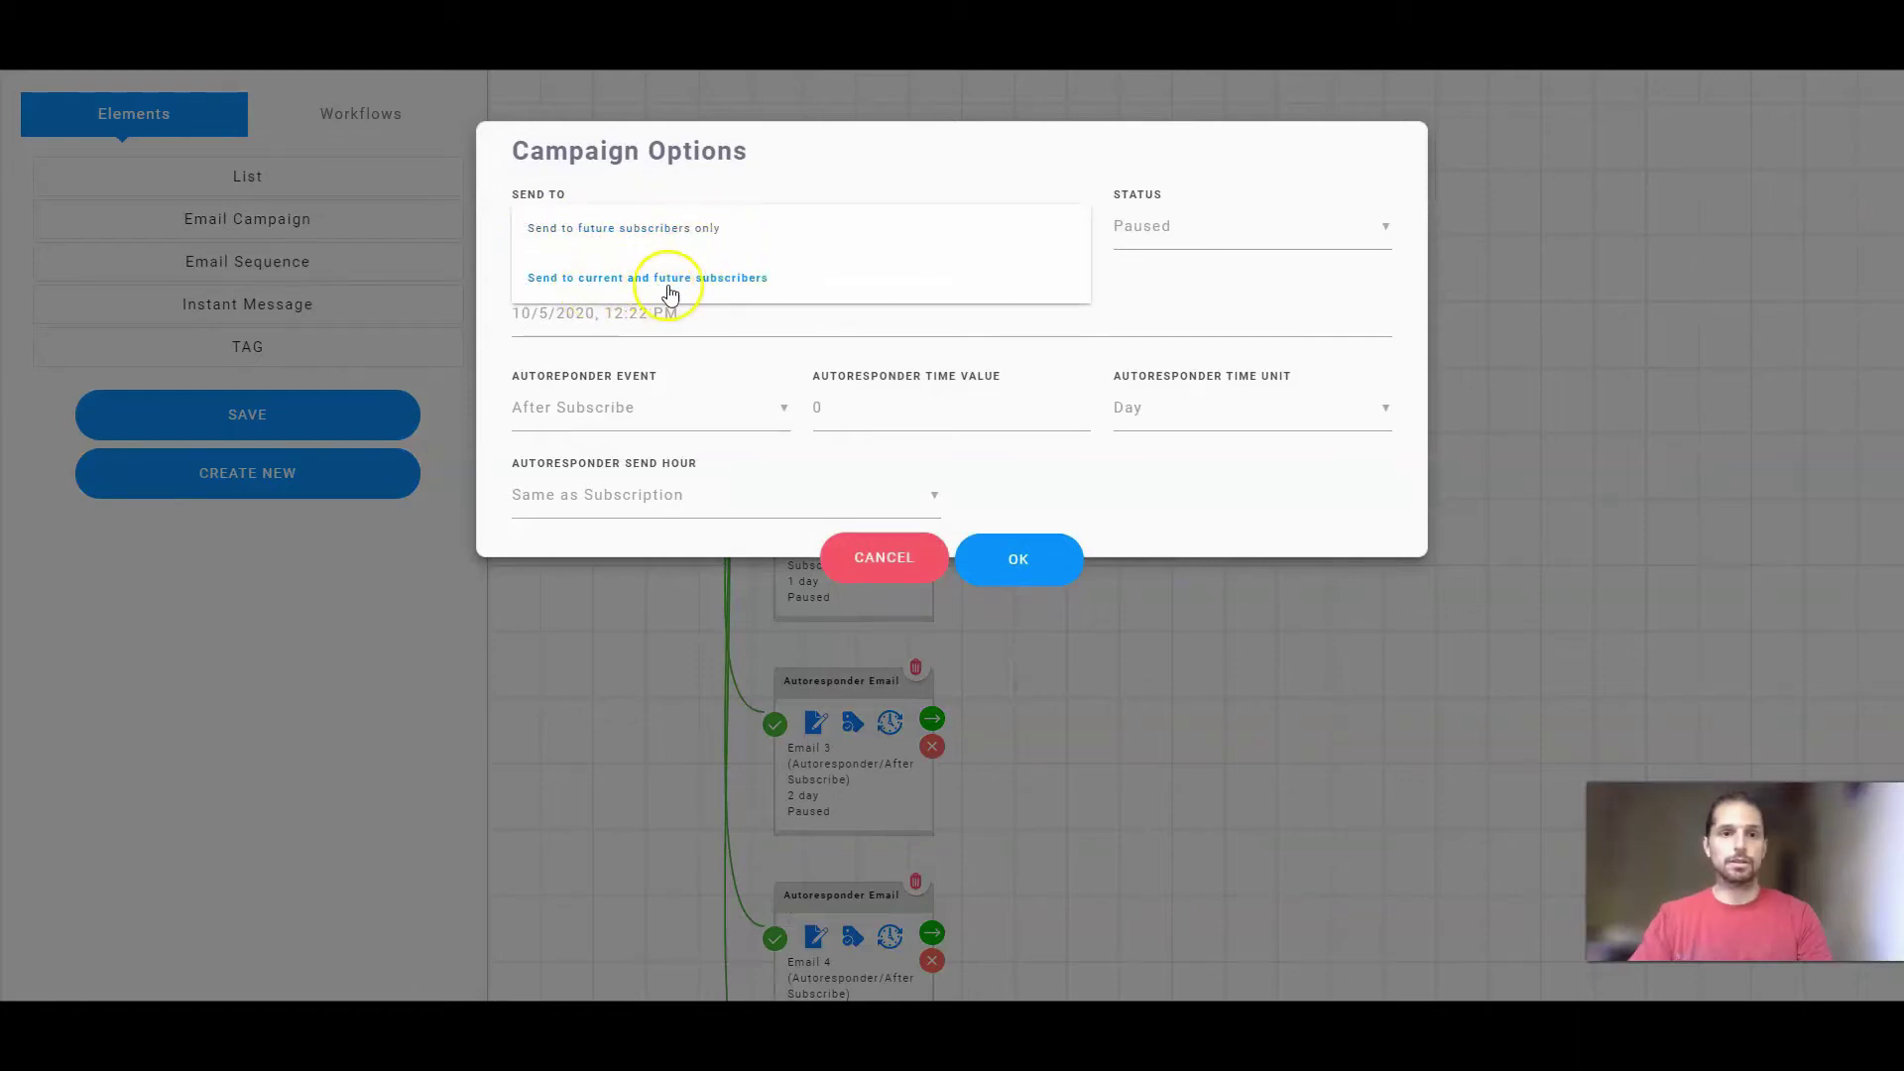
{"action": "left_click", "coordinate": [790, 160]}
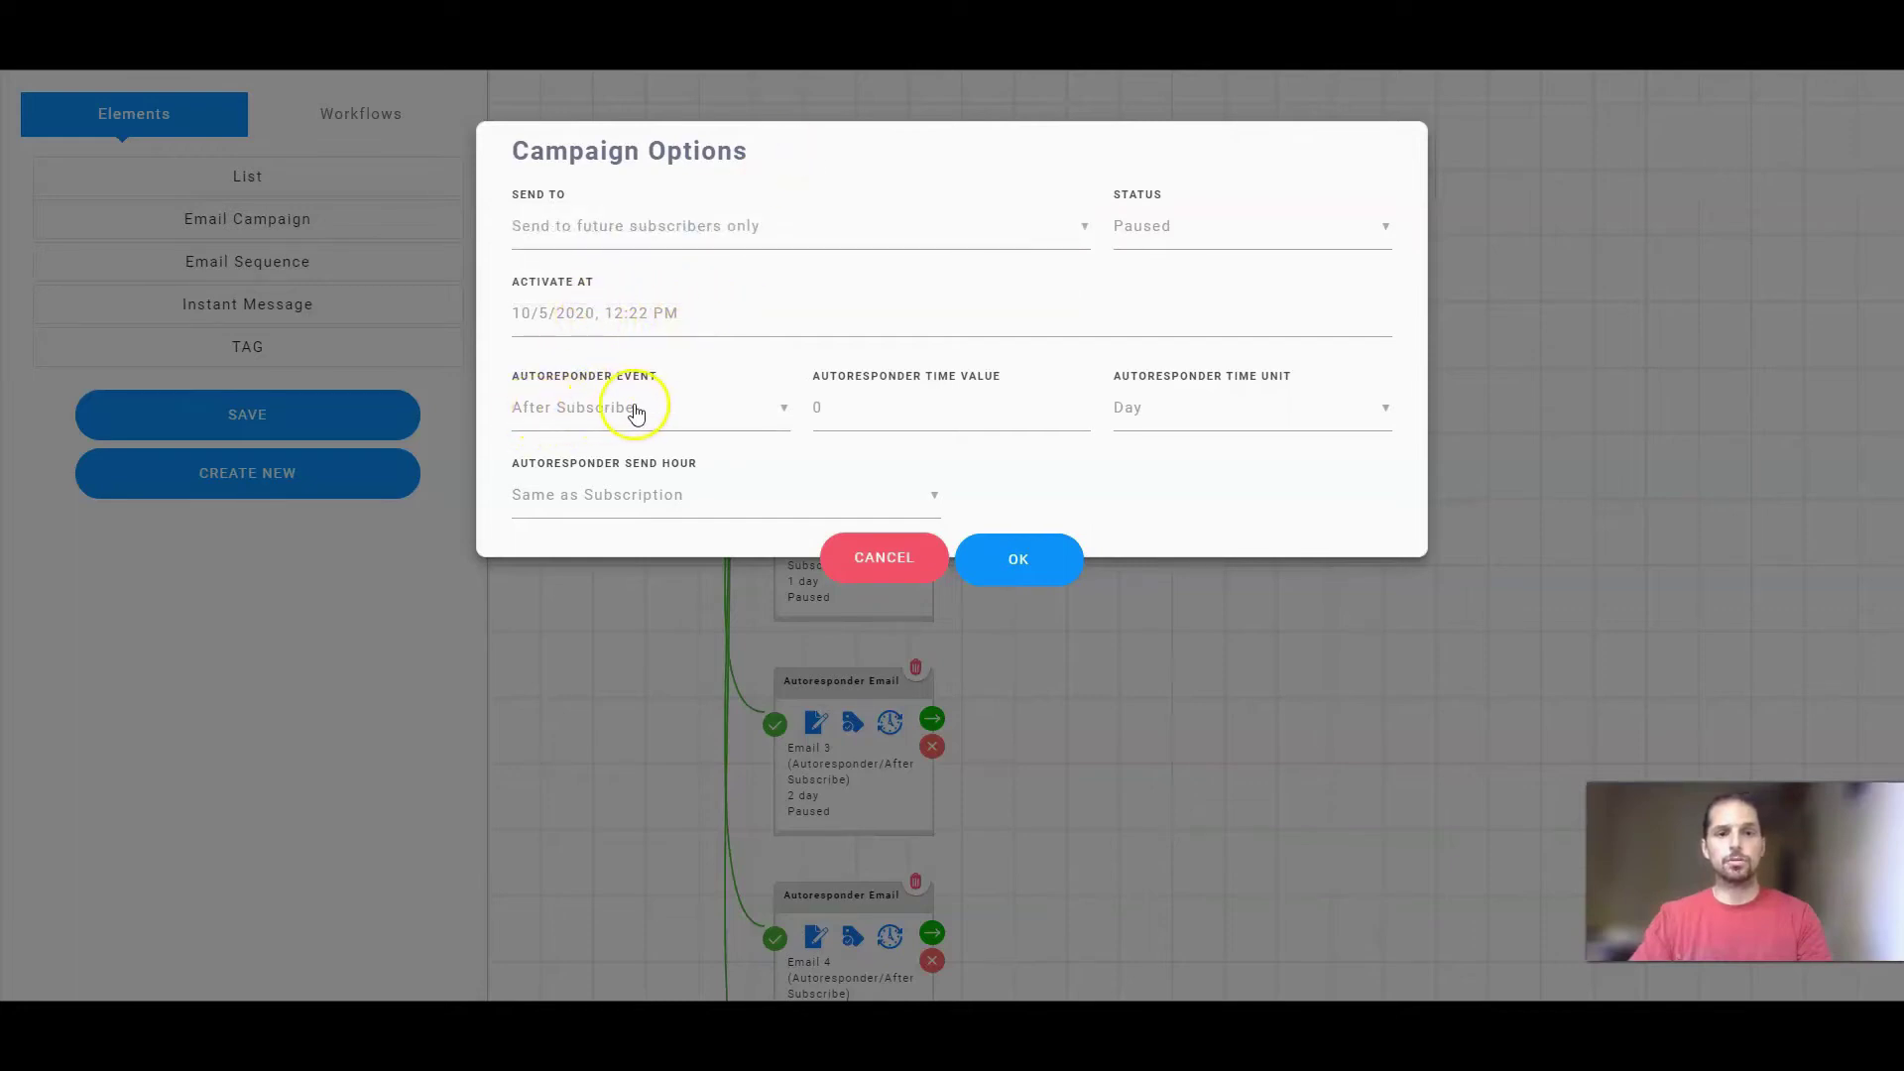
{"action": "left_click", "coordinate": [544, 503]}
{"action": "left_click", "coordinate": [582, 497]}
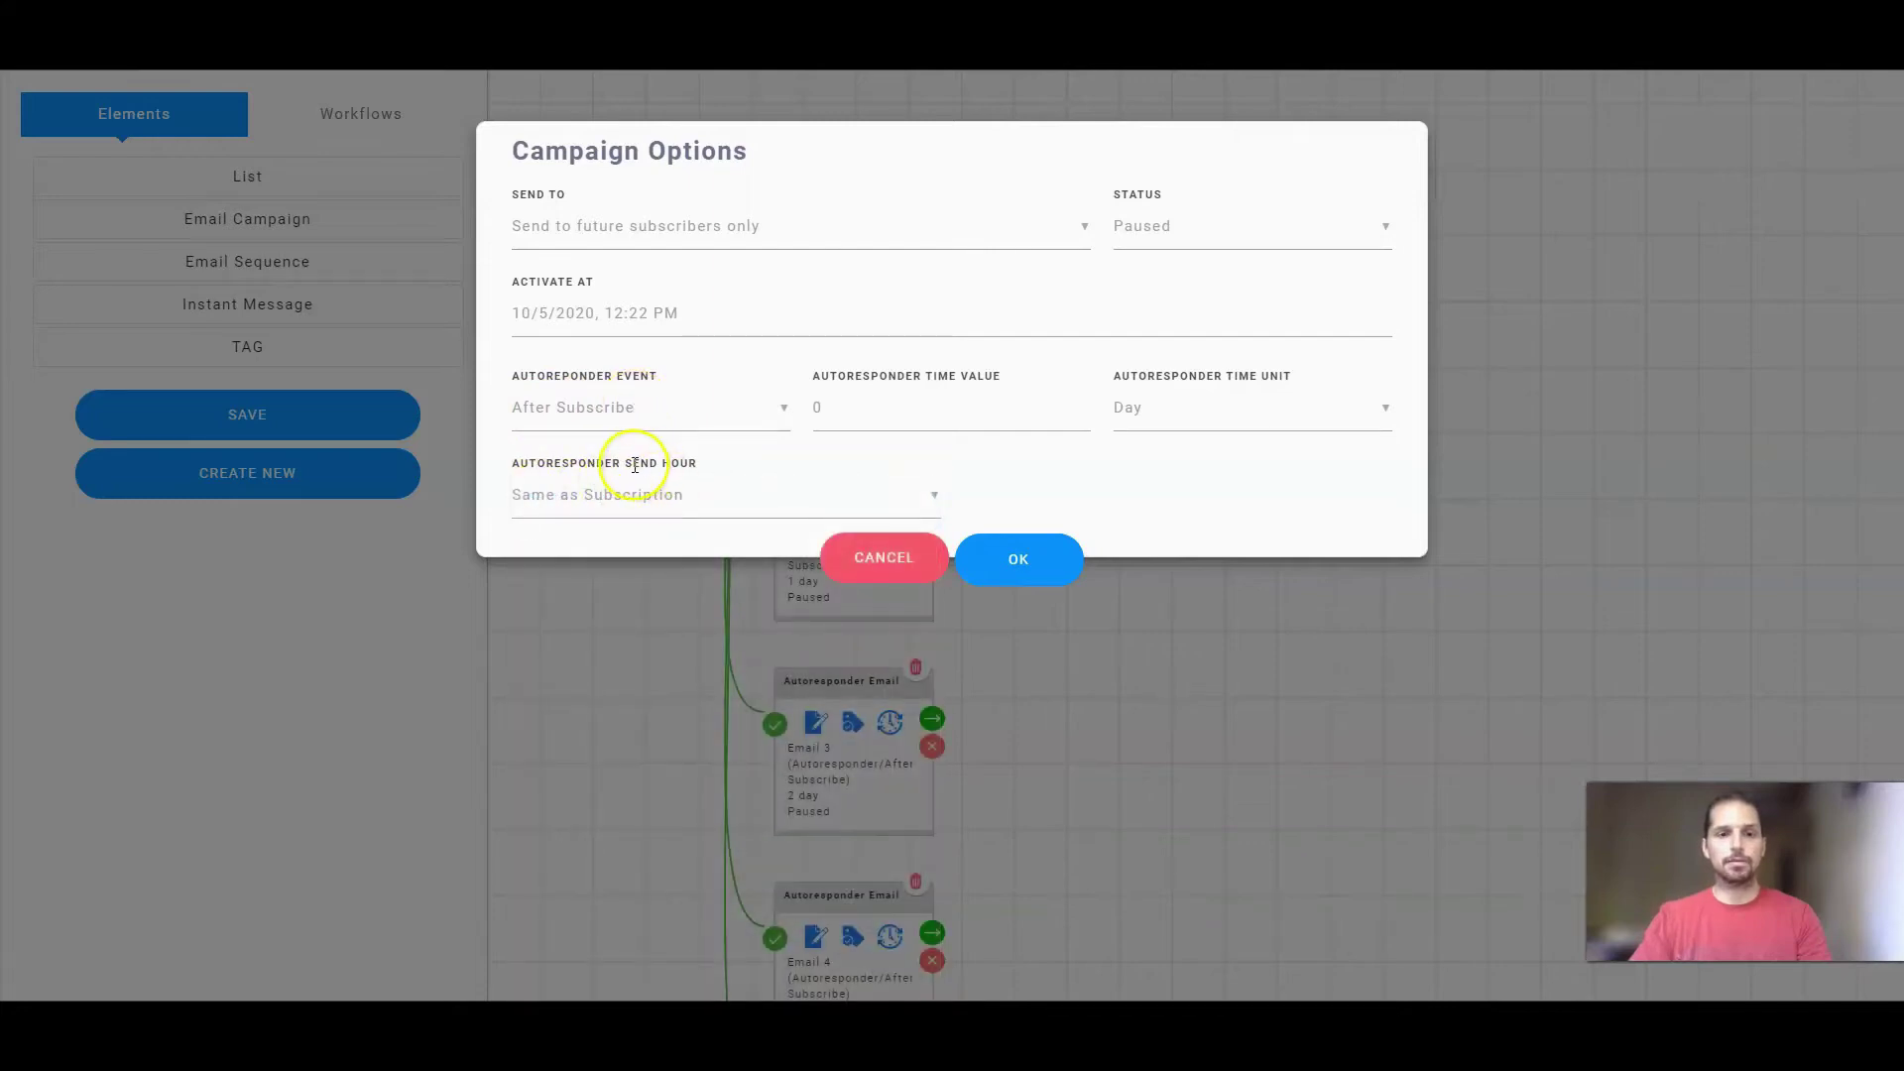
Set Email 1's autoresponder delay to 3 hours after subscribing
{"action": "left_click", "coordinate": [887, 408]}
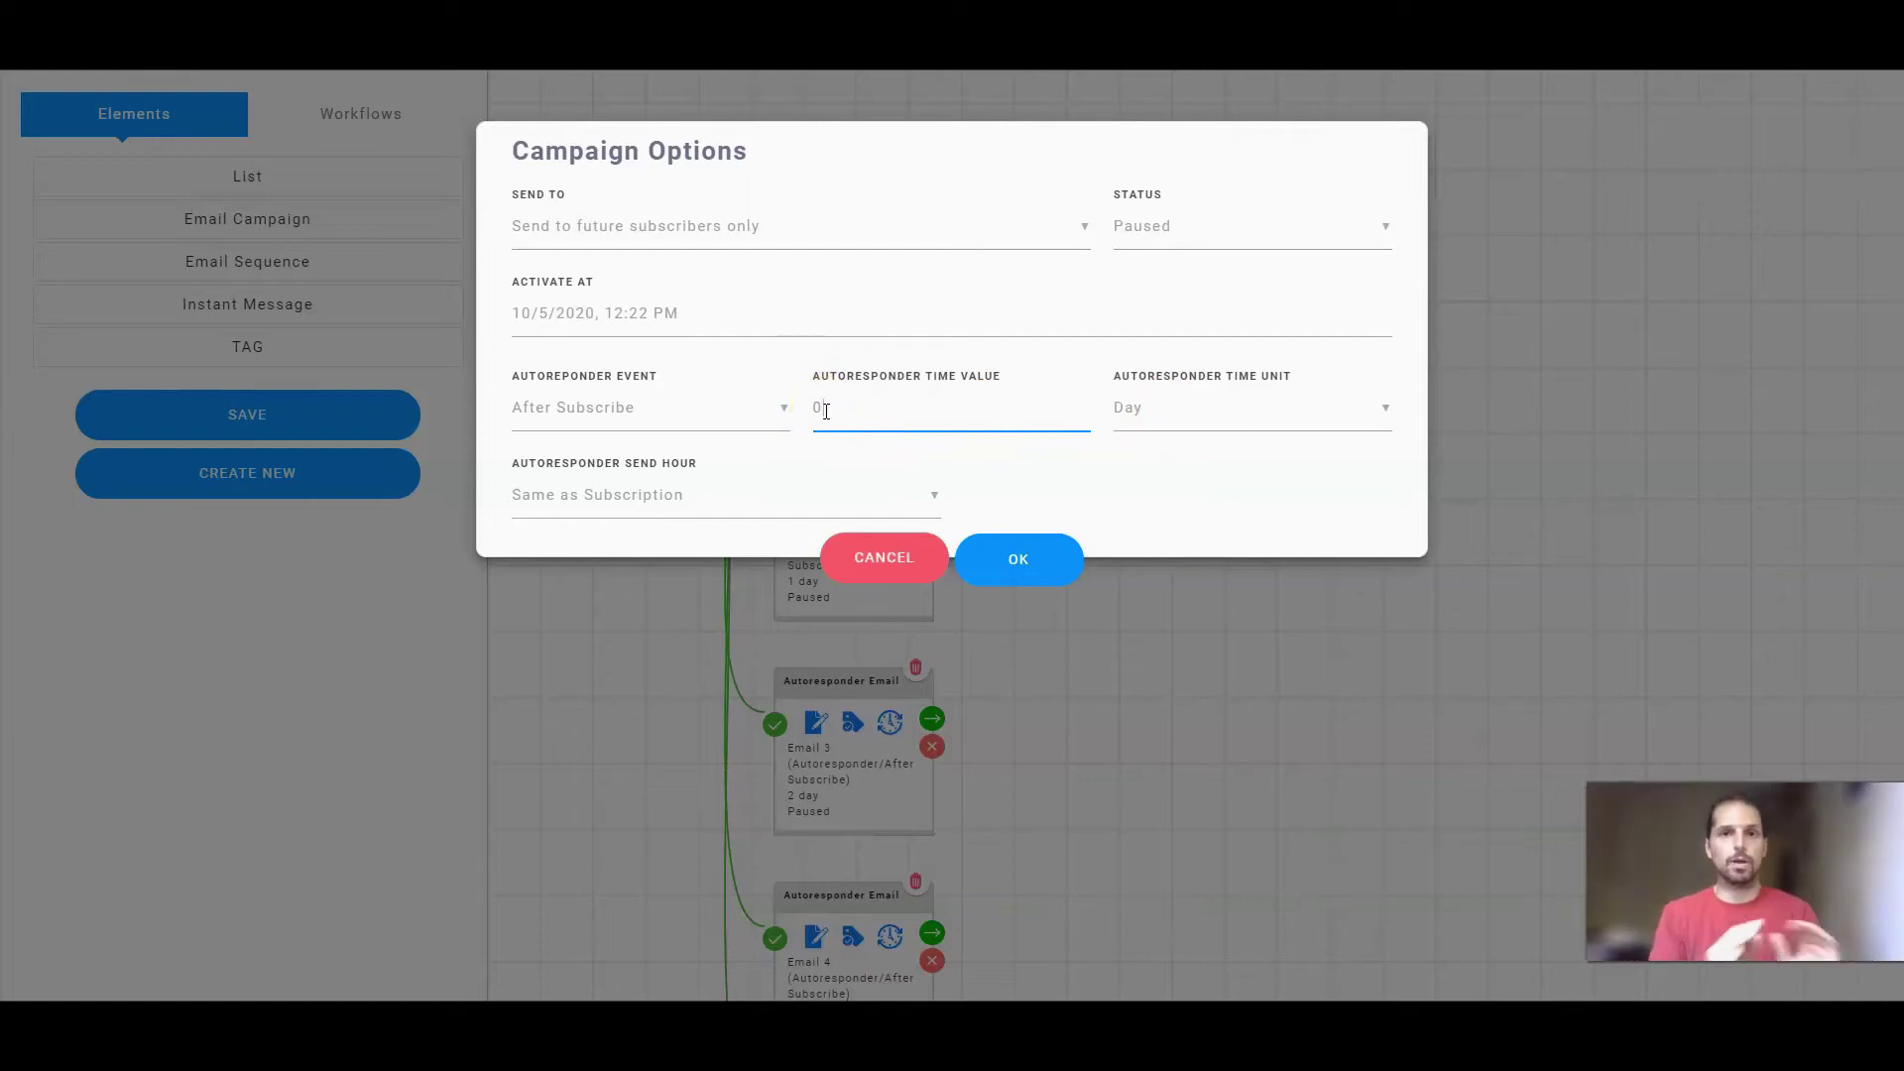
{"action": "left_click", "coordinate": [1177, 412]}
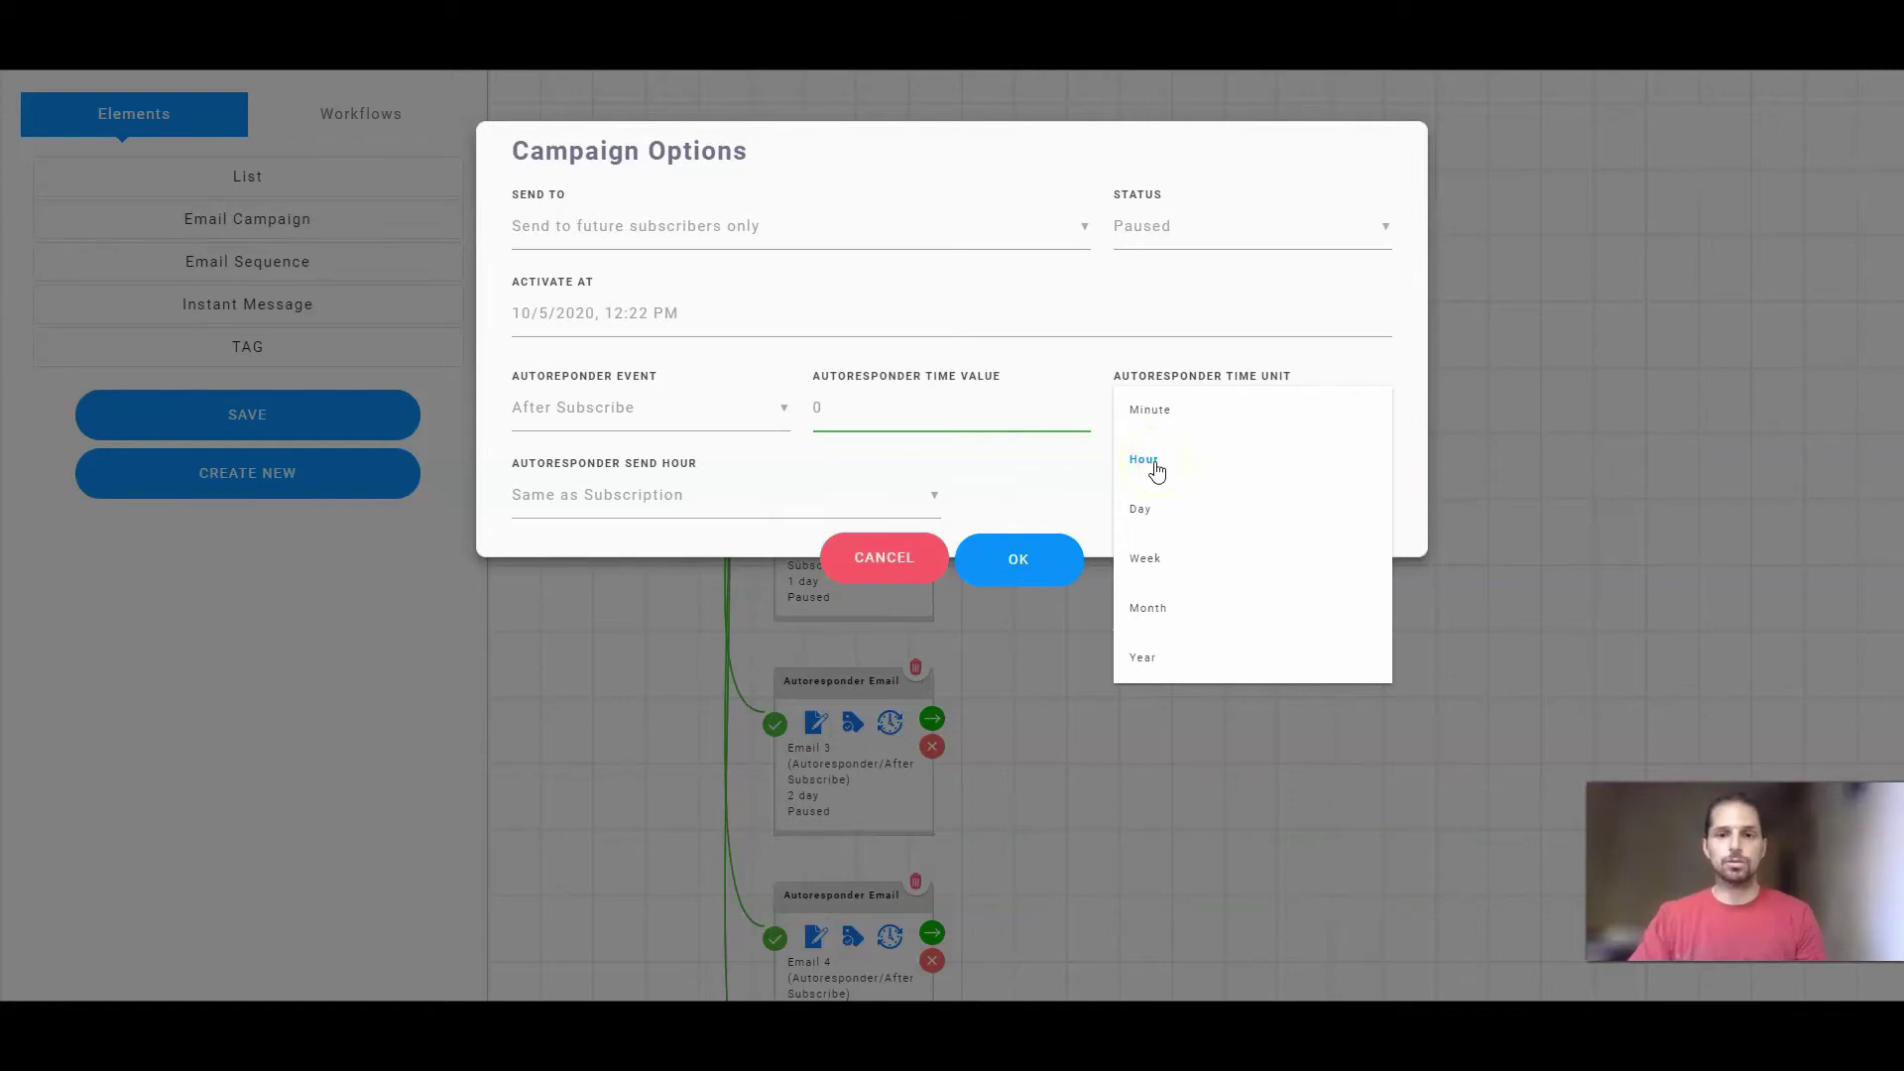
{"action": "left_click", "coordinate": [1157, 470]}
{"action": "left_click", "coordinate": [961, 422]}
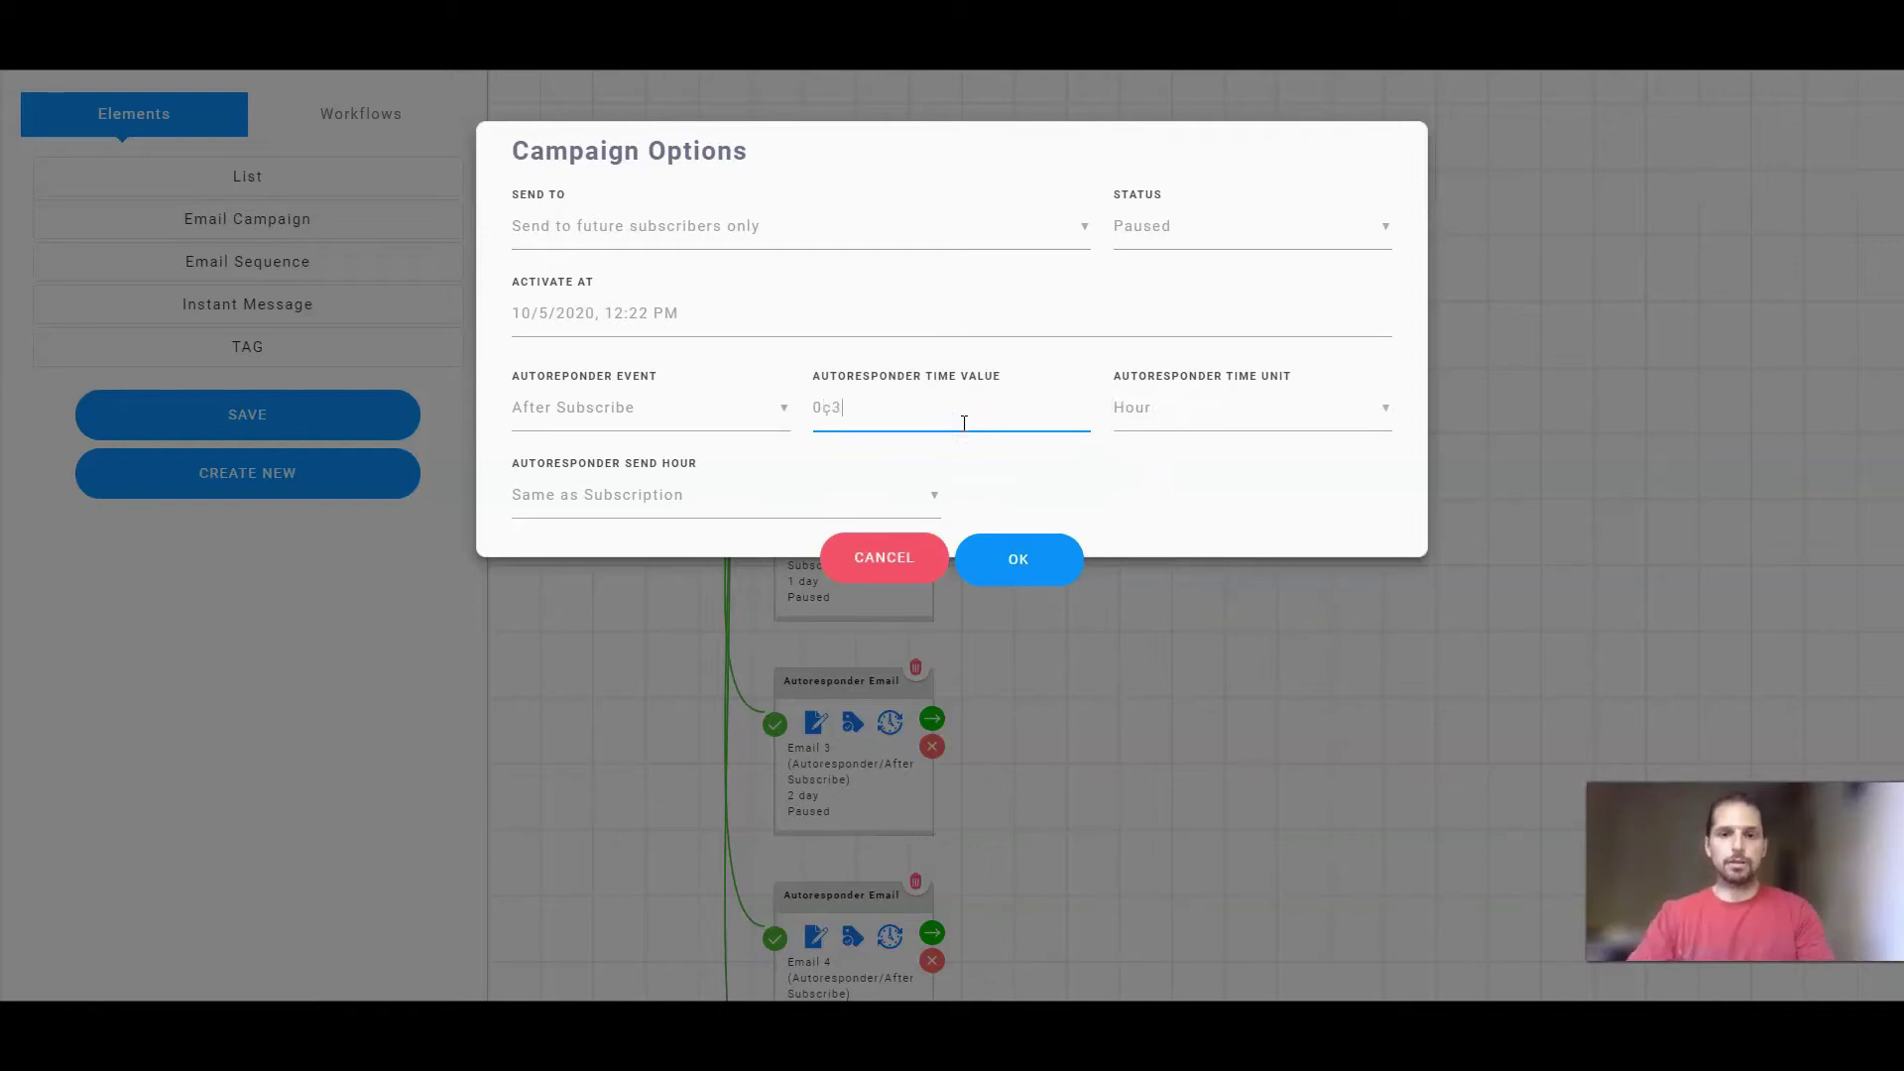
{"action": "type", "text": "3"}
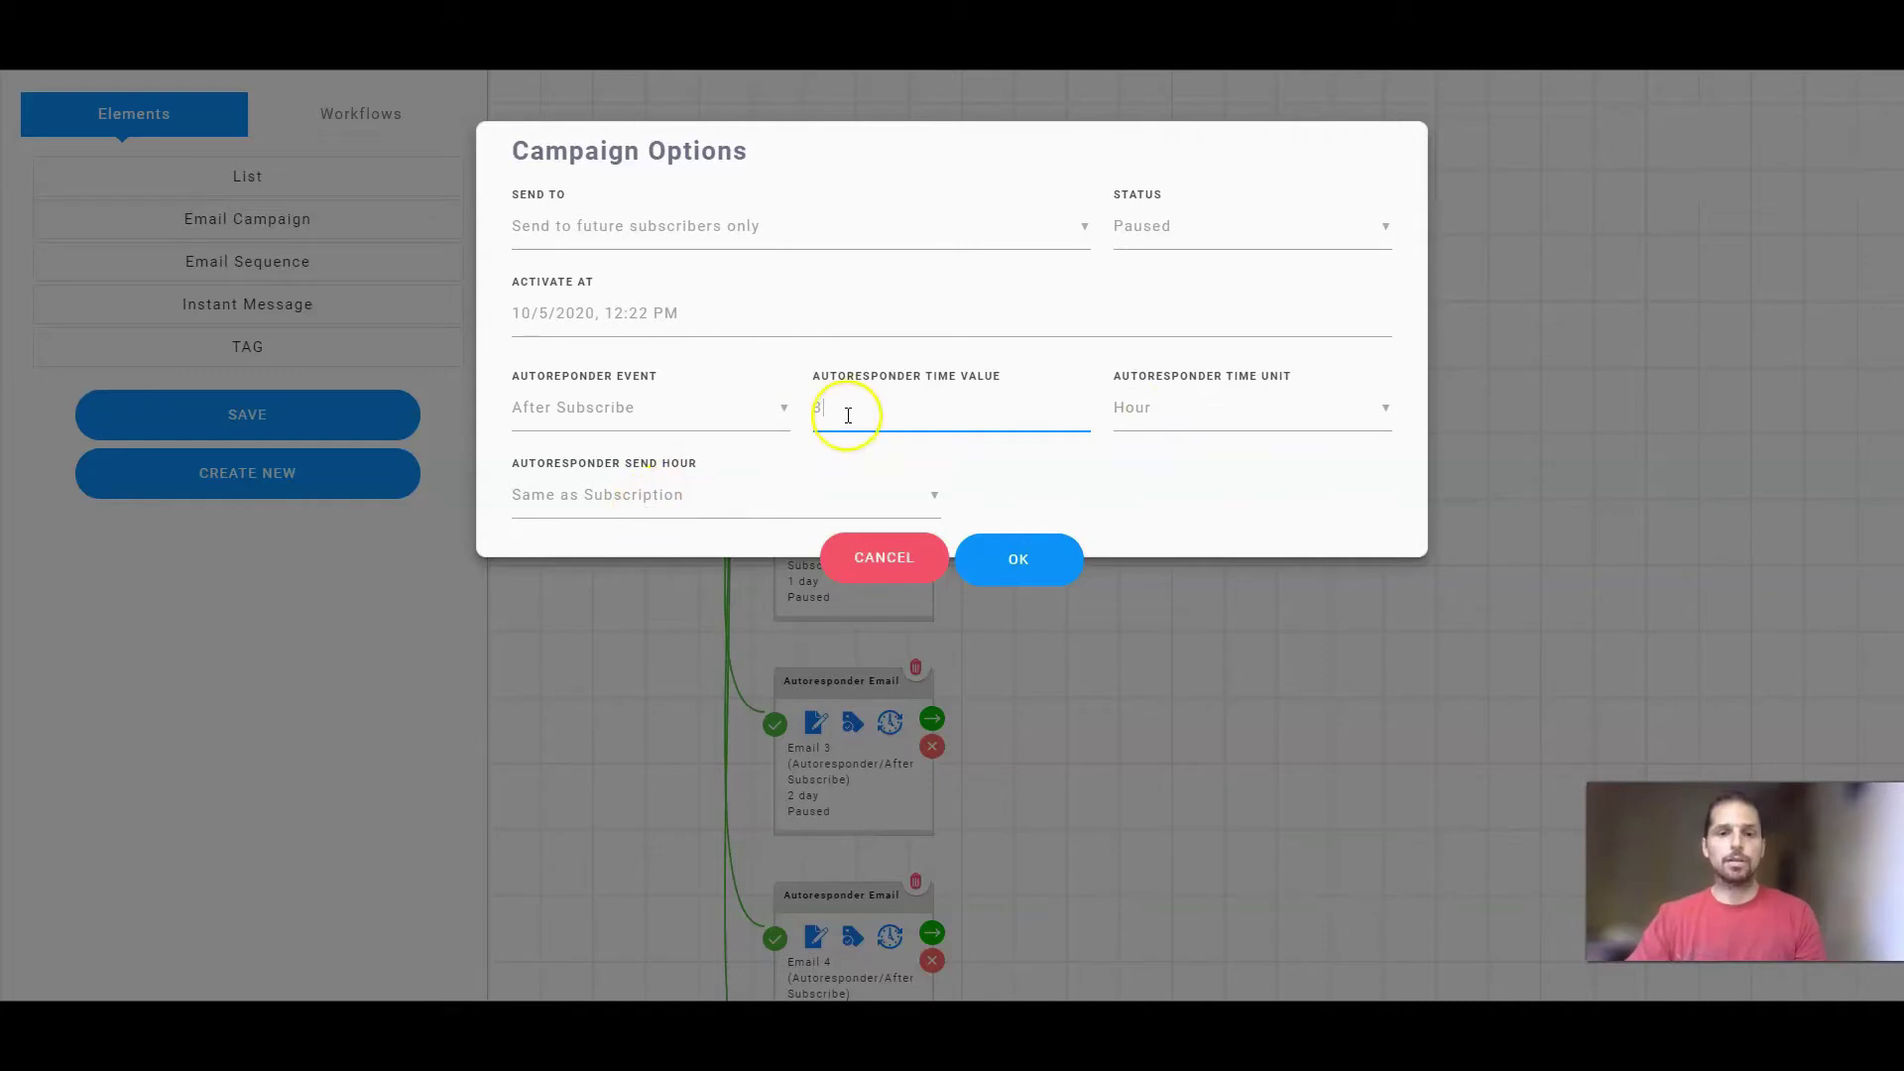
Set Email 1's autoresponder time unit to Day and its time value to 0, and apply the campaign options
{"action": "left_click", "coordinate": [1180, 411]}
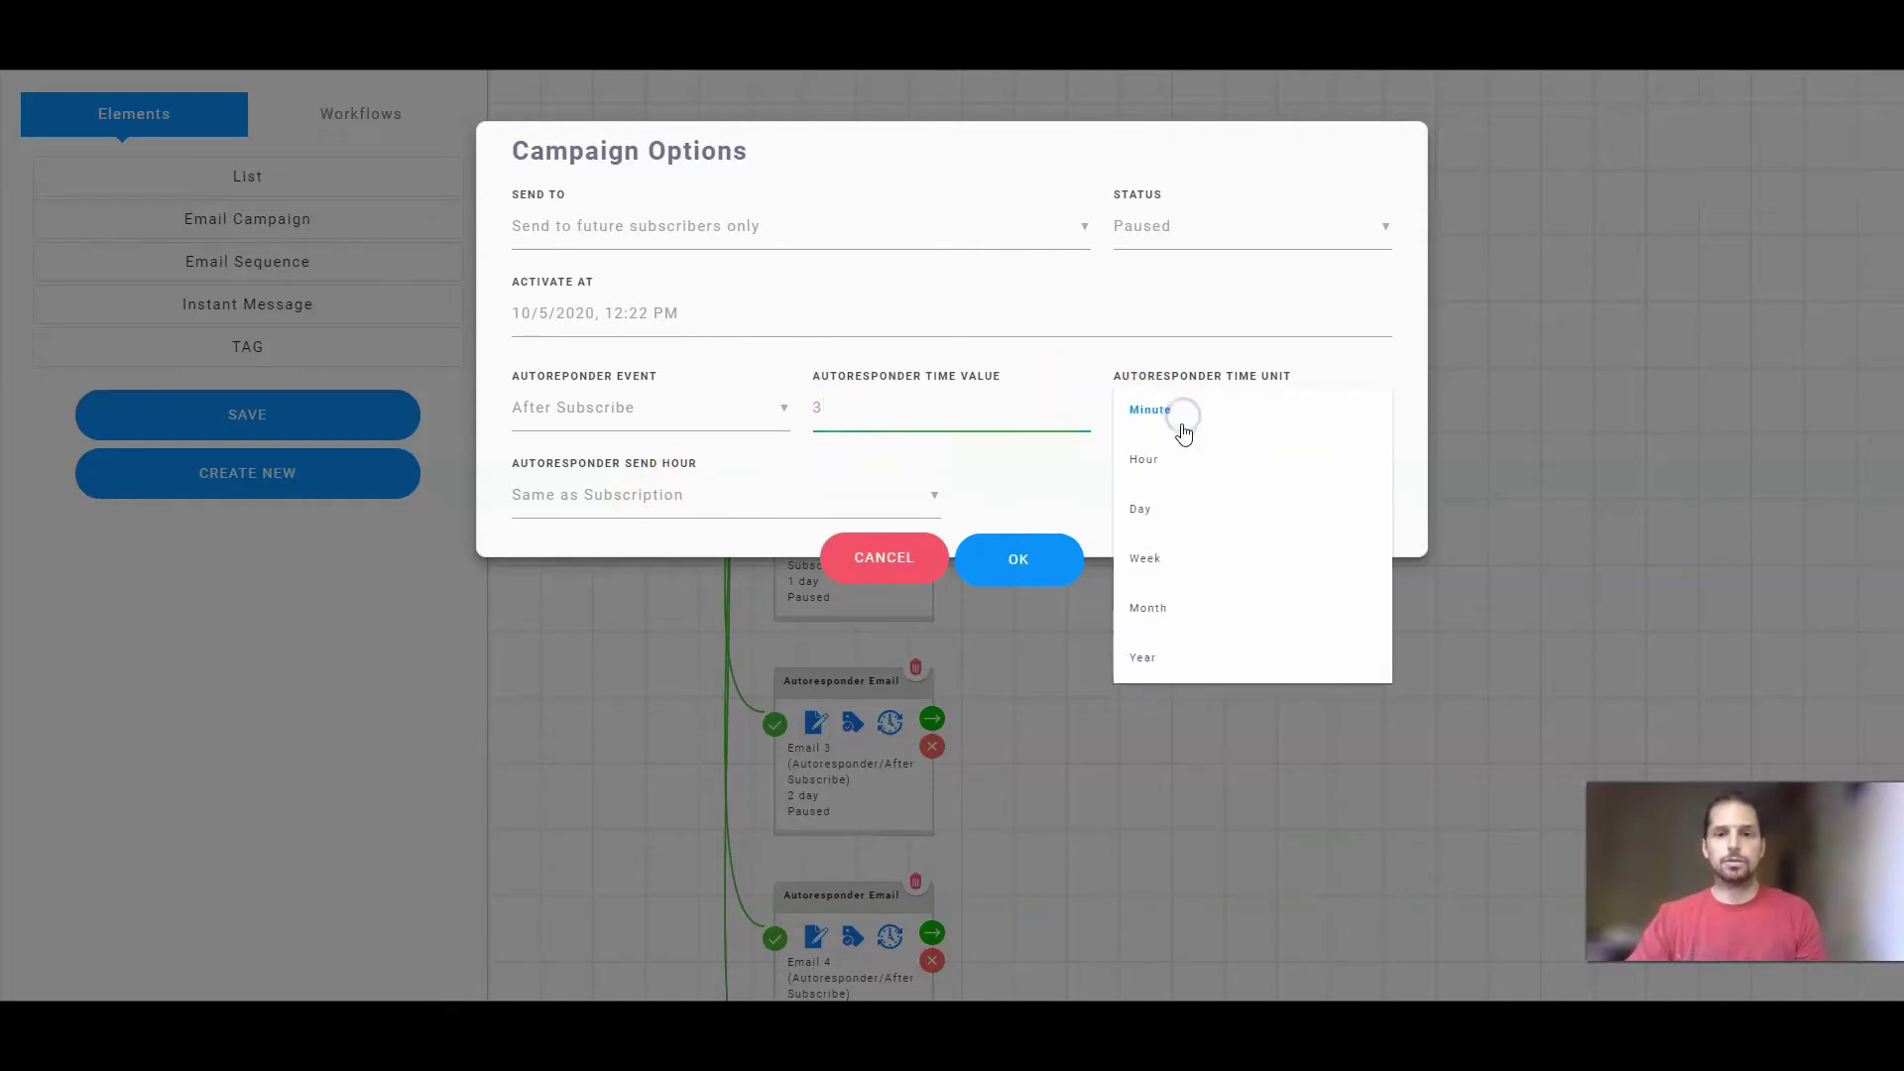
{"action": "left_click", "coordinate": [1158, 509]}
{"action": "double_click", "coordinate": [816, 413]}
{"action": "type", "text": "0"}
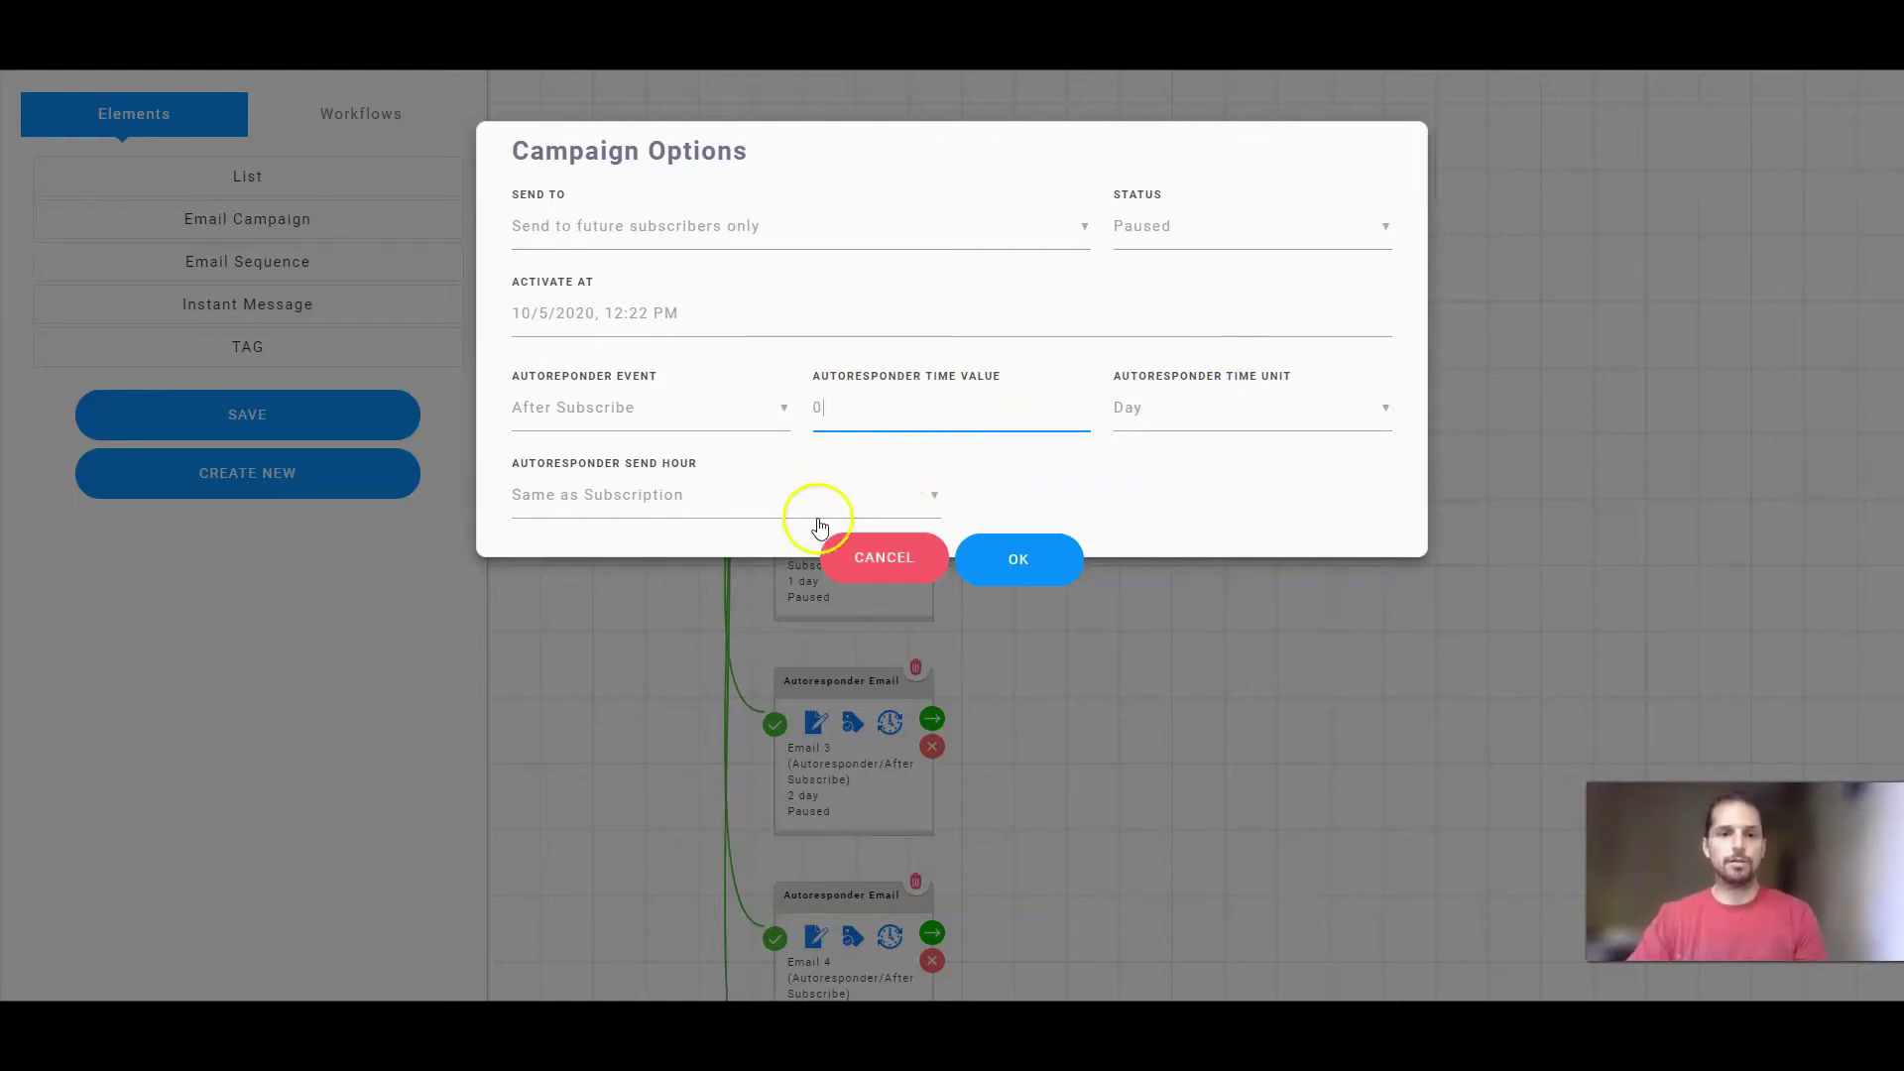
{"action": "left_click", "coordinate": [1014, 554]}
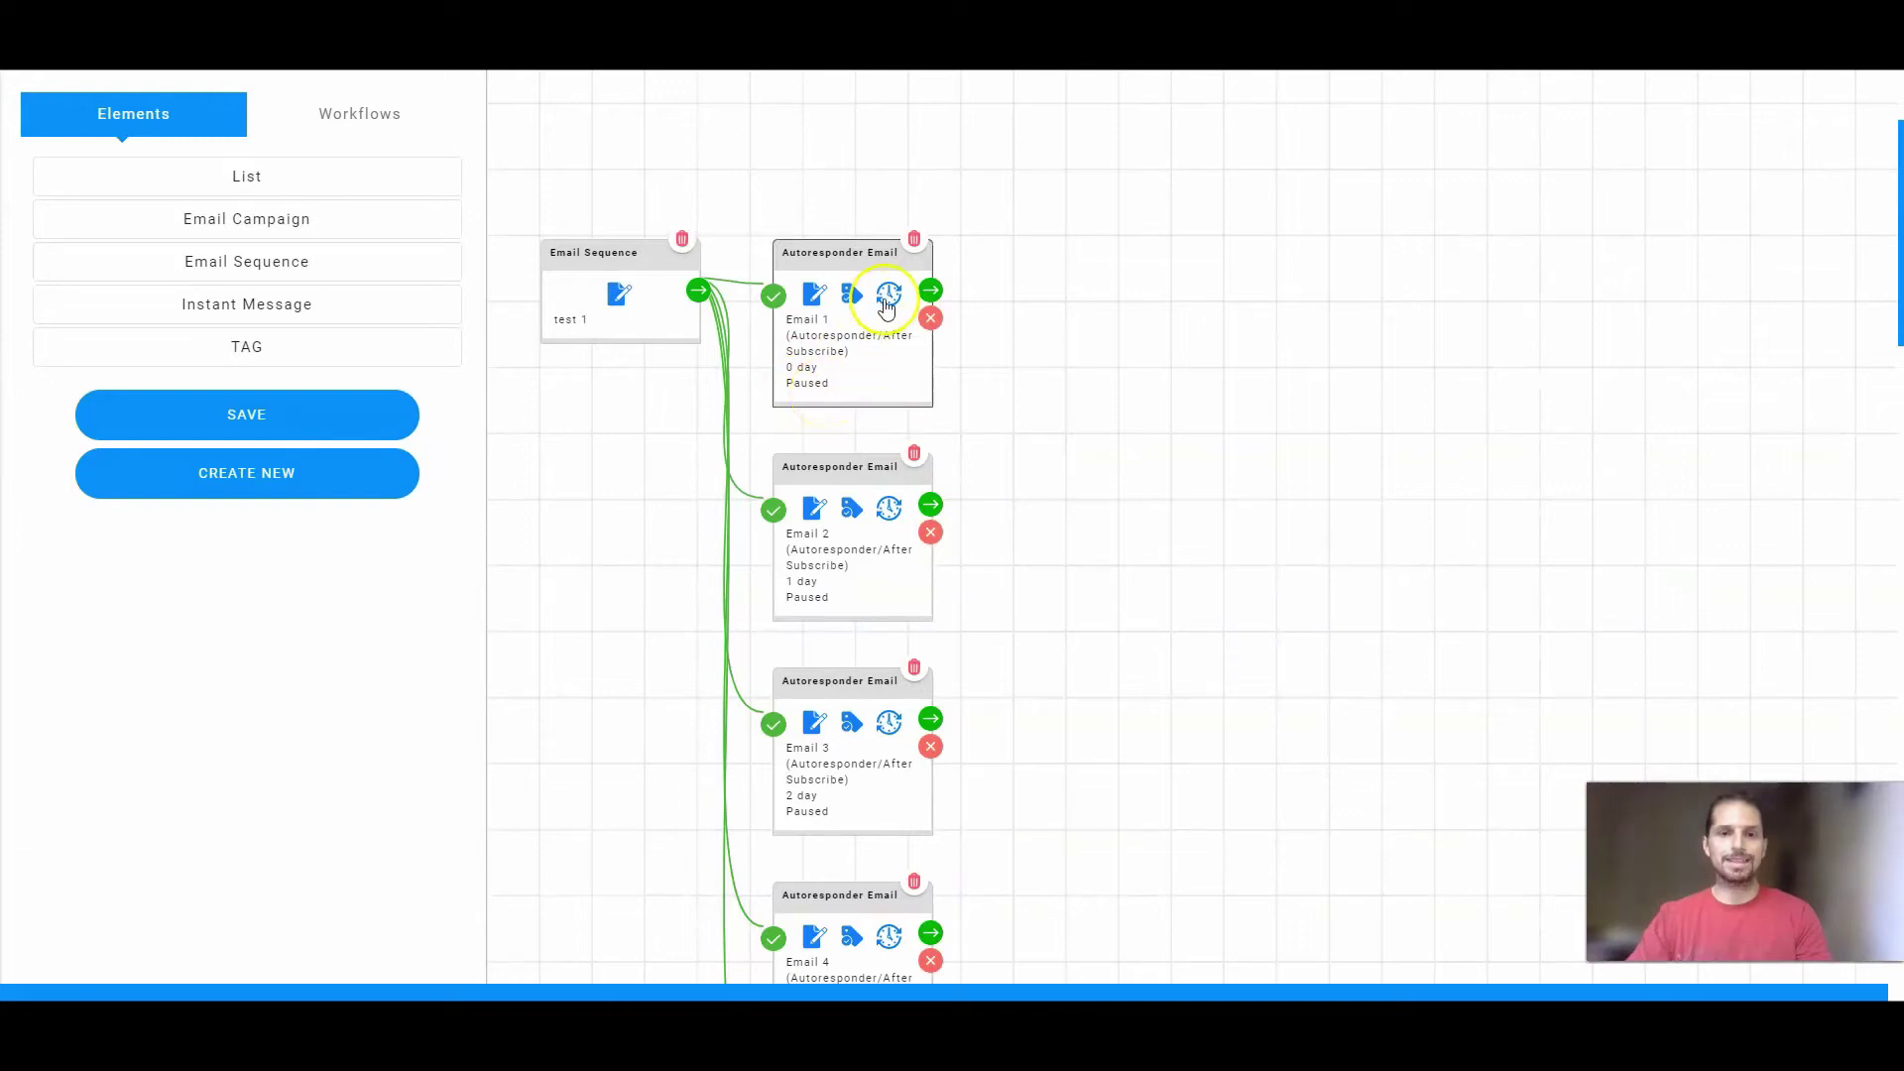
Check the status choices in Email 1's campaign options and close the options without applying a change
{"action": "left_click", "coordinate": [890, 294]}
{"action": "left_click", "coordinate": [1175, 233]}
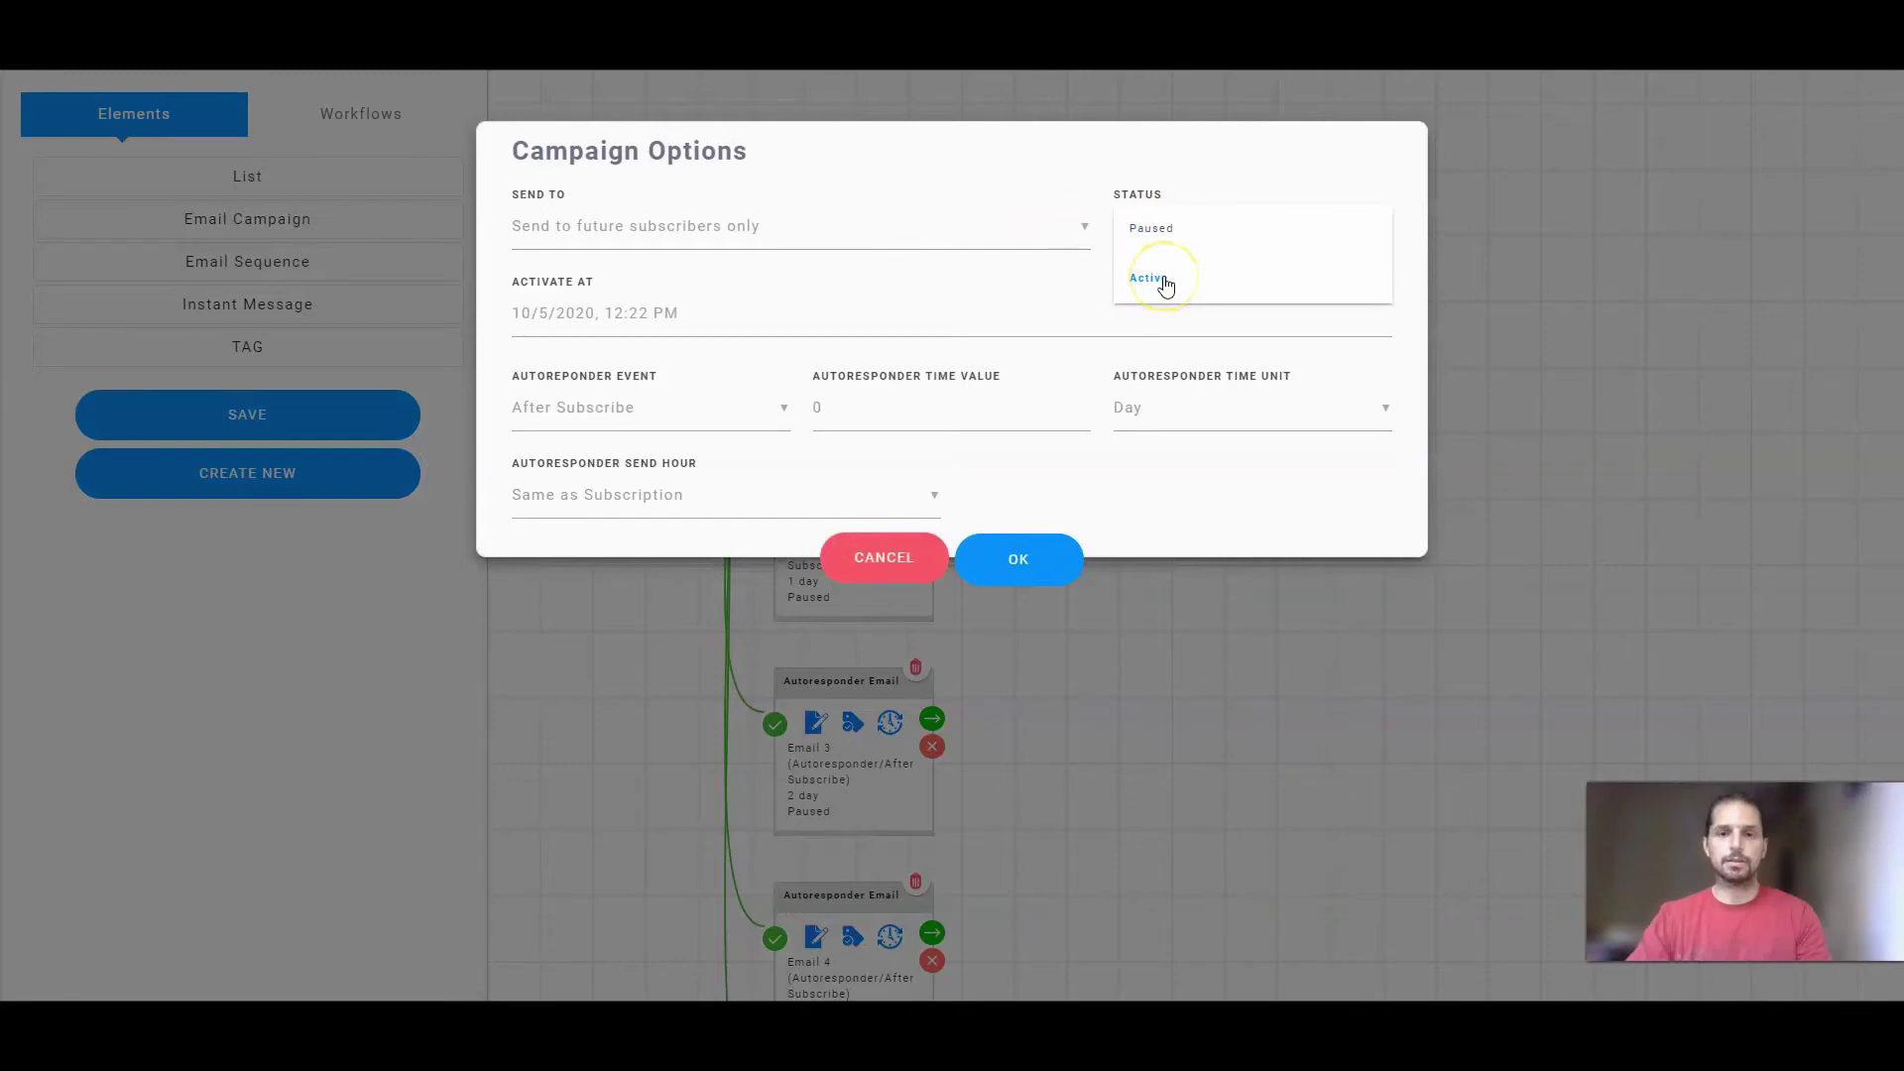
{"action": "left_click", "coordinate": [888, 557]}
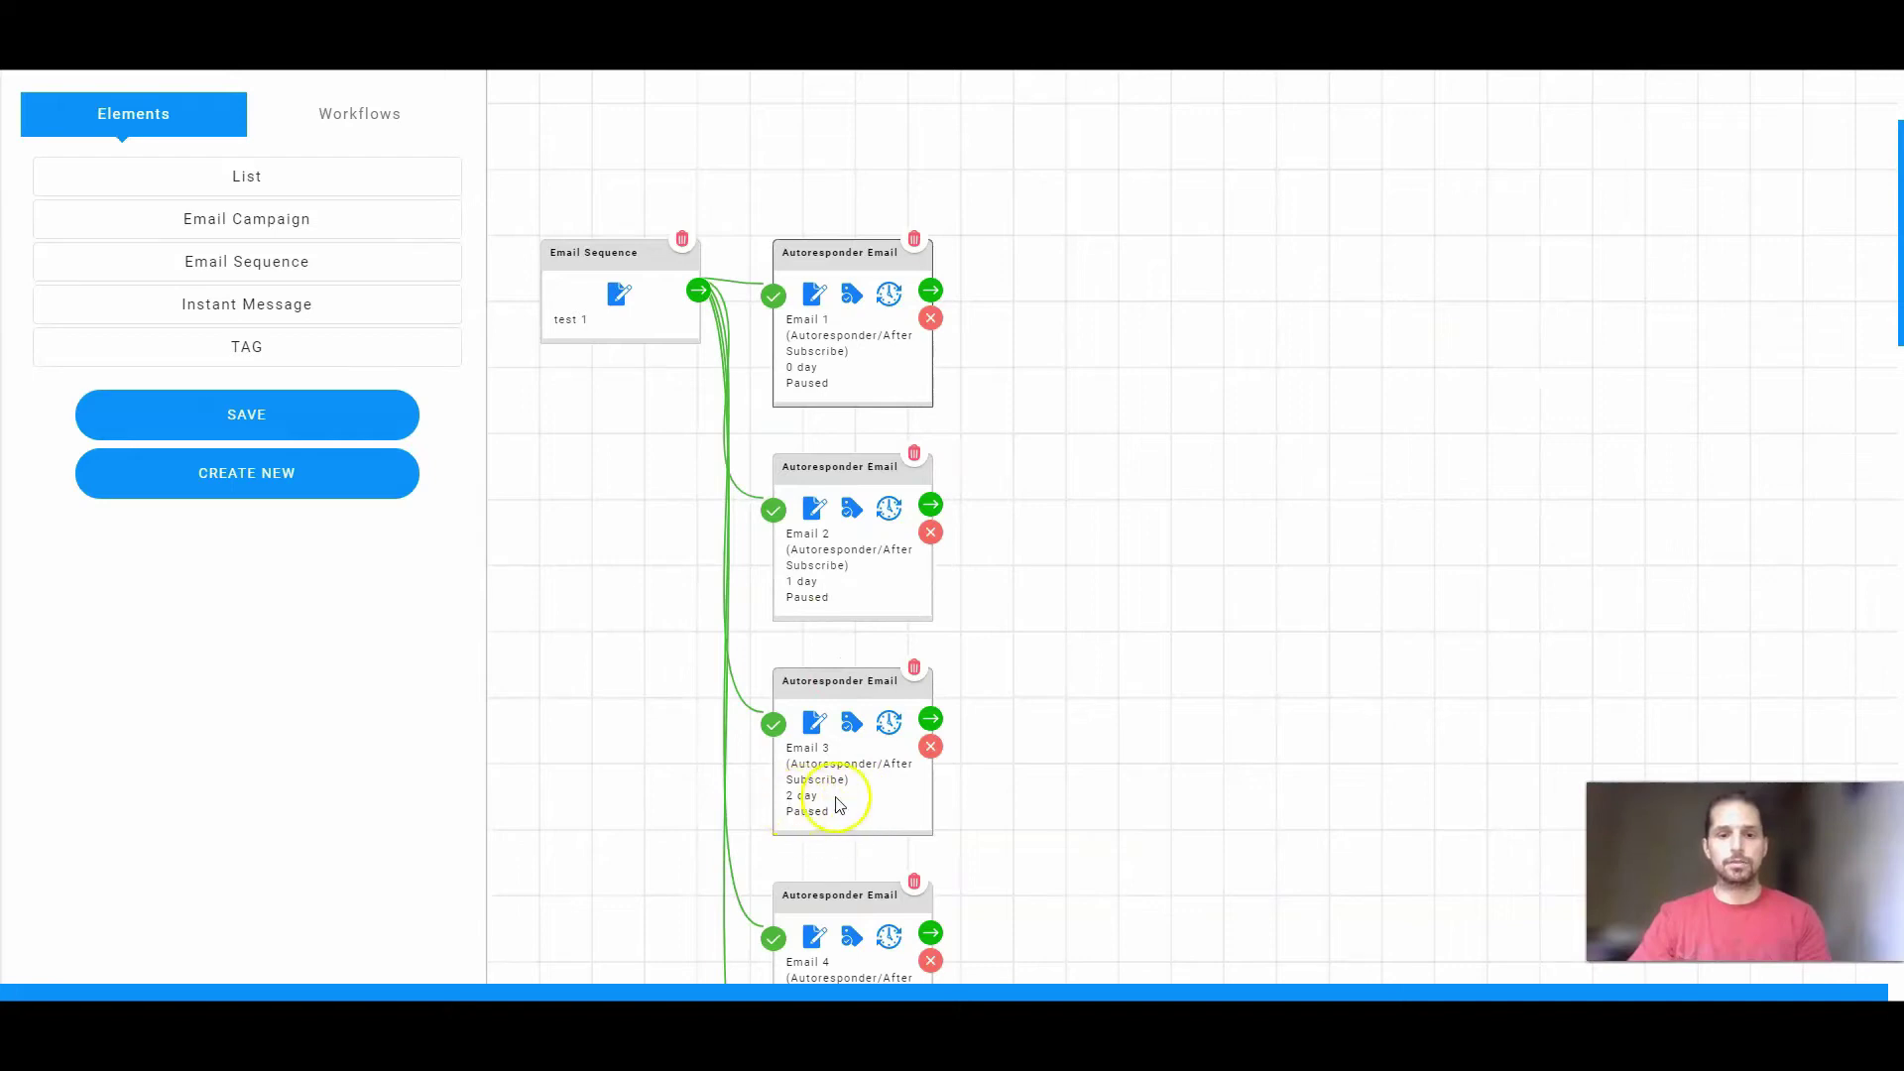
Look over the autoresponder emails in the sequence, inspect Email 3's campaign options and time value, and close them unchanged
{"action": "scroll", "coordinate": [832, 879], "scroll_direction": "down", "scroll_amount": 2}
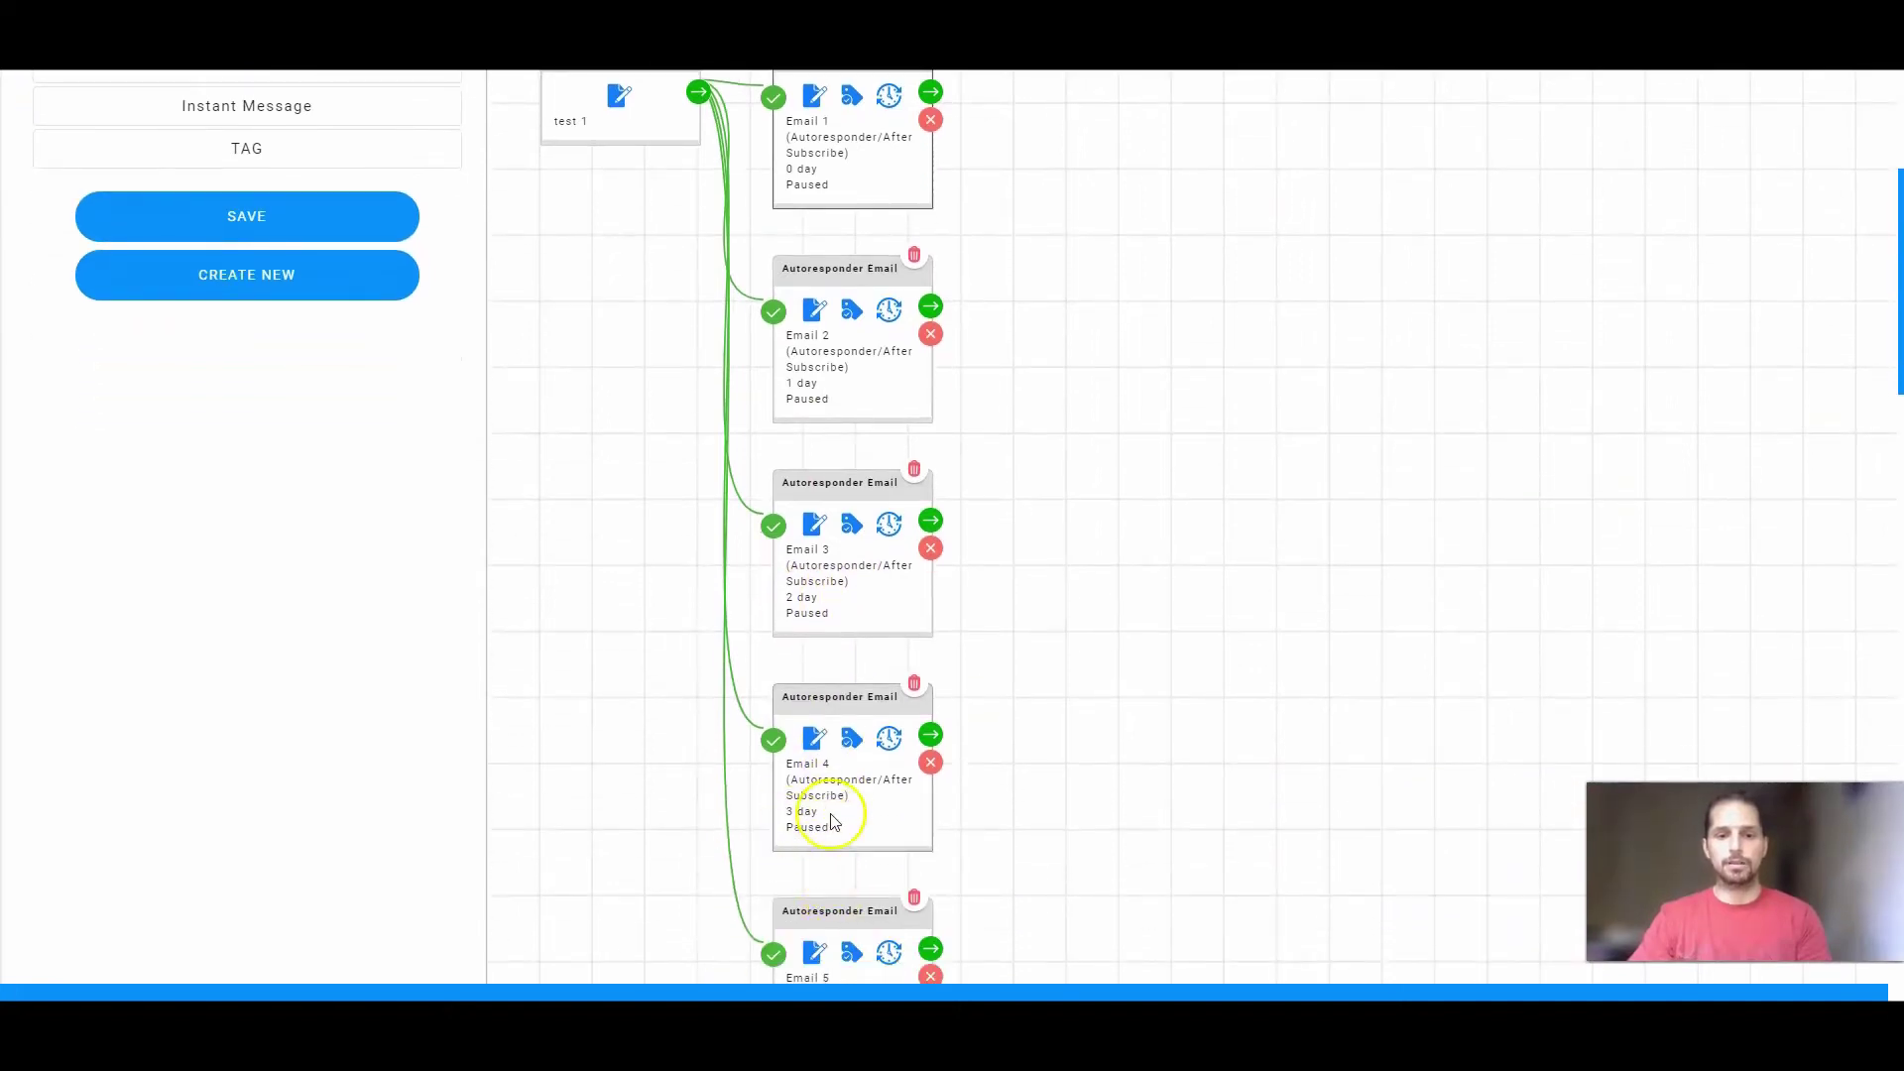
{"action": "scroll", "coordinate": [832, 821], "scroll_direction": "up", "scroll_amount": 4}
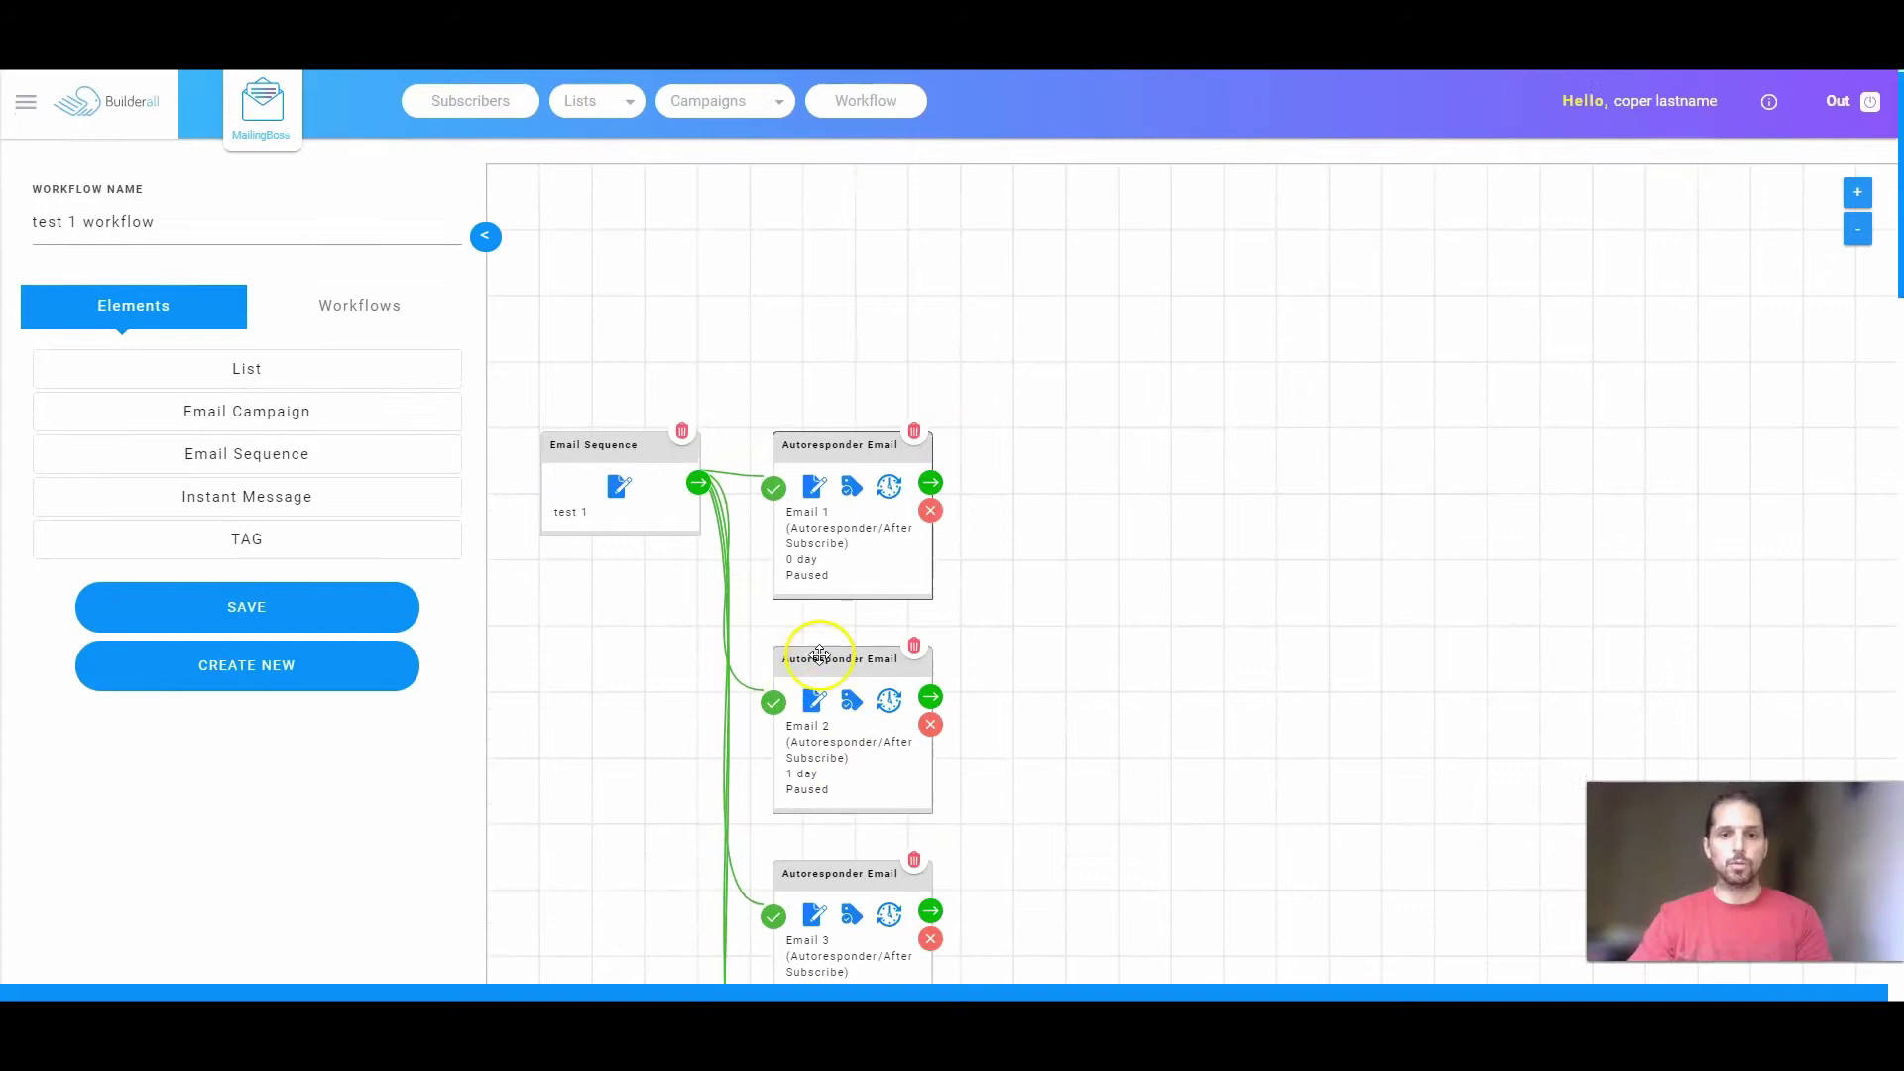
{"action": "scroll", "coordinate": [843, 659], "scroll_direction": "down", "scroll_amount": 1}
{"action": "scroll", "coordinate": [874, 645], "scroll_direction": "down", "scroll_amount": 1}
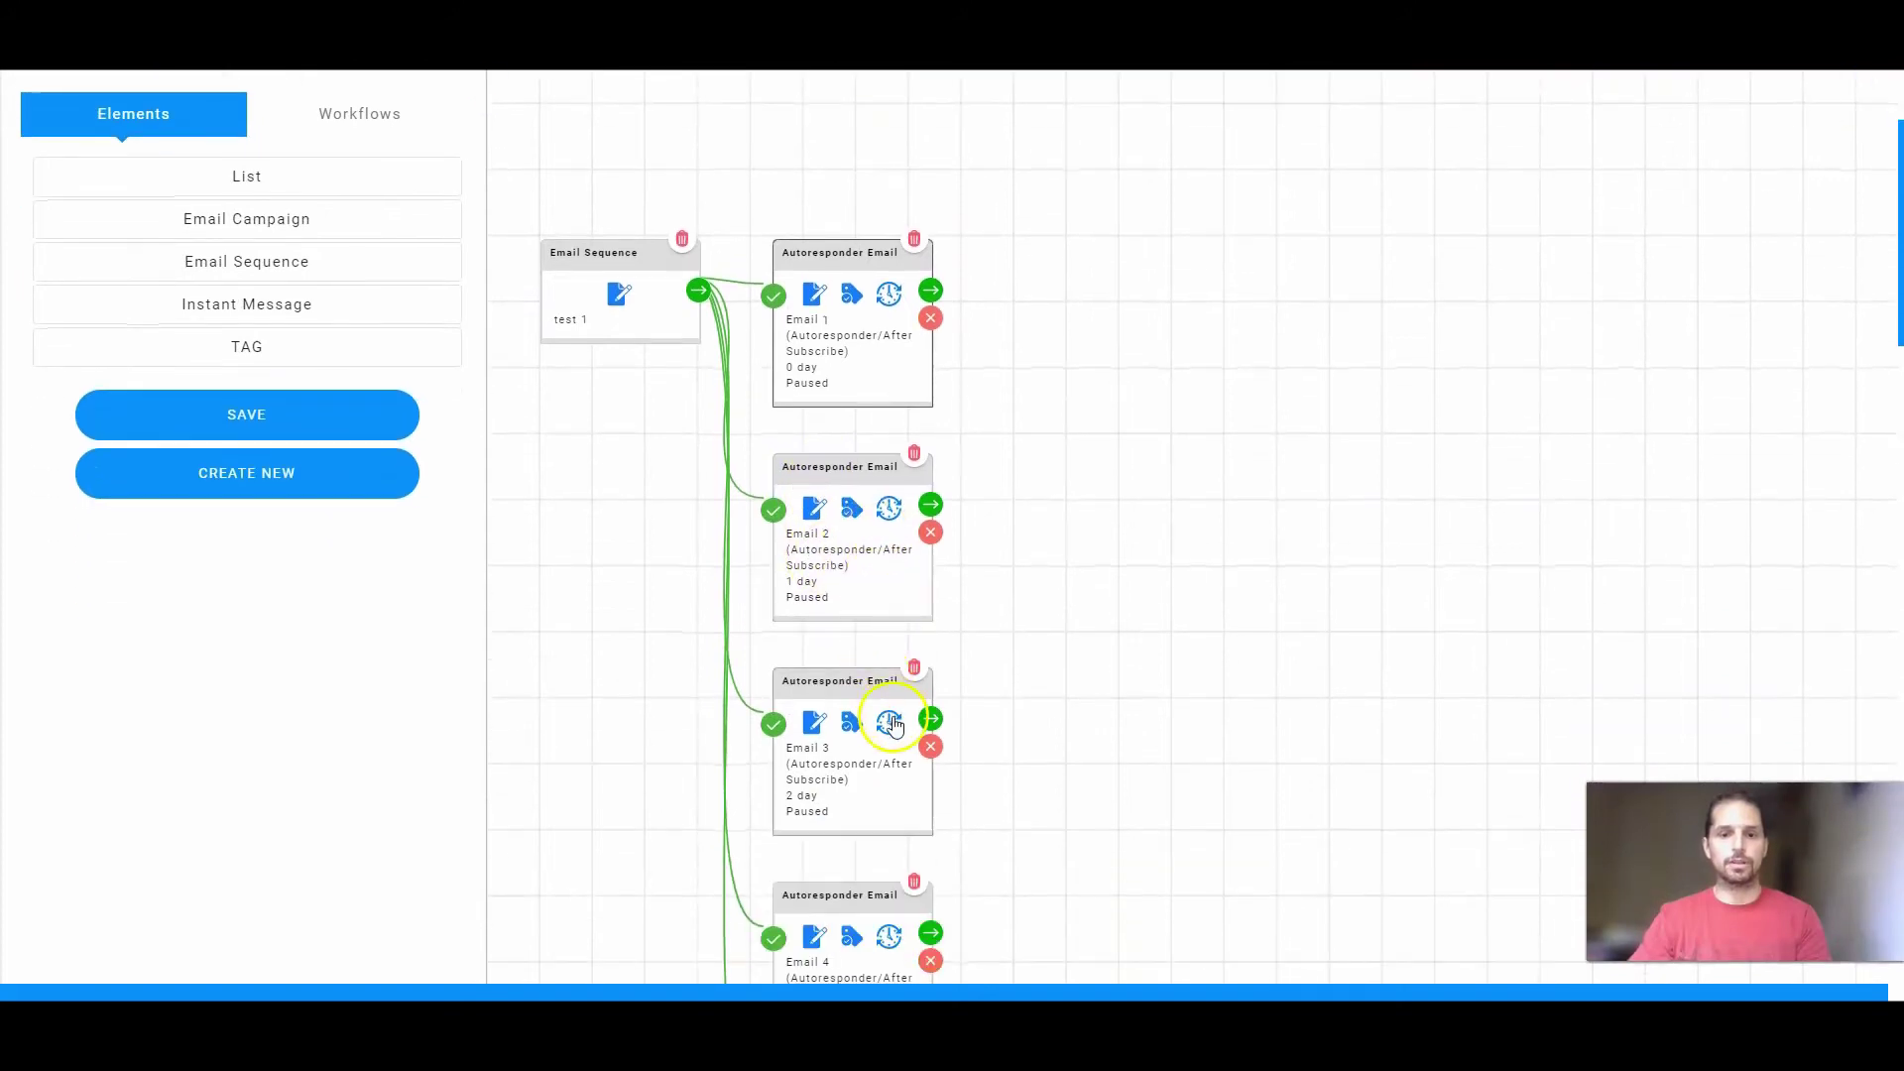
{"action": "left_click", "coordinate": [891, 724]}
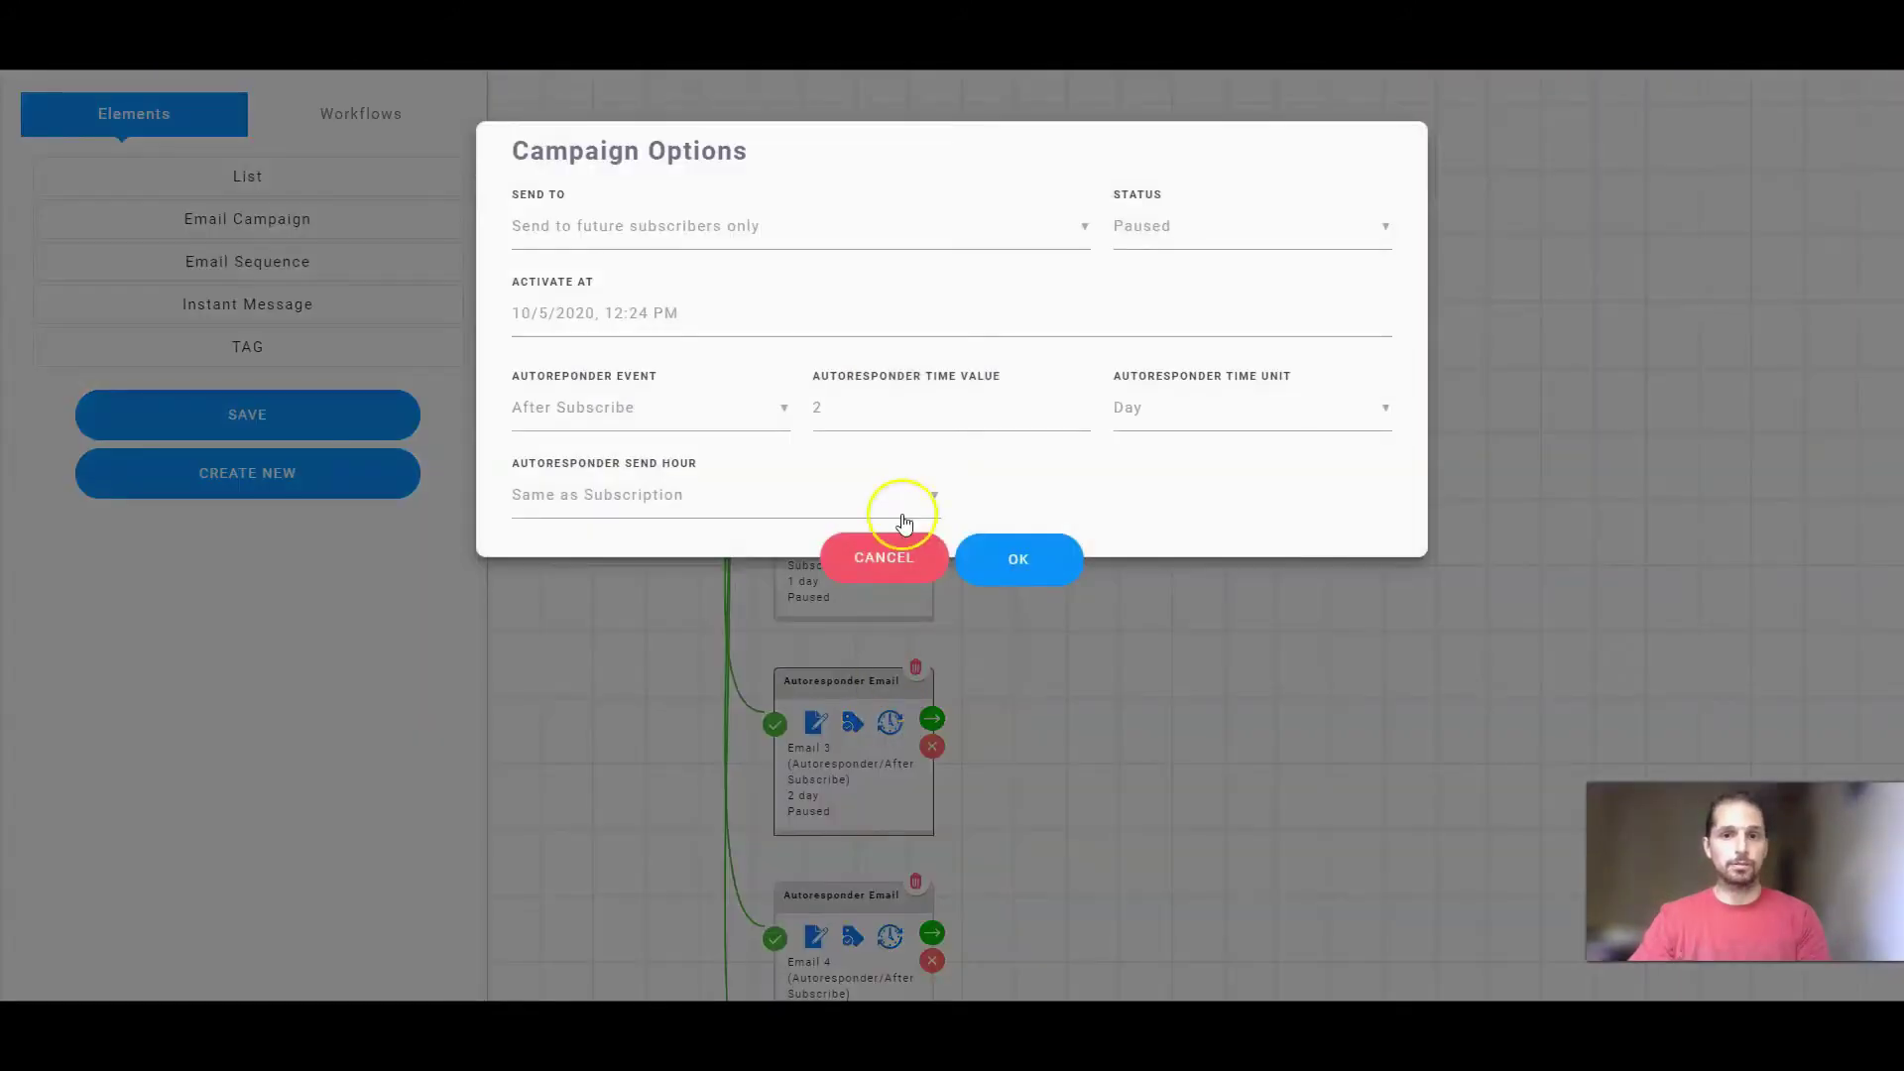
{"action": "left_click", "coordinate": [888, 406]}
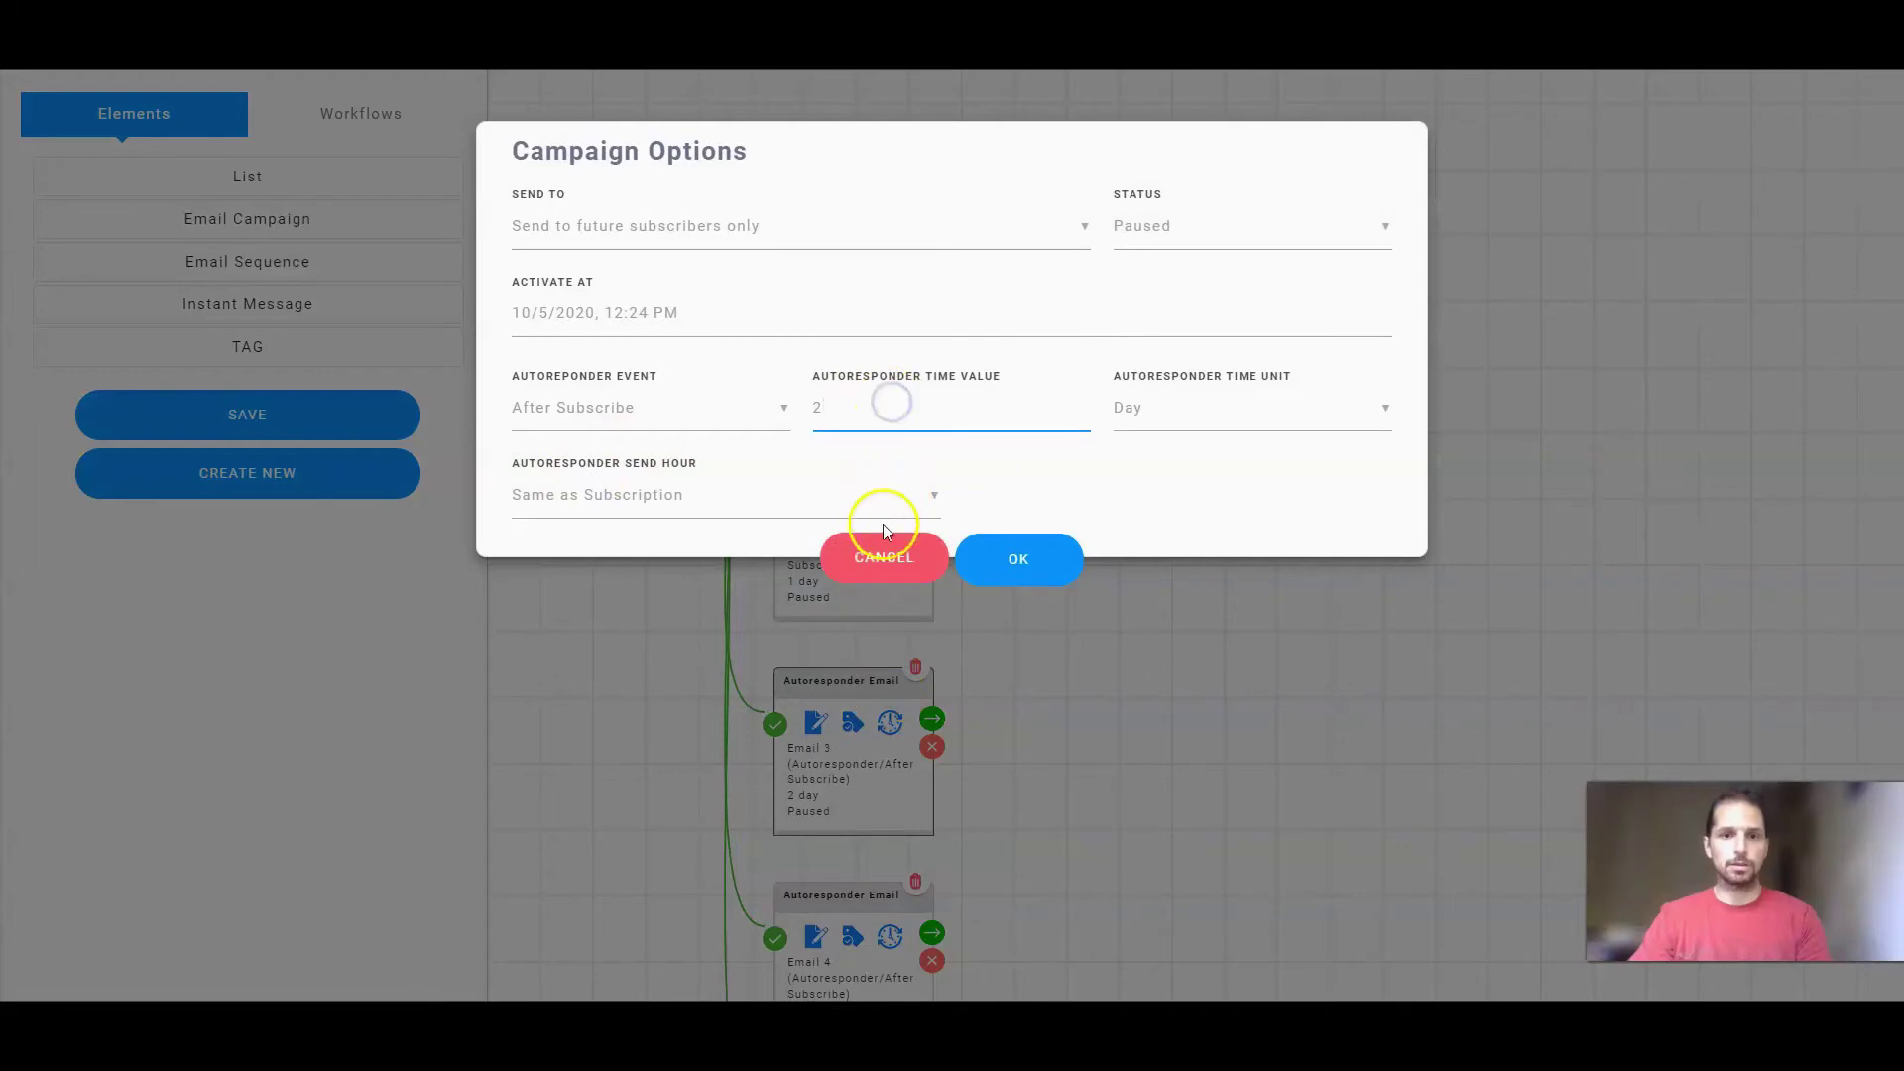
{"action": "left_click", "coordinate": [882, 558]}
Examine the positive-path actions available for Email 1, including Insert TAG value, Send a Email Campaign, Link click and Send a Instant Message
{"action": "scroll", "coordinate": [882, 273], "scroll_direction": "up", "scroll_amount": 1}
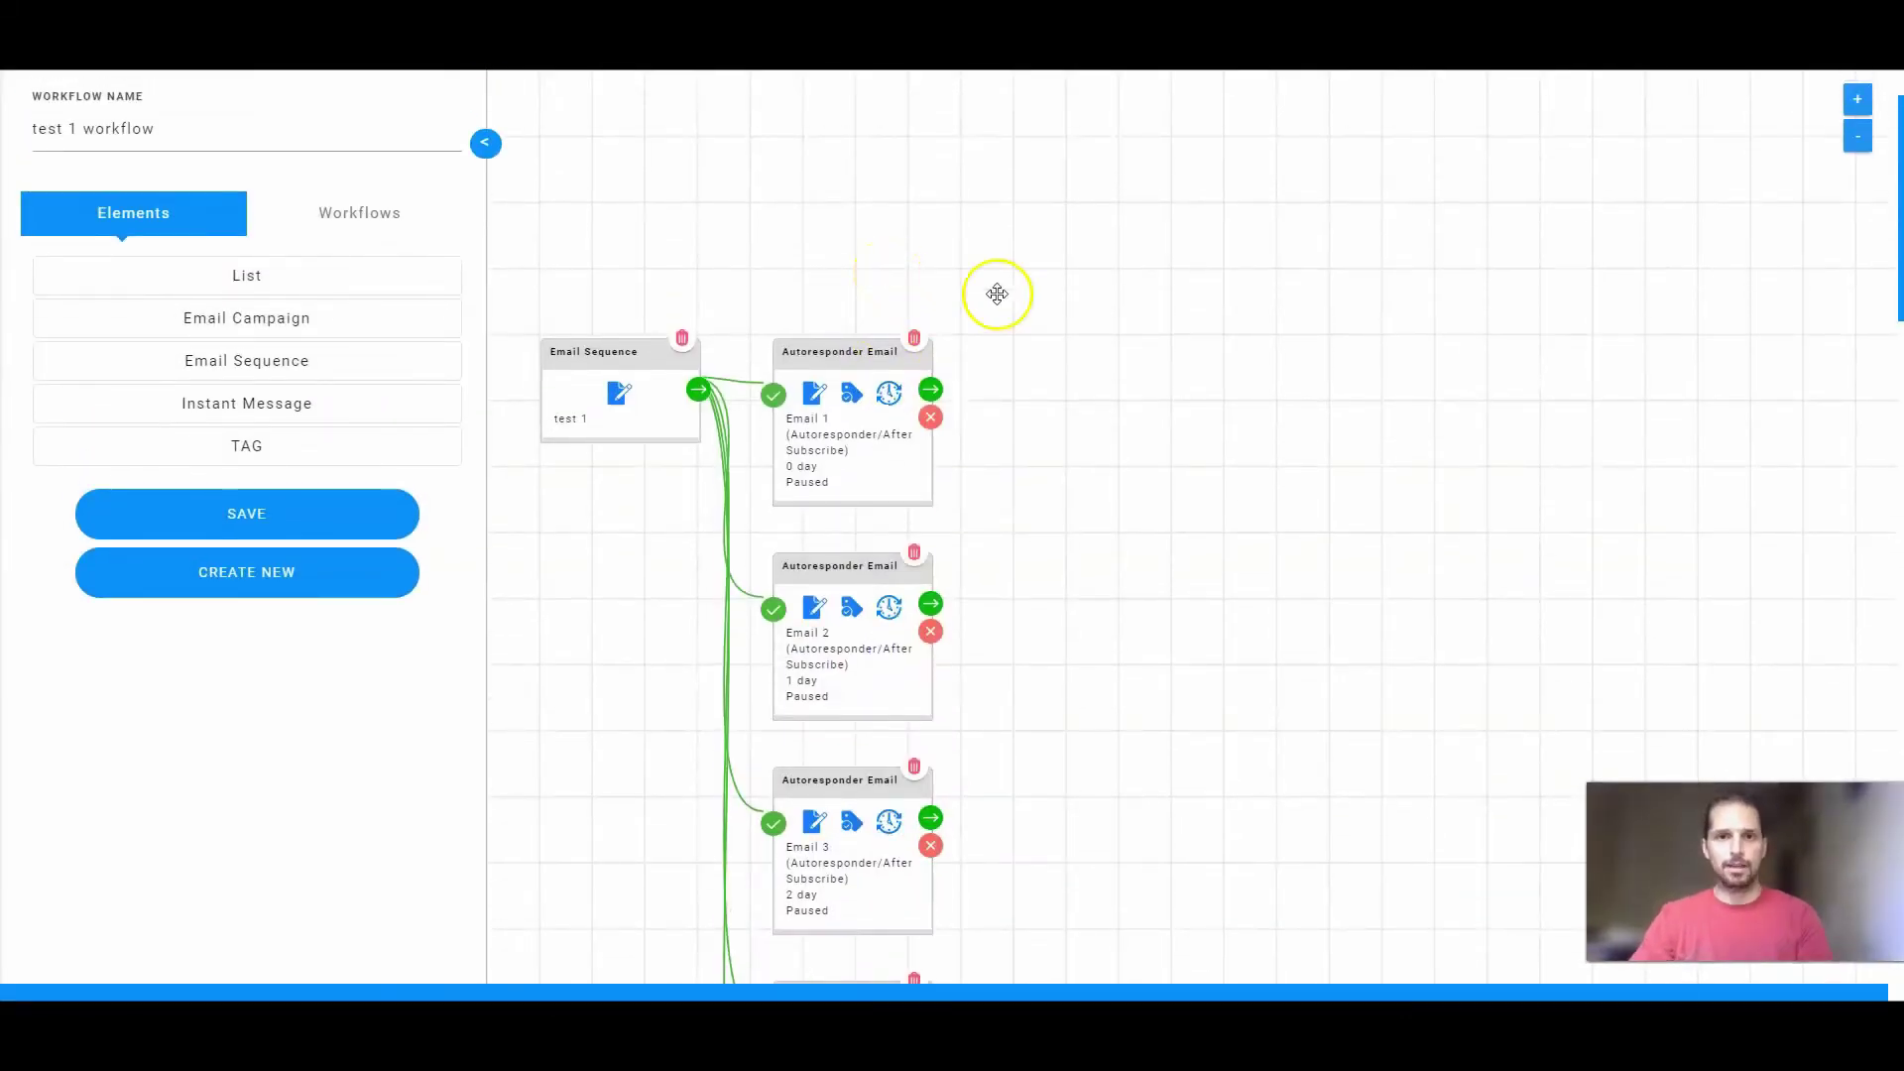
{"action": "left_click", "coordinate": [931, 391]}
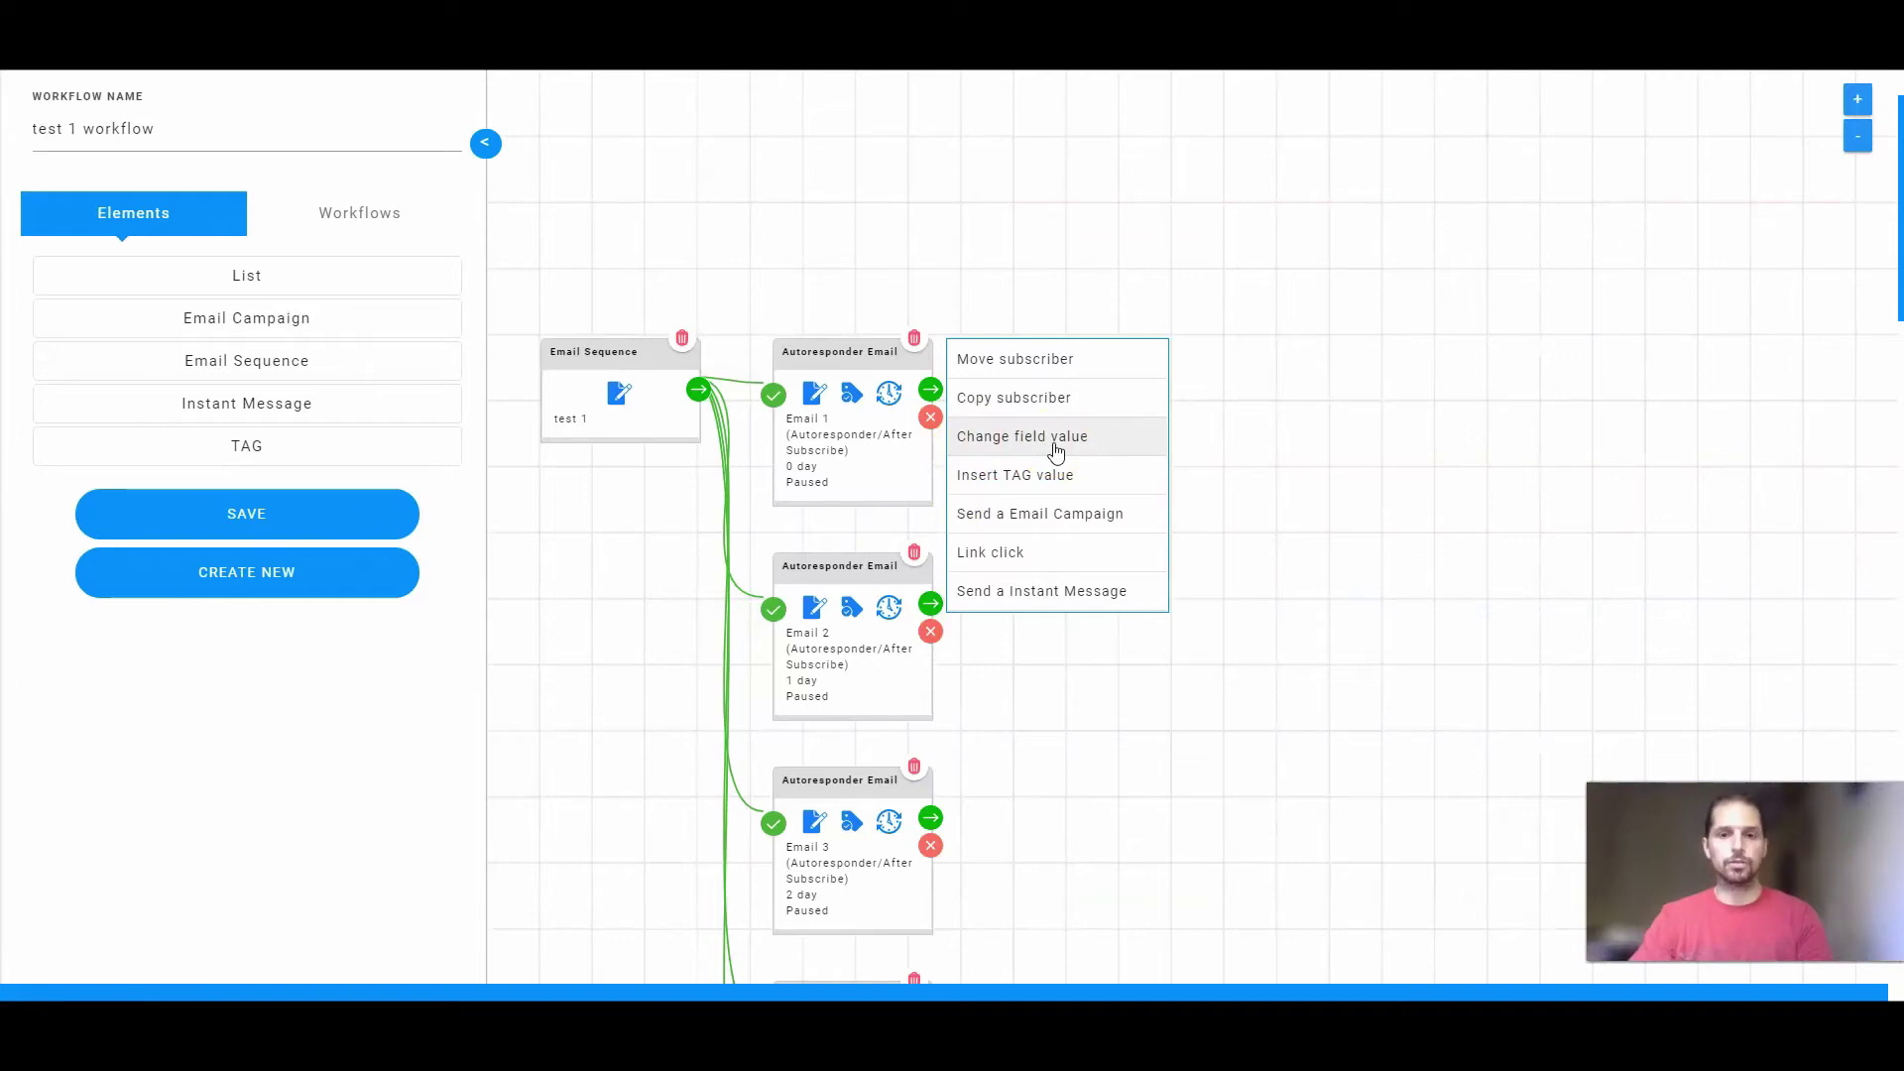
{"action": "left_click", "coordinate": [985, 488]}
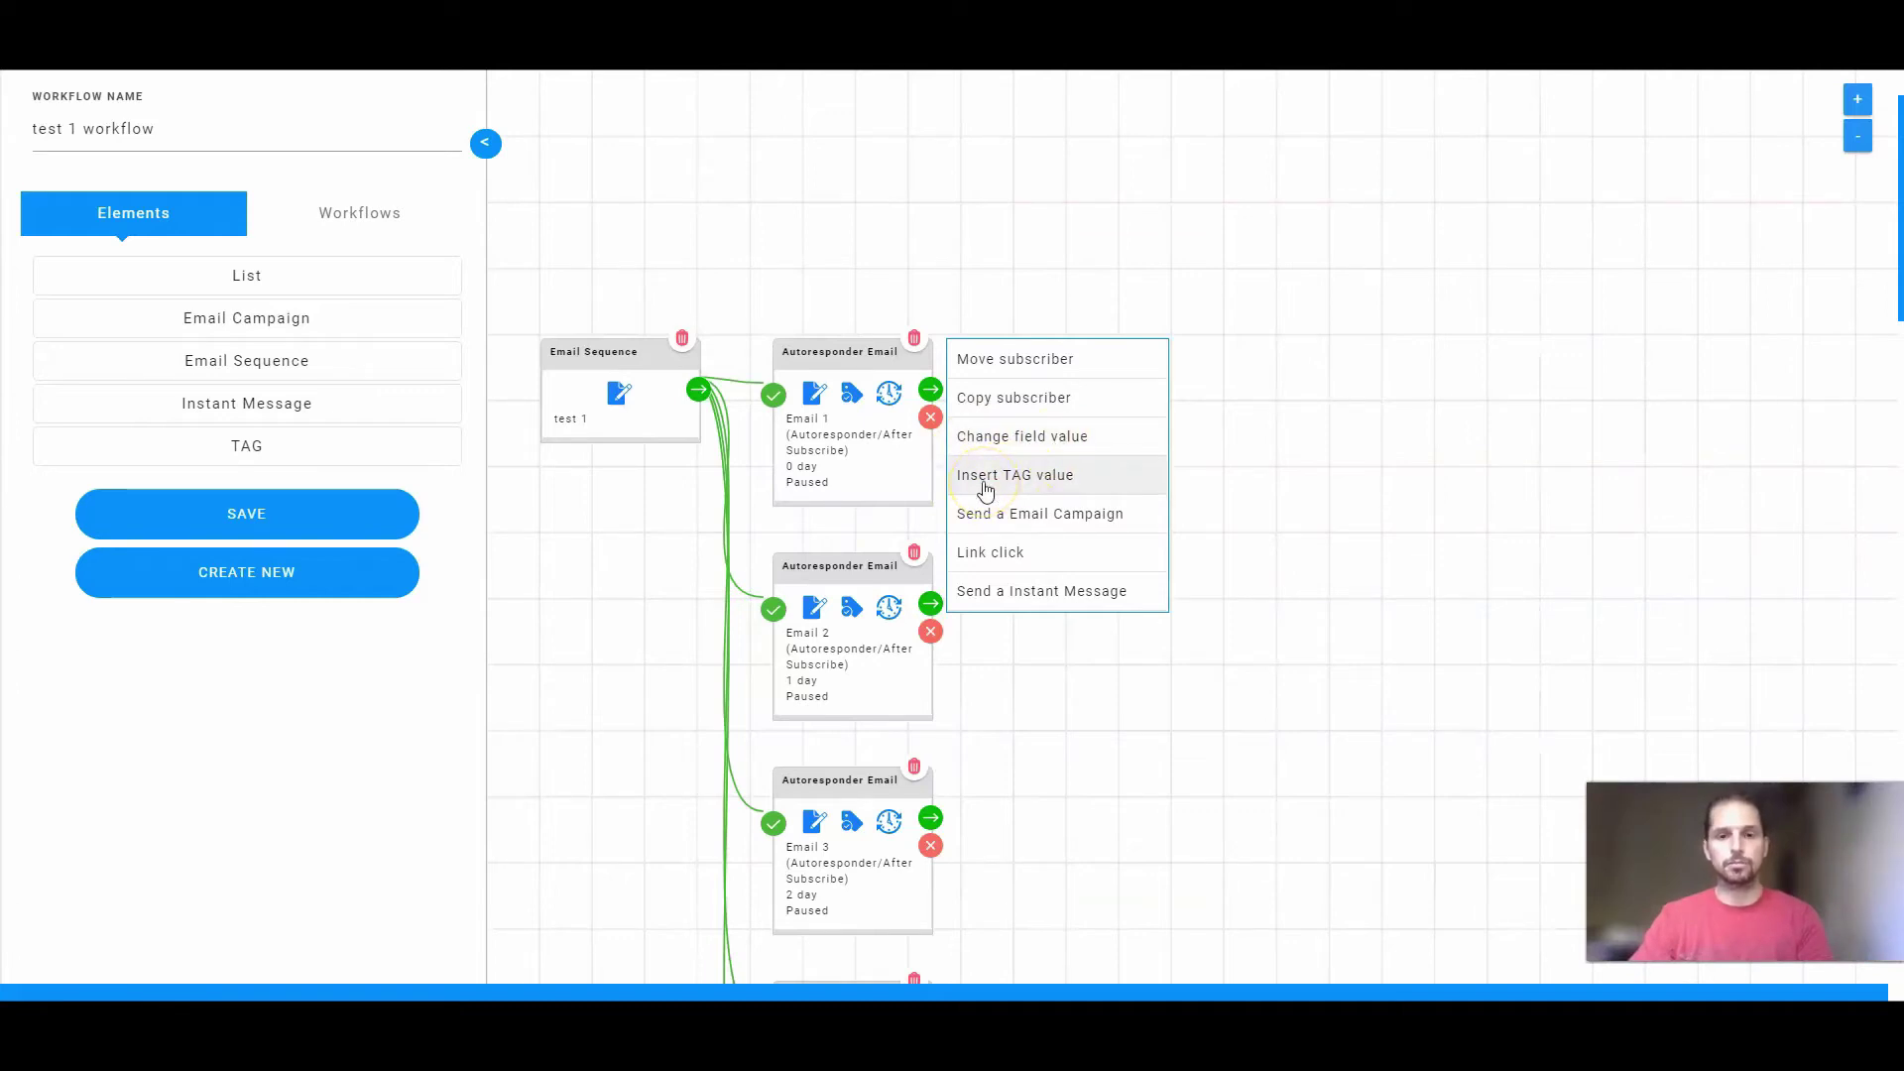
{"action": "left_click", "coordinate": [1028, 480]}
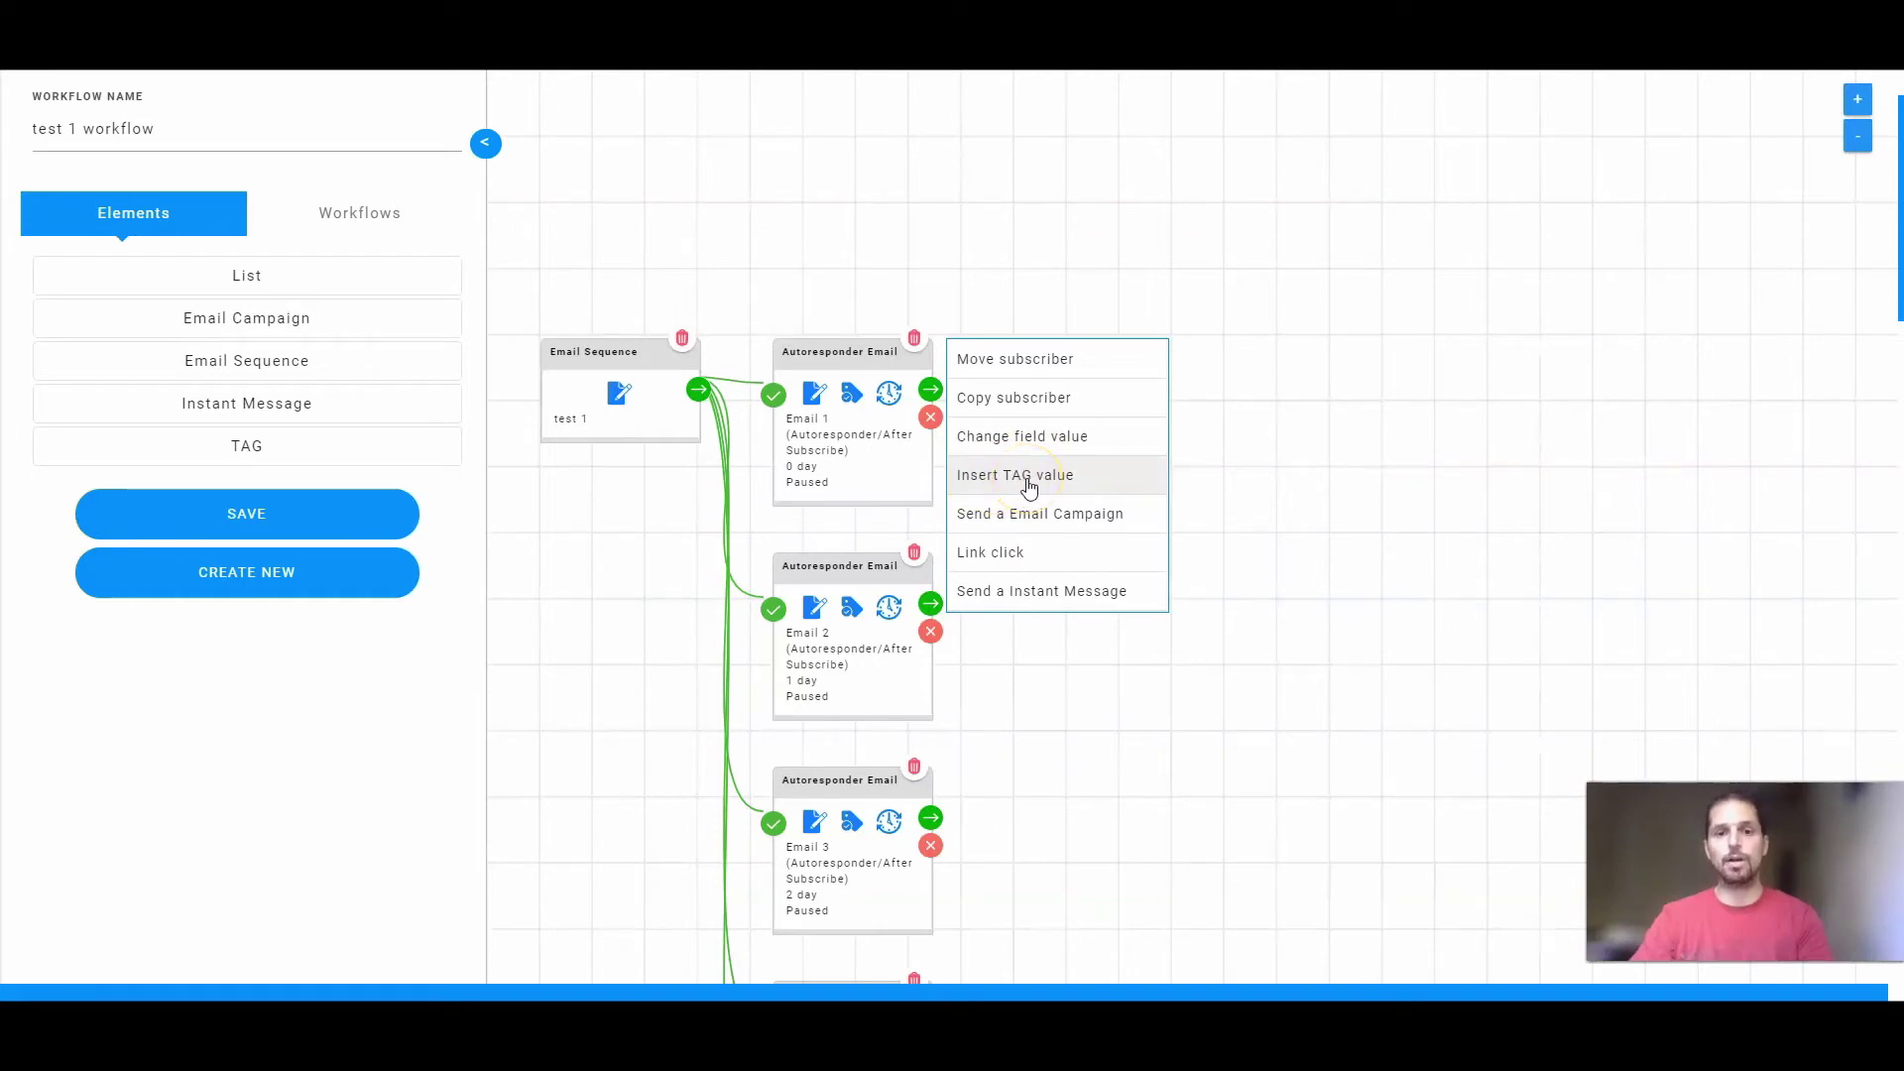
{"action": "left_click", "coordinate": [1000, 531]}
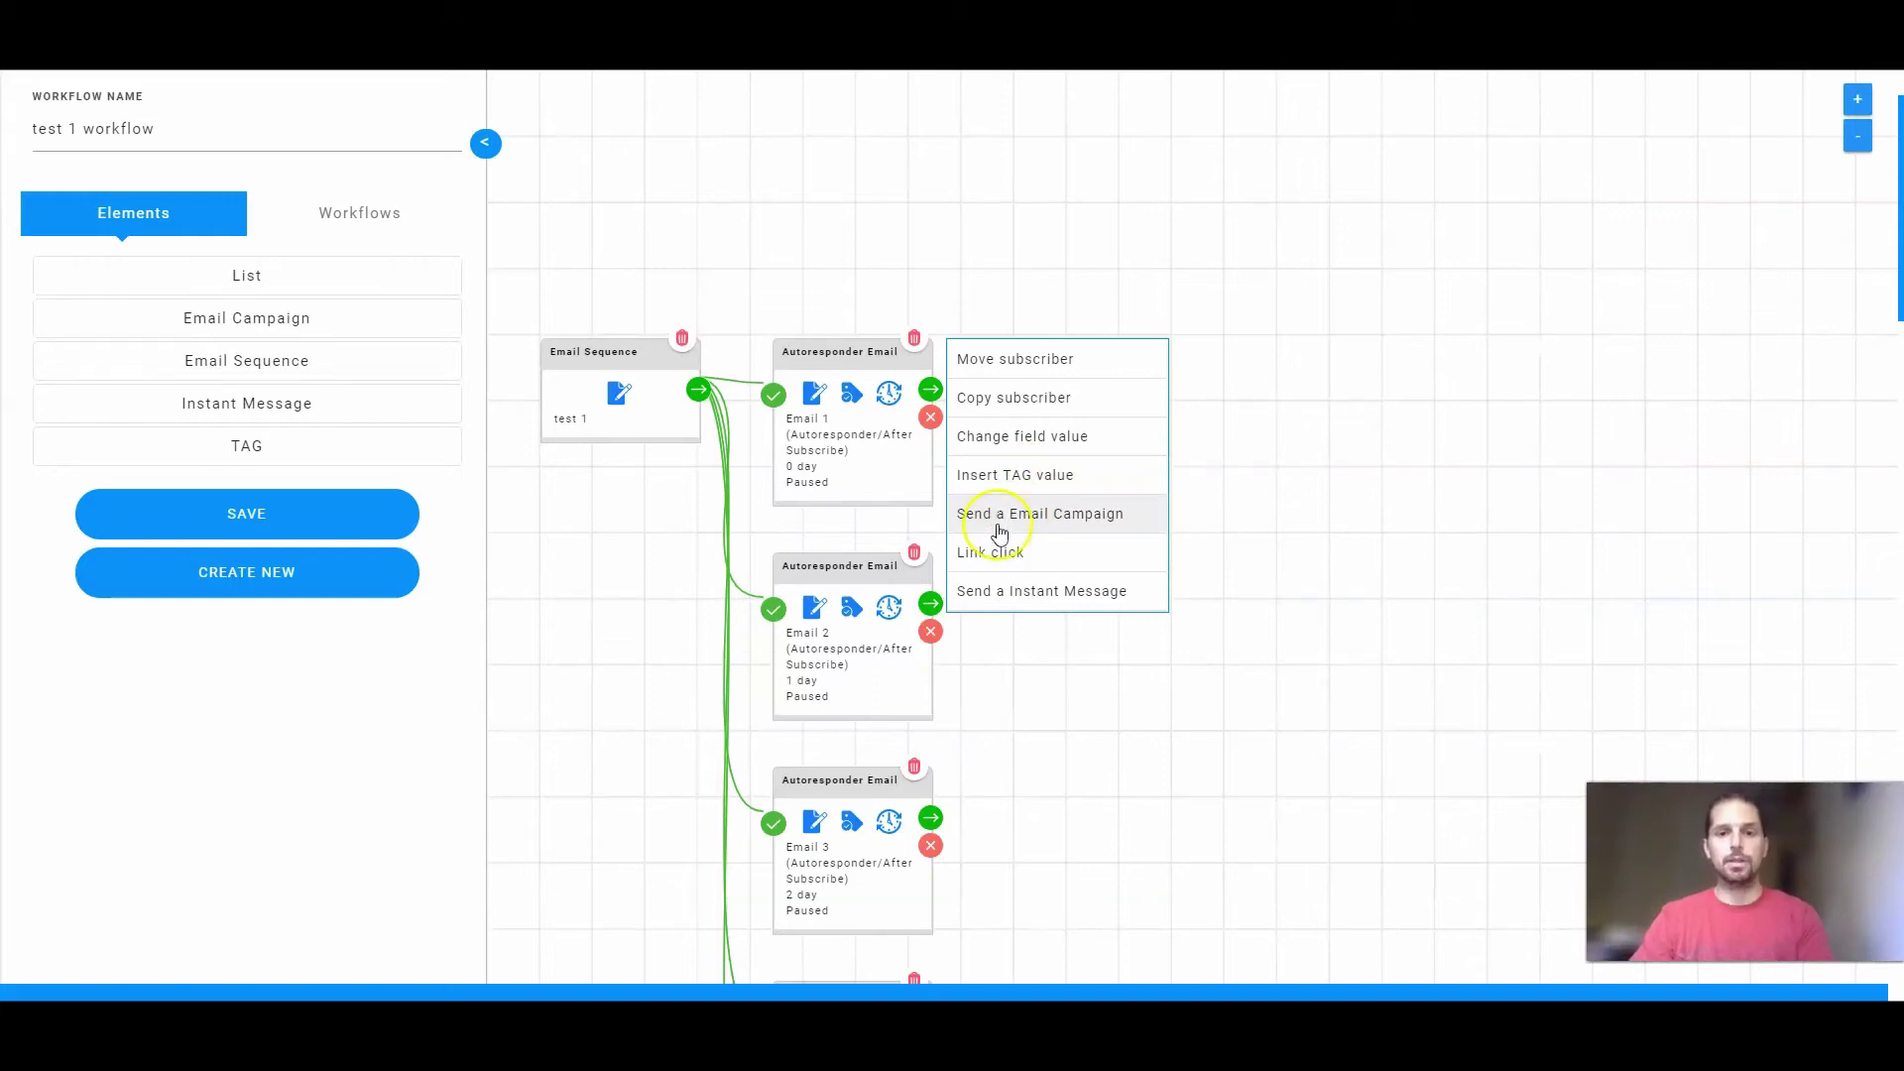
{"action": "left_click", "coordinate": [1004, 553]}
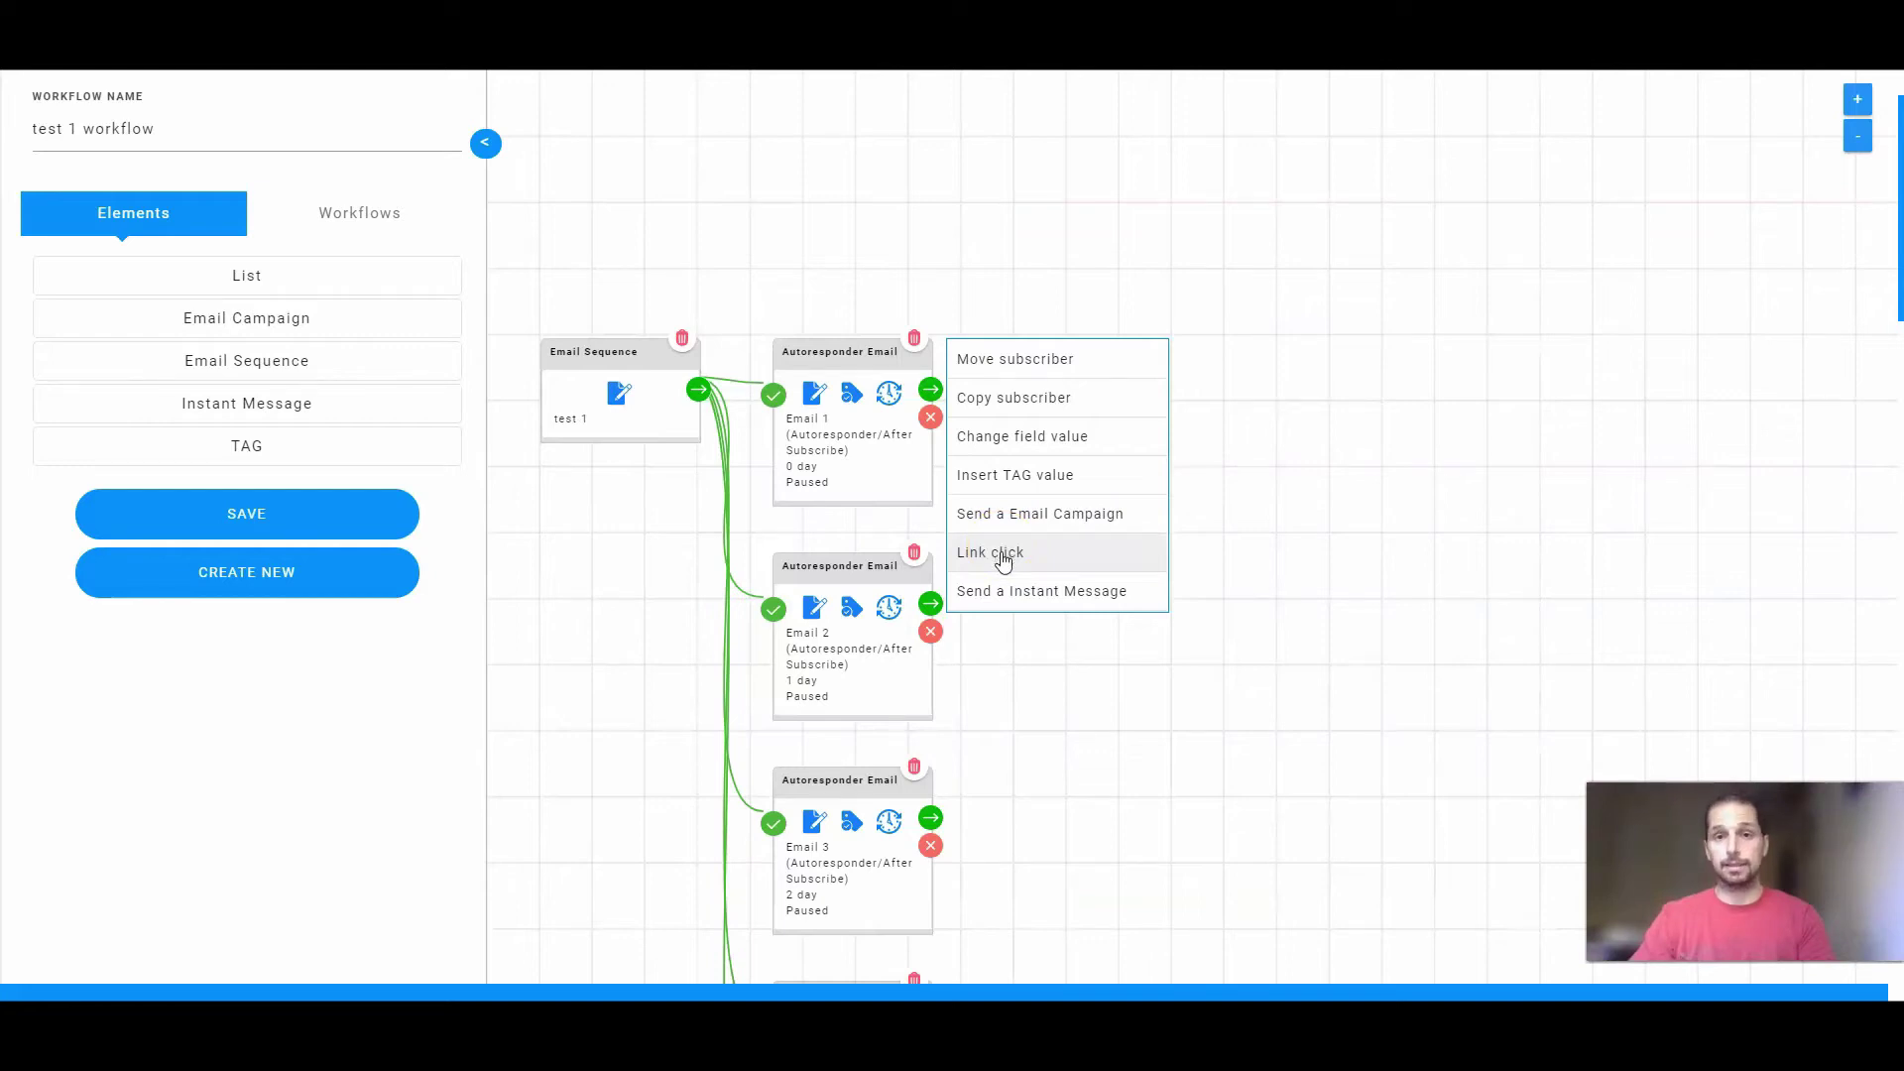
{"action": "left_click", "coordinate": [1002, 567]}
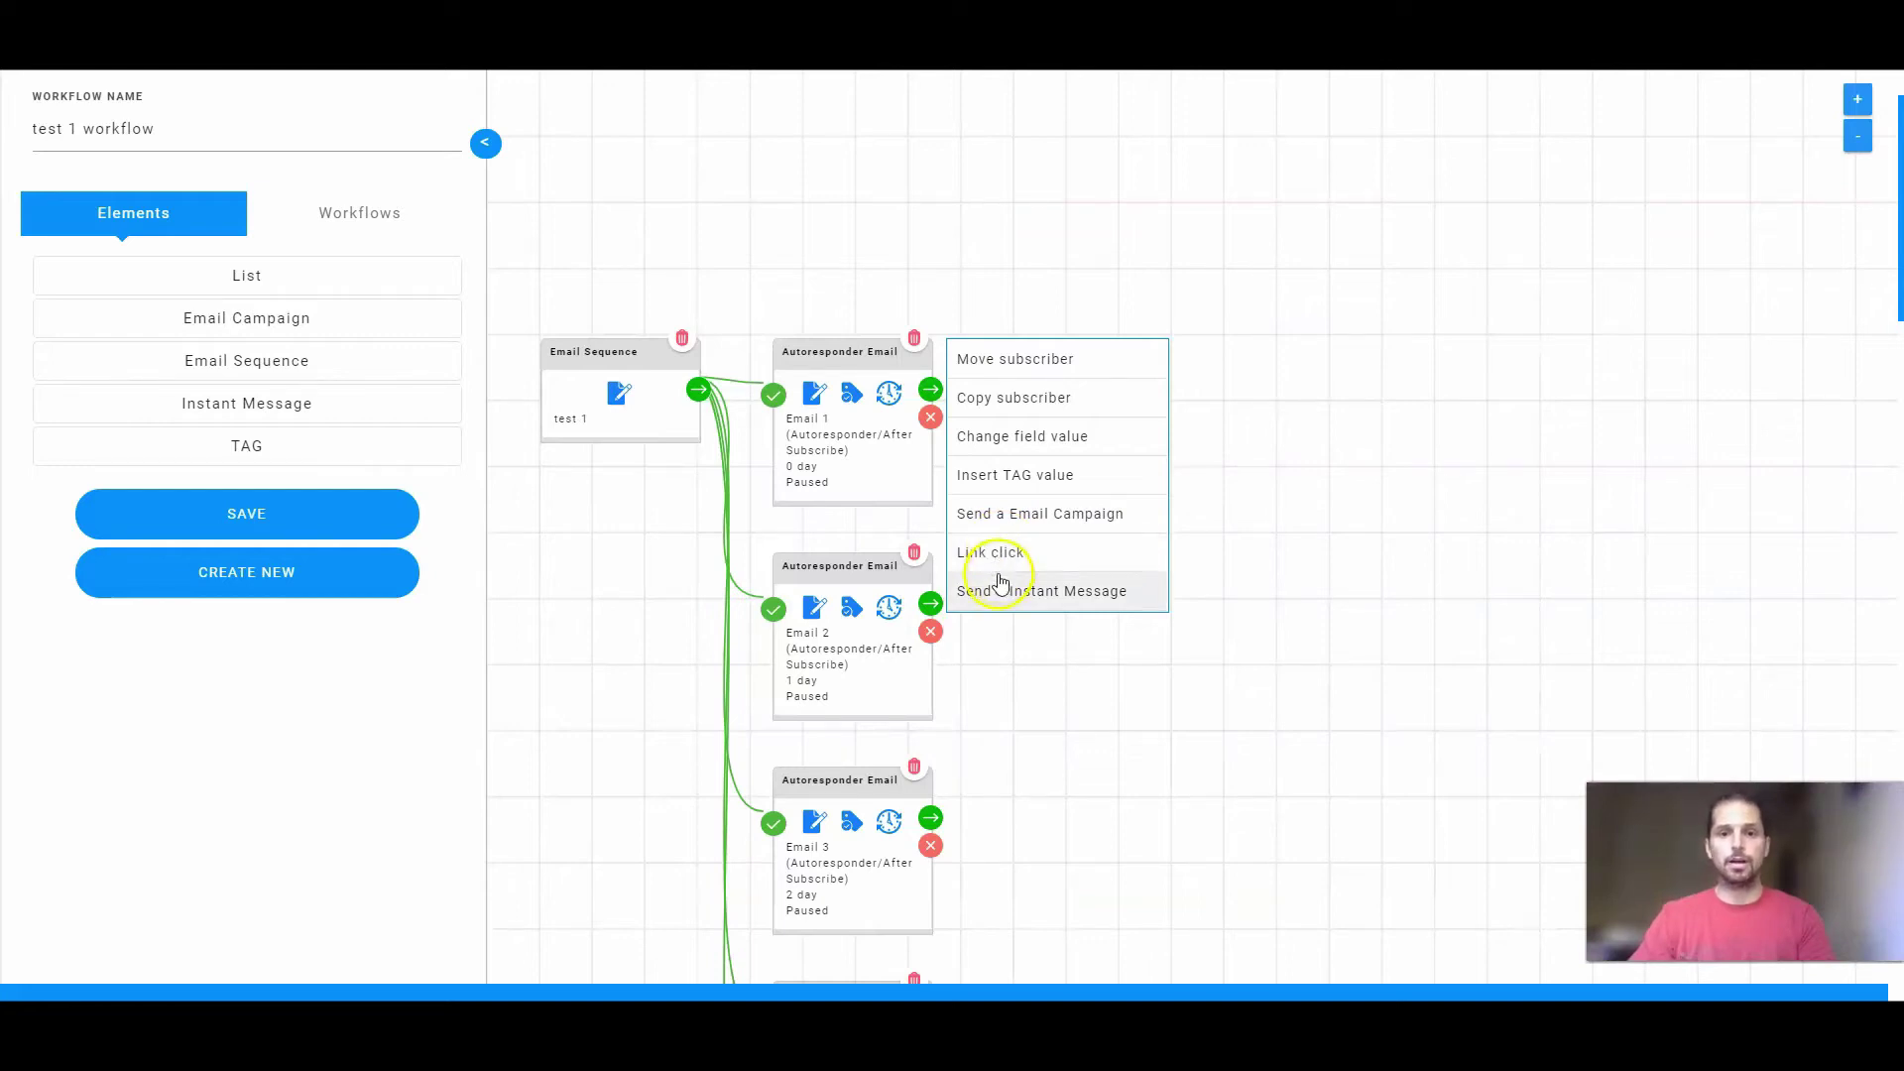
{"action": "left_click", "coordinate": [1088, 592]}
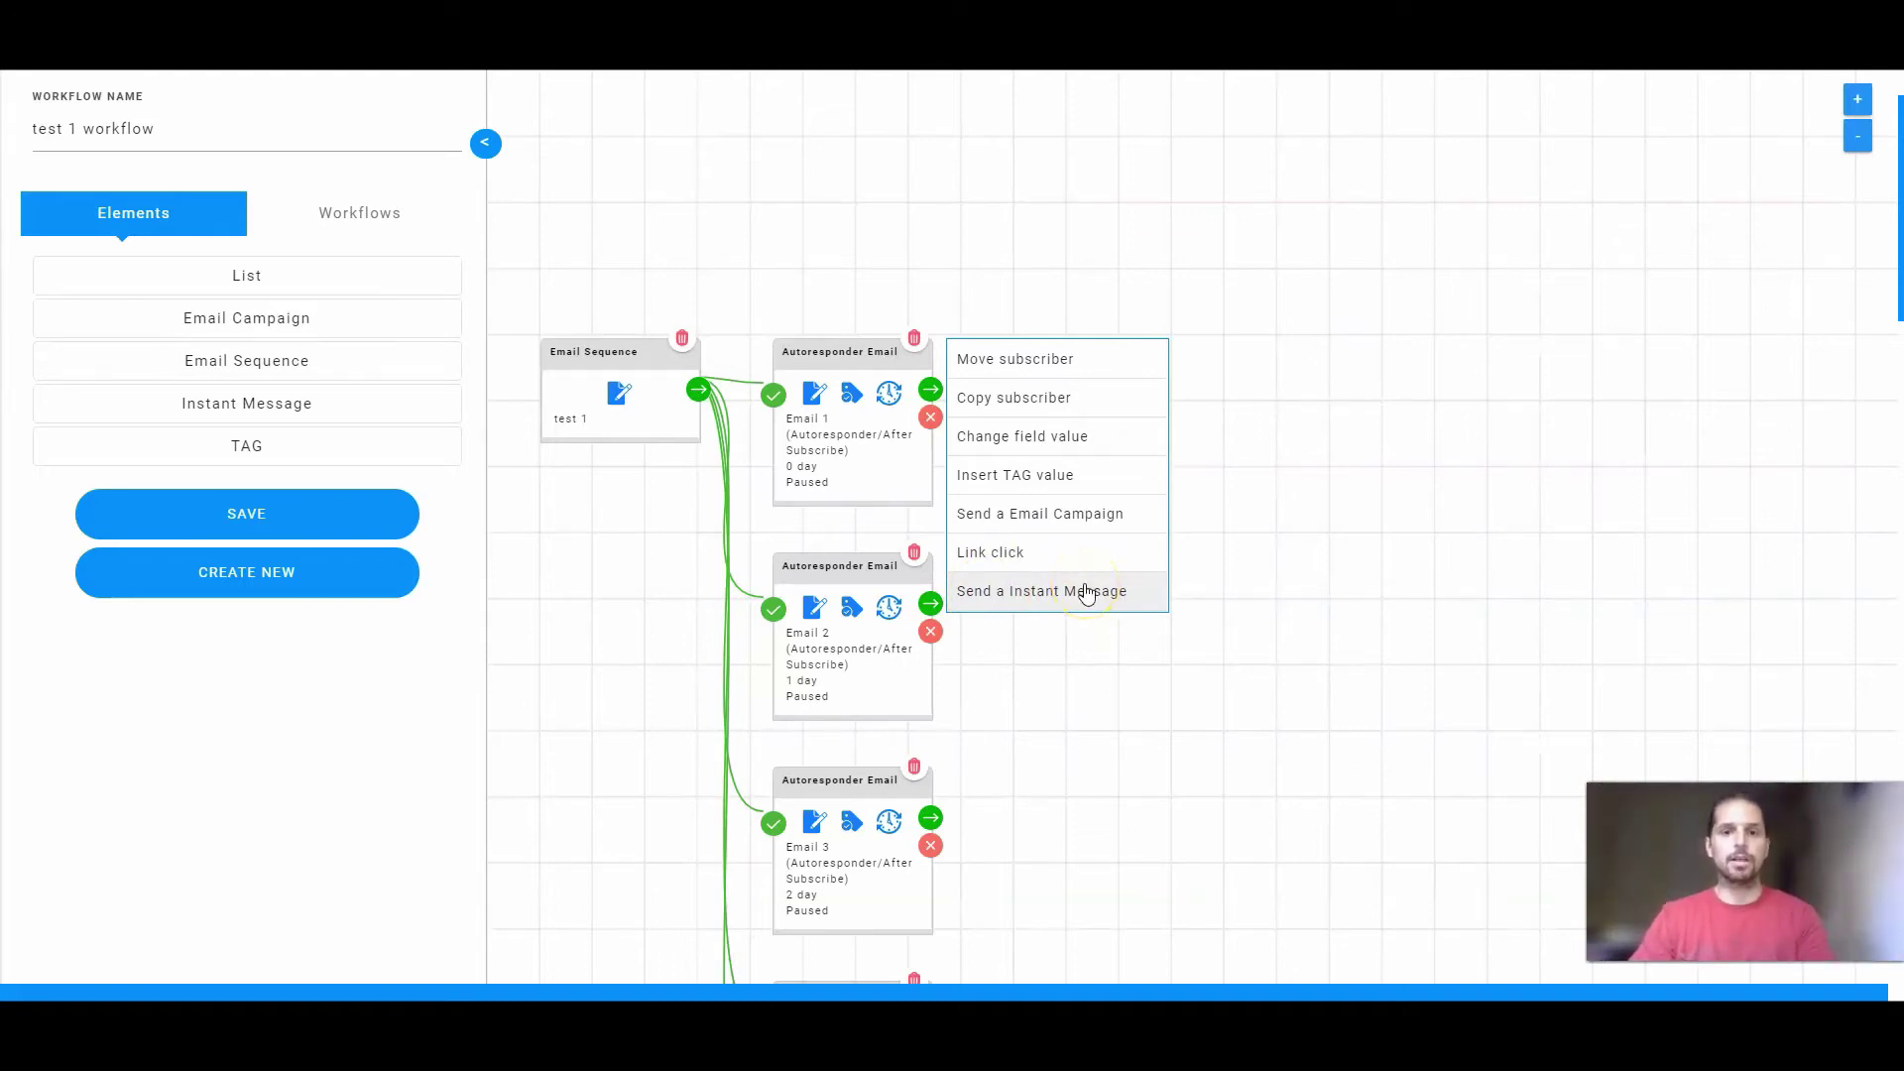
{"action": "left_click", "coordinate": [1021, 481]}
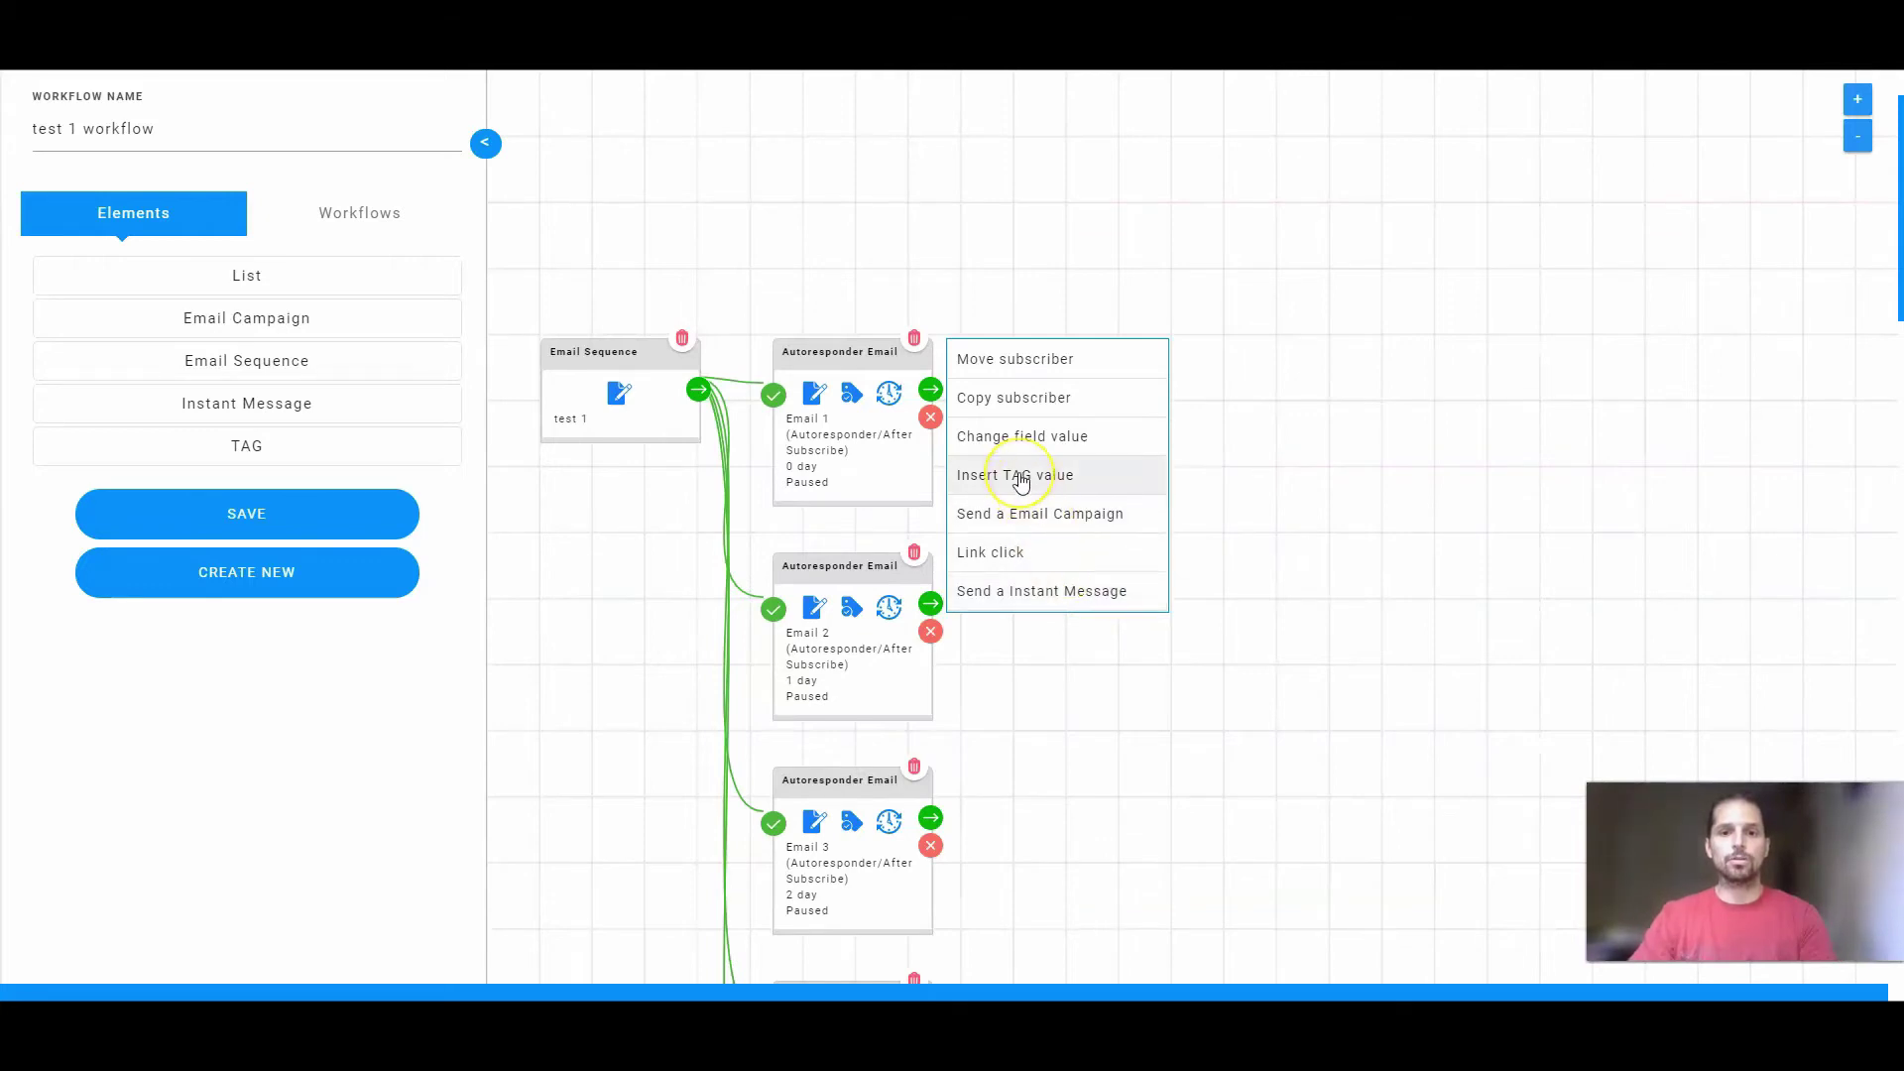
{"action": "left_click", "coordinate": [968, 491]}
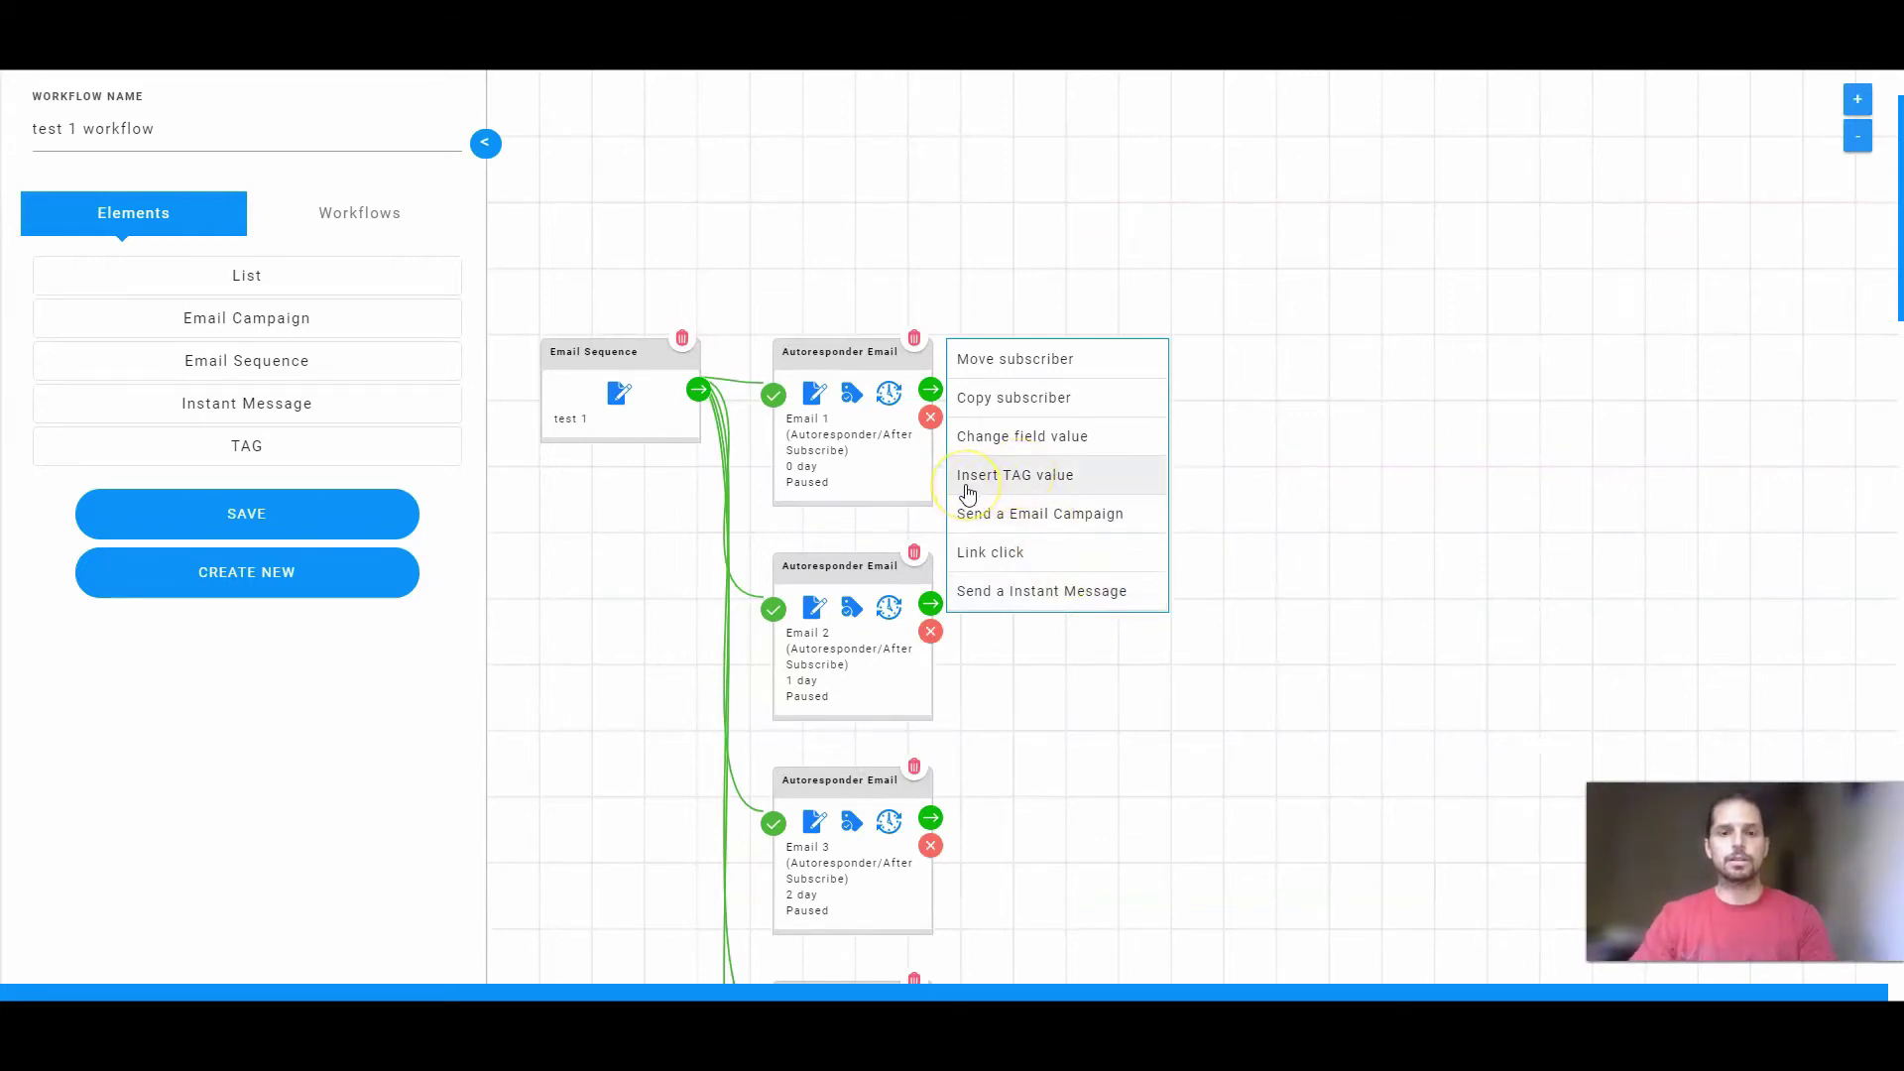
Add an Insert TAG value action to Email 1's positive path with the new tag Open1
{"action": "left_click", "coordinate": [1001, 490]}
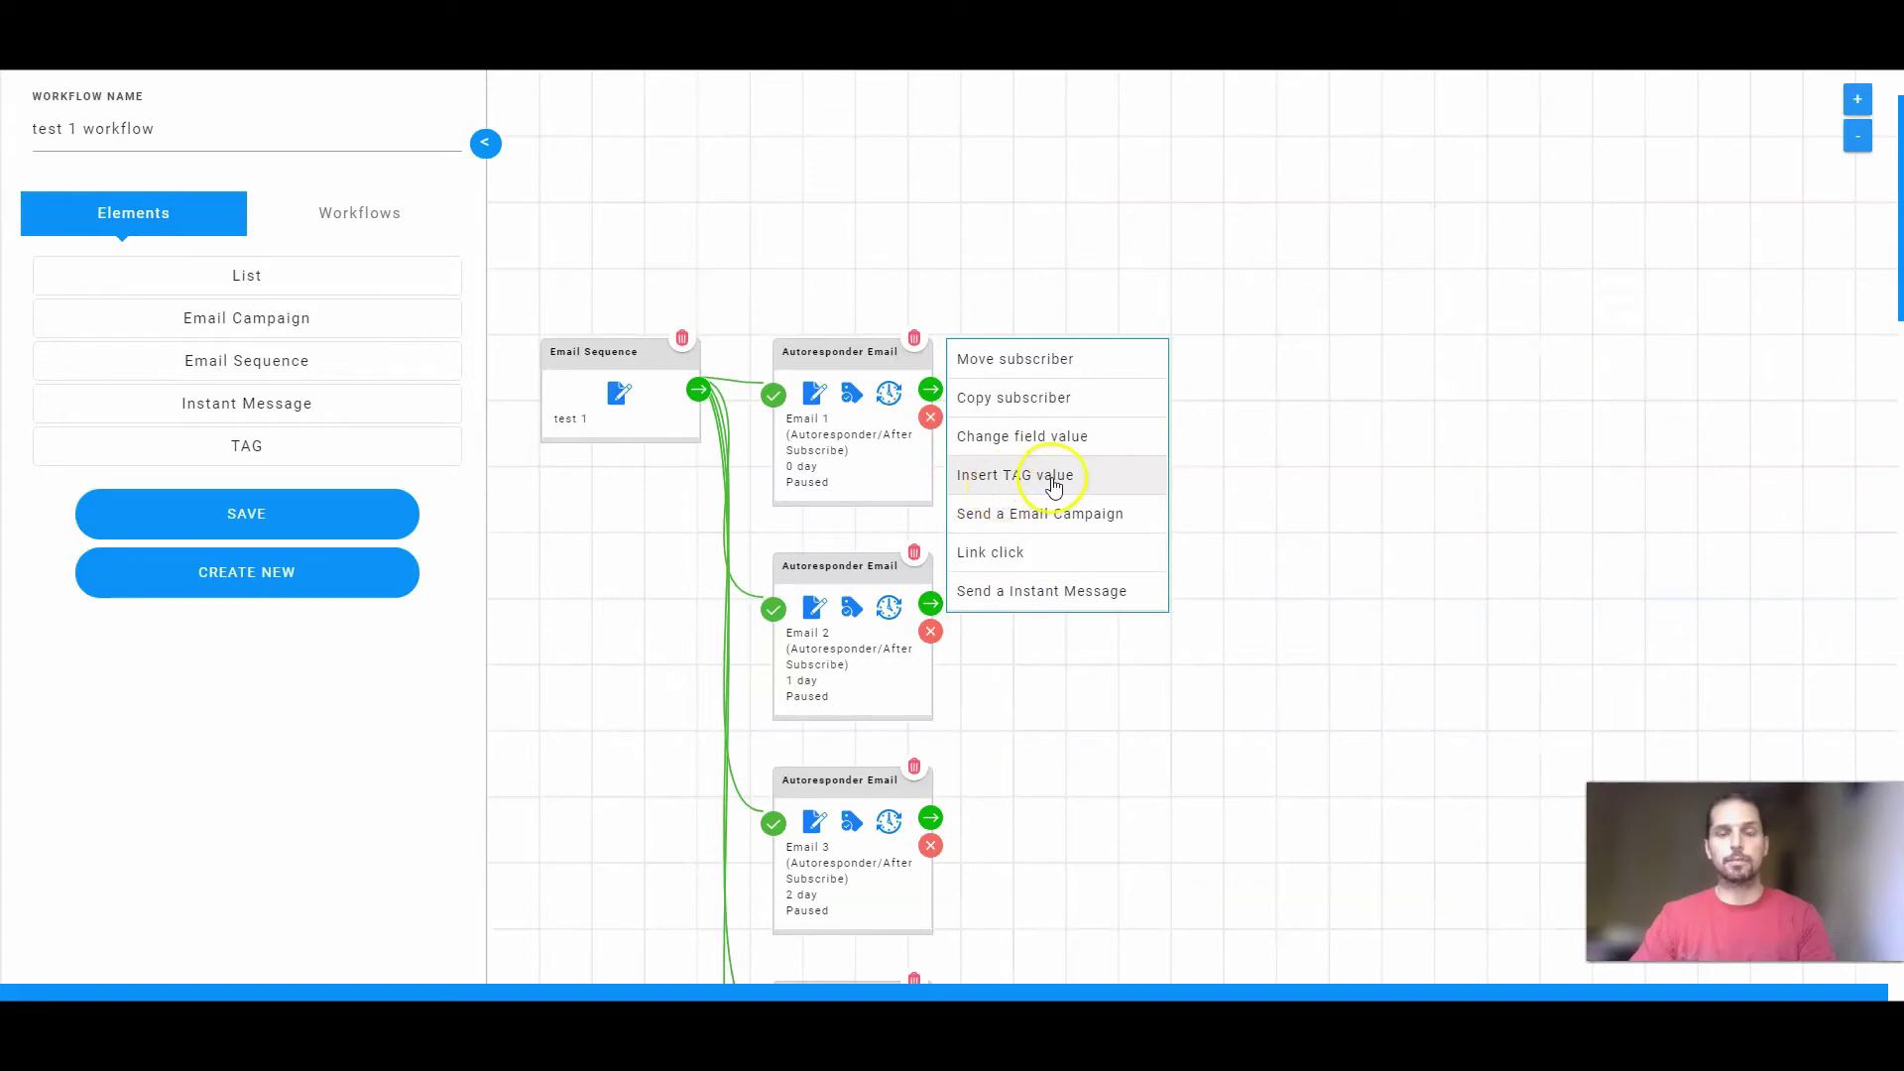
{"action": "left_click", "coordinate": [1031, 481]}
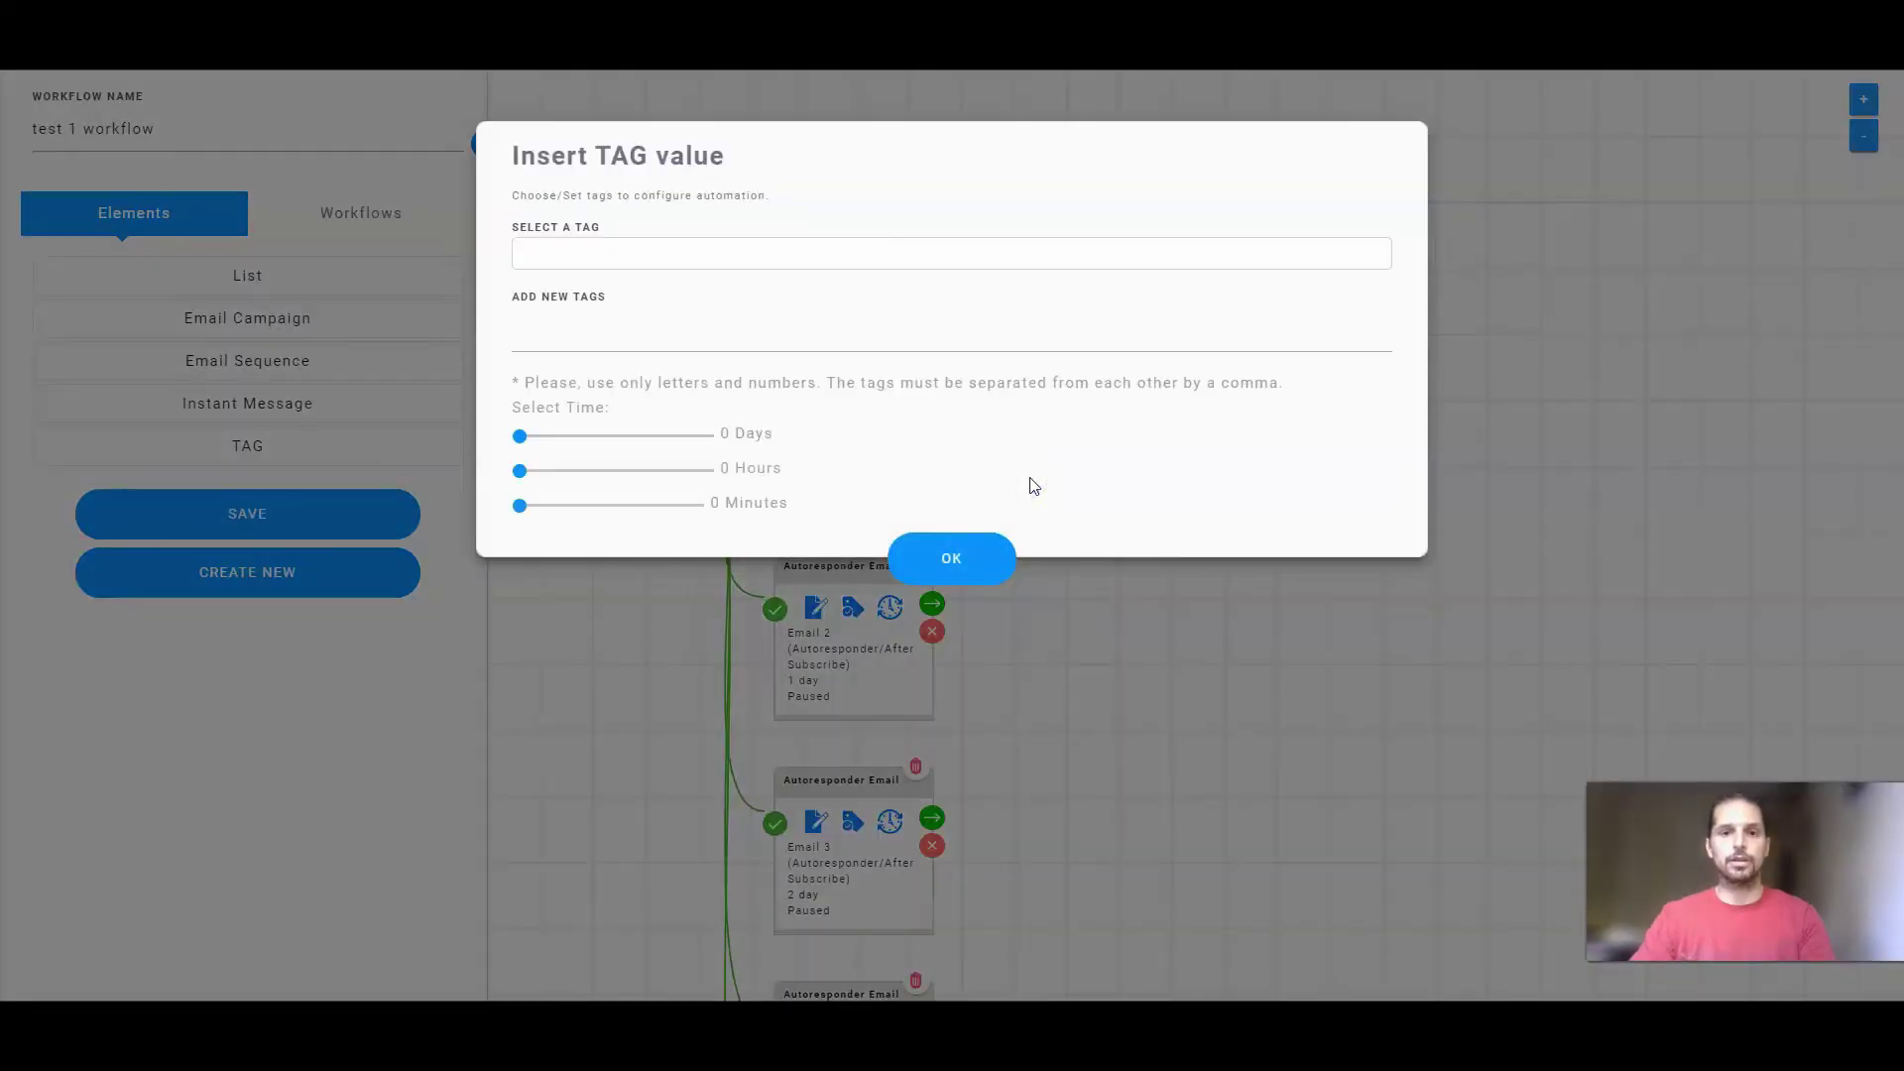
{"action": "left_click", "coordinate": [651, 257]}
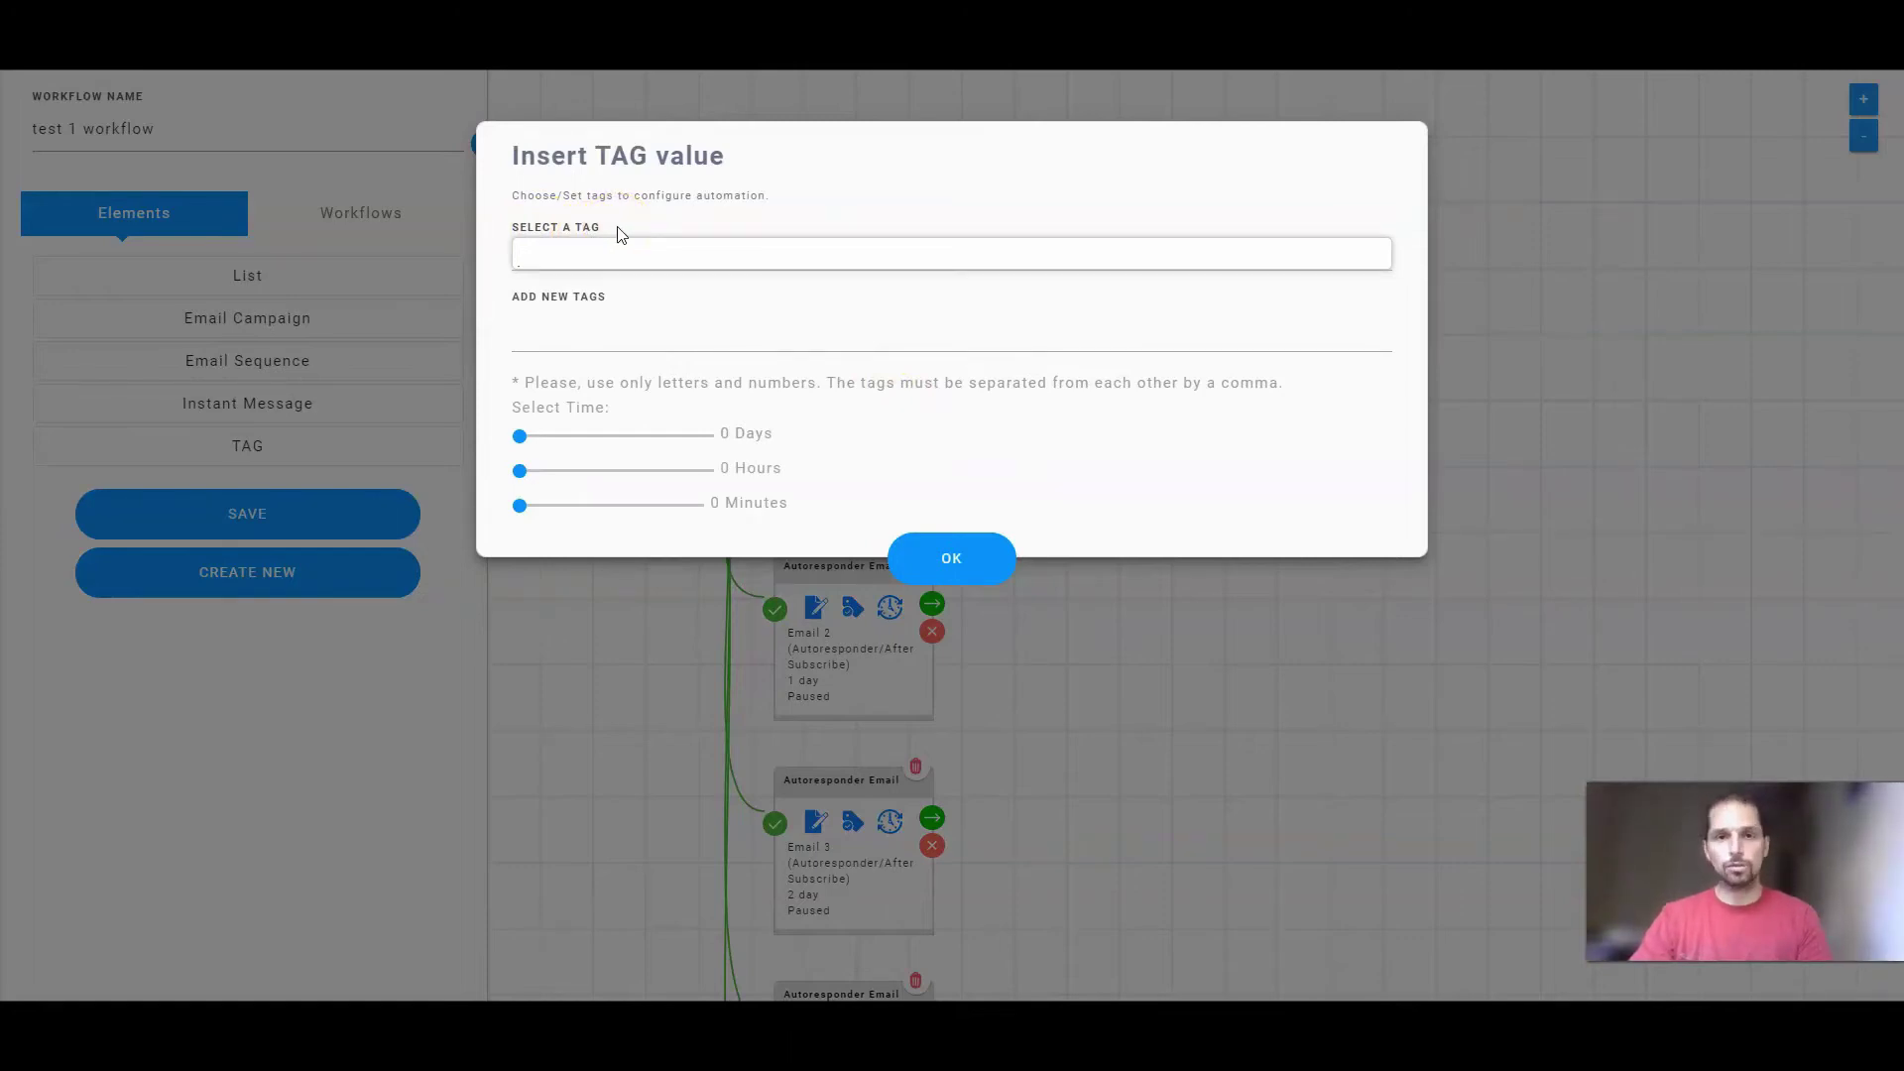
{"action": "left_click", "coordinate": [545, 340]}
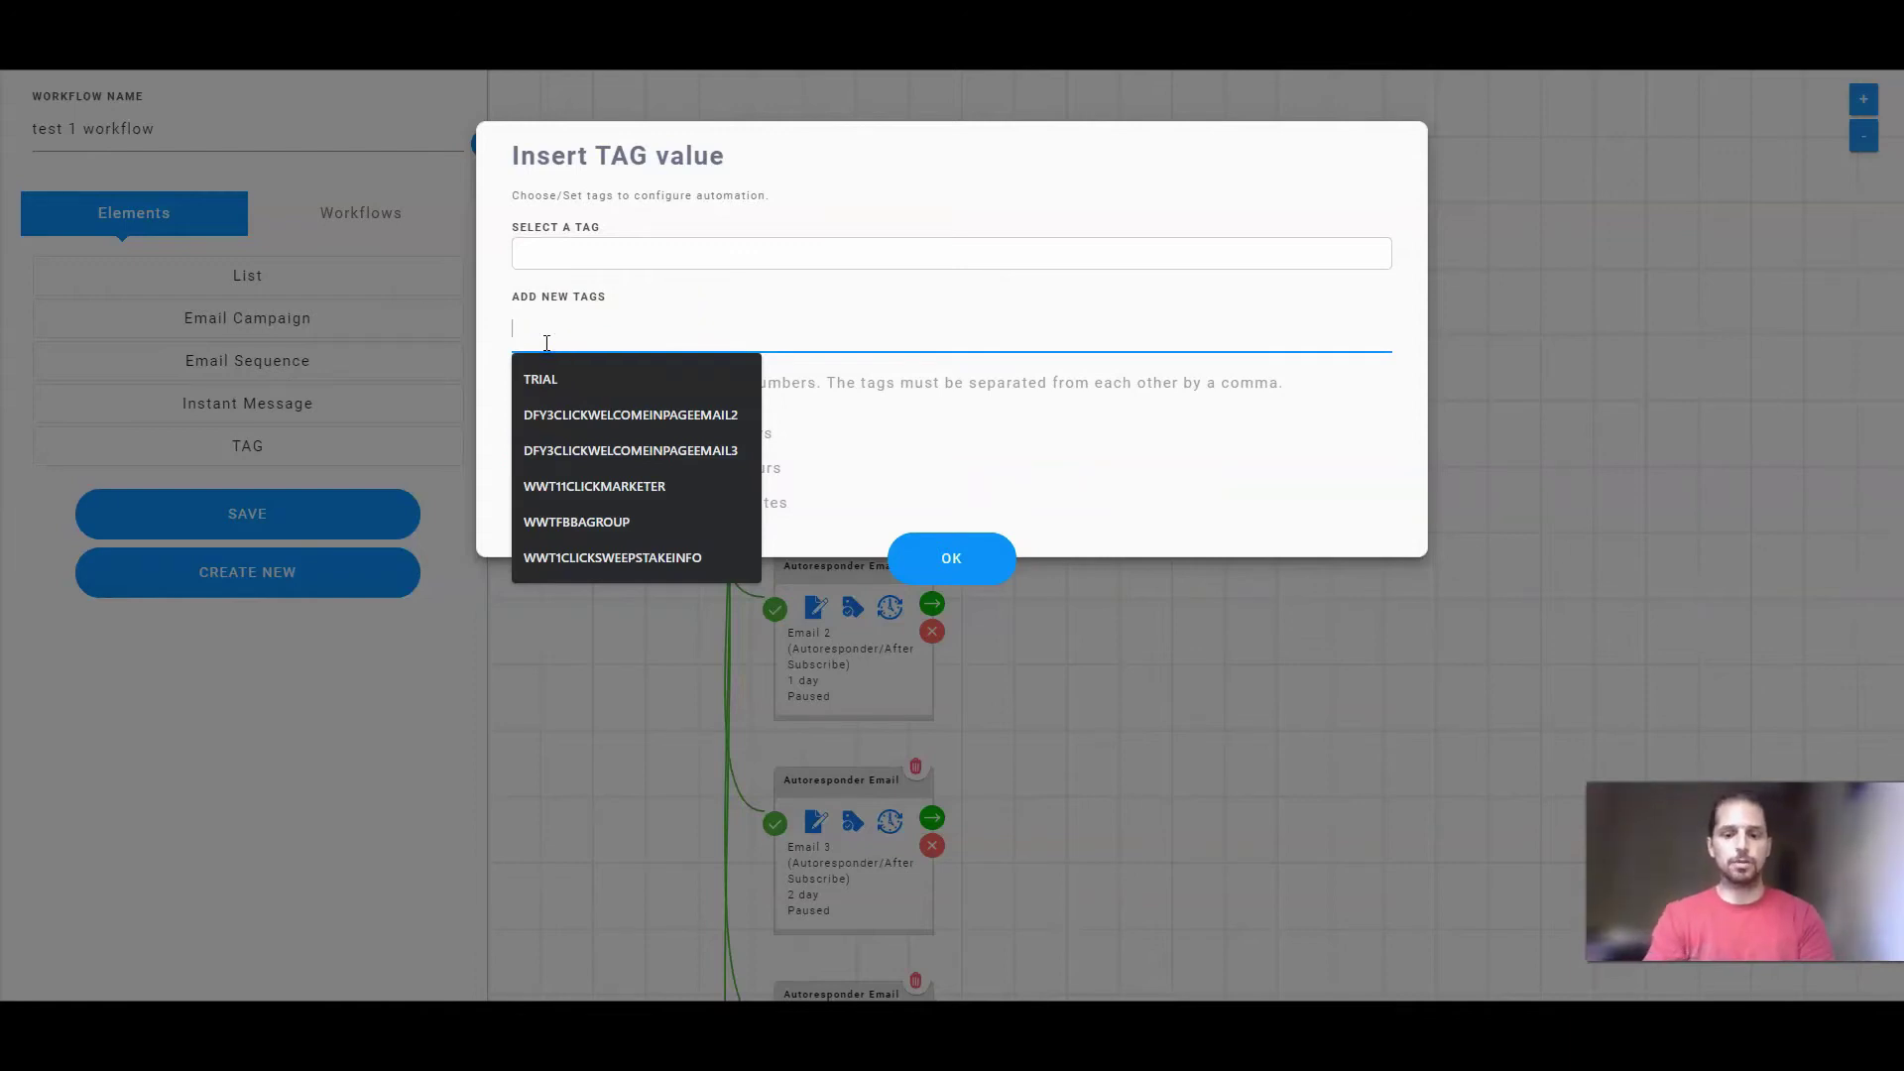
{"action": "type", "text": "Open1"}
{"action": "left_click", "coordinate": [951, 558]}
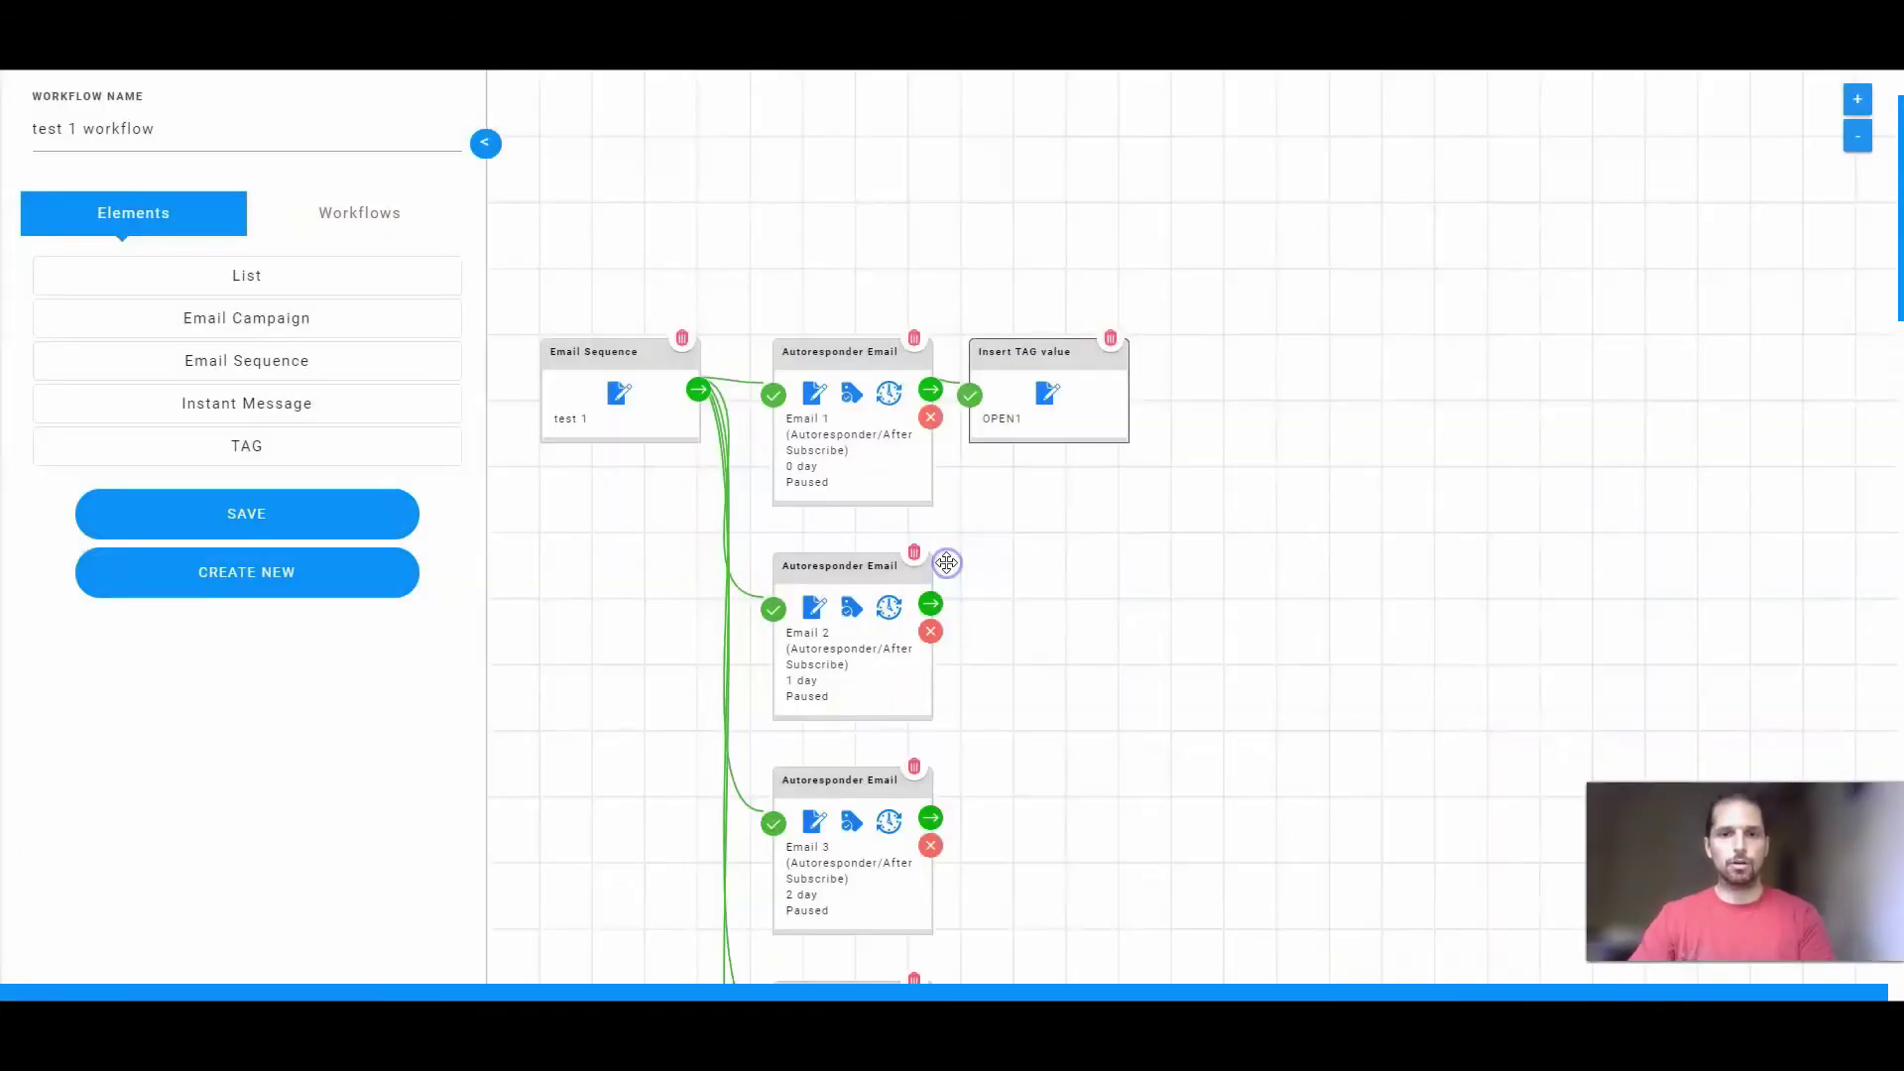
Reposition the OPEN1 tag block on the canvas so it sits above Email 1's row
{"action": "left_click", "coordinate": [1045, 391]}
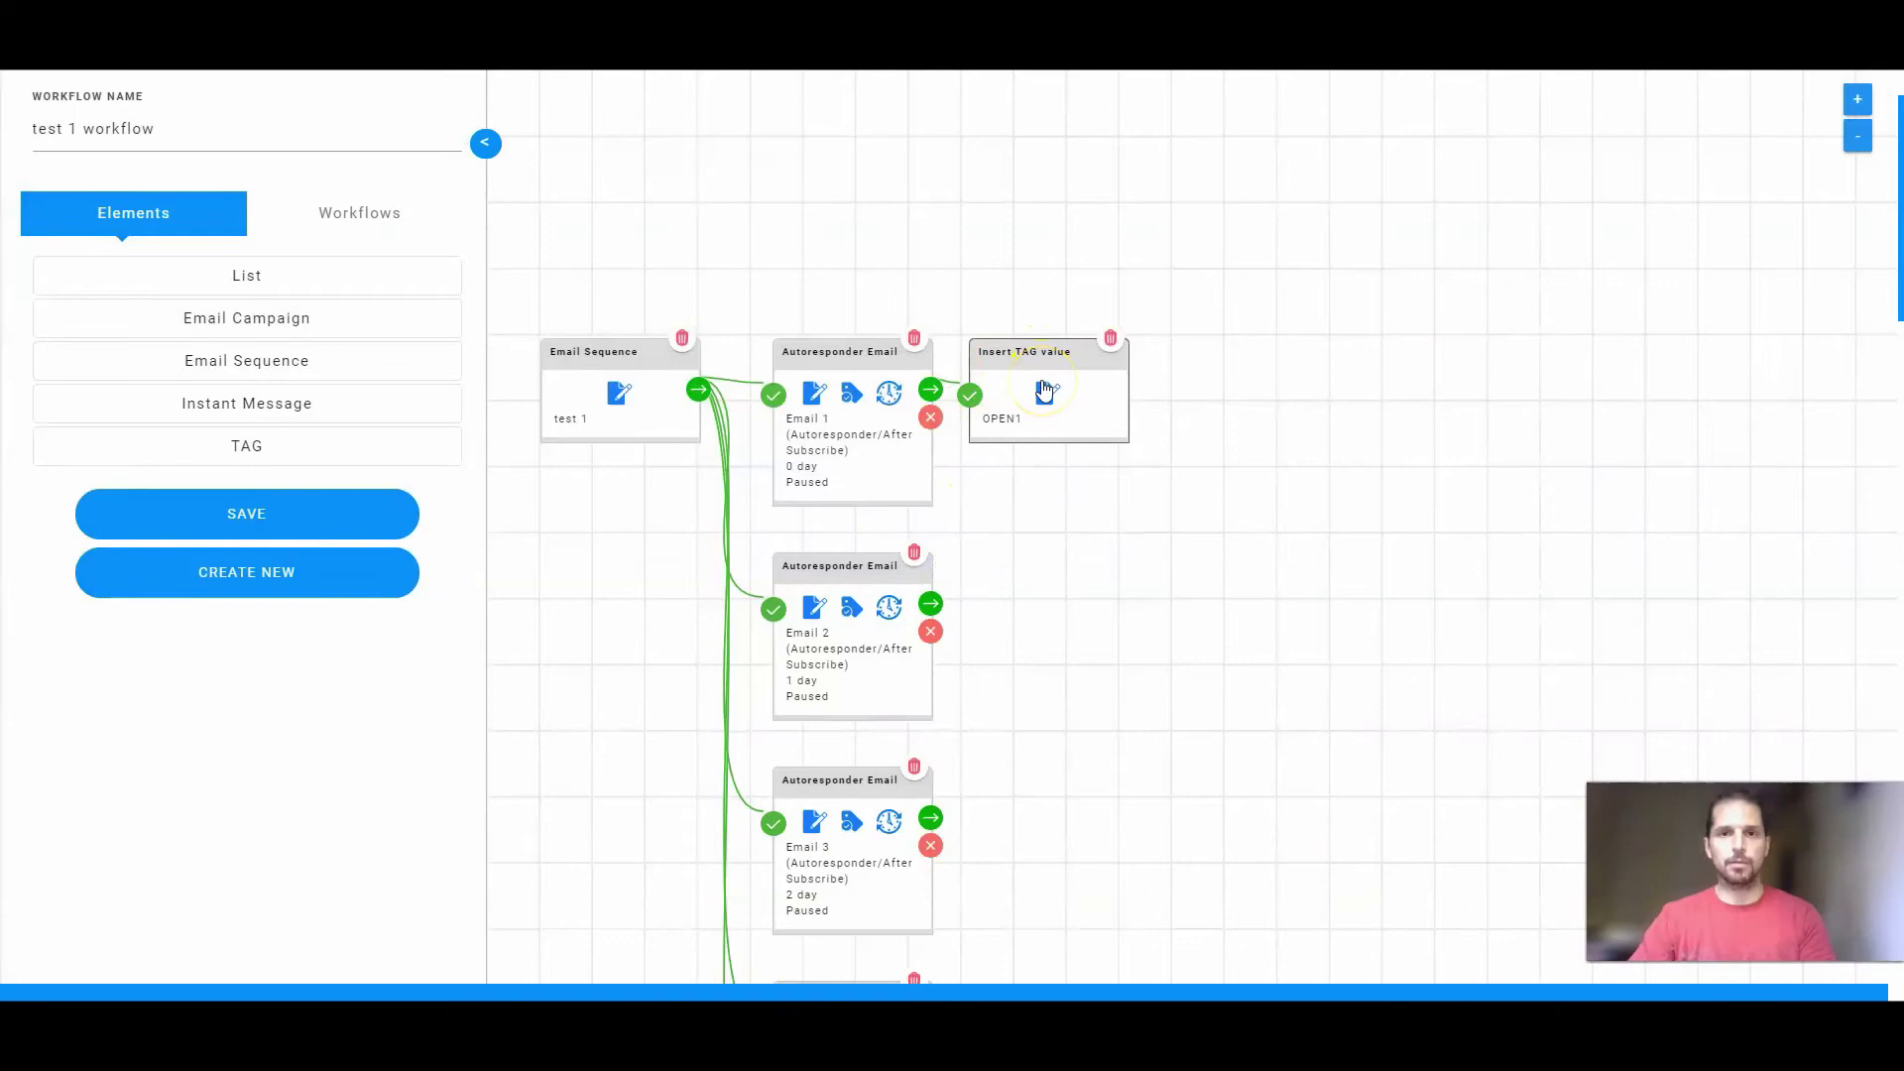
{"action": "left_click", "coordinate": [1014, 417]}
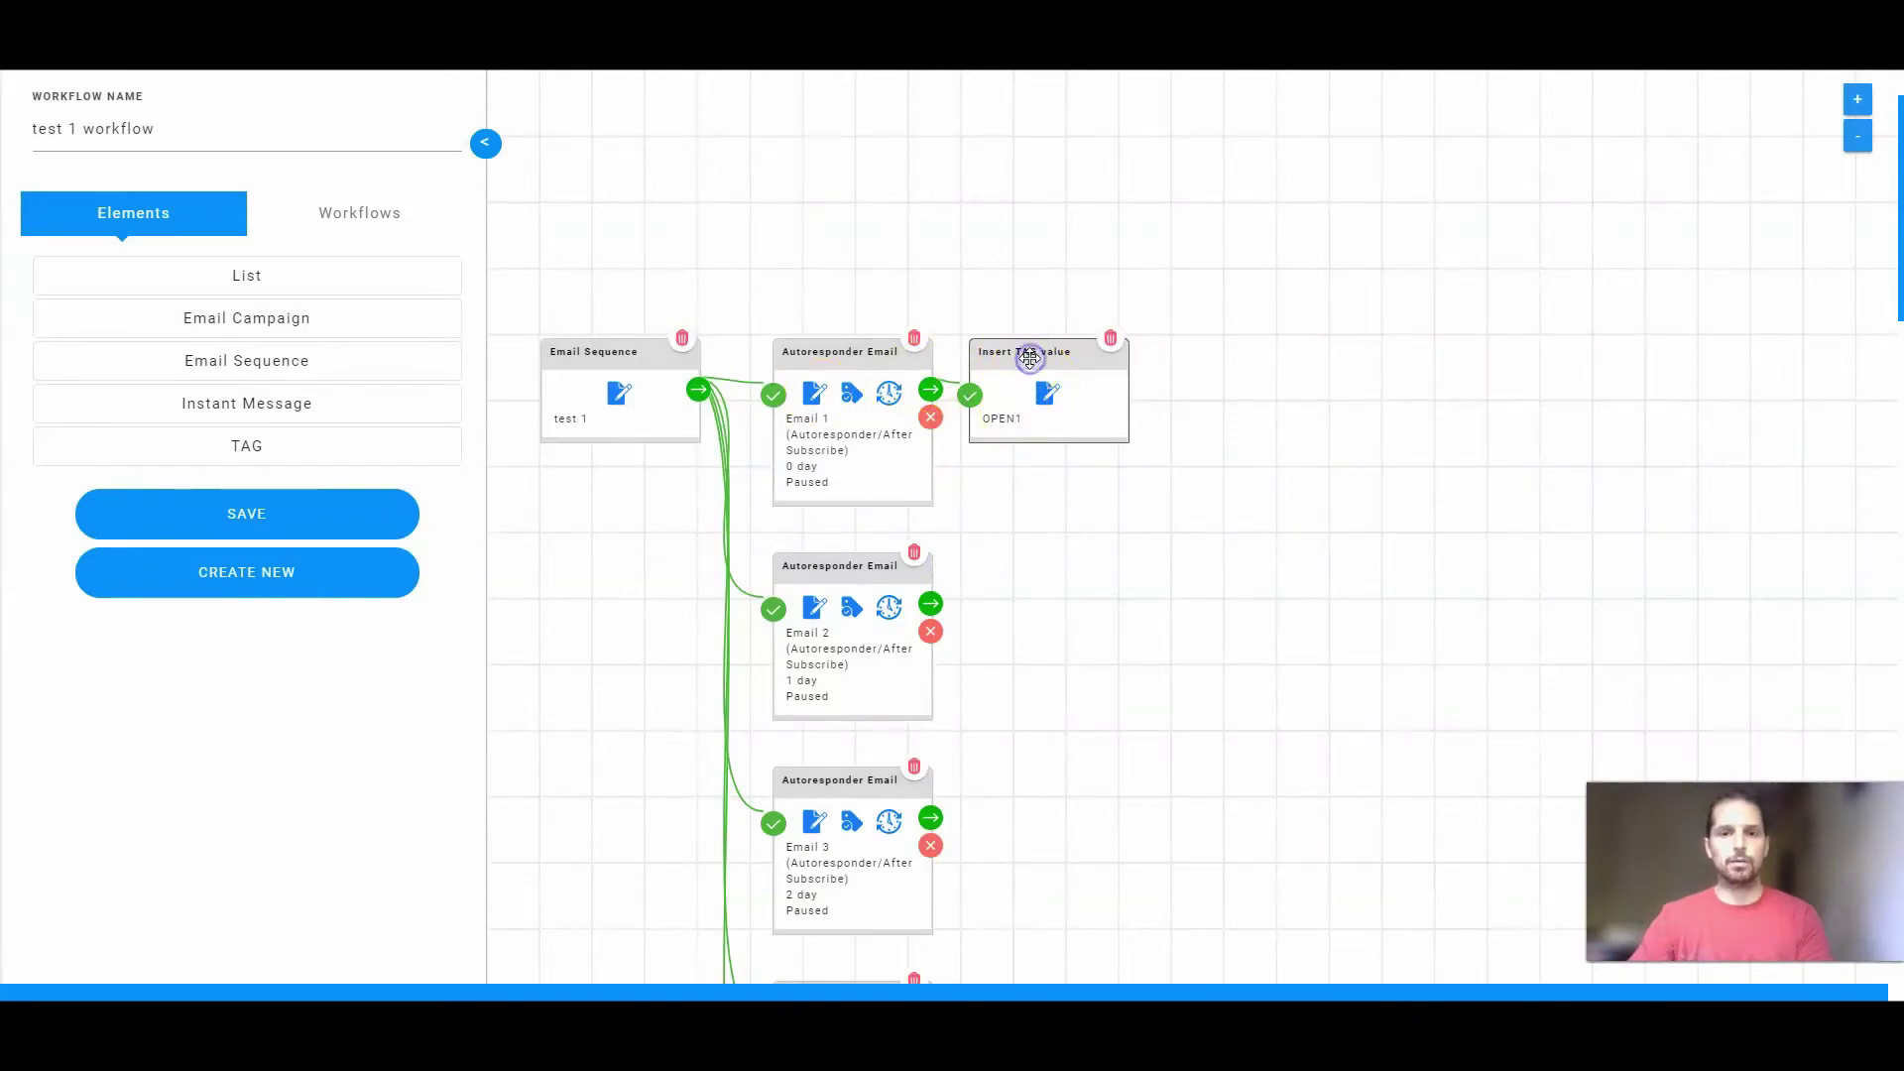
{"action": "left_click_drag", "start_coordinate": [1028, 351], "coordinate": [1011, 244]}
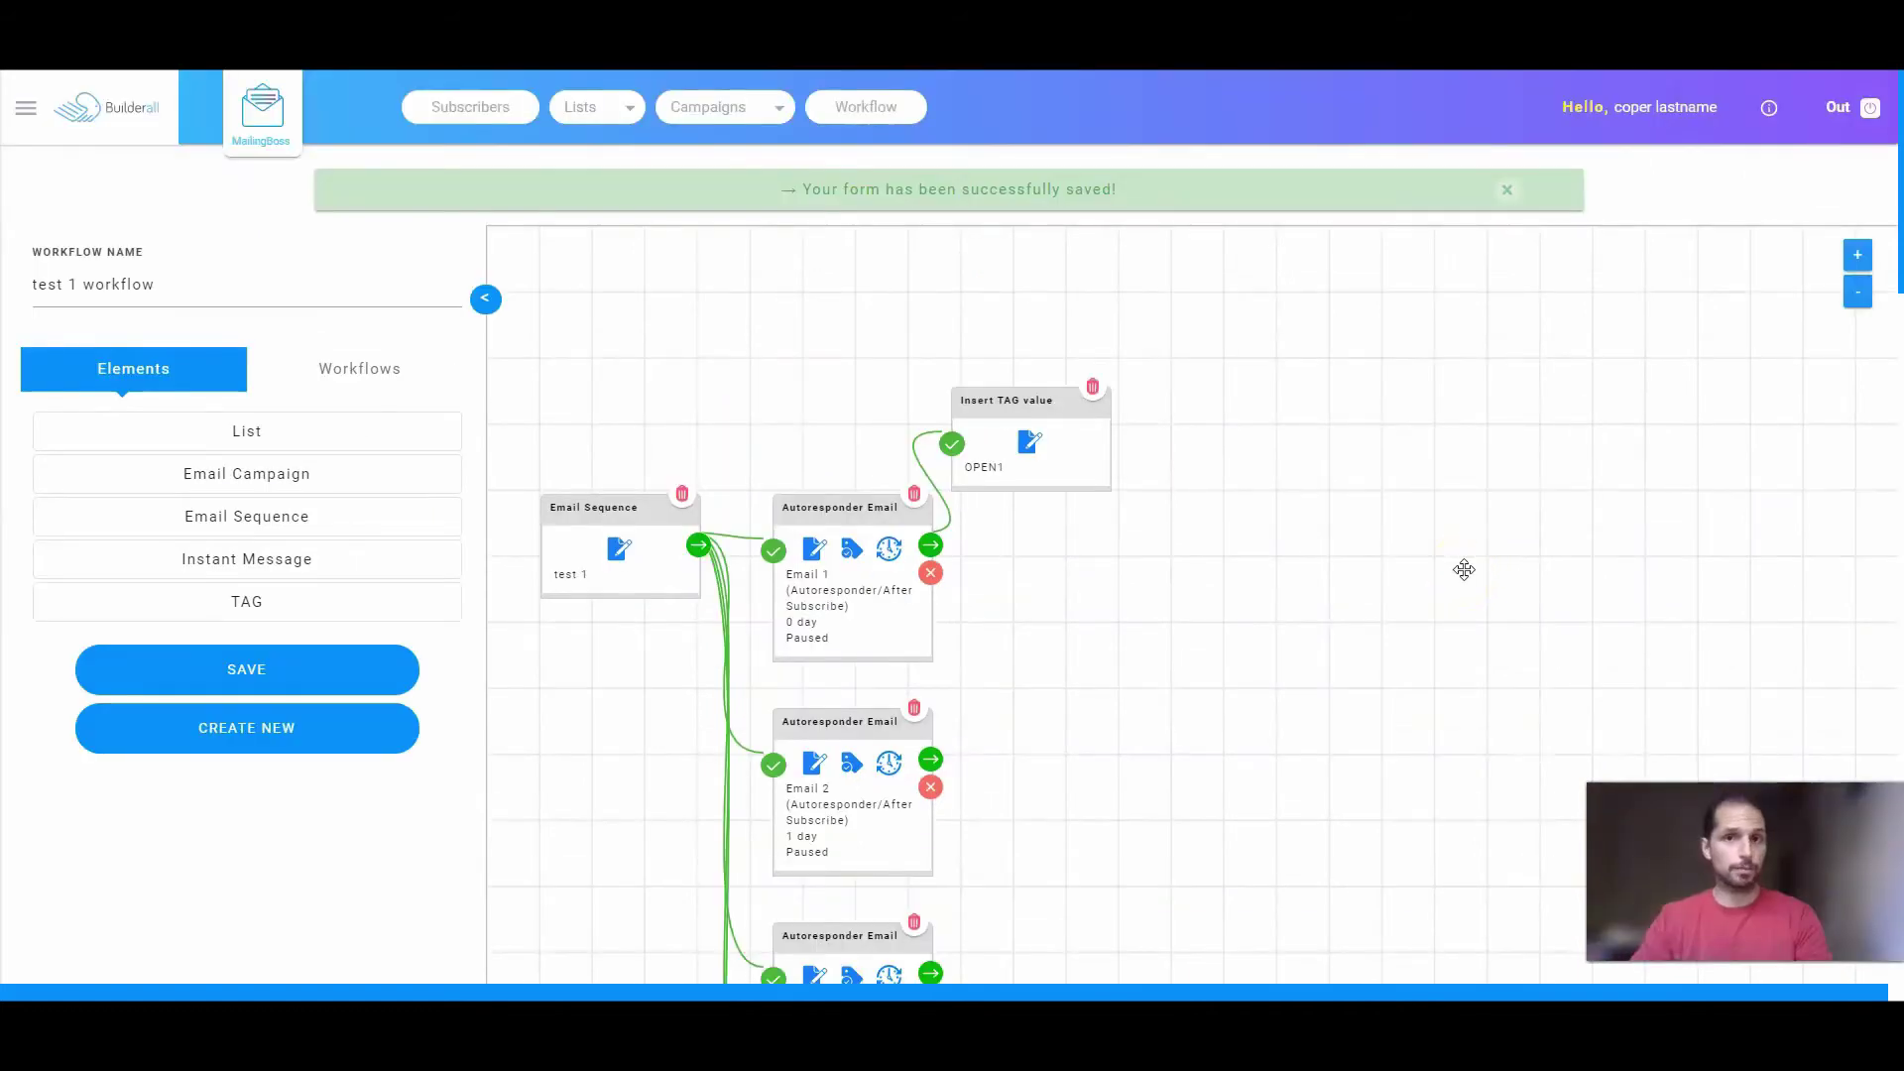
{"action": "left_click", "coordinate": [930, 544]}
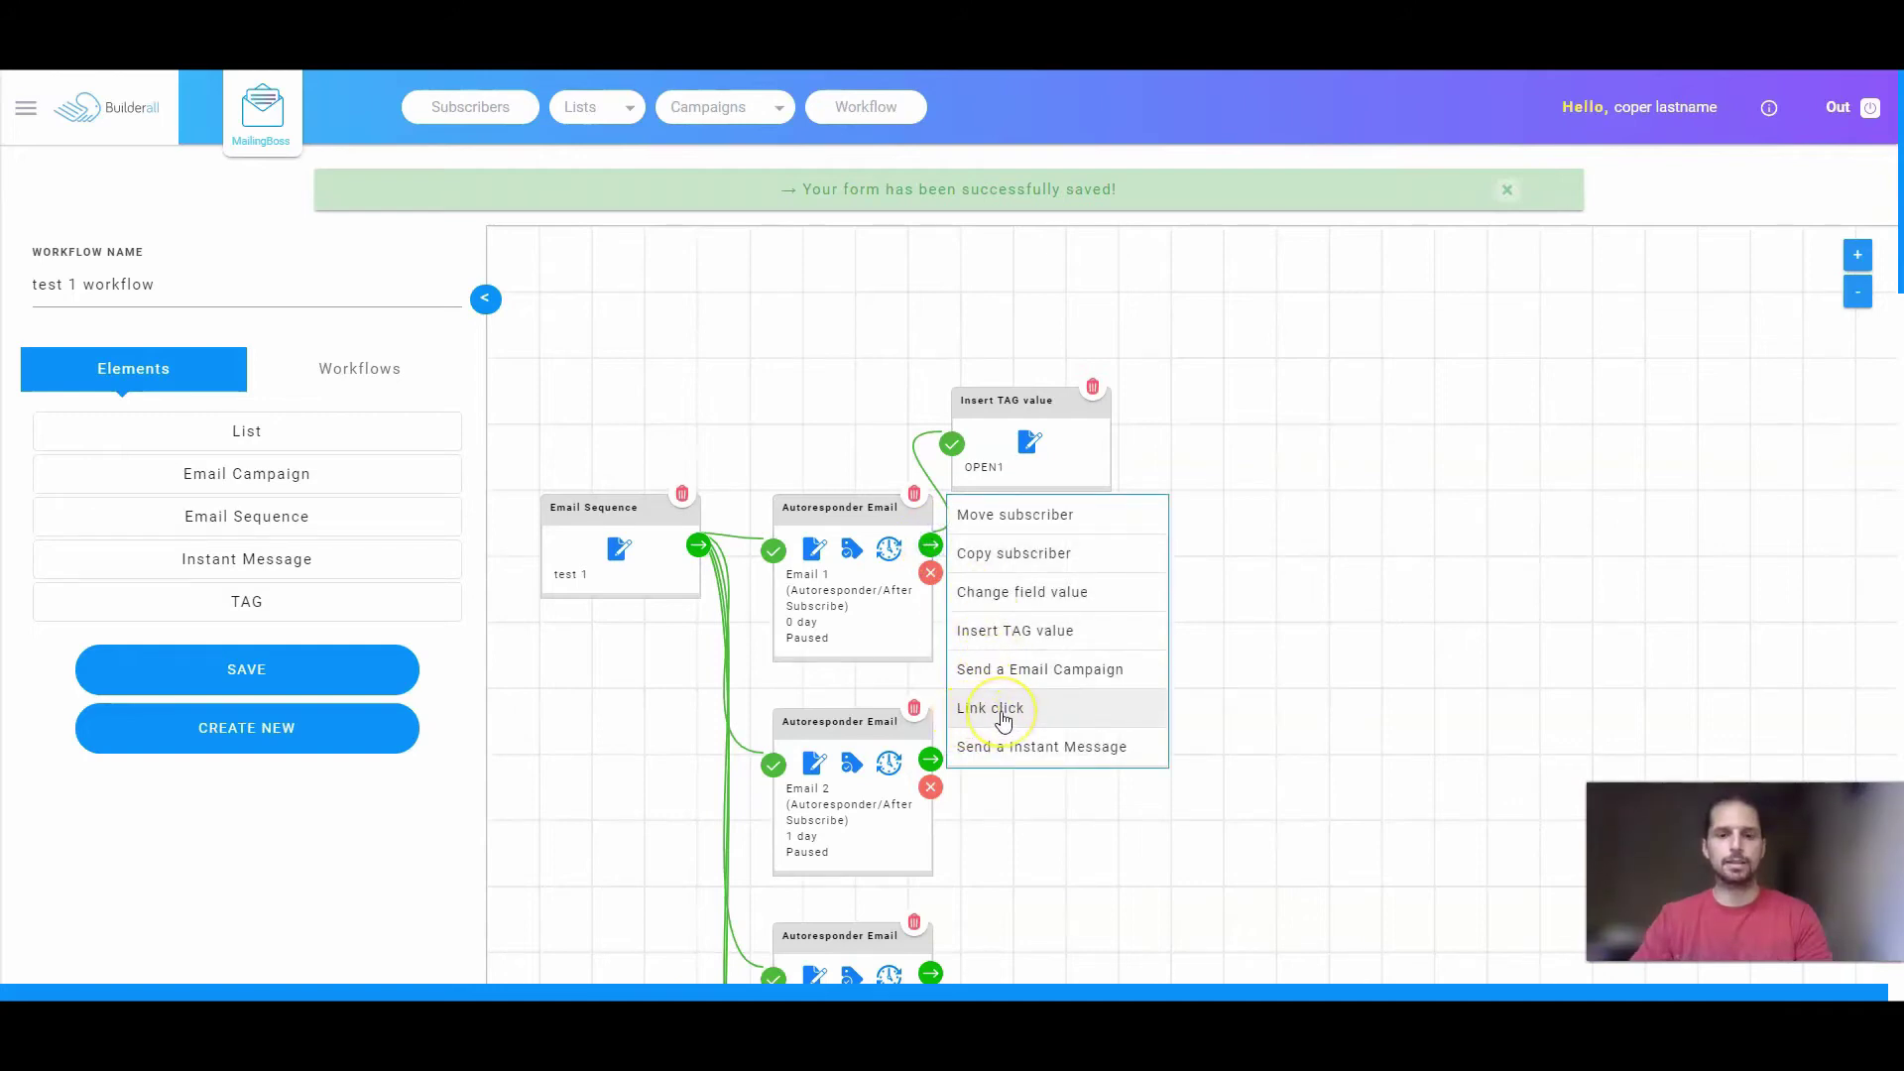
{"action": "left_click", "coordinate": [1001, 711]}
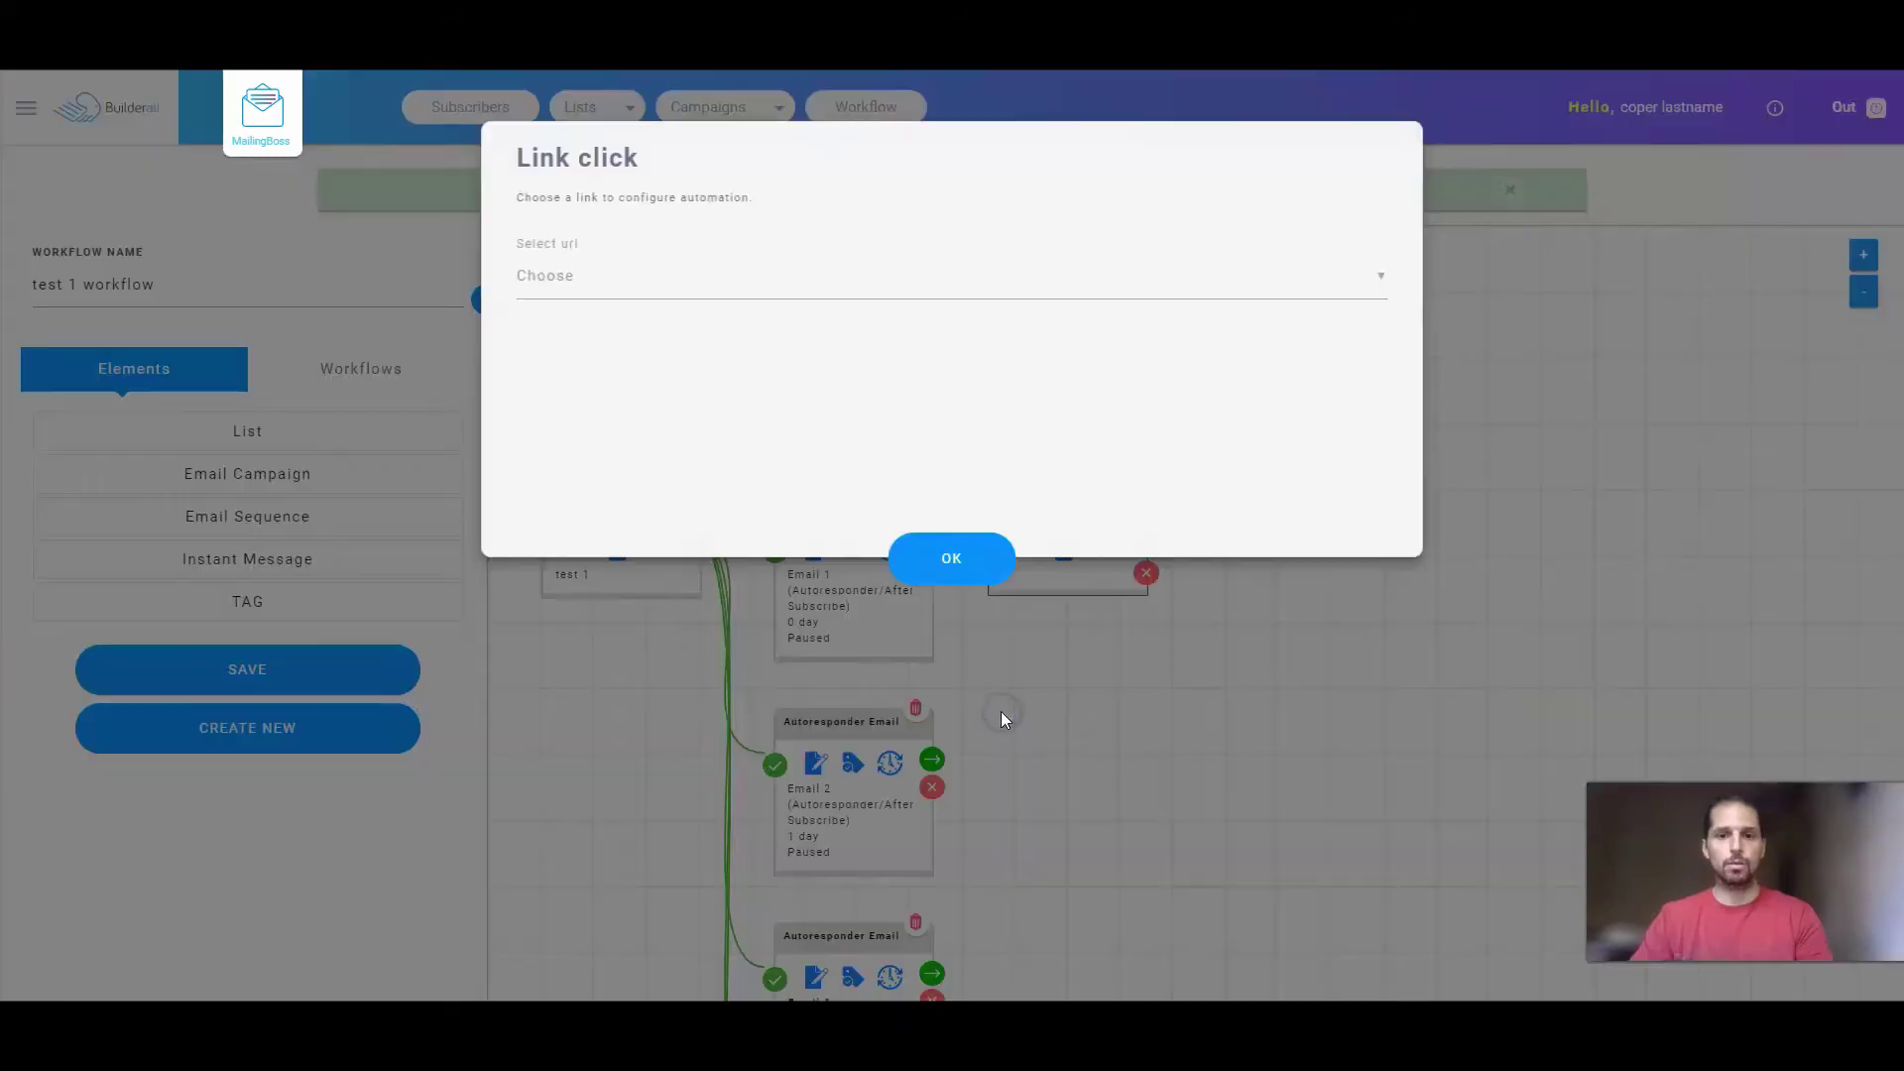
{"action": "left_click", "coordinate": [750, 281]}
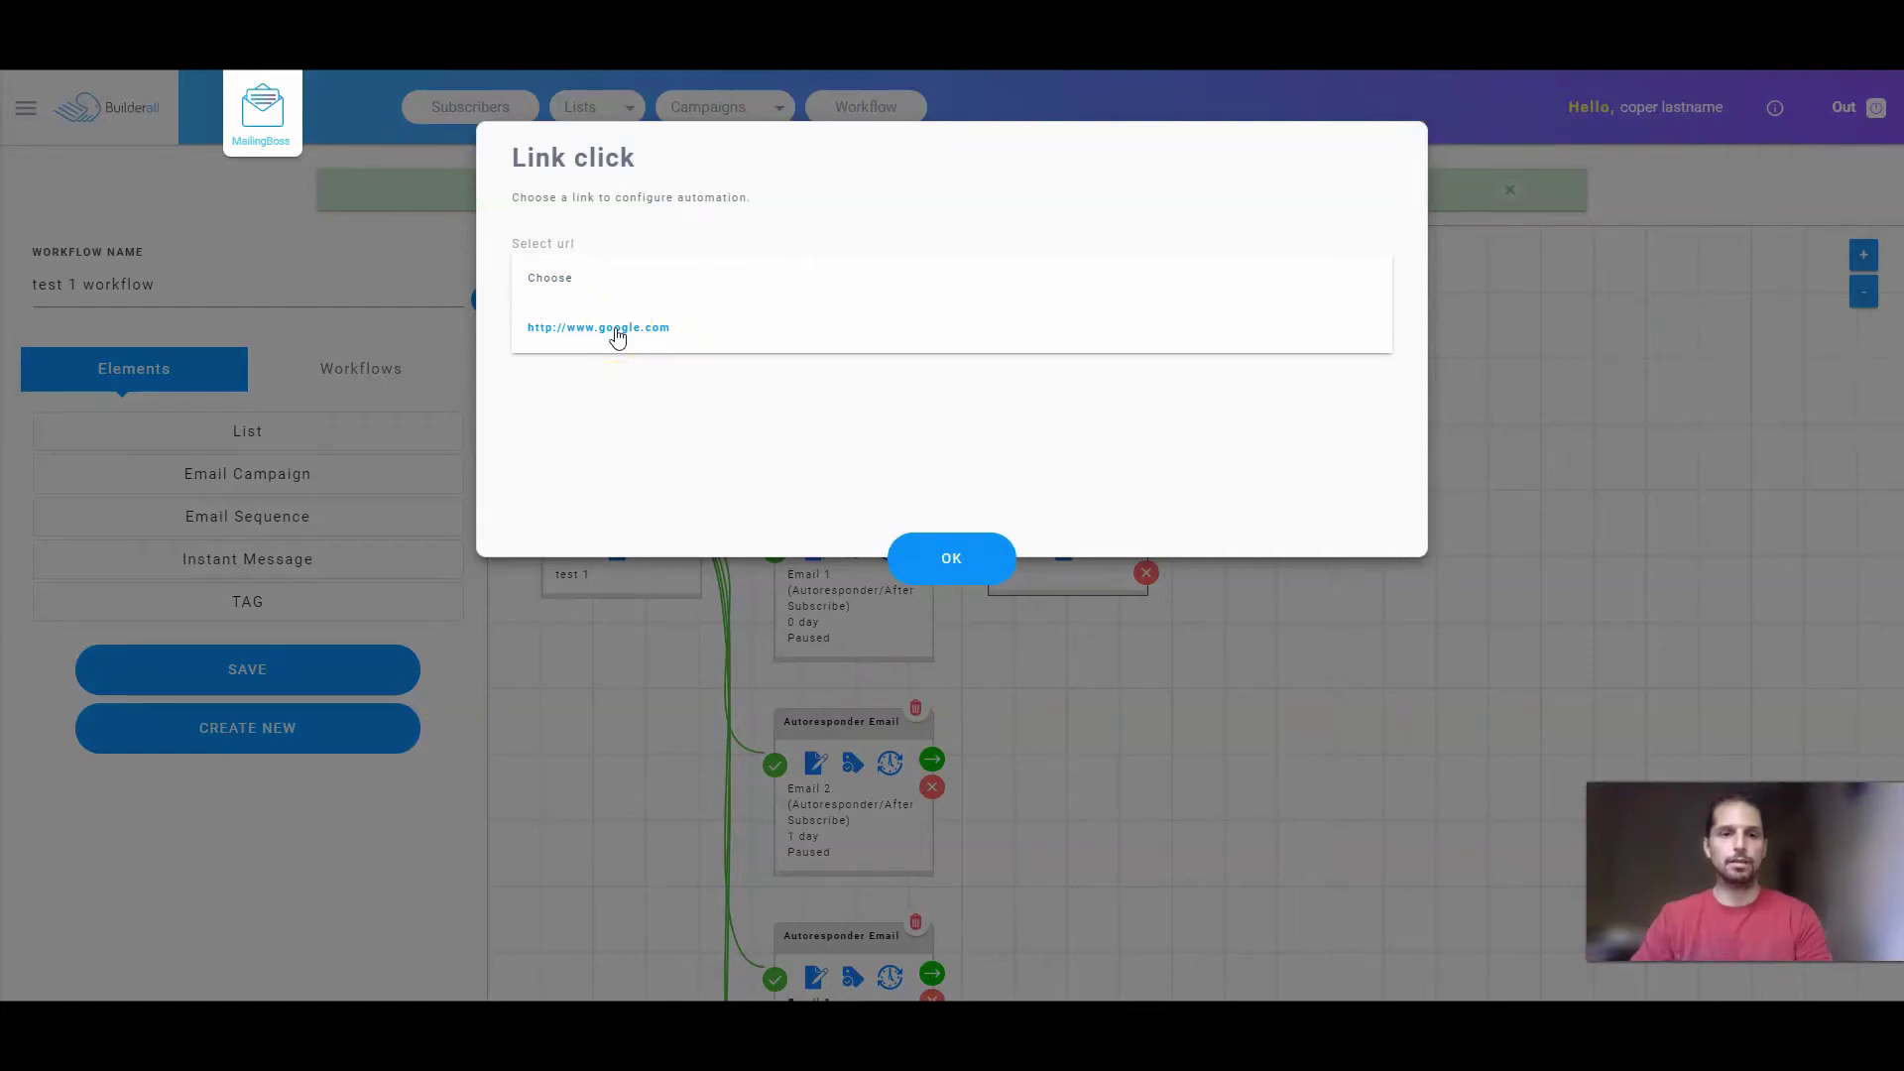
{"action": "left_click", "coordinate": [647, 337]}
{"action": "left_click", "coordinate": [966, 556]}
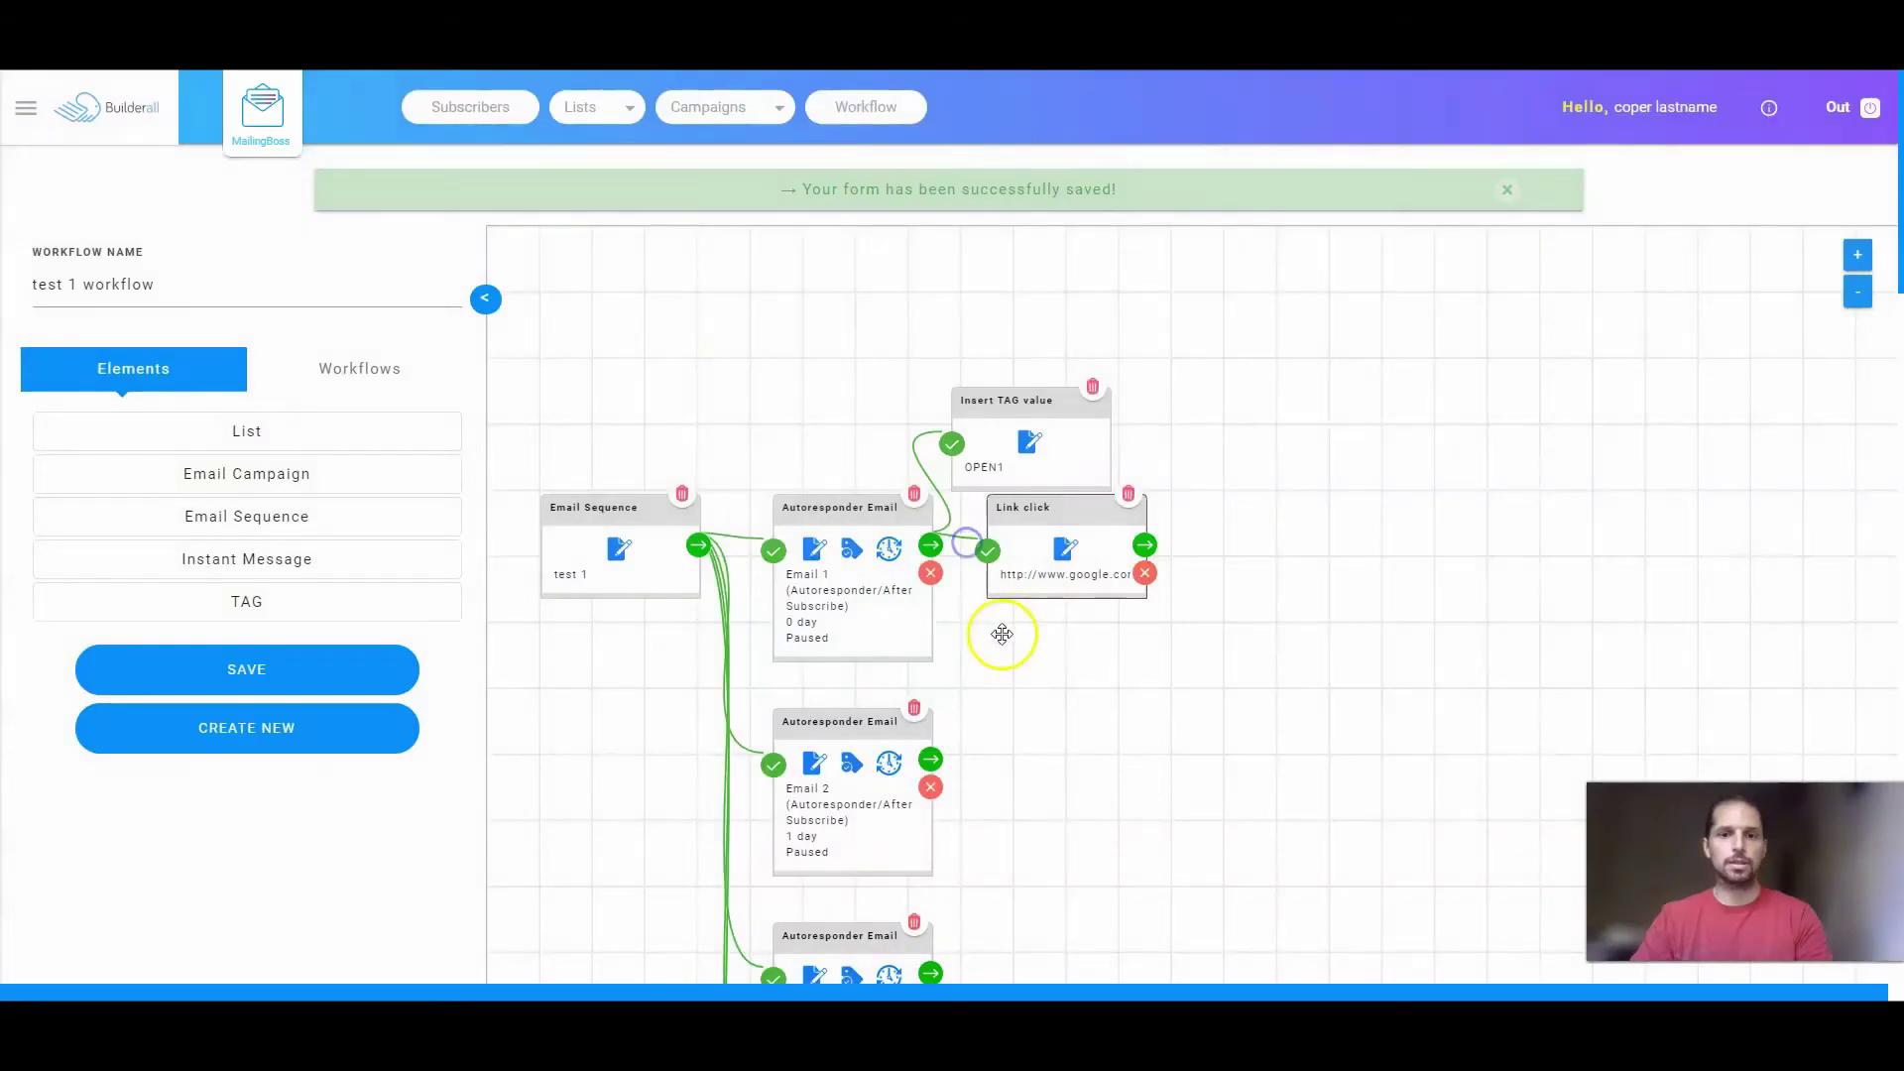
{"action": "left_click_drag", "start_coordinate": [1033, 510], "coordinate": [1033, 545]}
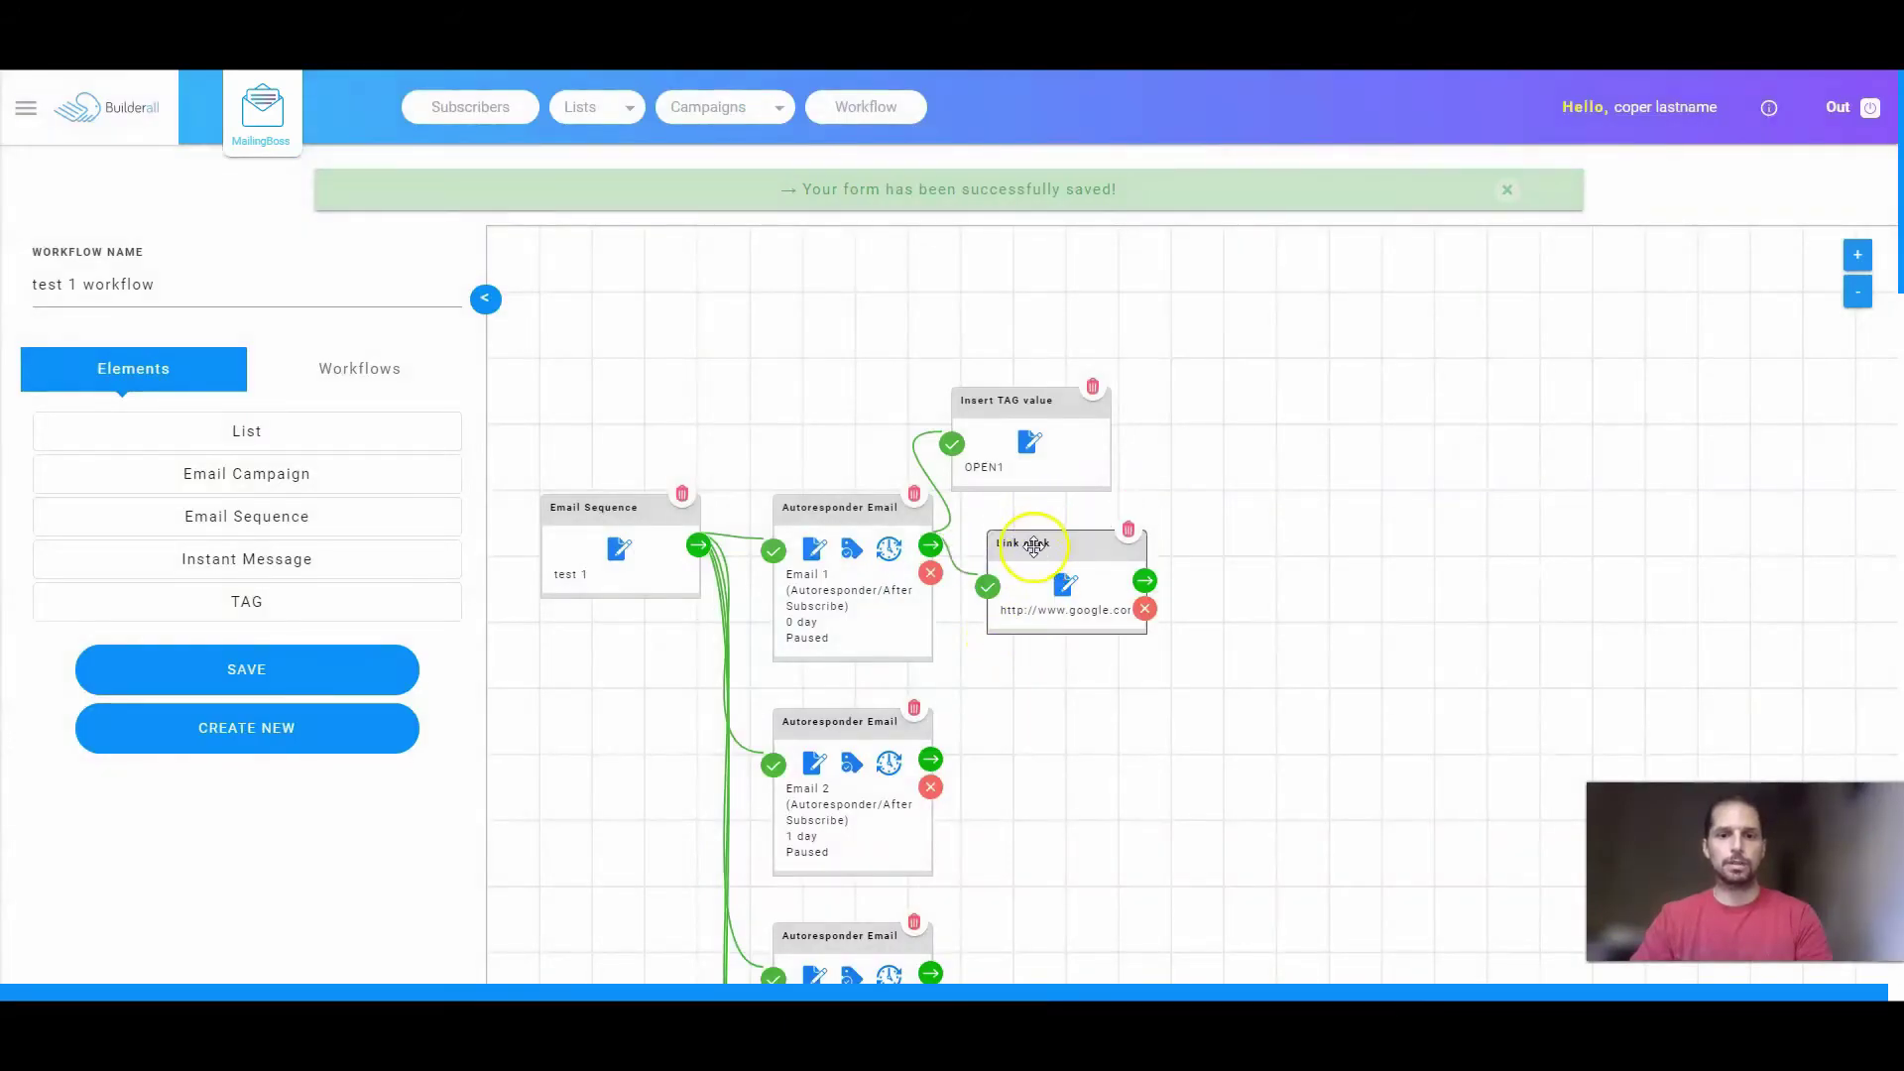
Add an Insert TAG value action to the Google link click's positive path with the new tag click-google-email1
{"action": "left_click", "coordinate": [1144, 582]}
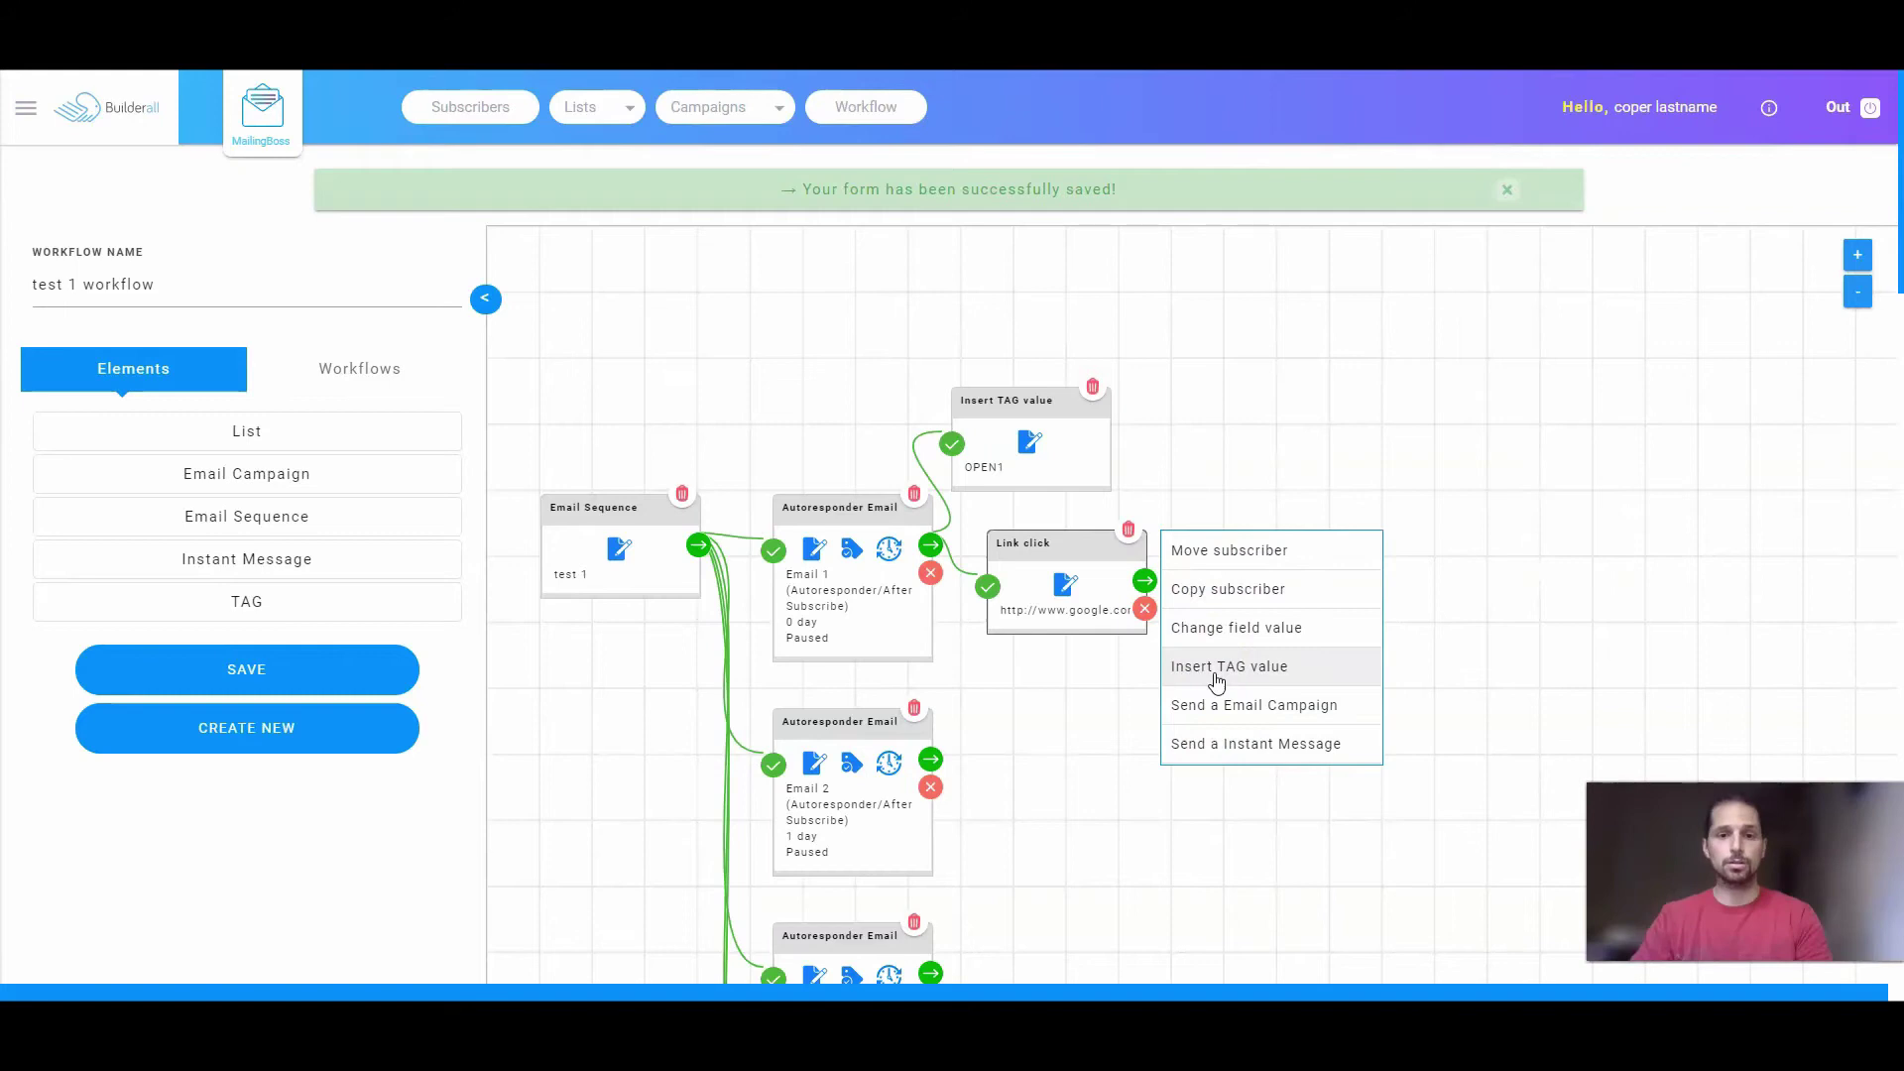
{"action": "left_click", "coordinate": [1188, 565]}
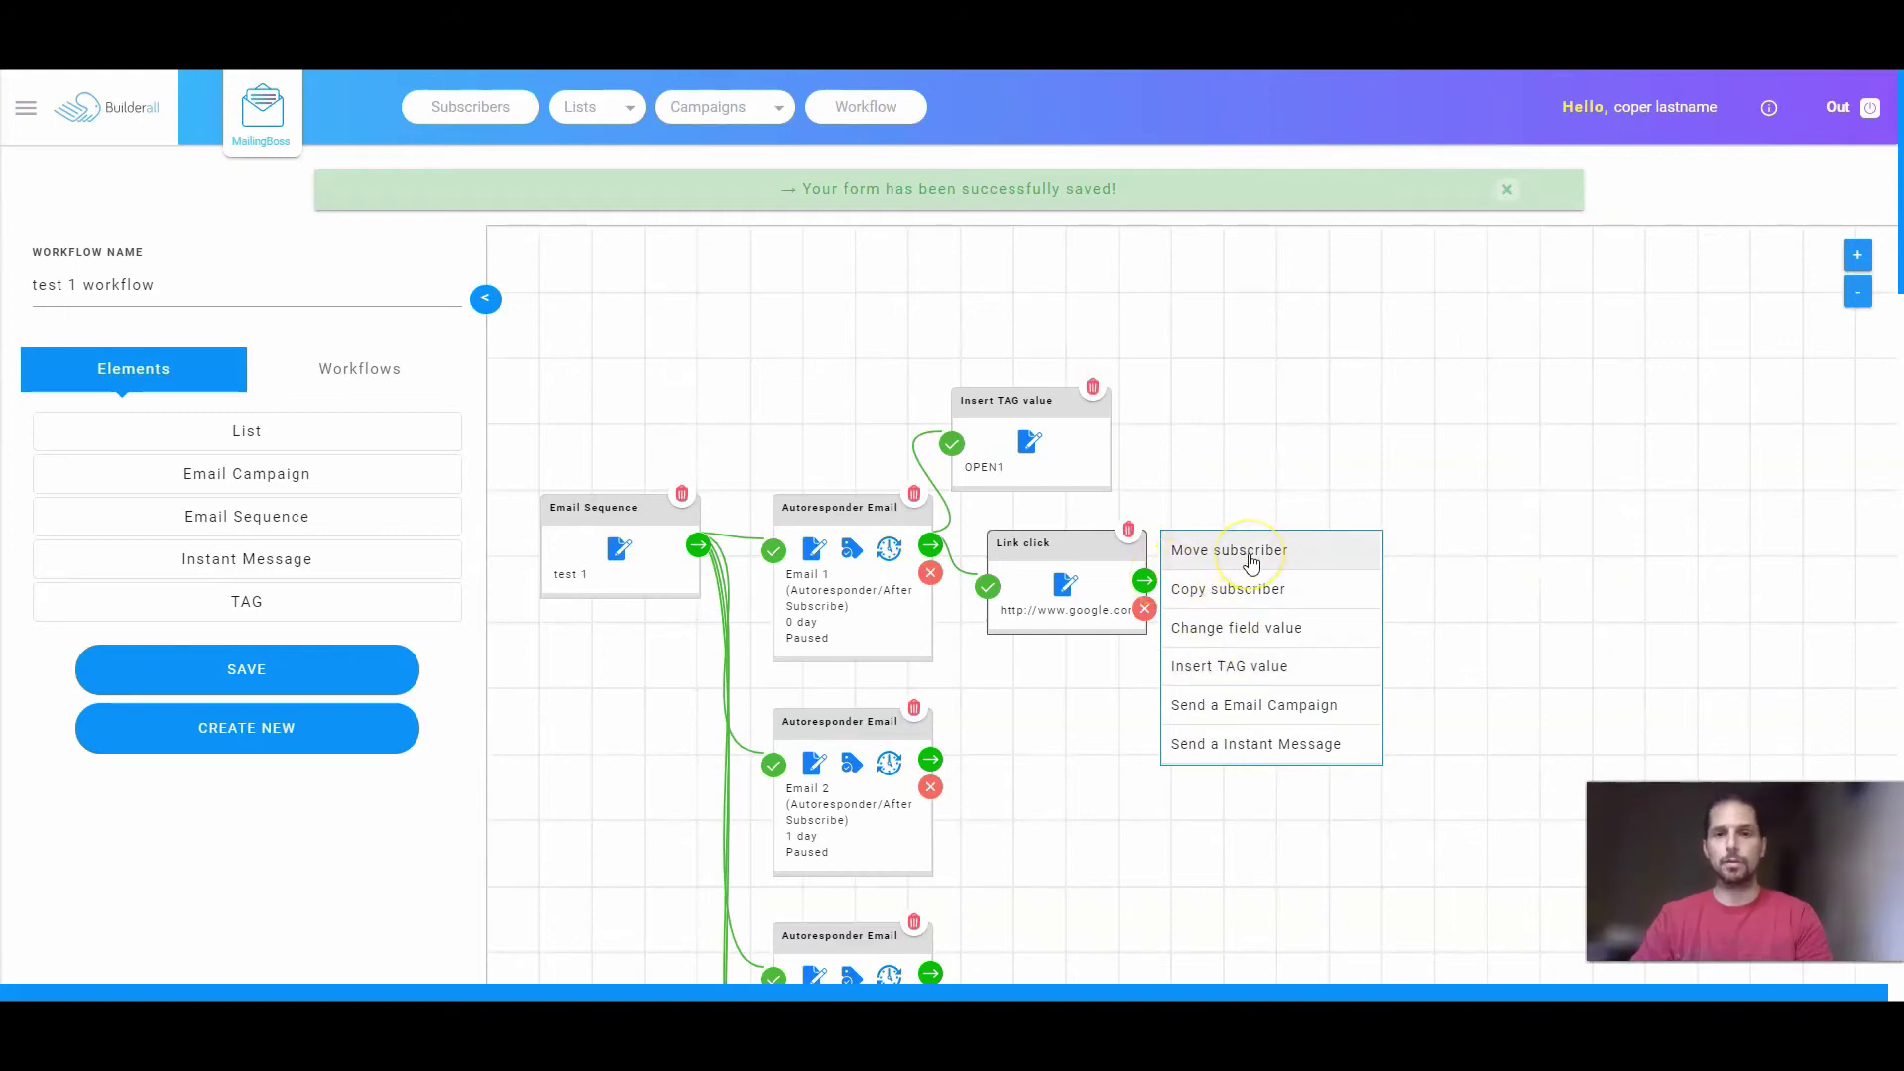
{"action": "left_click", "coordinate": [1259, 593]}
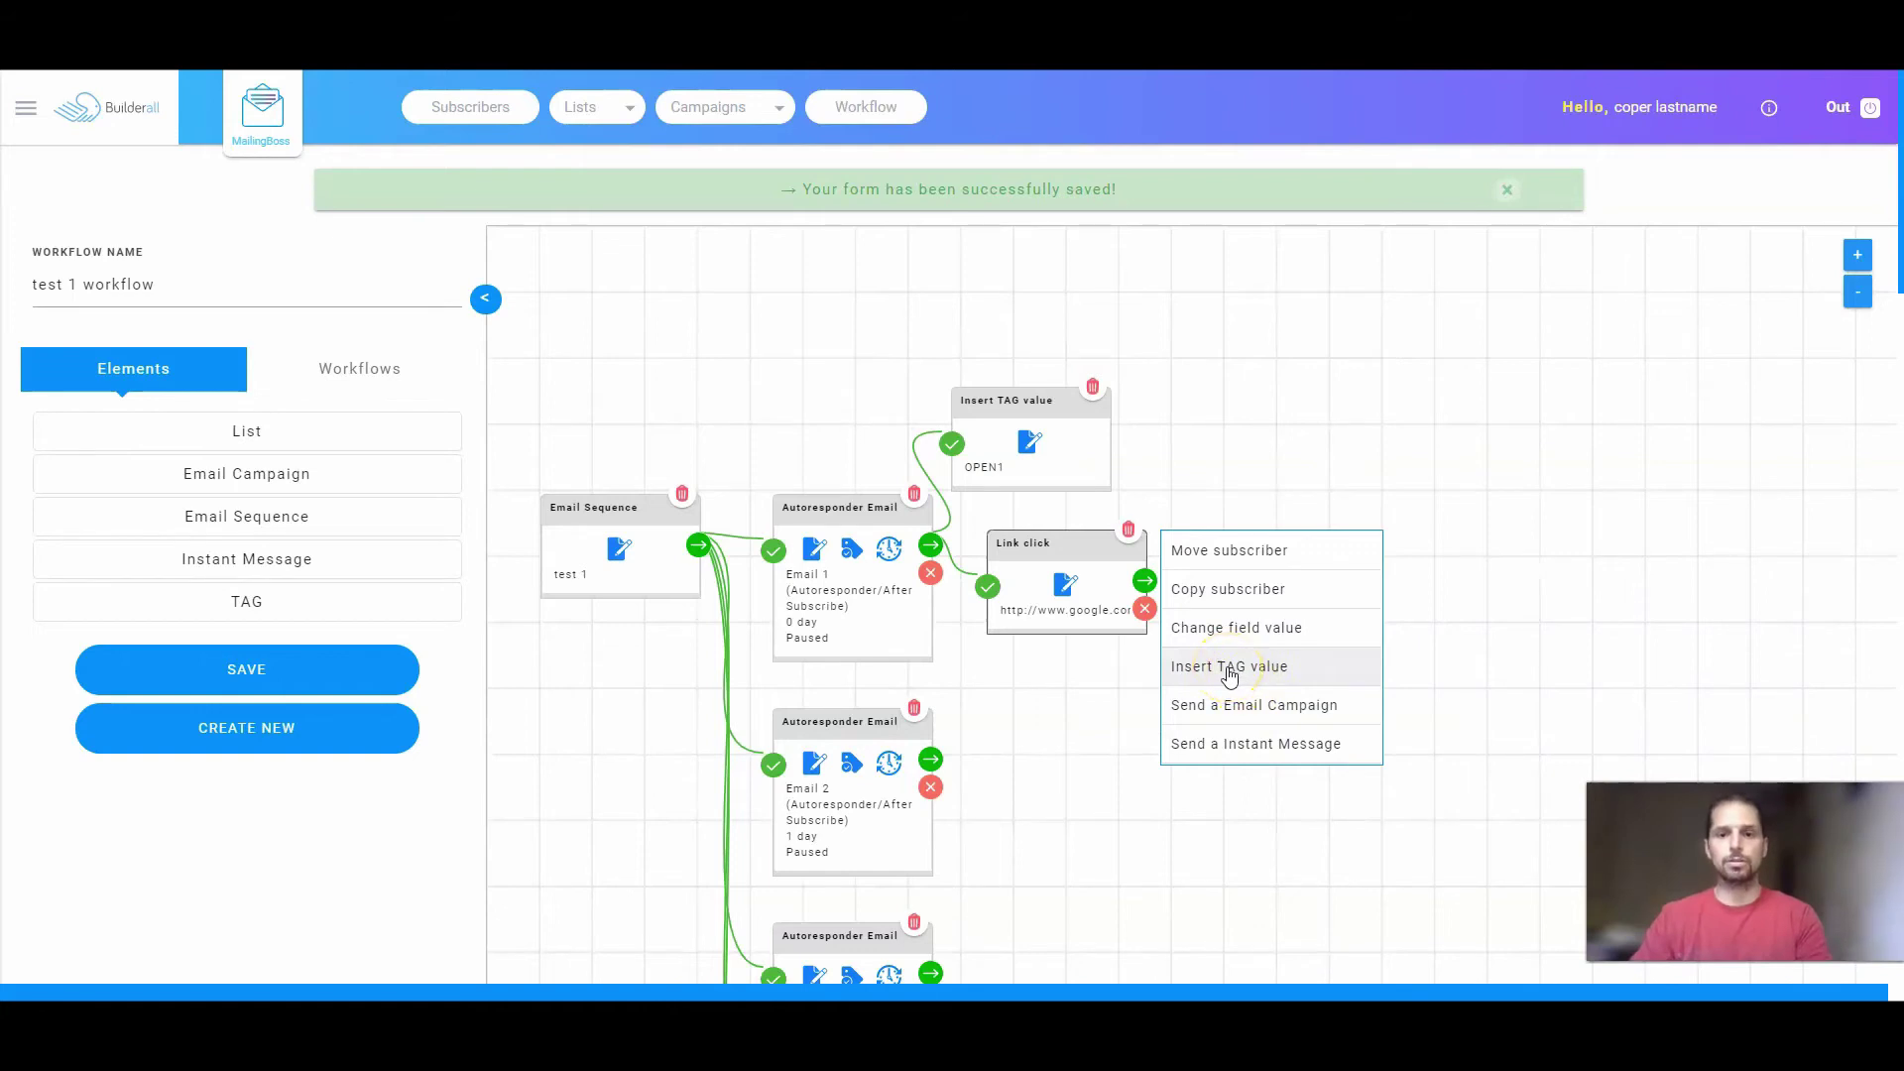
{"action": "left_click", "coordinate": [1228, 674]}
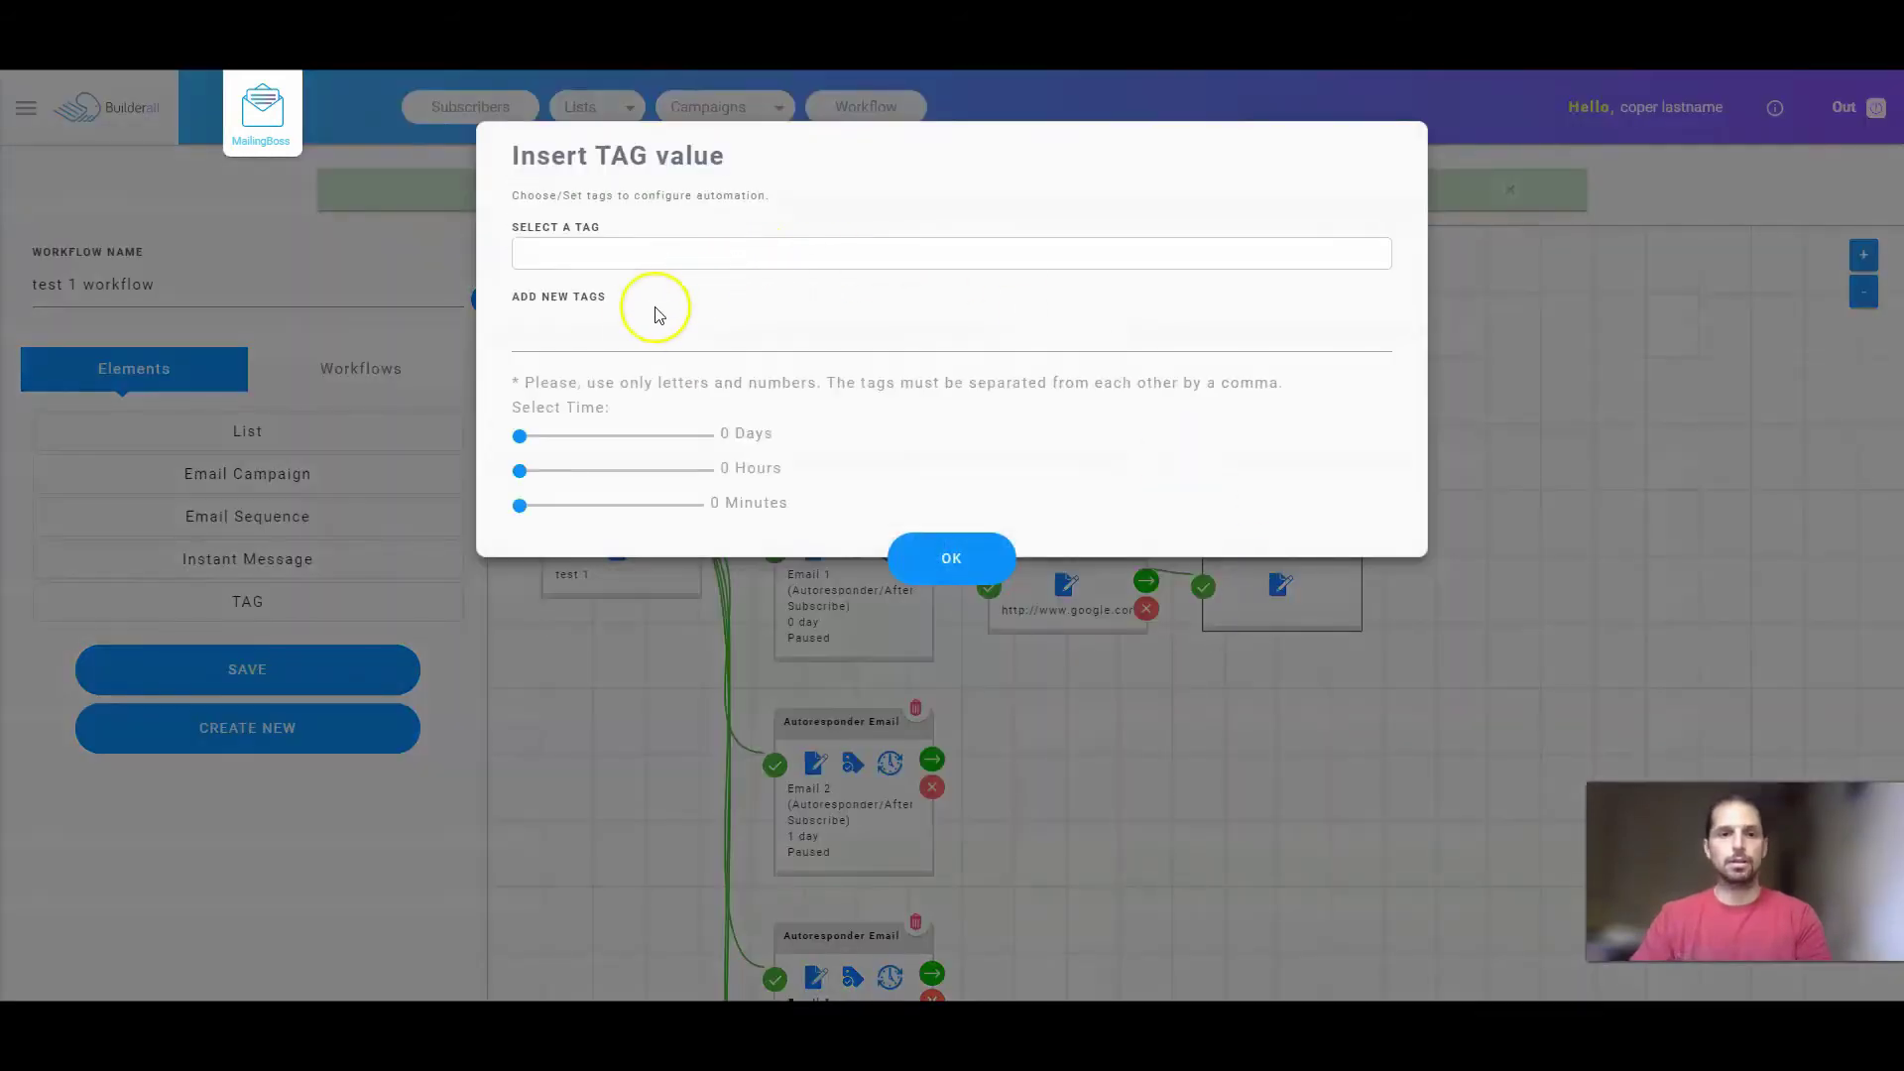
{"action": "left_click", "coordinate": [566, 332]}
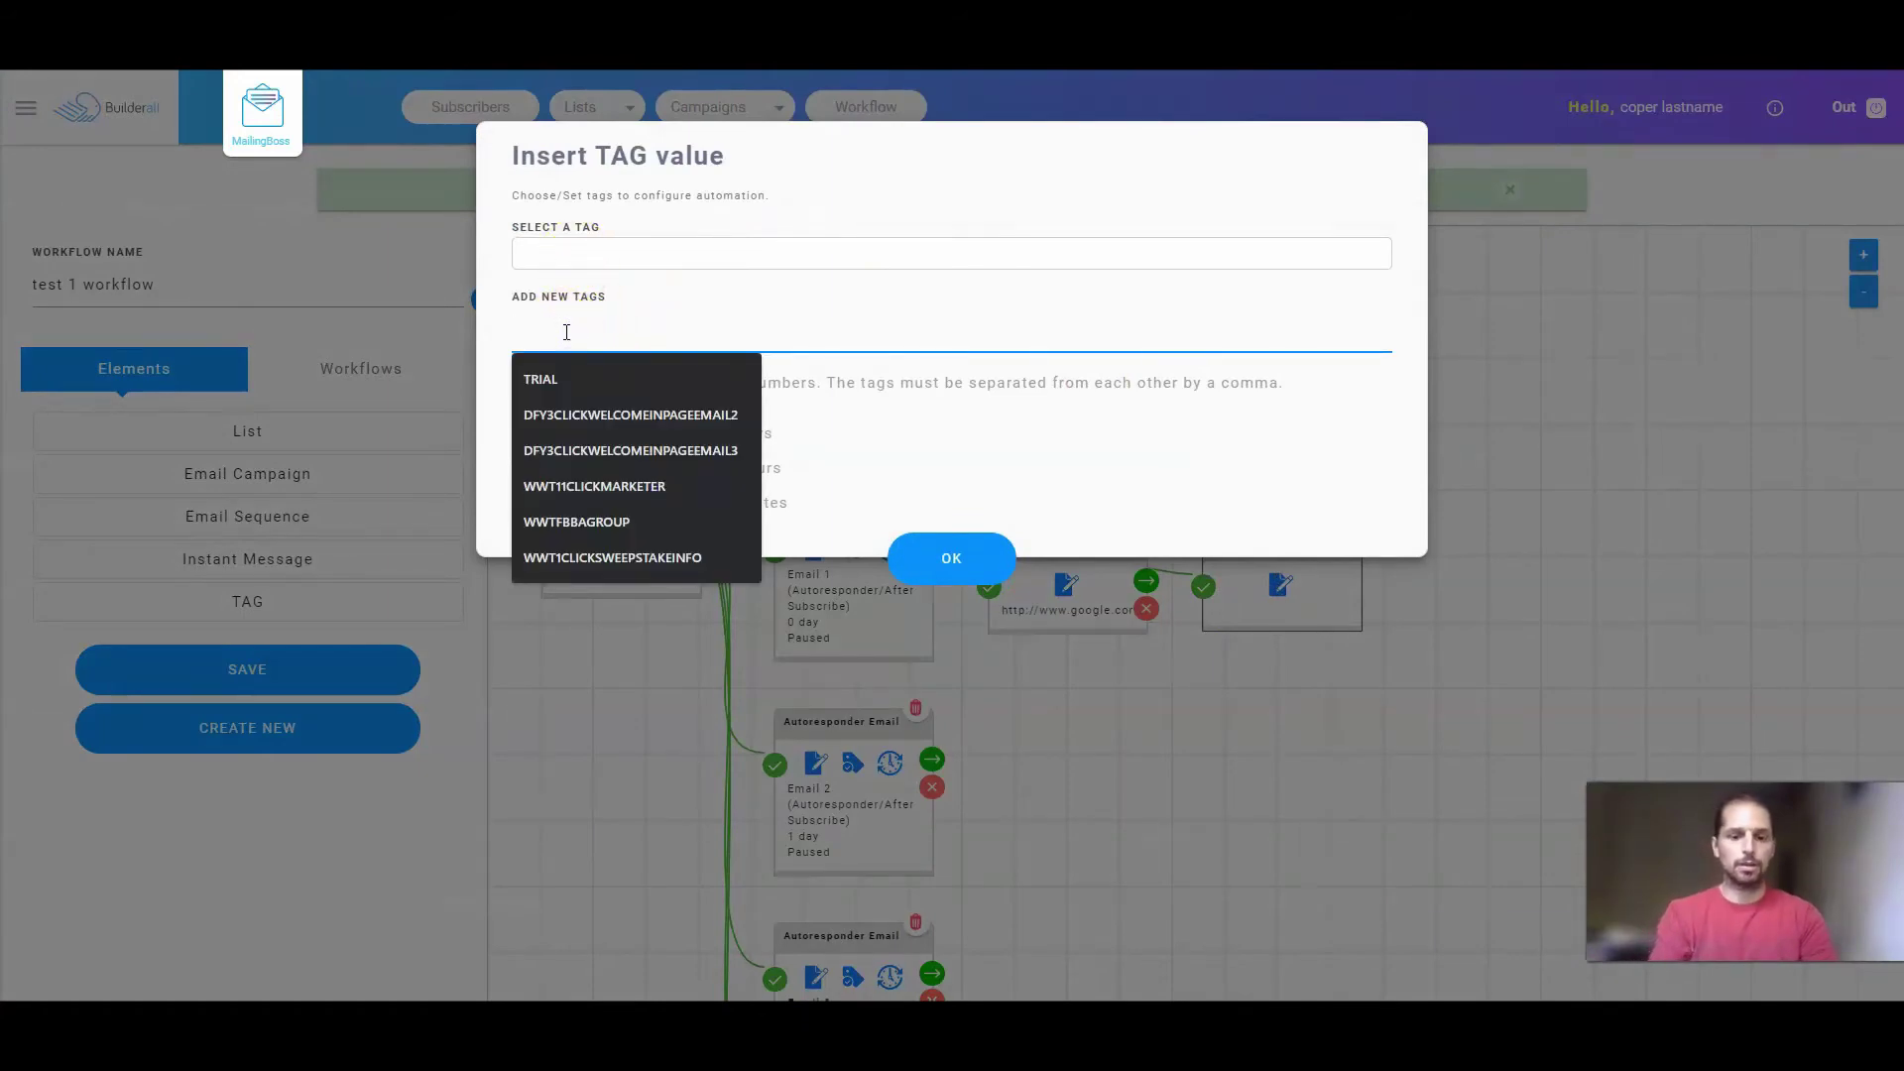
{"action": "type", "text": "click"}
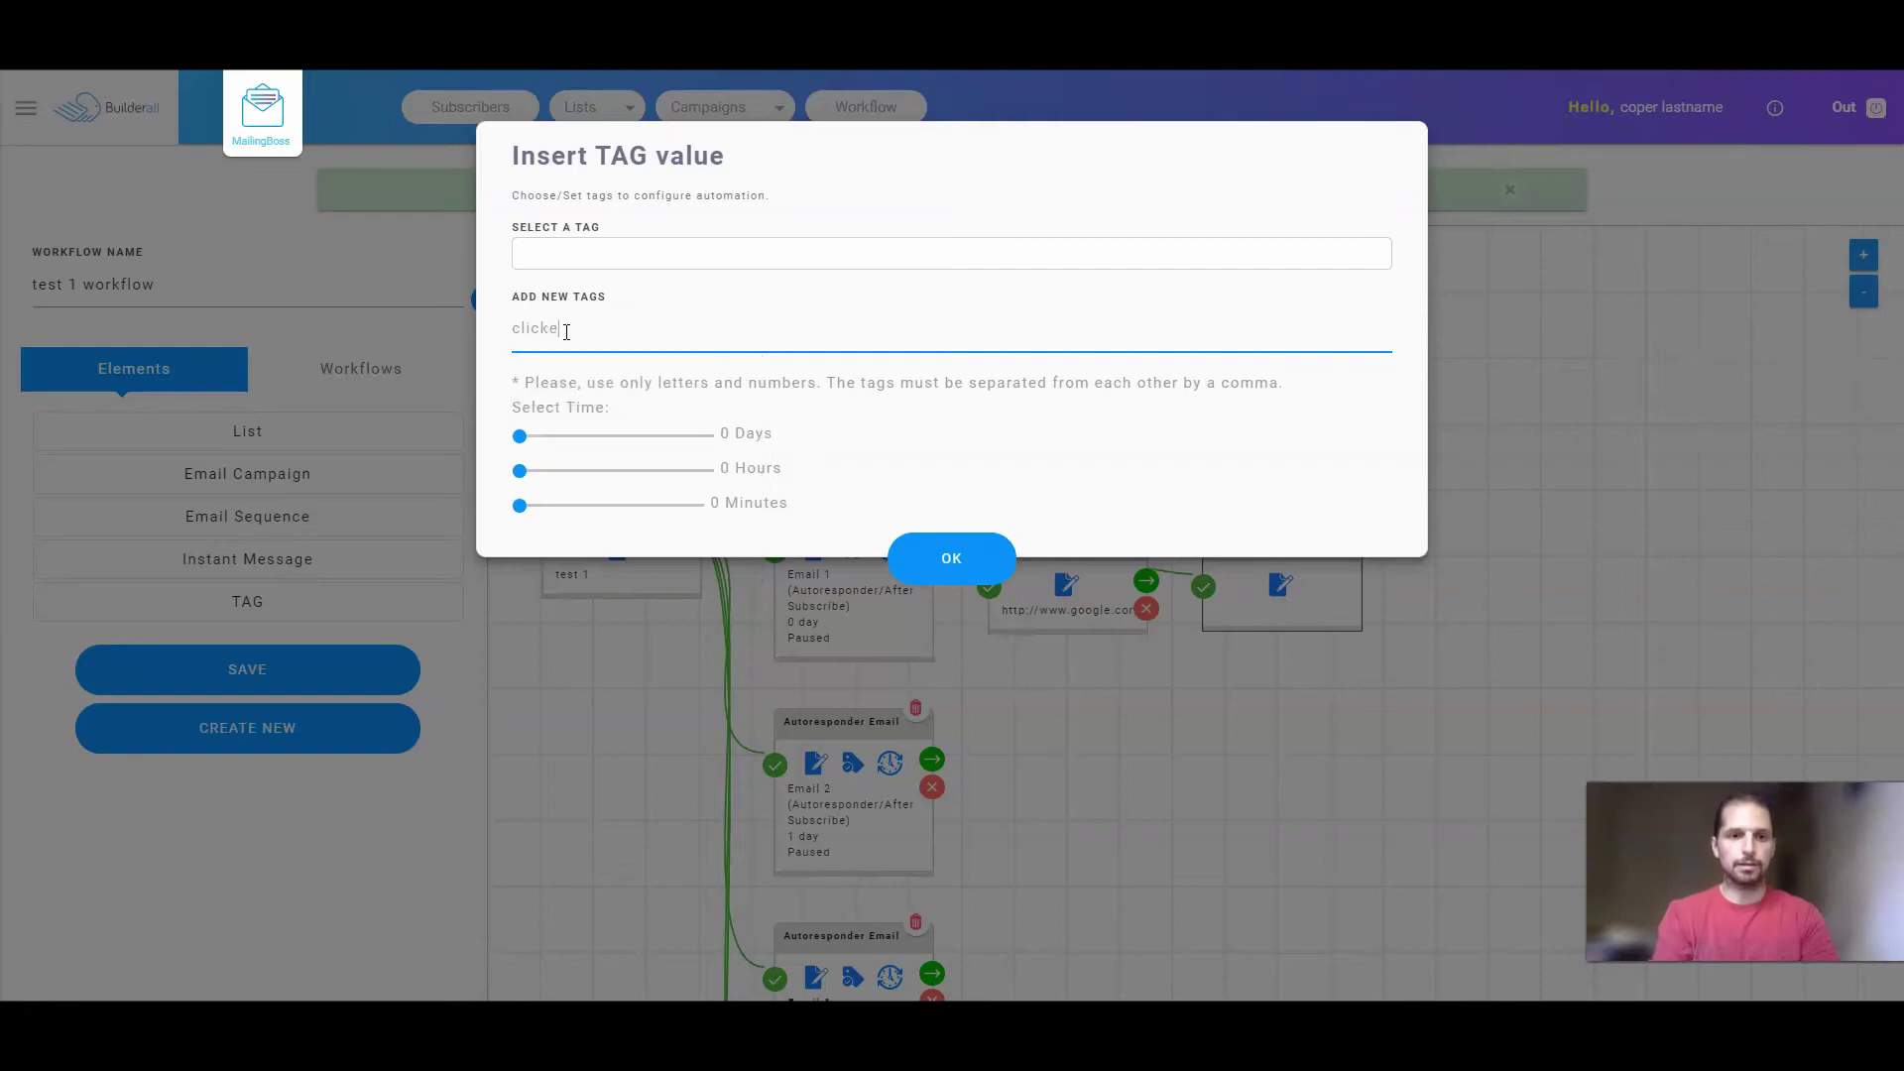
{"action": "type", "text": "1"}
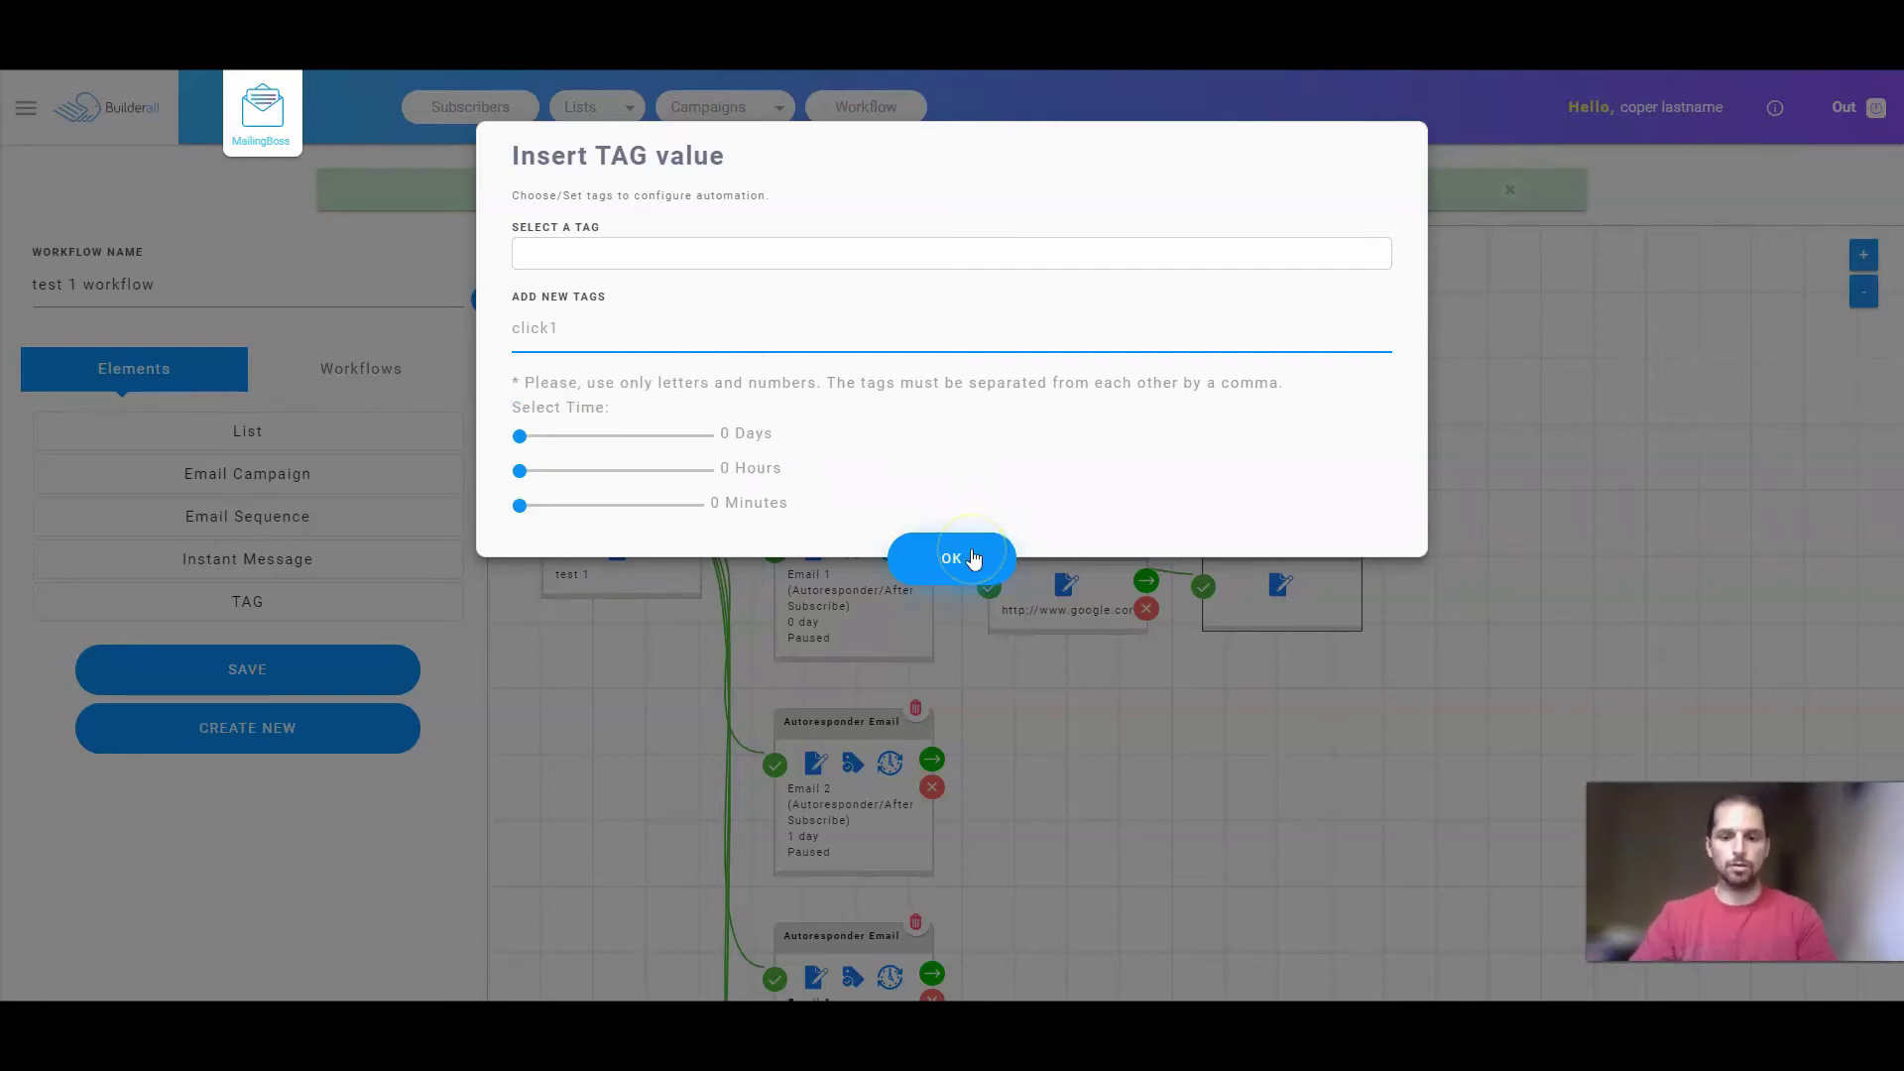
{"action": "key", "text": "BackSpace"}
{"action": "type", "text": "-oogl"}
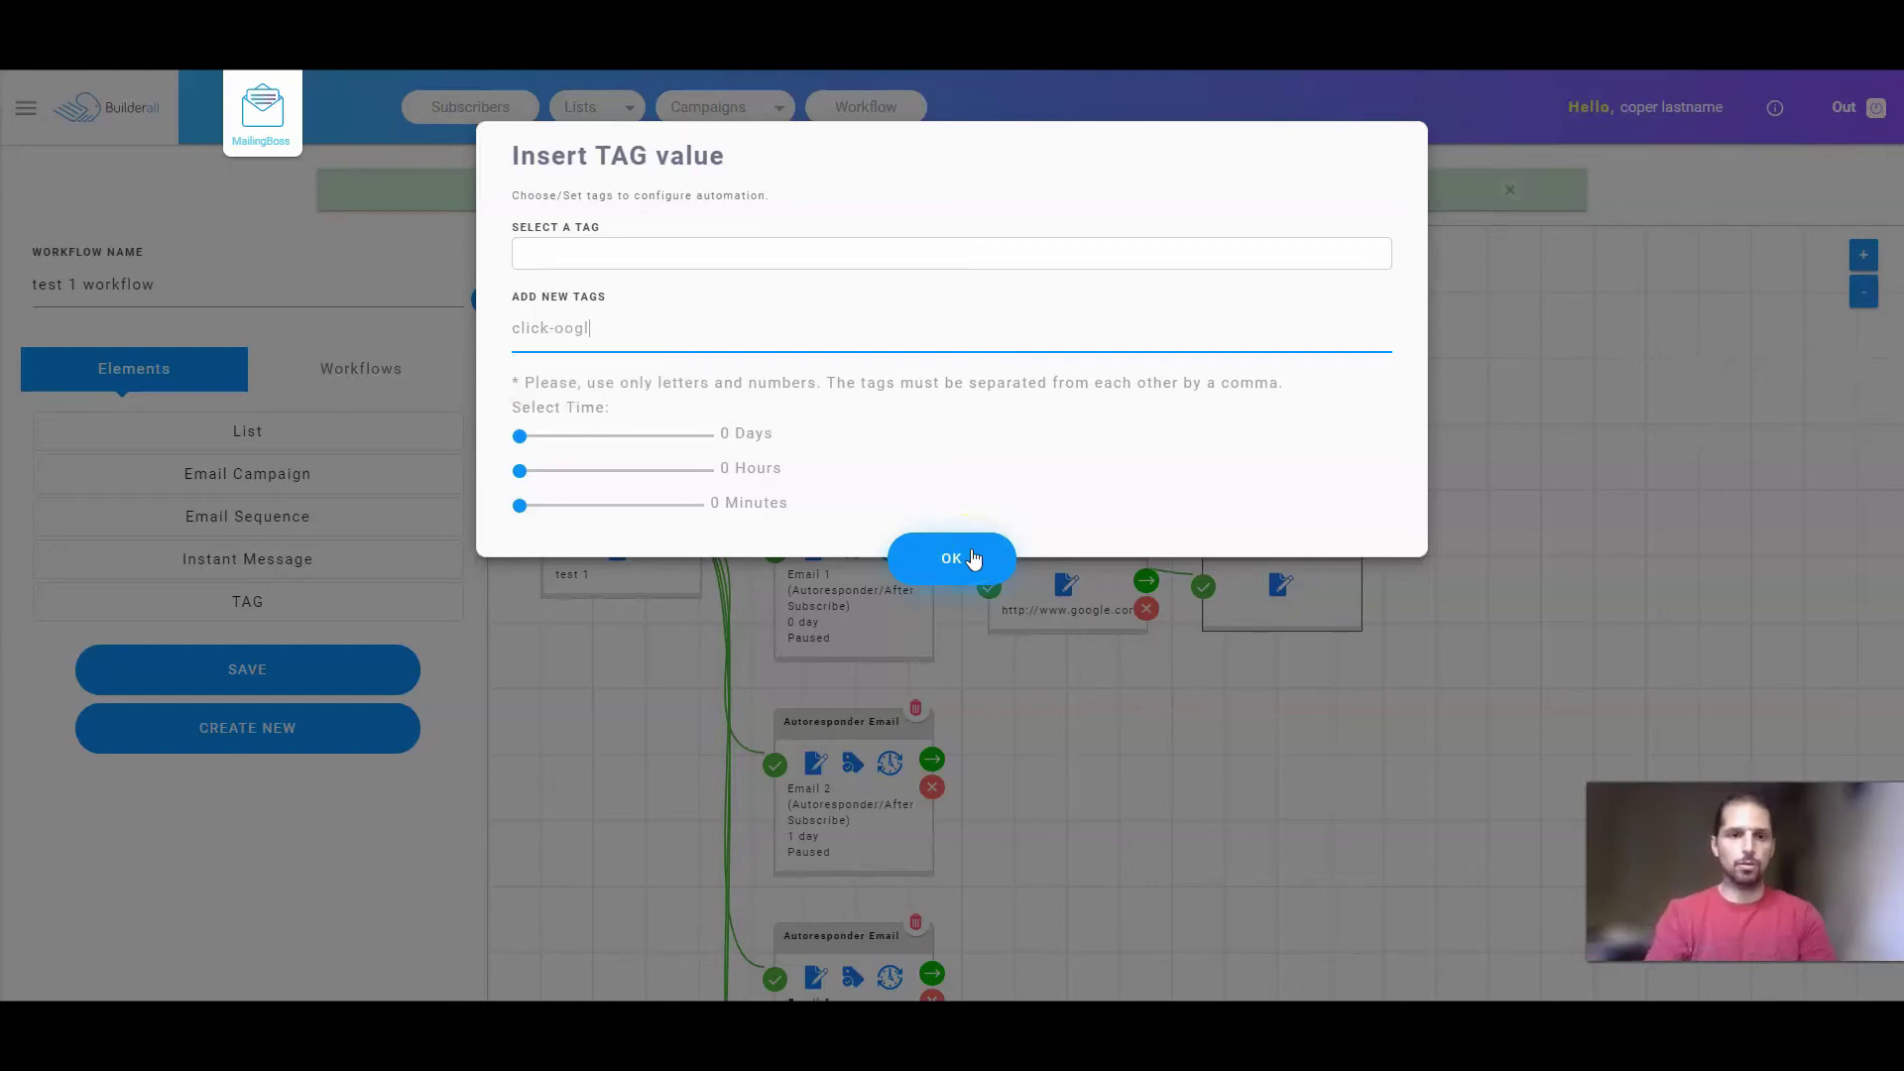
{"action": "key", "text": "BackSpace"}
{"action": "key", "text": "BackSpace"}
{"action": "key", "text": "BackSpace"}
{"action": "key", "text": "BackSpace"}
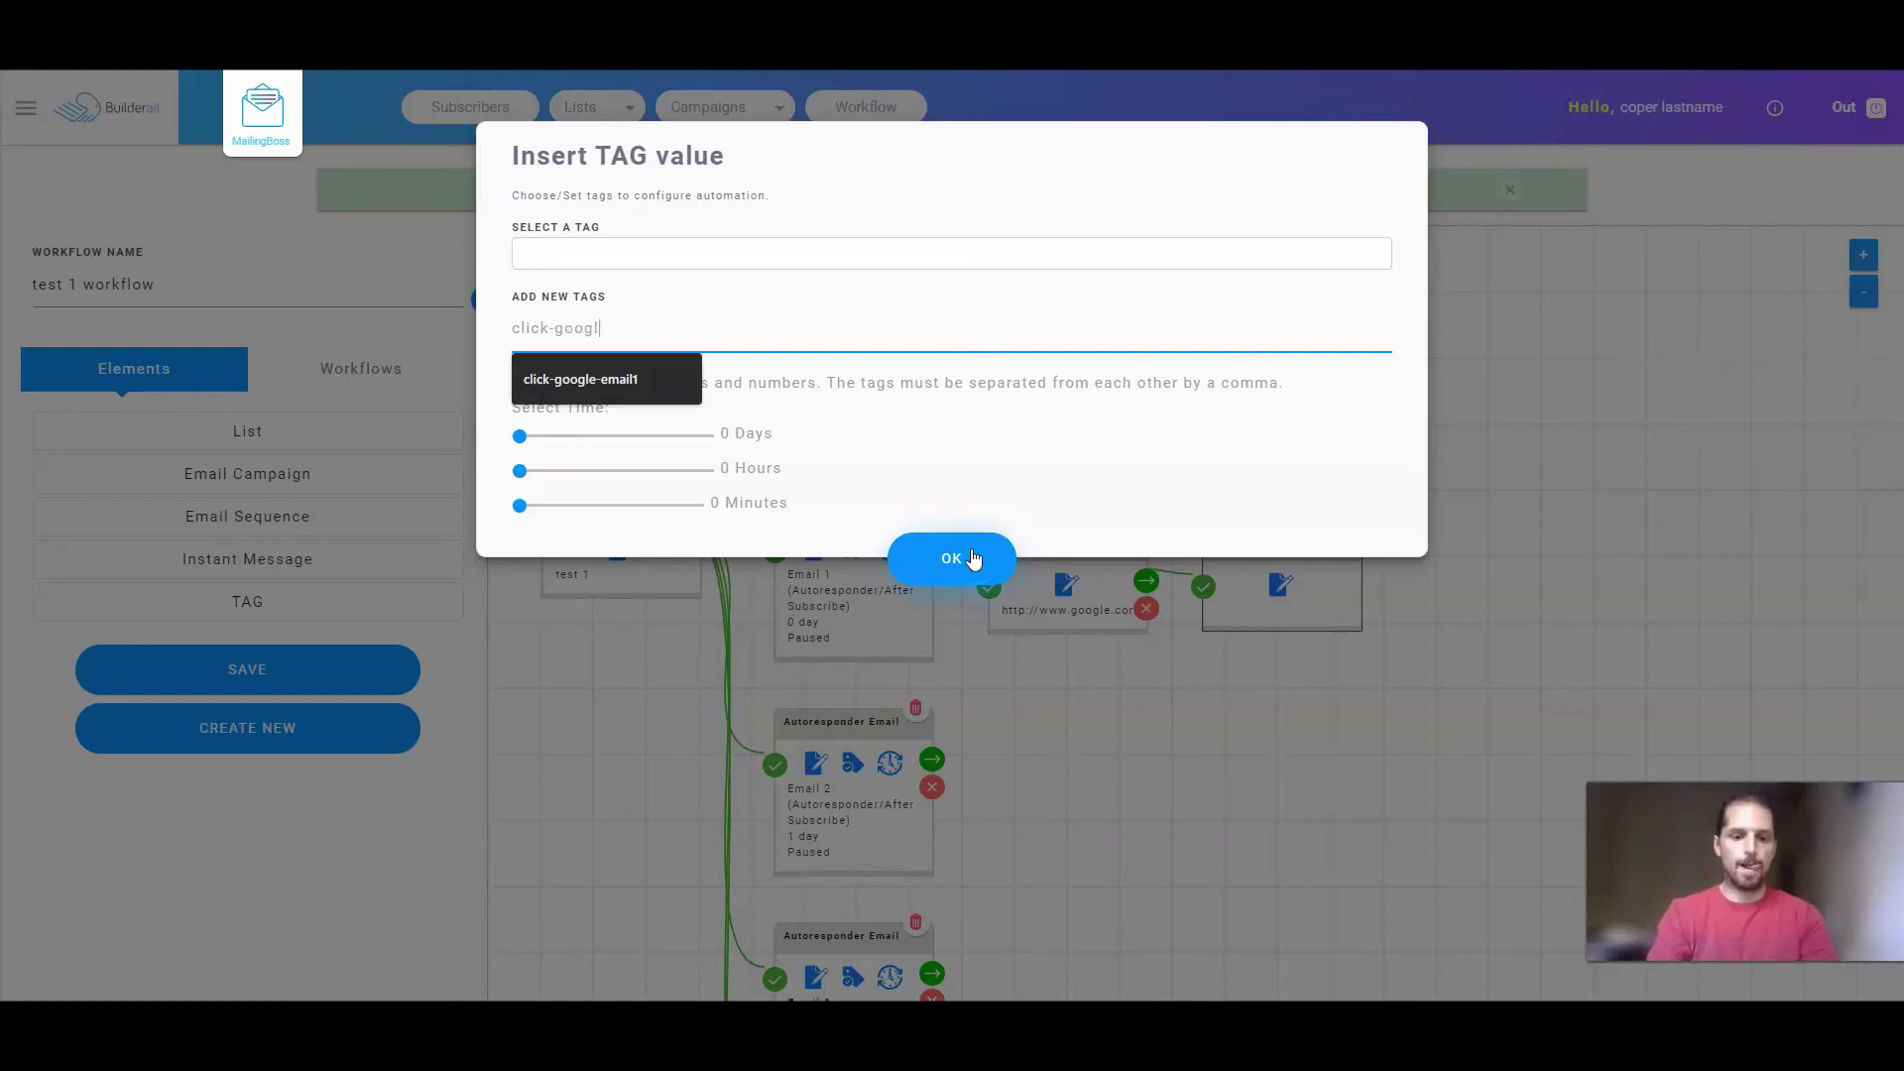
{"action": "type", "text": "google-email1"}
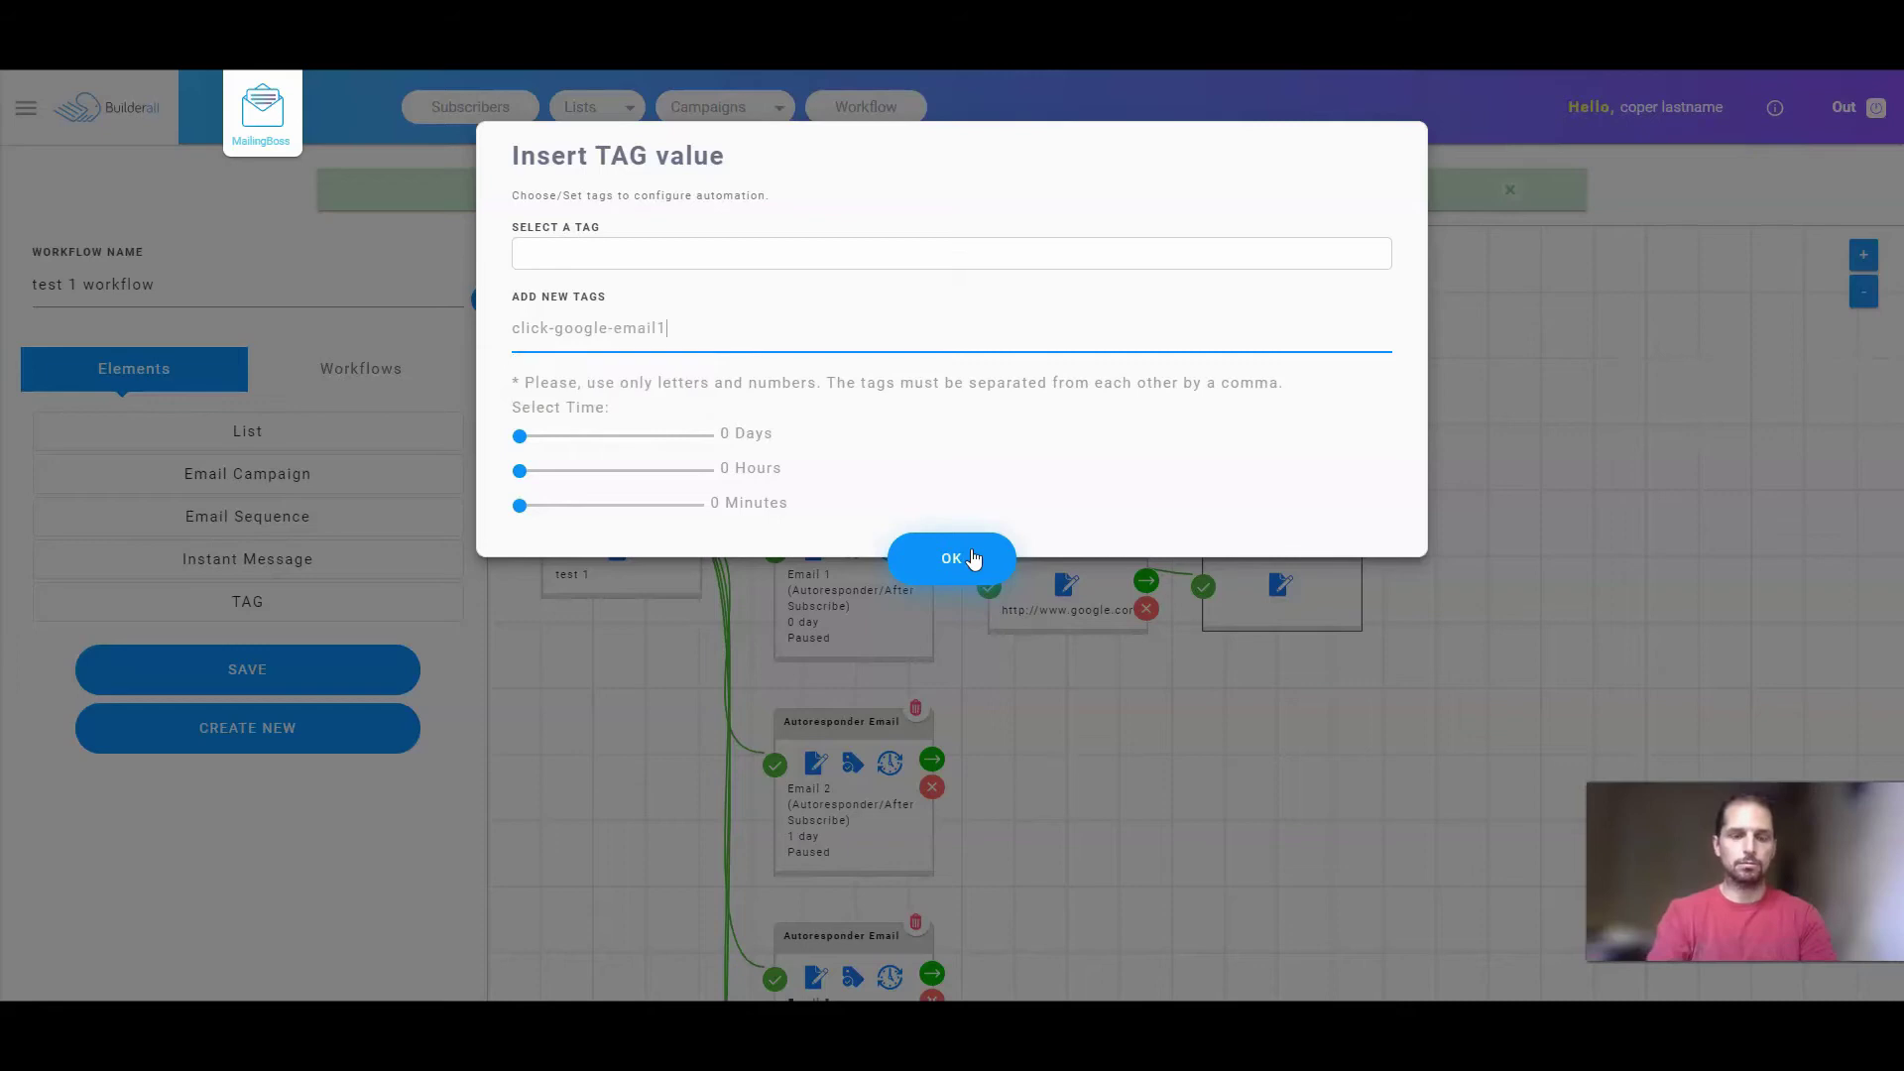
{"action": "left_click", "coordinate": [972, 558]}
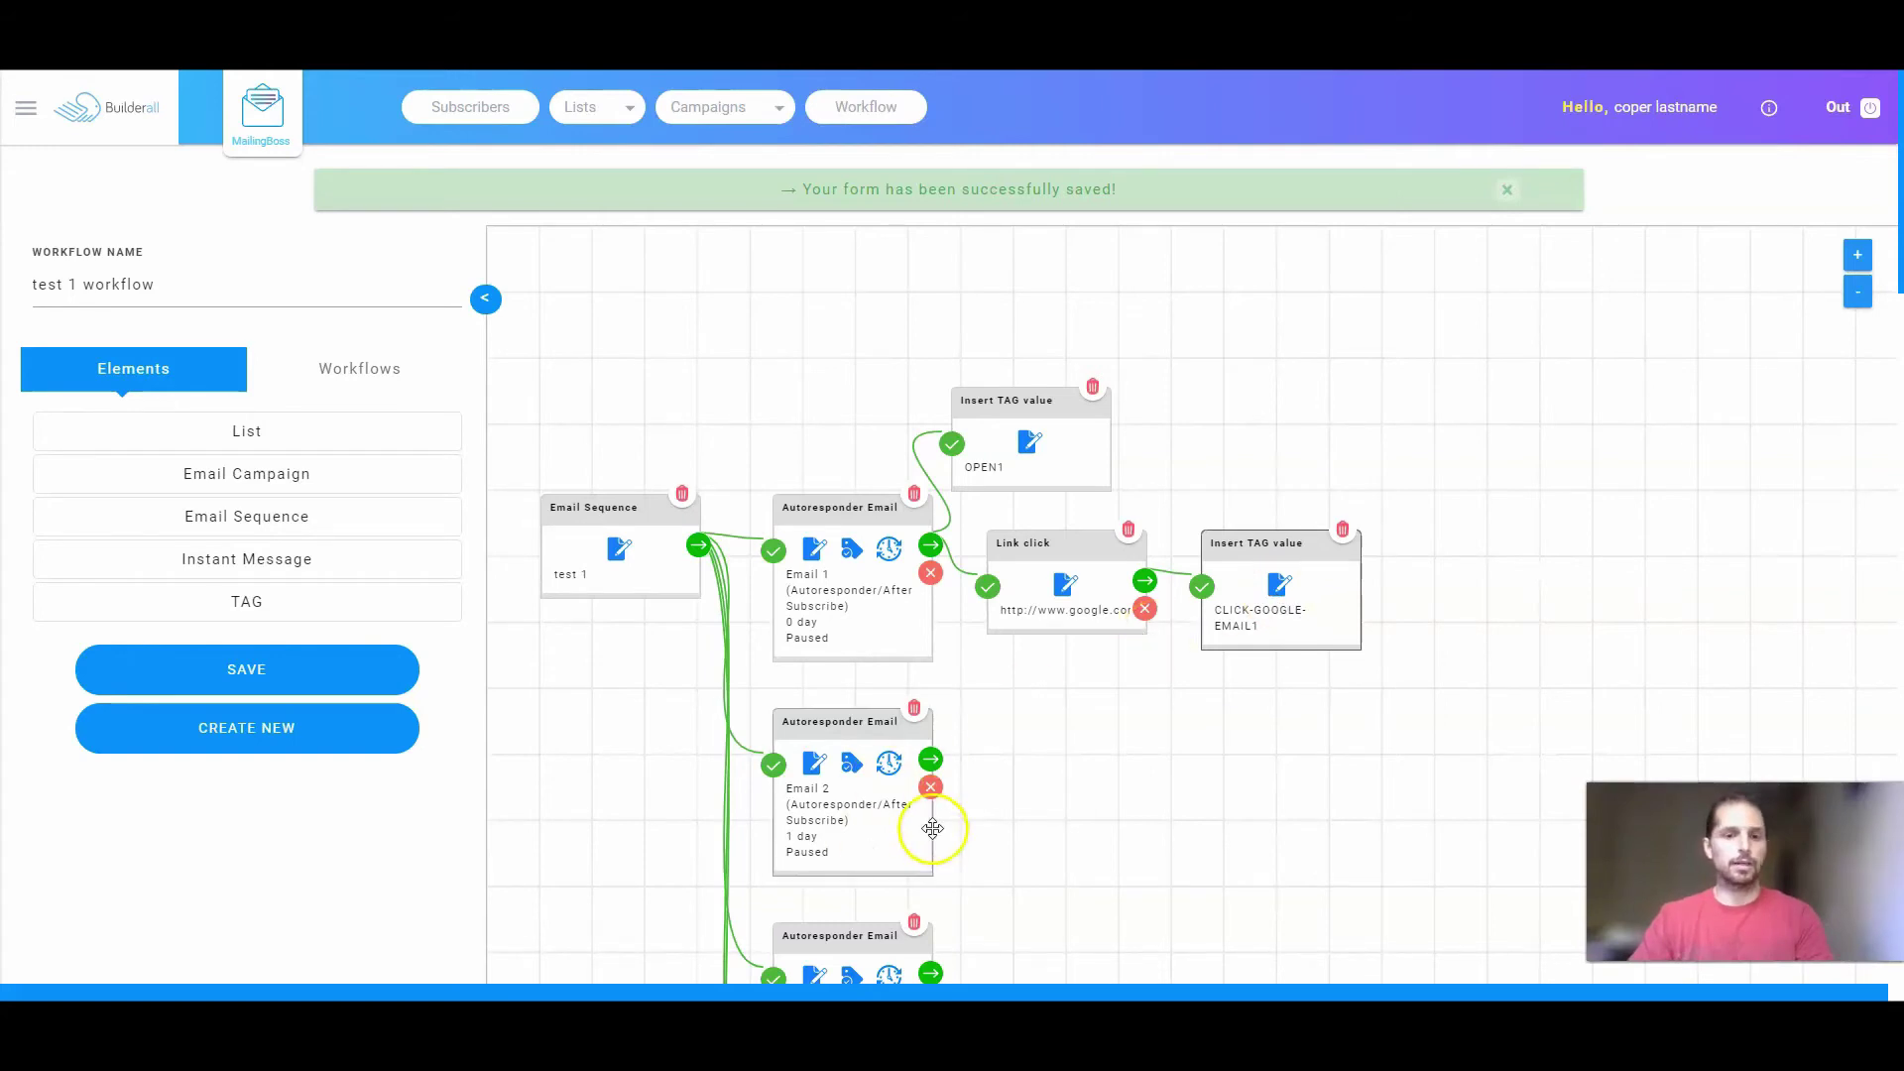
Look over the workflow name, the autoresponder emails in the sequence and the tag and link click actions attached to Email 1
{"action": "scroll", "coordinate": [937, 828], "scroll_direction": "down", "scroll_amount": 5}
{"action": "scroll", "coordinate": [978, 807], "scroll_direction": "down", "scroll_amount": 5}
{"action": "scroll", "coordinate": [977, 801], "scroll_direction": "up", "scroll_amount": 10}
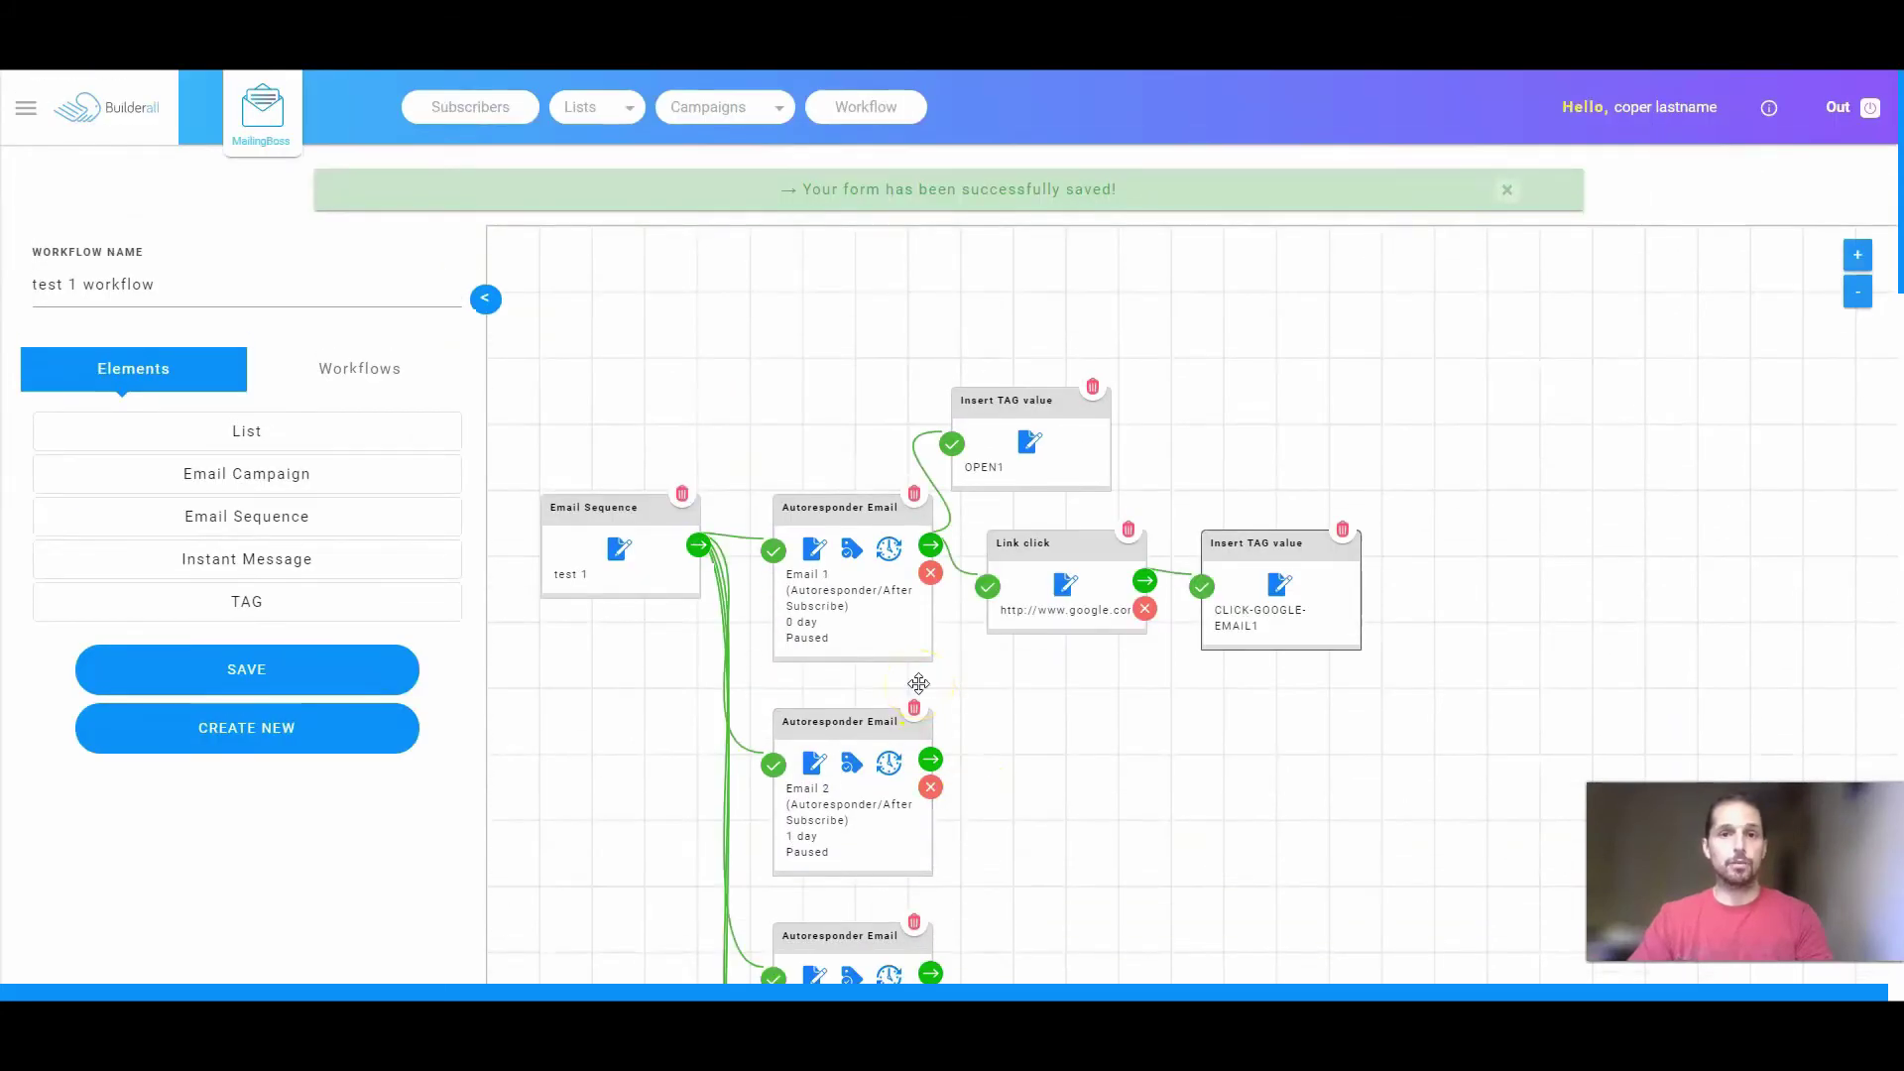
{"action": "left_click_drag", "start_coordinate": [65, 284], "coordinate": [128, 279]}
{"action": "left_click", "coordinate": [260, 676]}
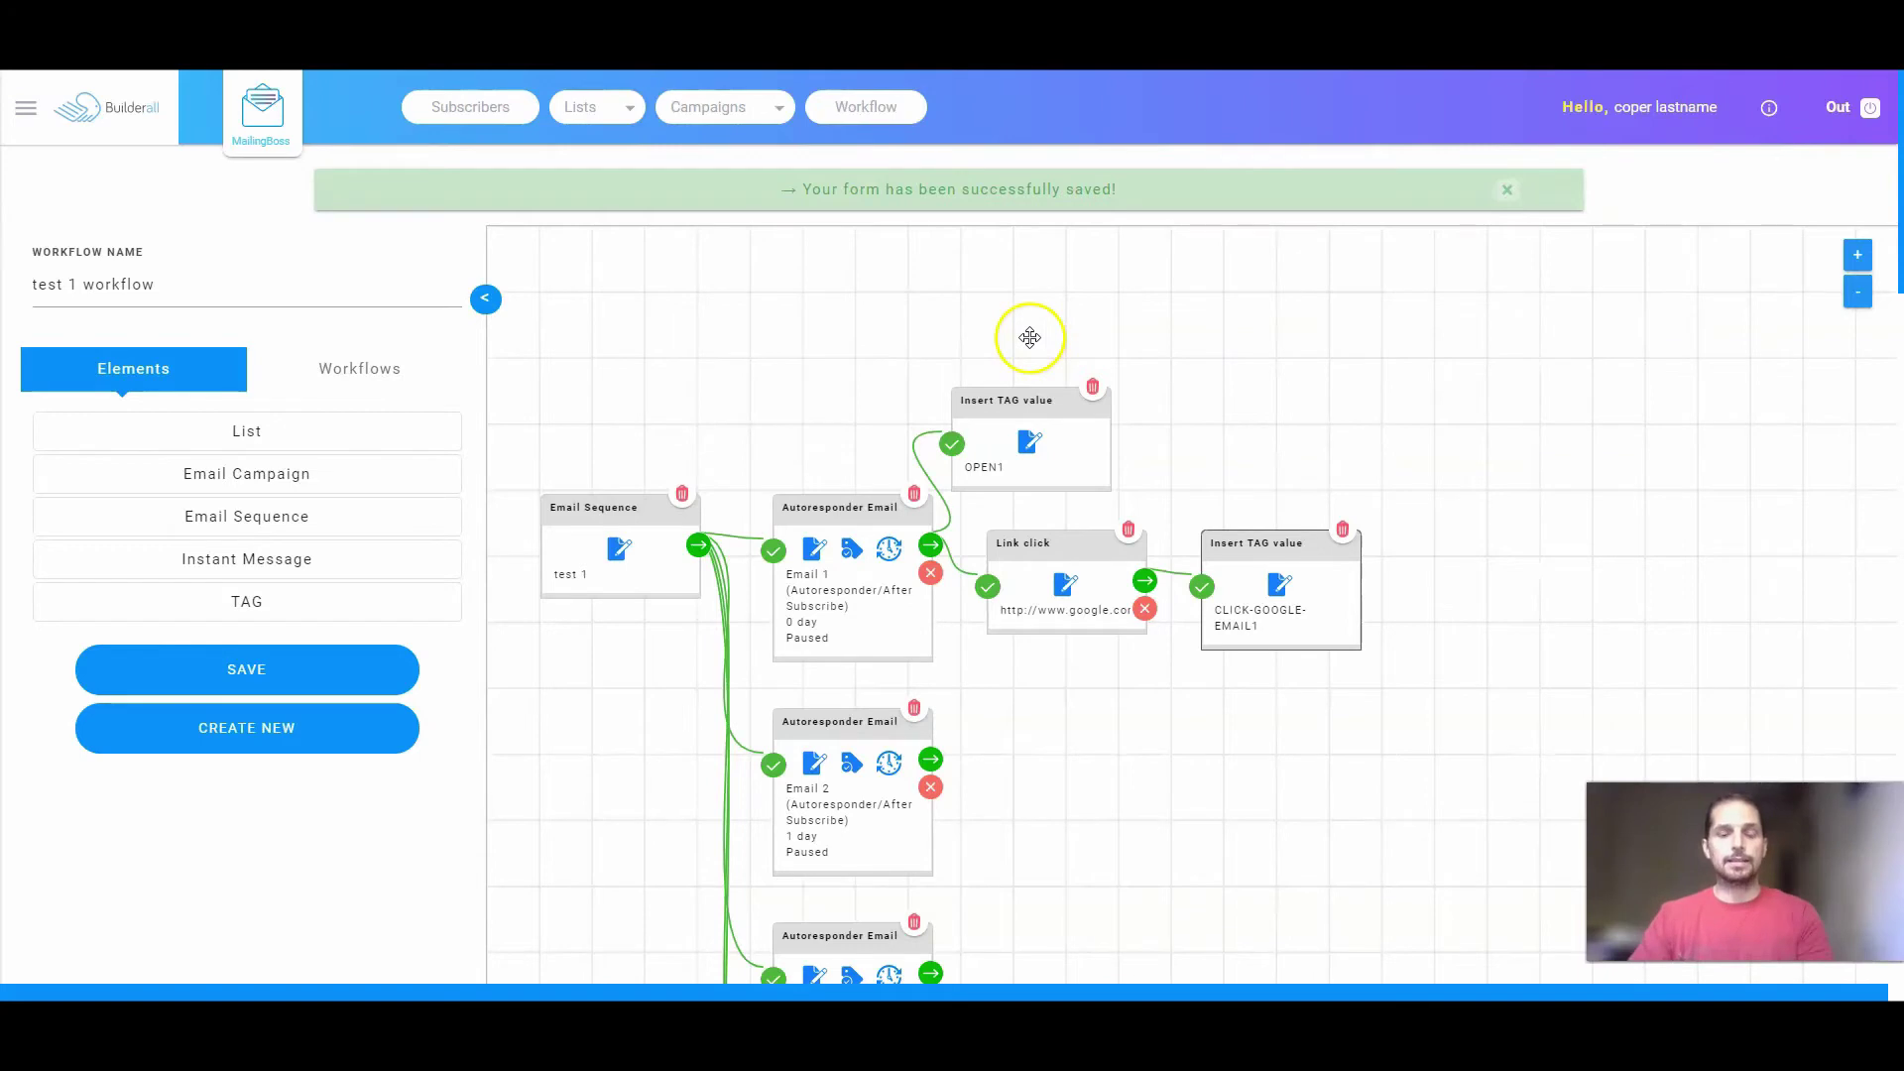
{"action": "scroll", "coordinate": [1039, 420], "scroll_direction": "down", "scroll_amount": 2}
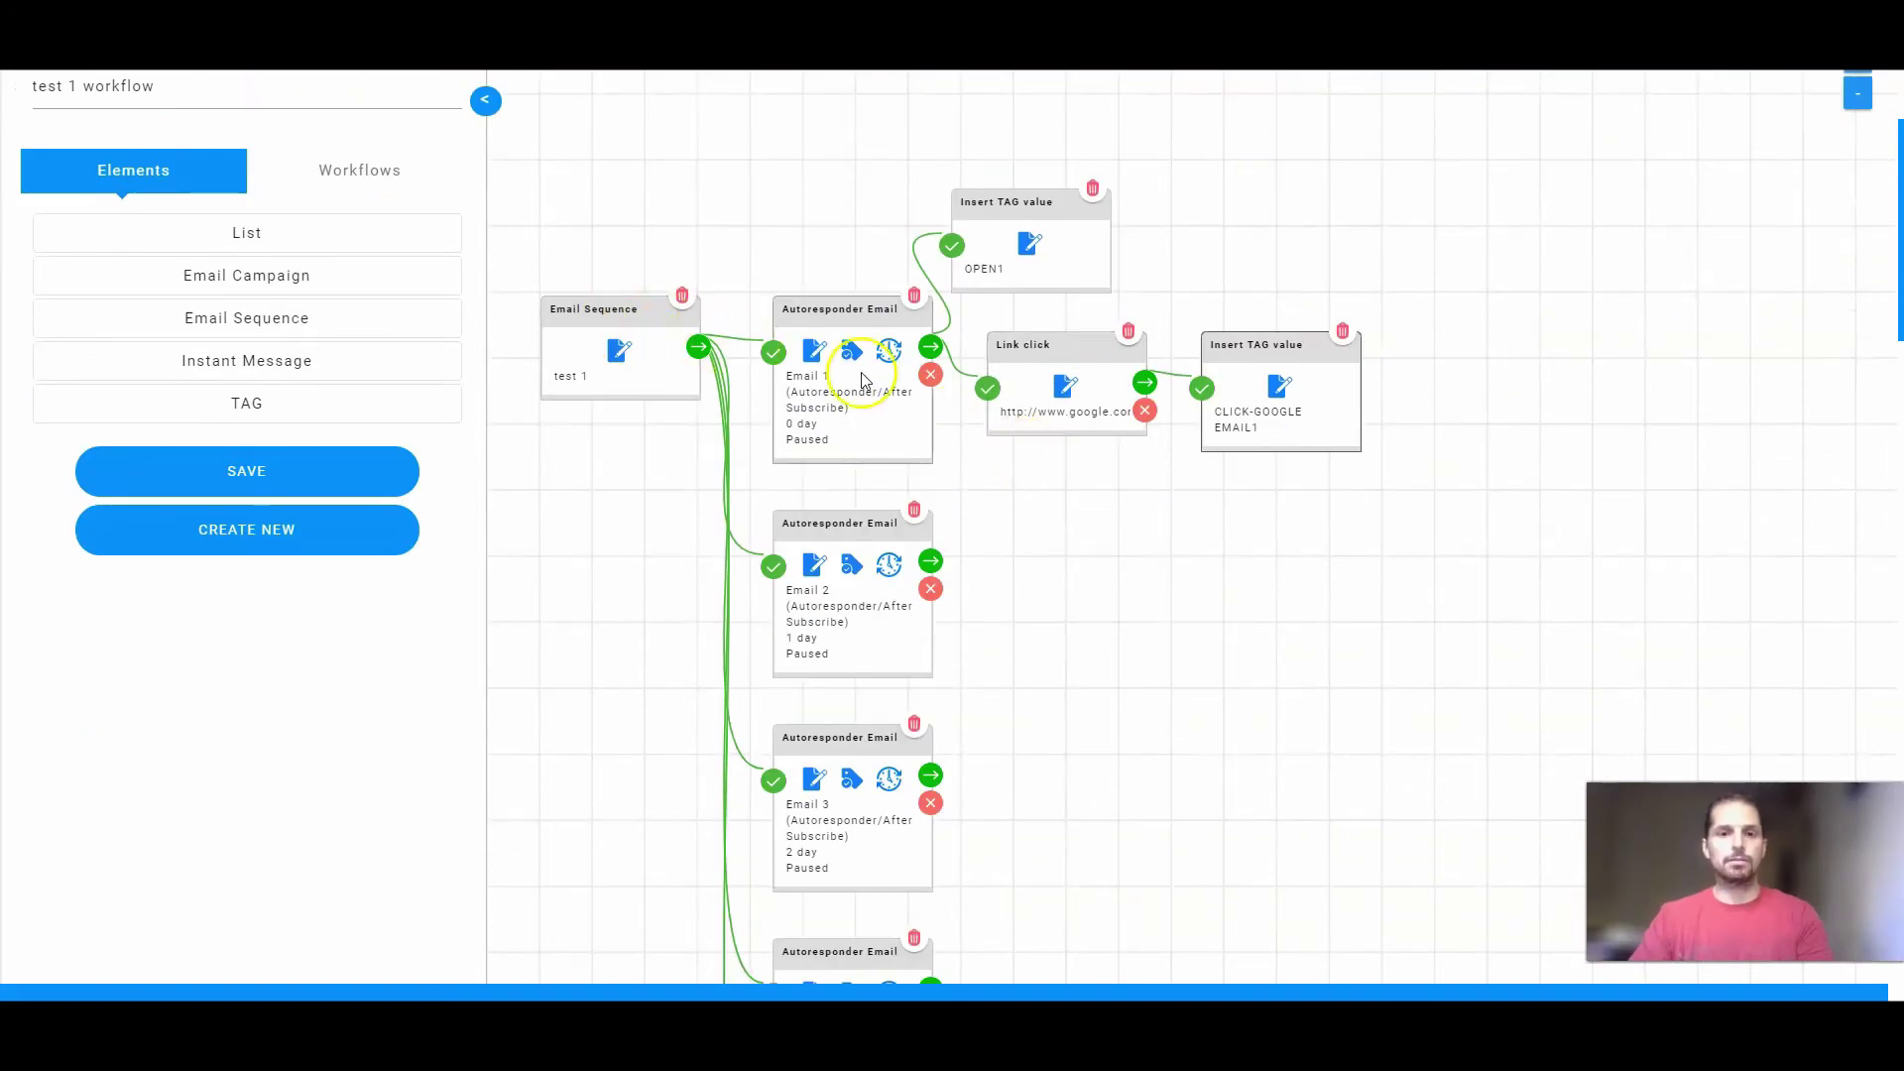
{"action": "scroll", "coordinate": [850, 638], "scroll_direction": "down", "scroll_amount": 2}
{"action": "scroll", "coordinate": [850, 654], "scroll_direction": "up", "scroll_amount": 2}
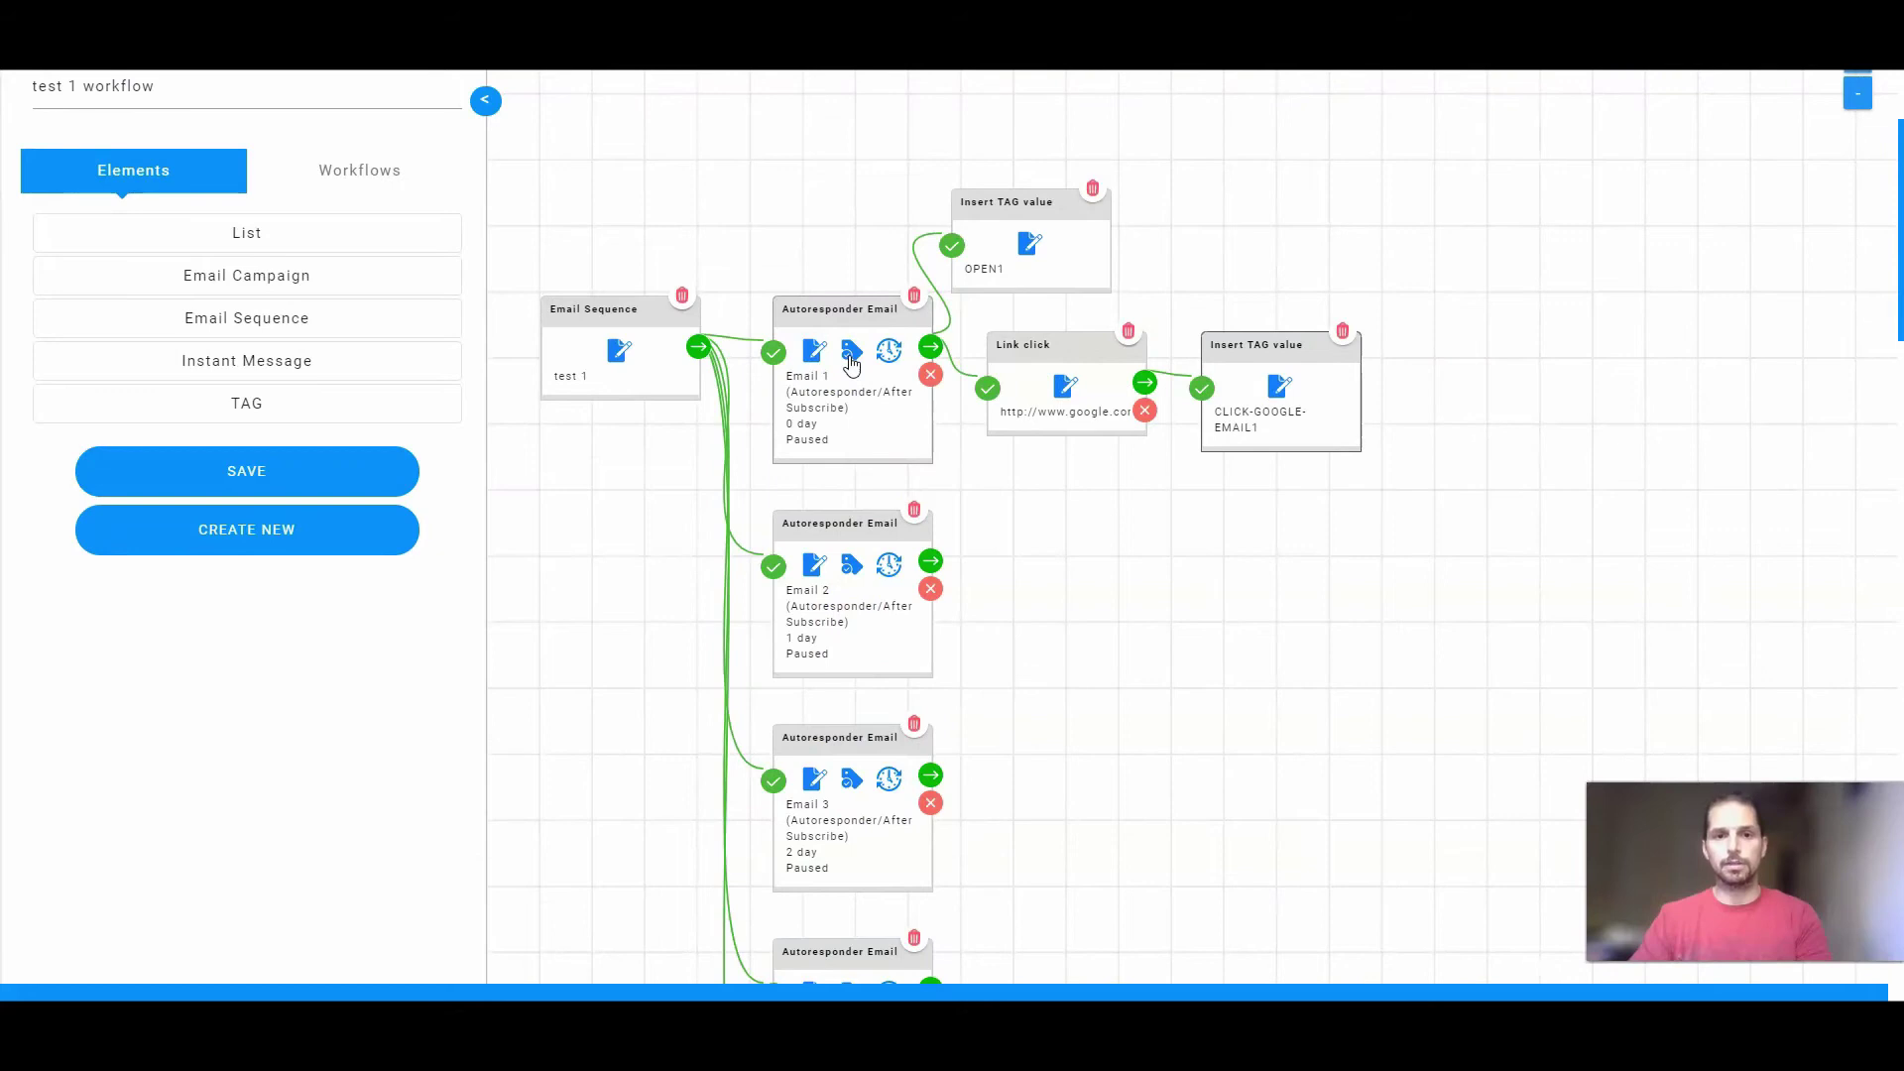
{"action": "left_click", "coordinate": [1021, 254]}
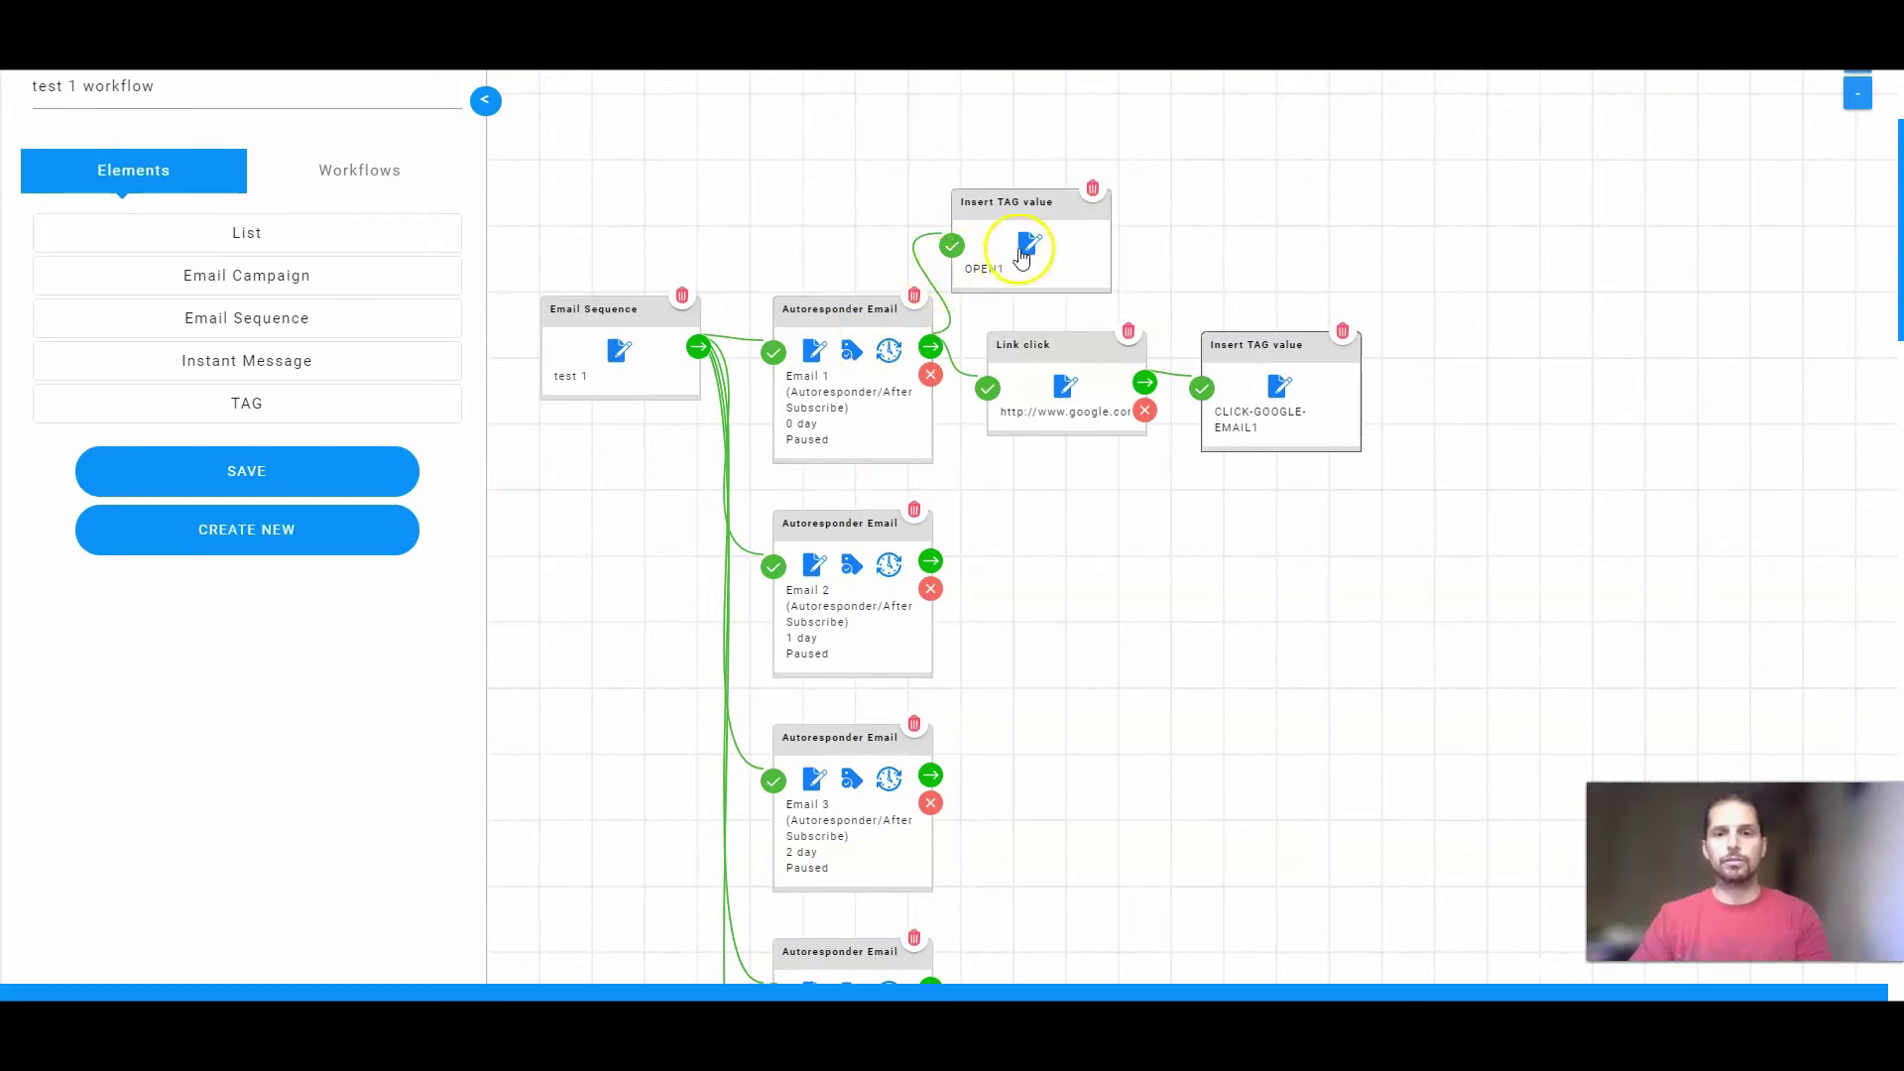
{"action": "left_click", "coordinate": [1030, 253]}
Add an Insert TAG value action to Email 1's negative path with the new tag not-opened1 and a 5-day delay
{"action": "left_click", "coordinate": [931, 382]}
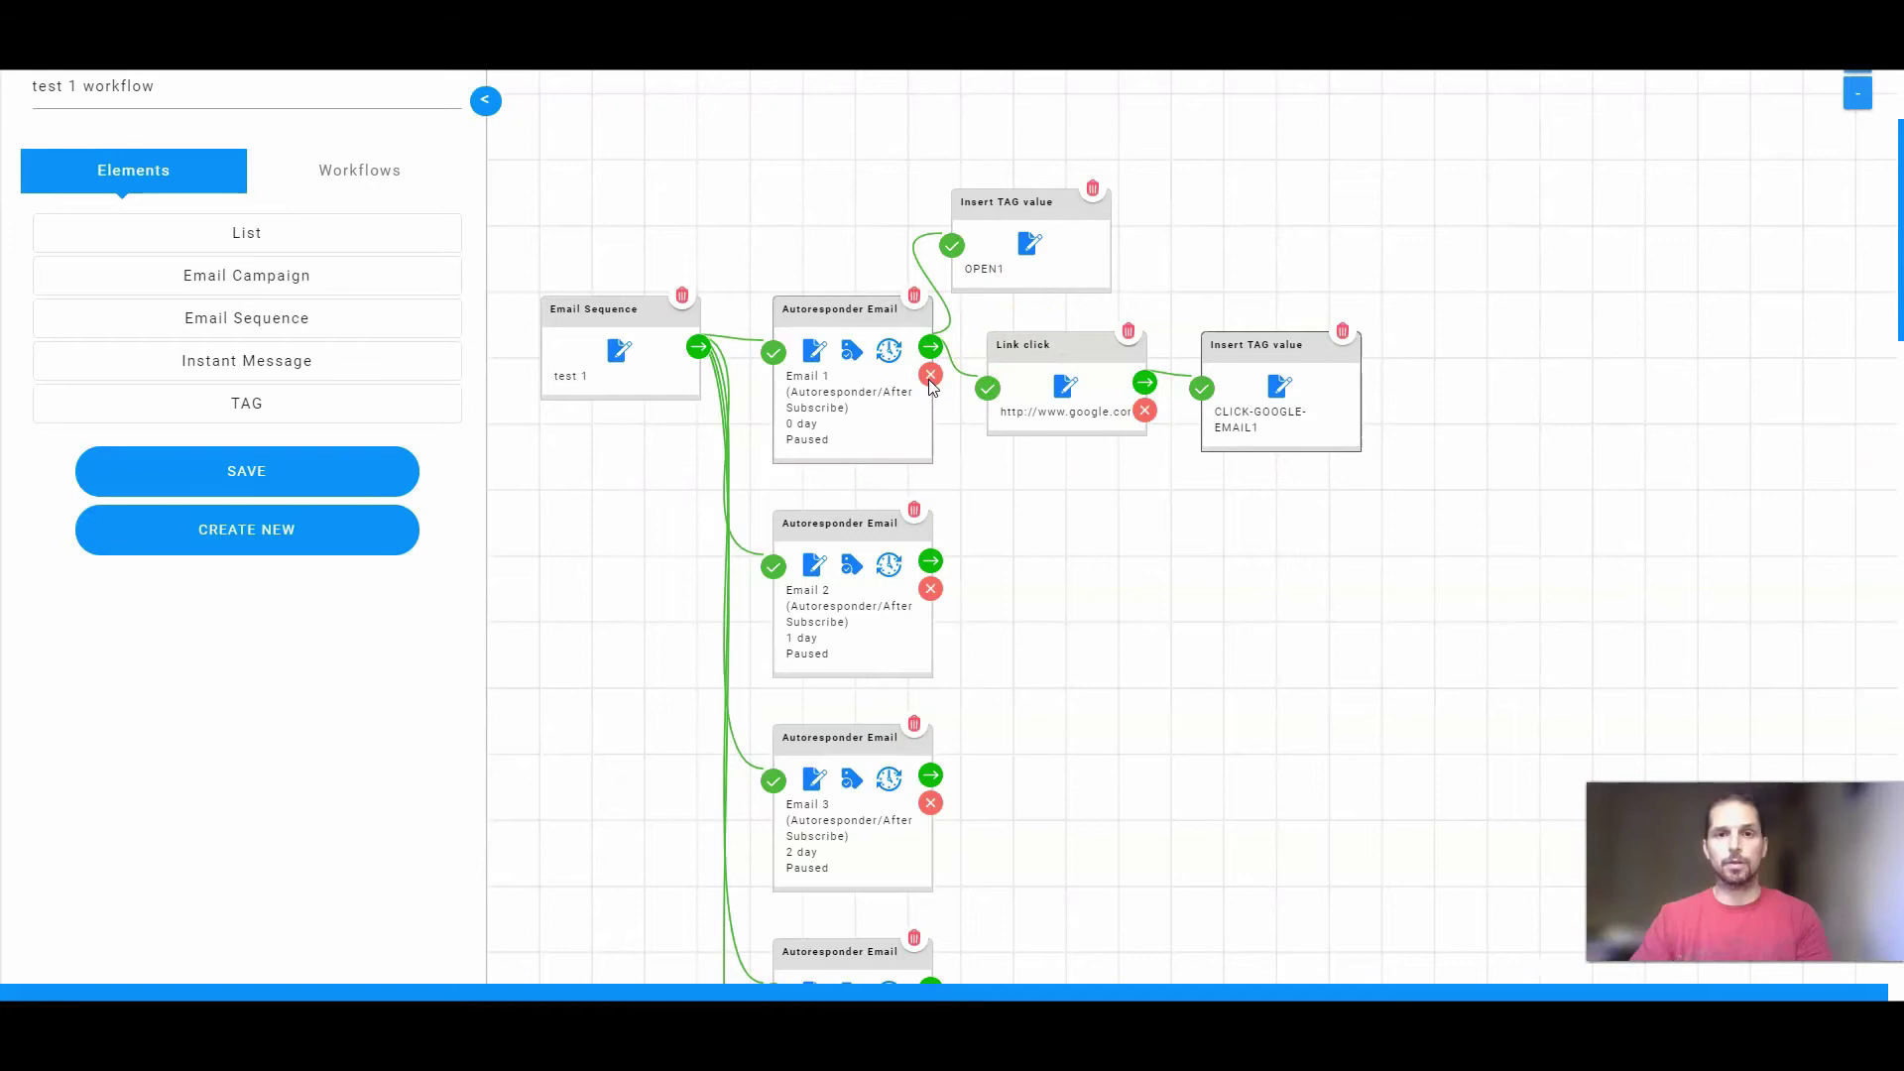
{"action": "left_click", "coordinate": [931, 378]}
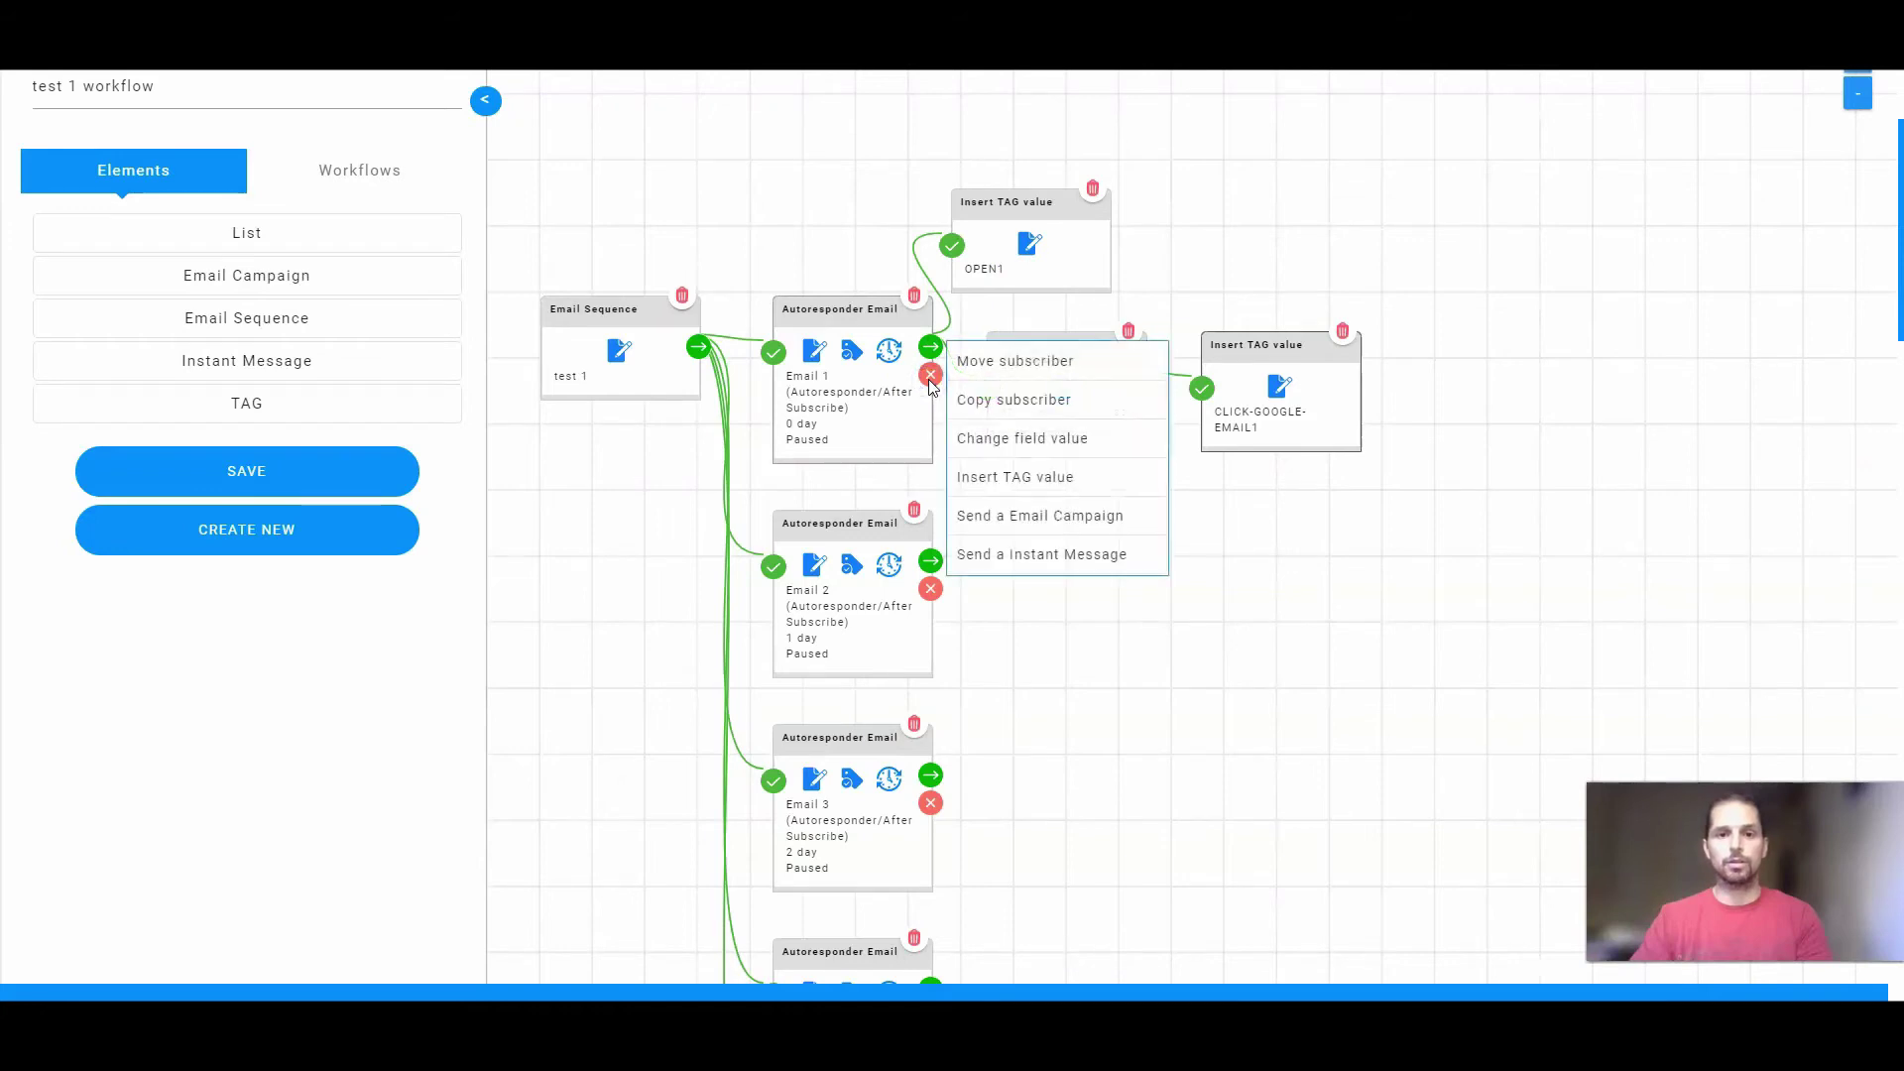
{"action": "left_click", "coordinate": [1009, 477]}
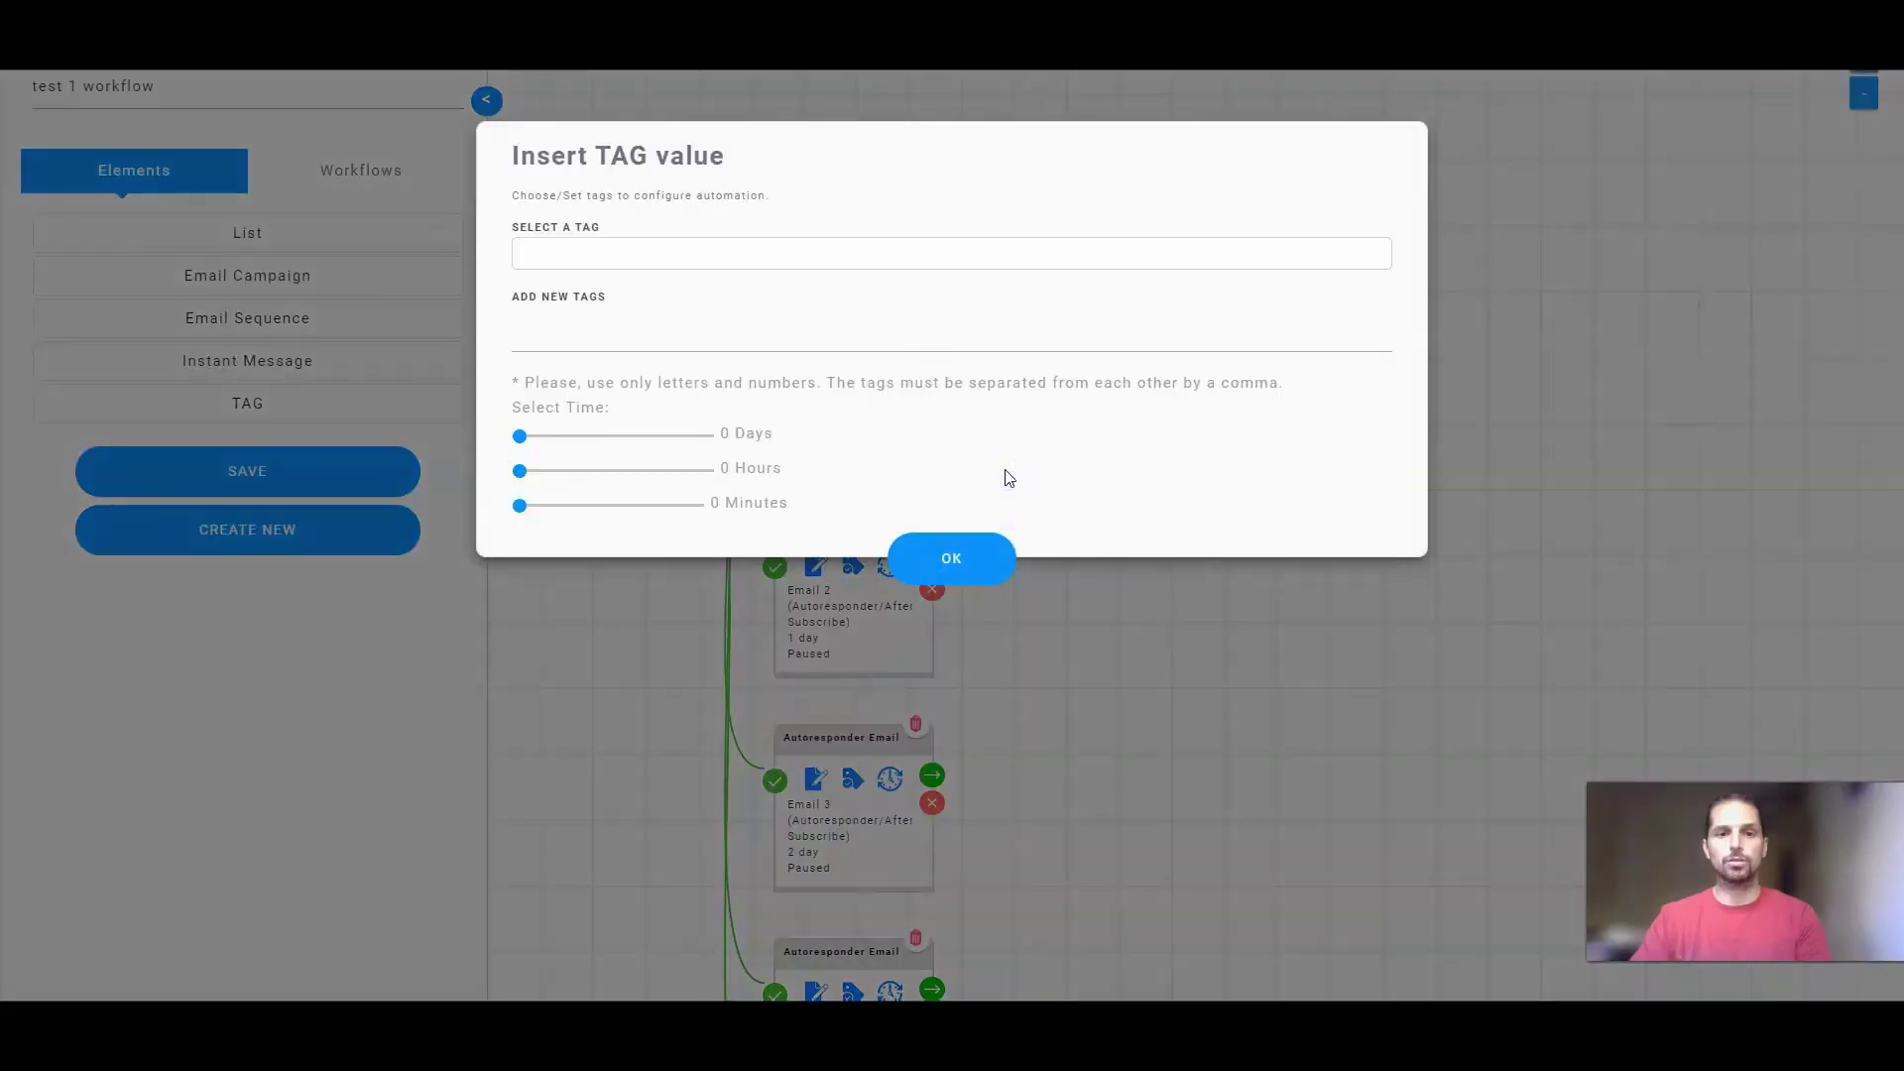
{"action": "left_click", "coordinate": [600, 332]}
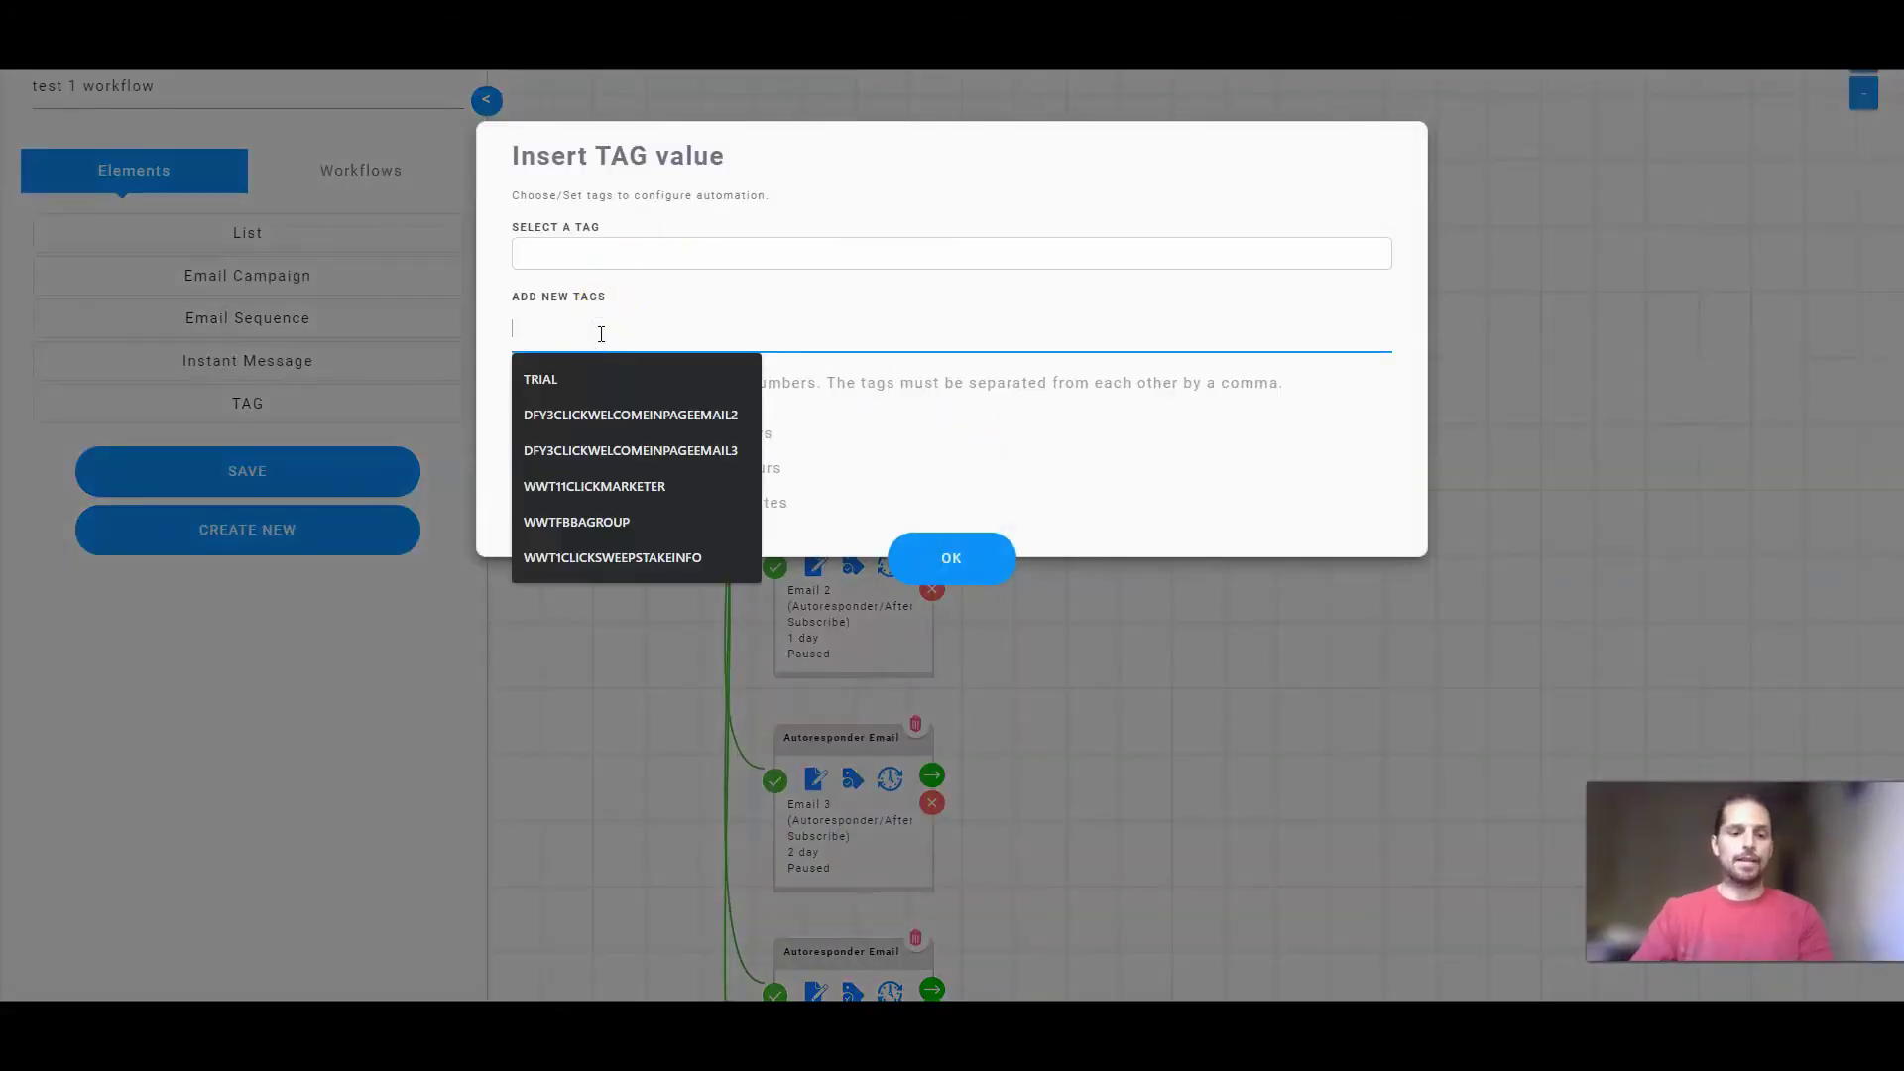
{"action": "type", "text": "not-opened1"}
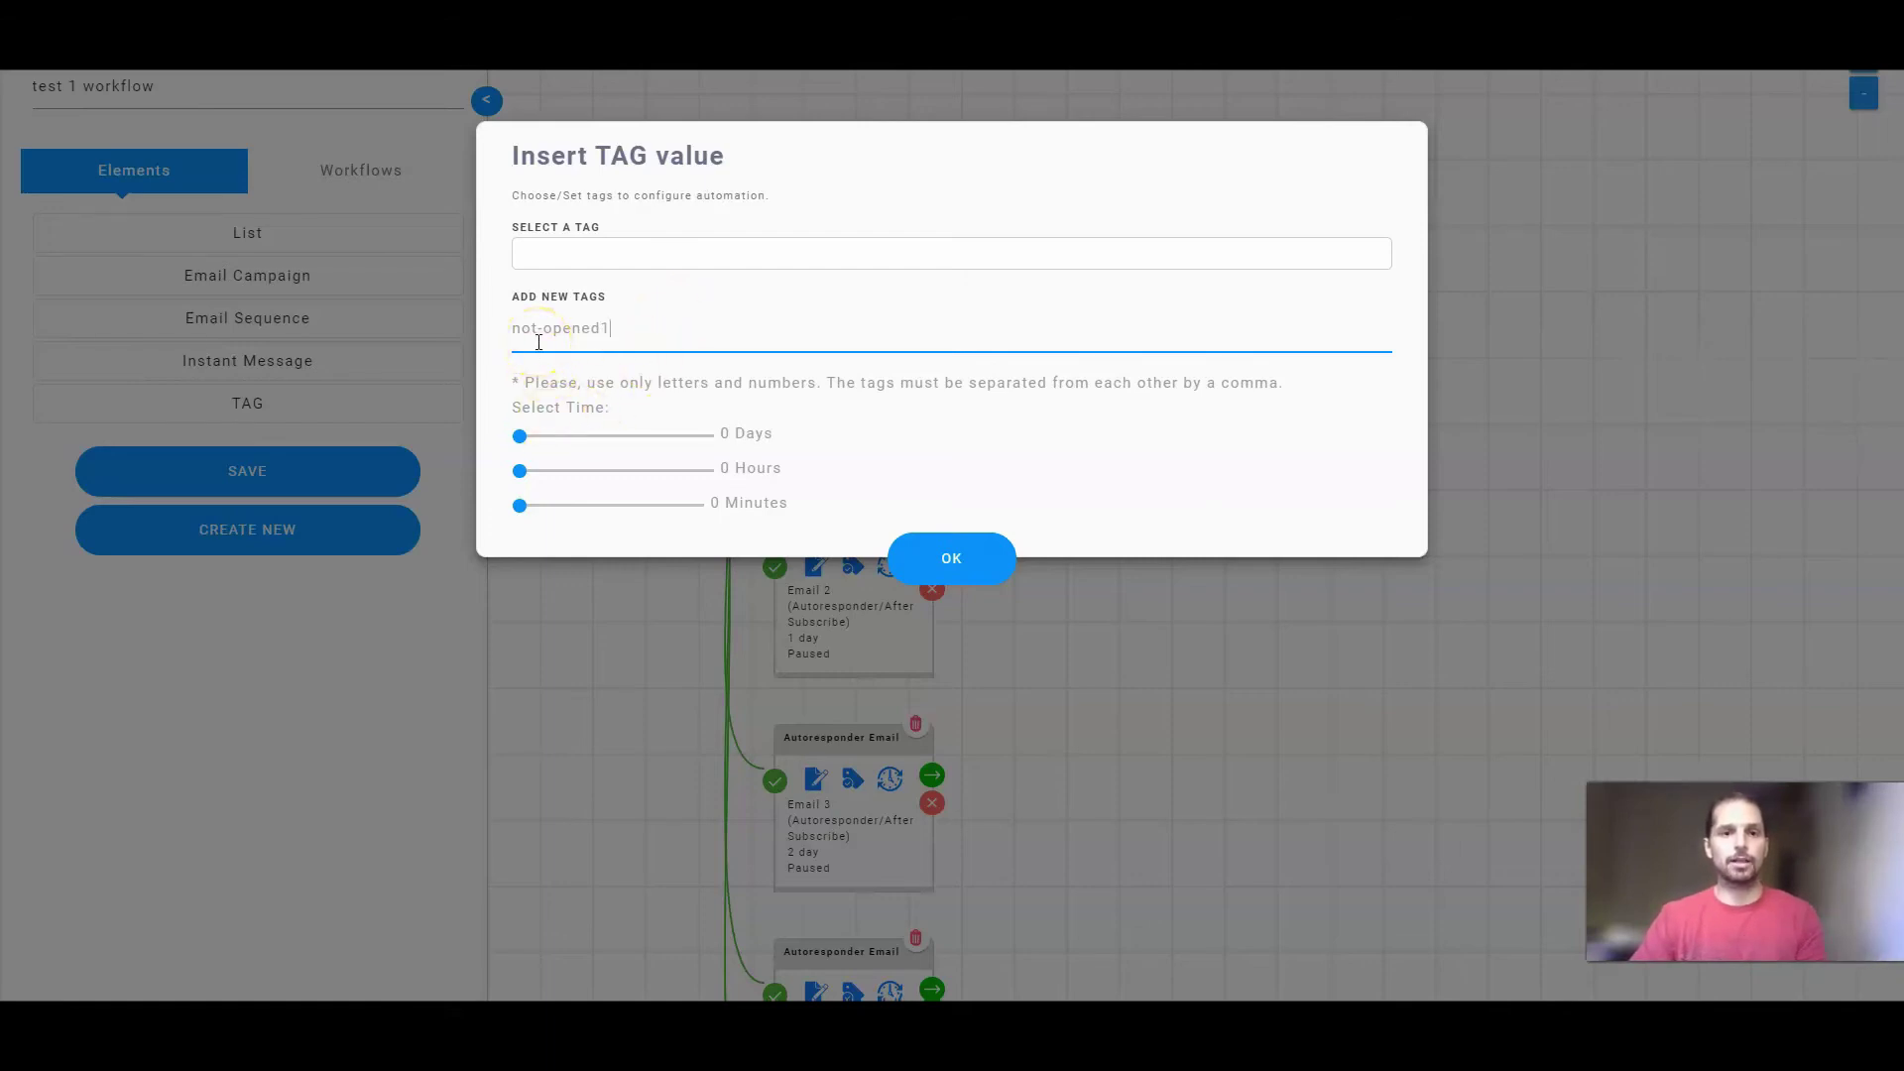
{"action": "left_click", "coordinate": [525, 437]}
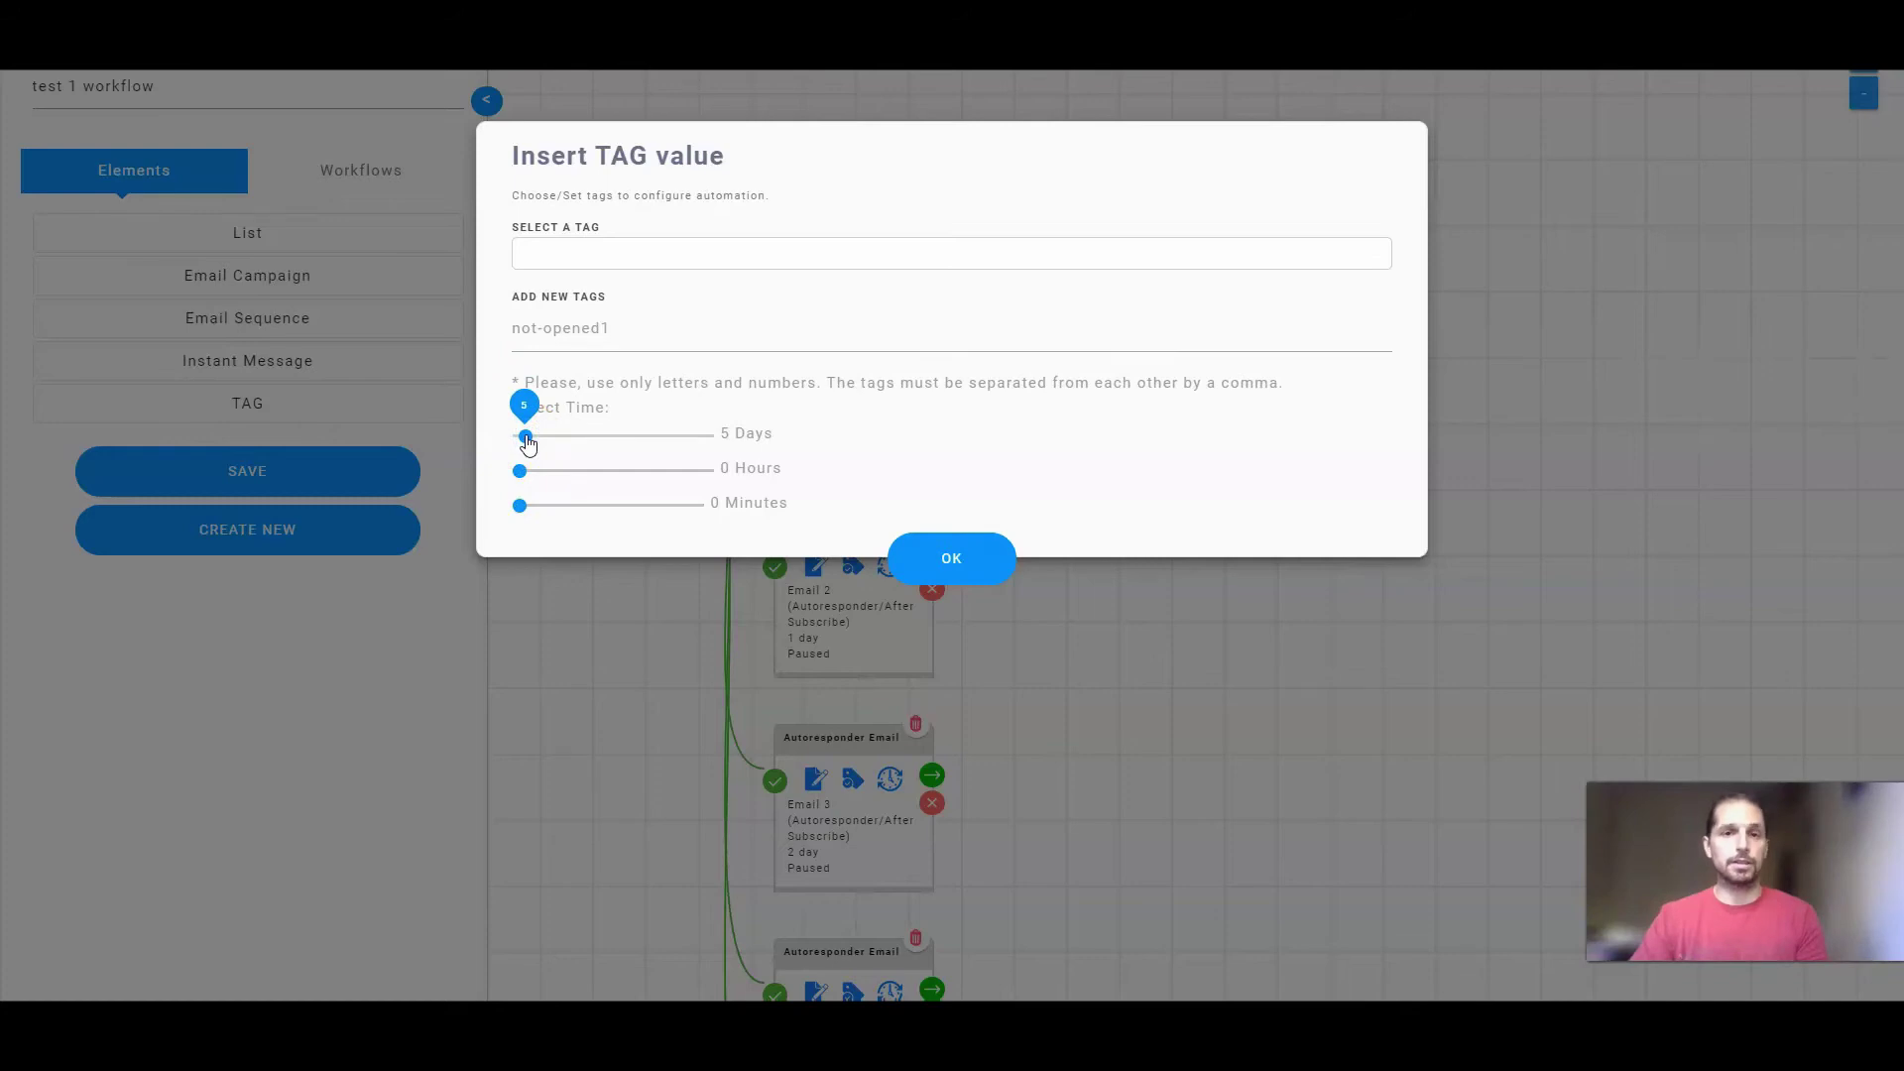
{"action": "left_click", "coordinate": [529, 360]}
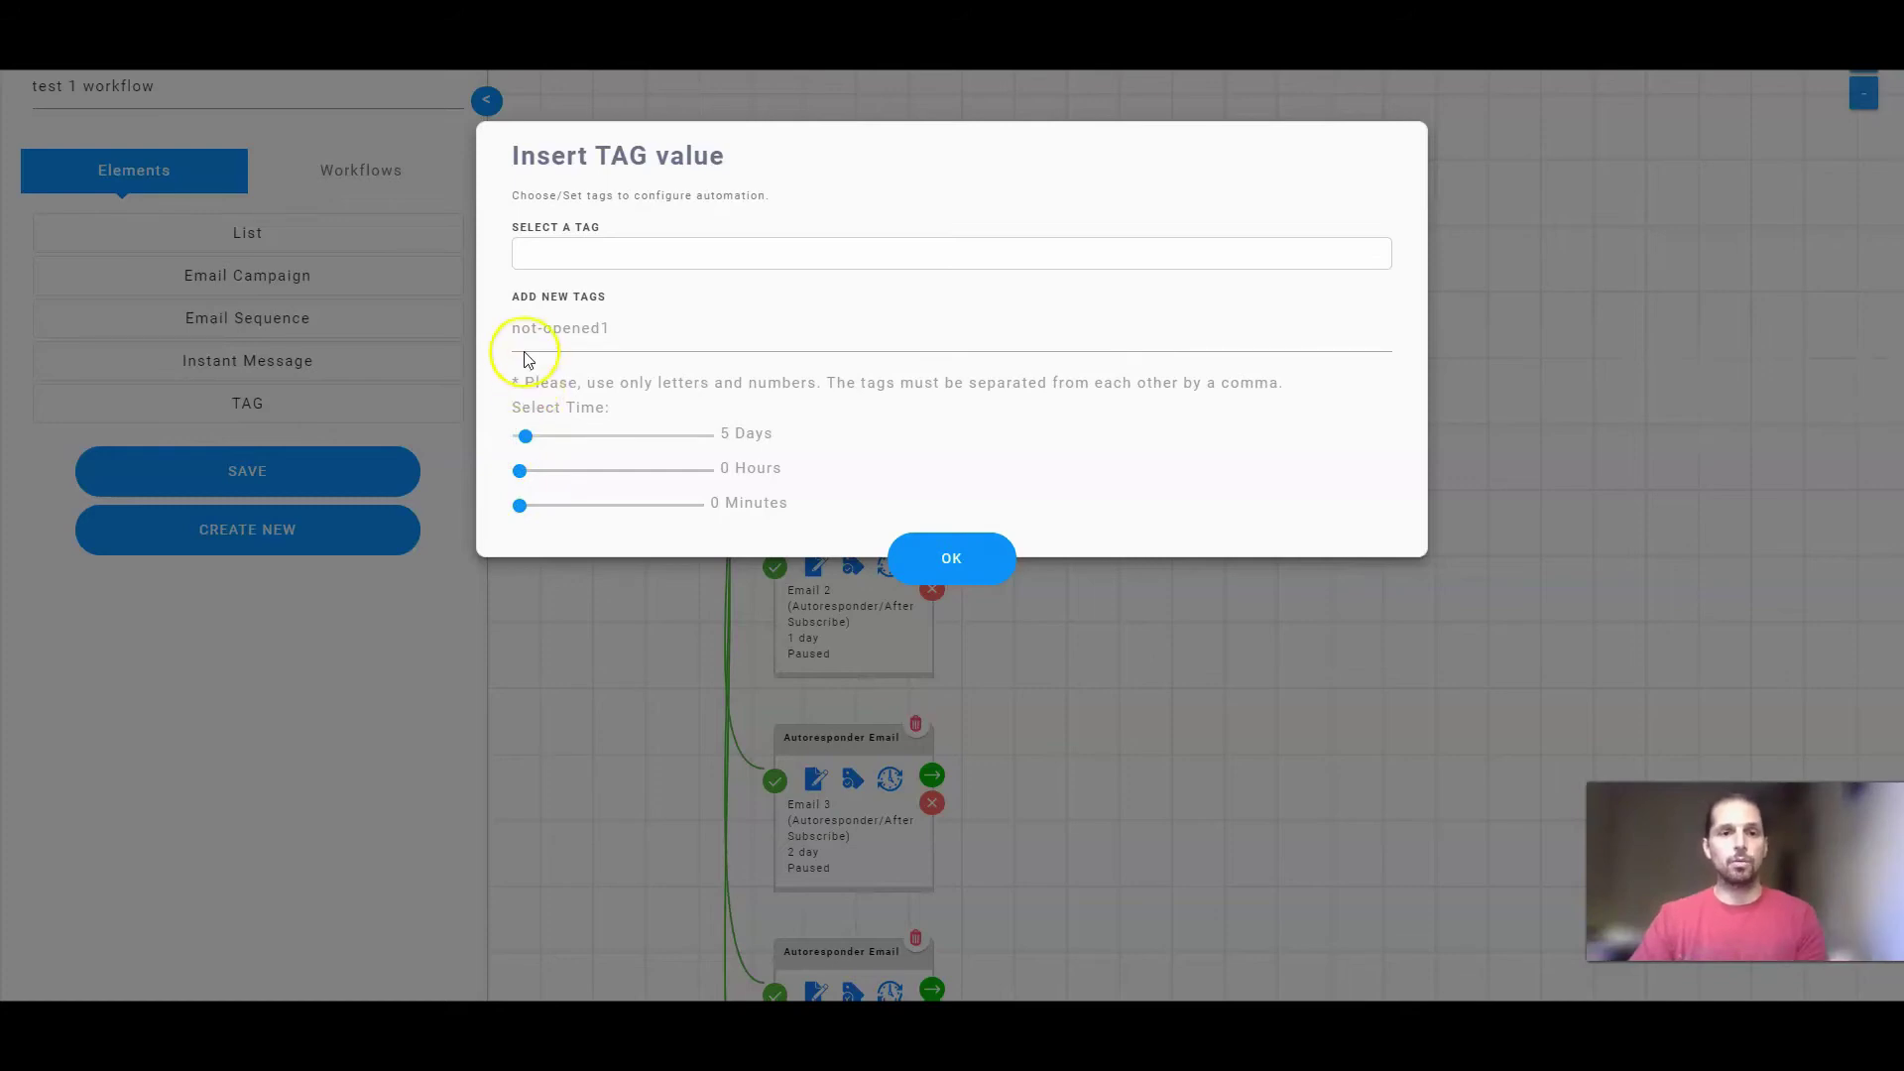
{"action": "left_click", "coordinate": [920, 555]}
Place the NOT-OPENED1 tag block beside the OPEN1 tag block and save the workflow
{"action": "left_click_drag", "start_coordinate": [1016, 364], "coordinate": [1242, 196]}
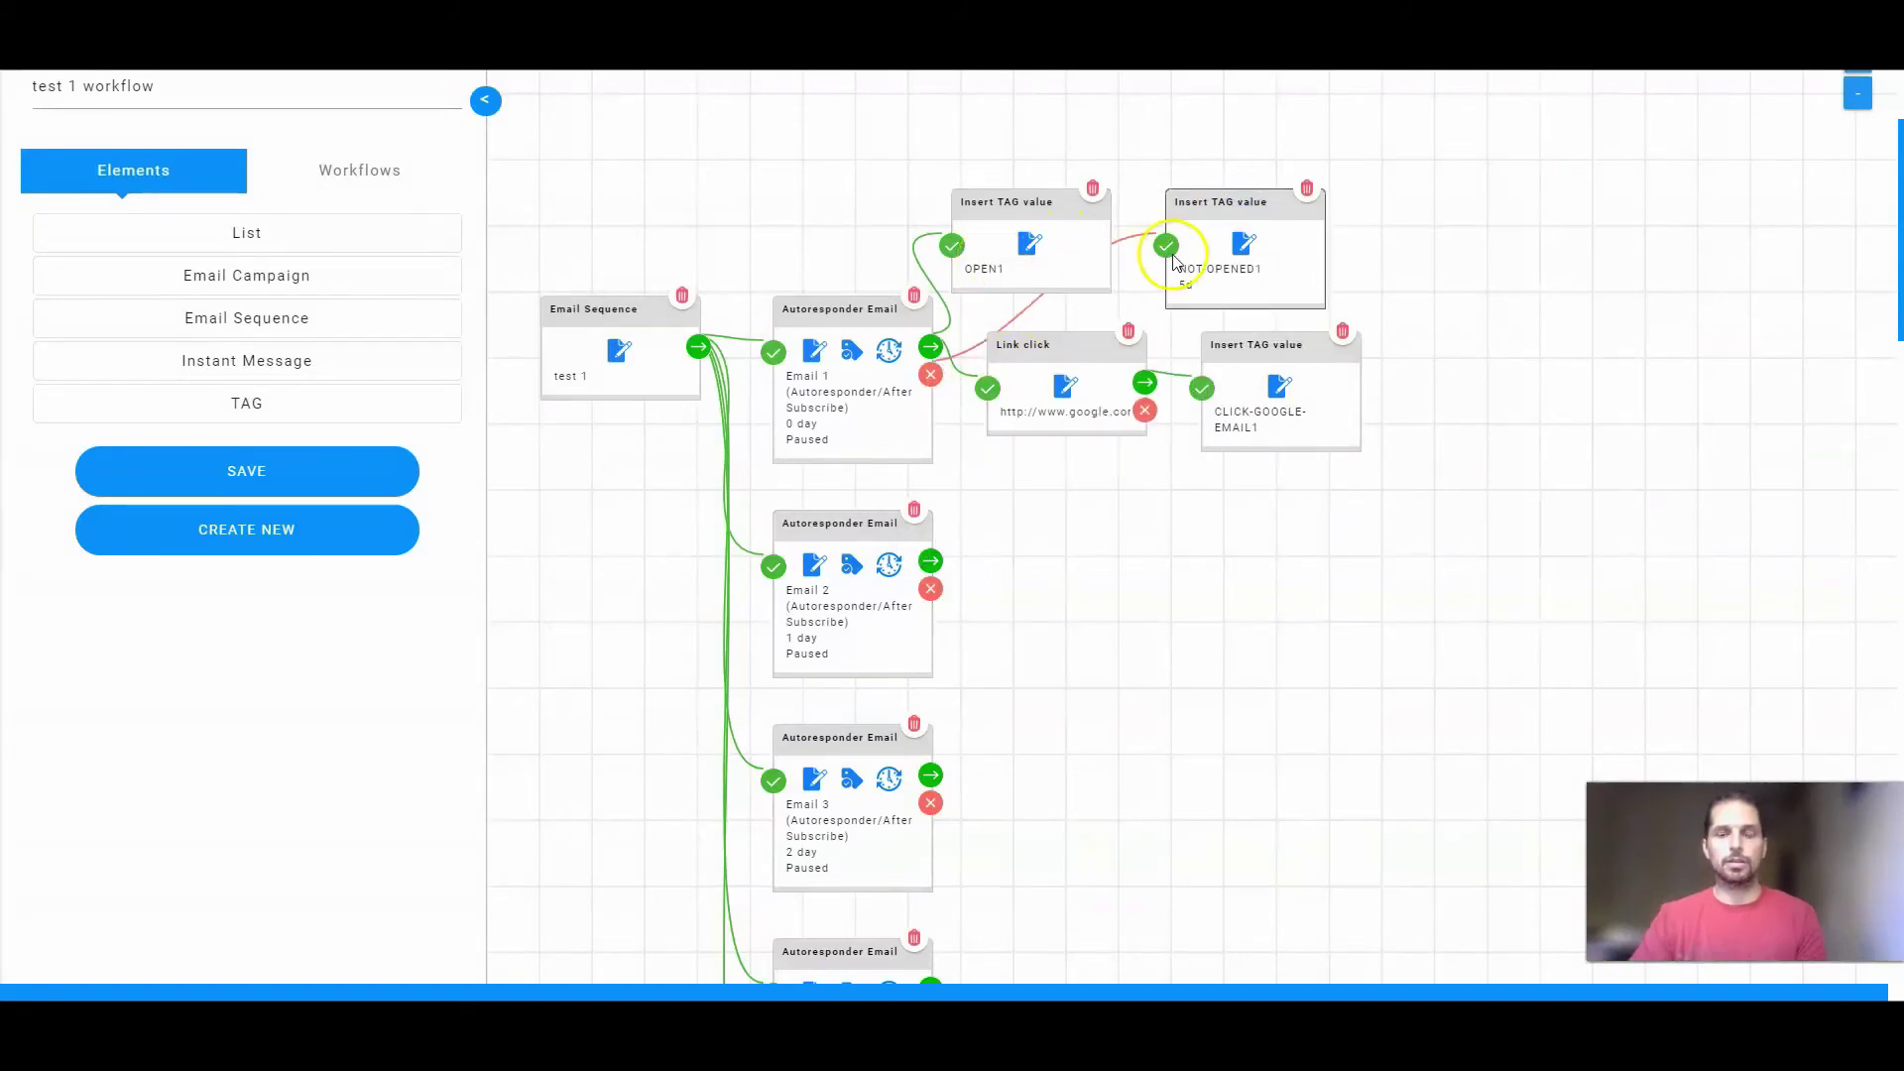
{"action": "left_click", "coordinate": [264, 468]}
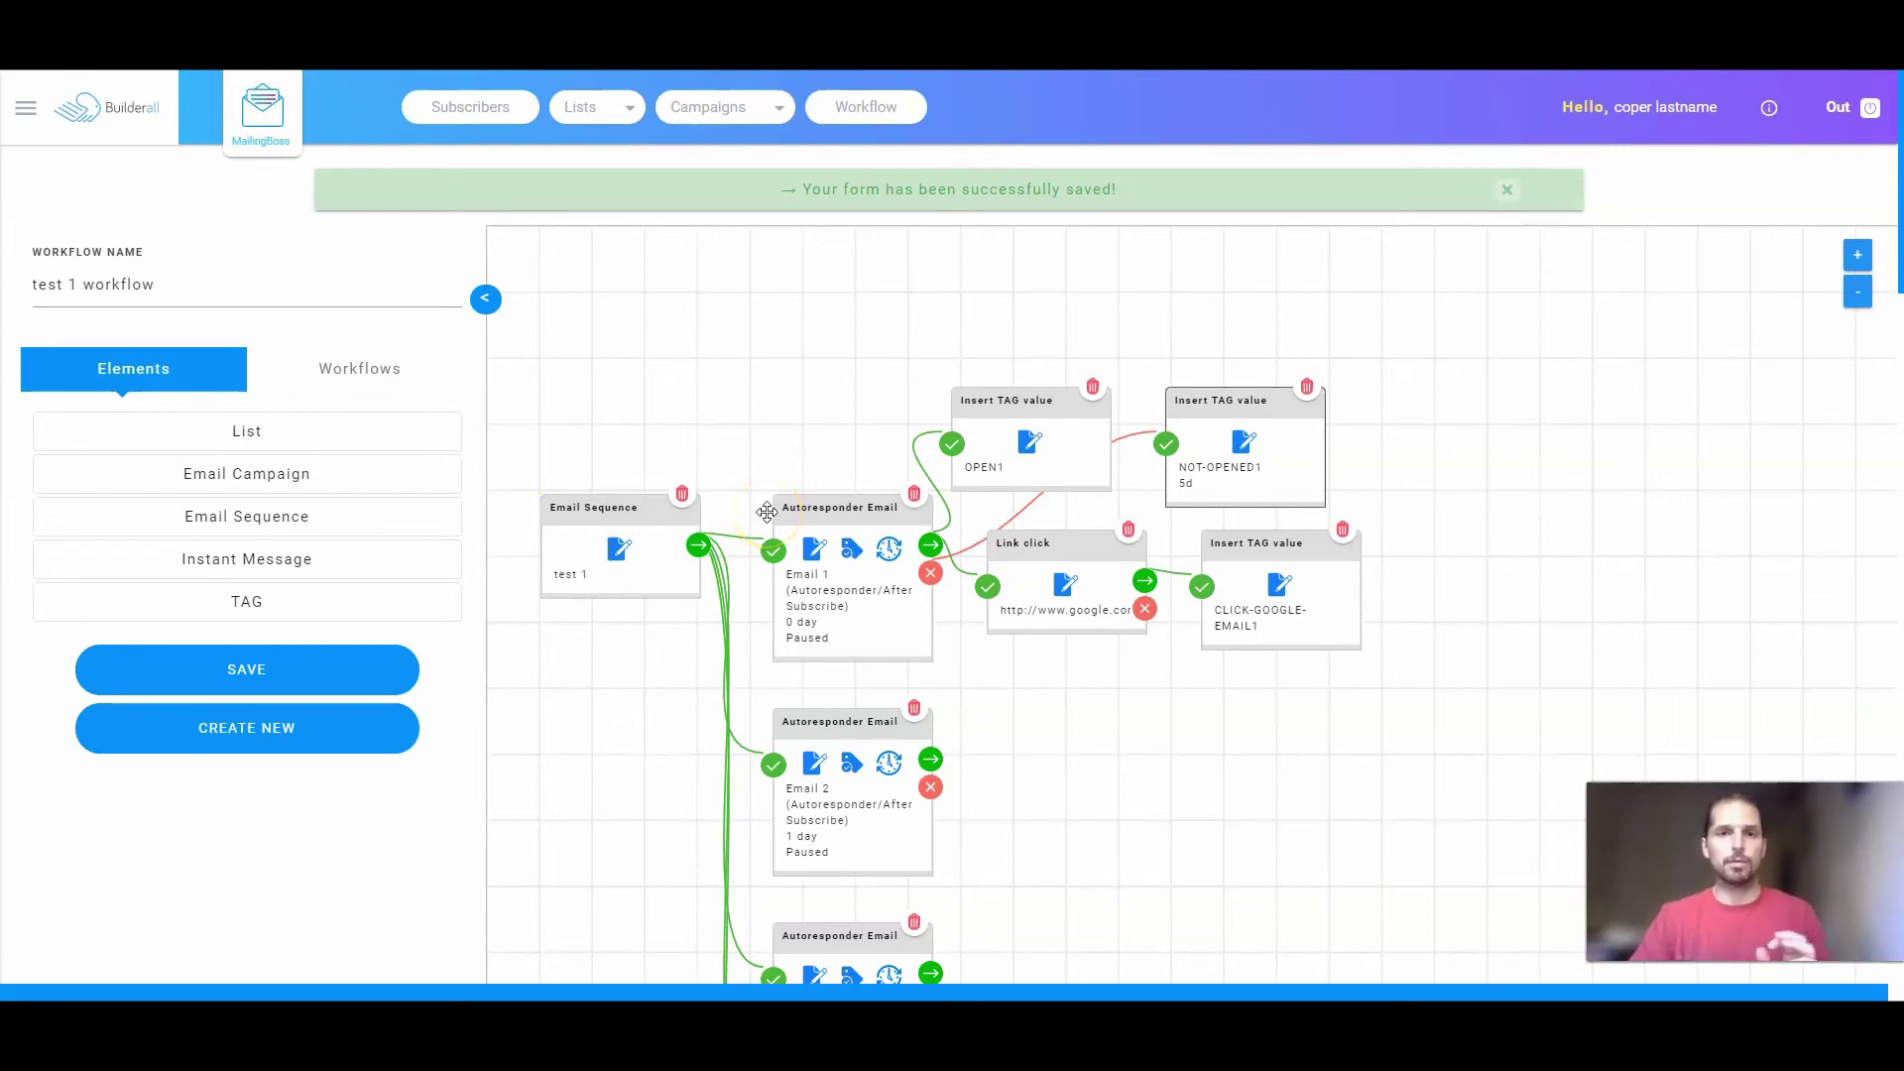
{"action": "scroll", "coordinate": [773, 526], "scroll_direction": "down", "scroll_amount": 3}
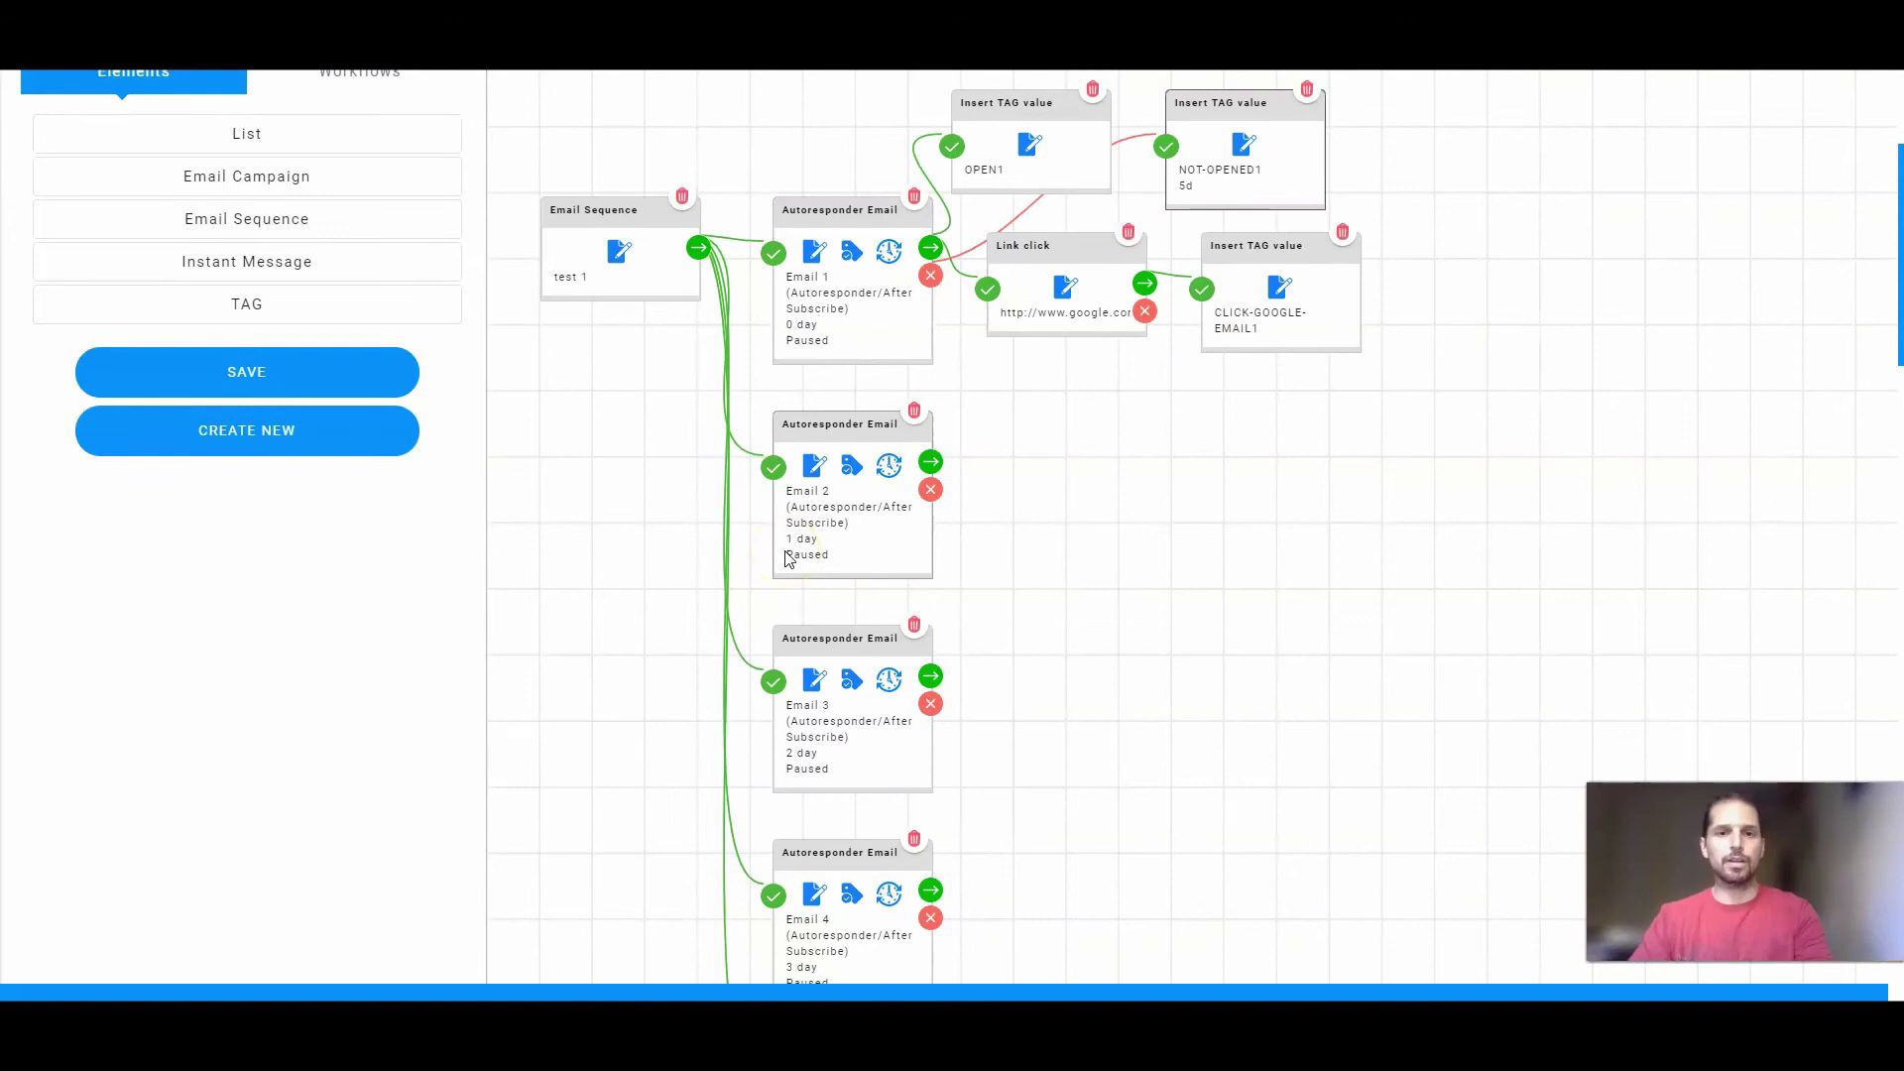
{"action": "left_click", "coordinate": [902, 633]}
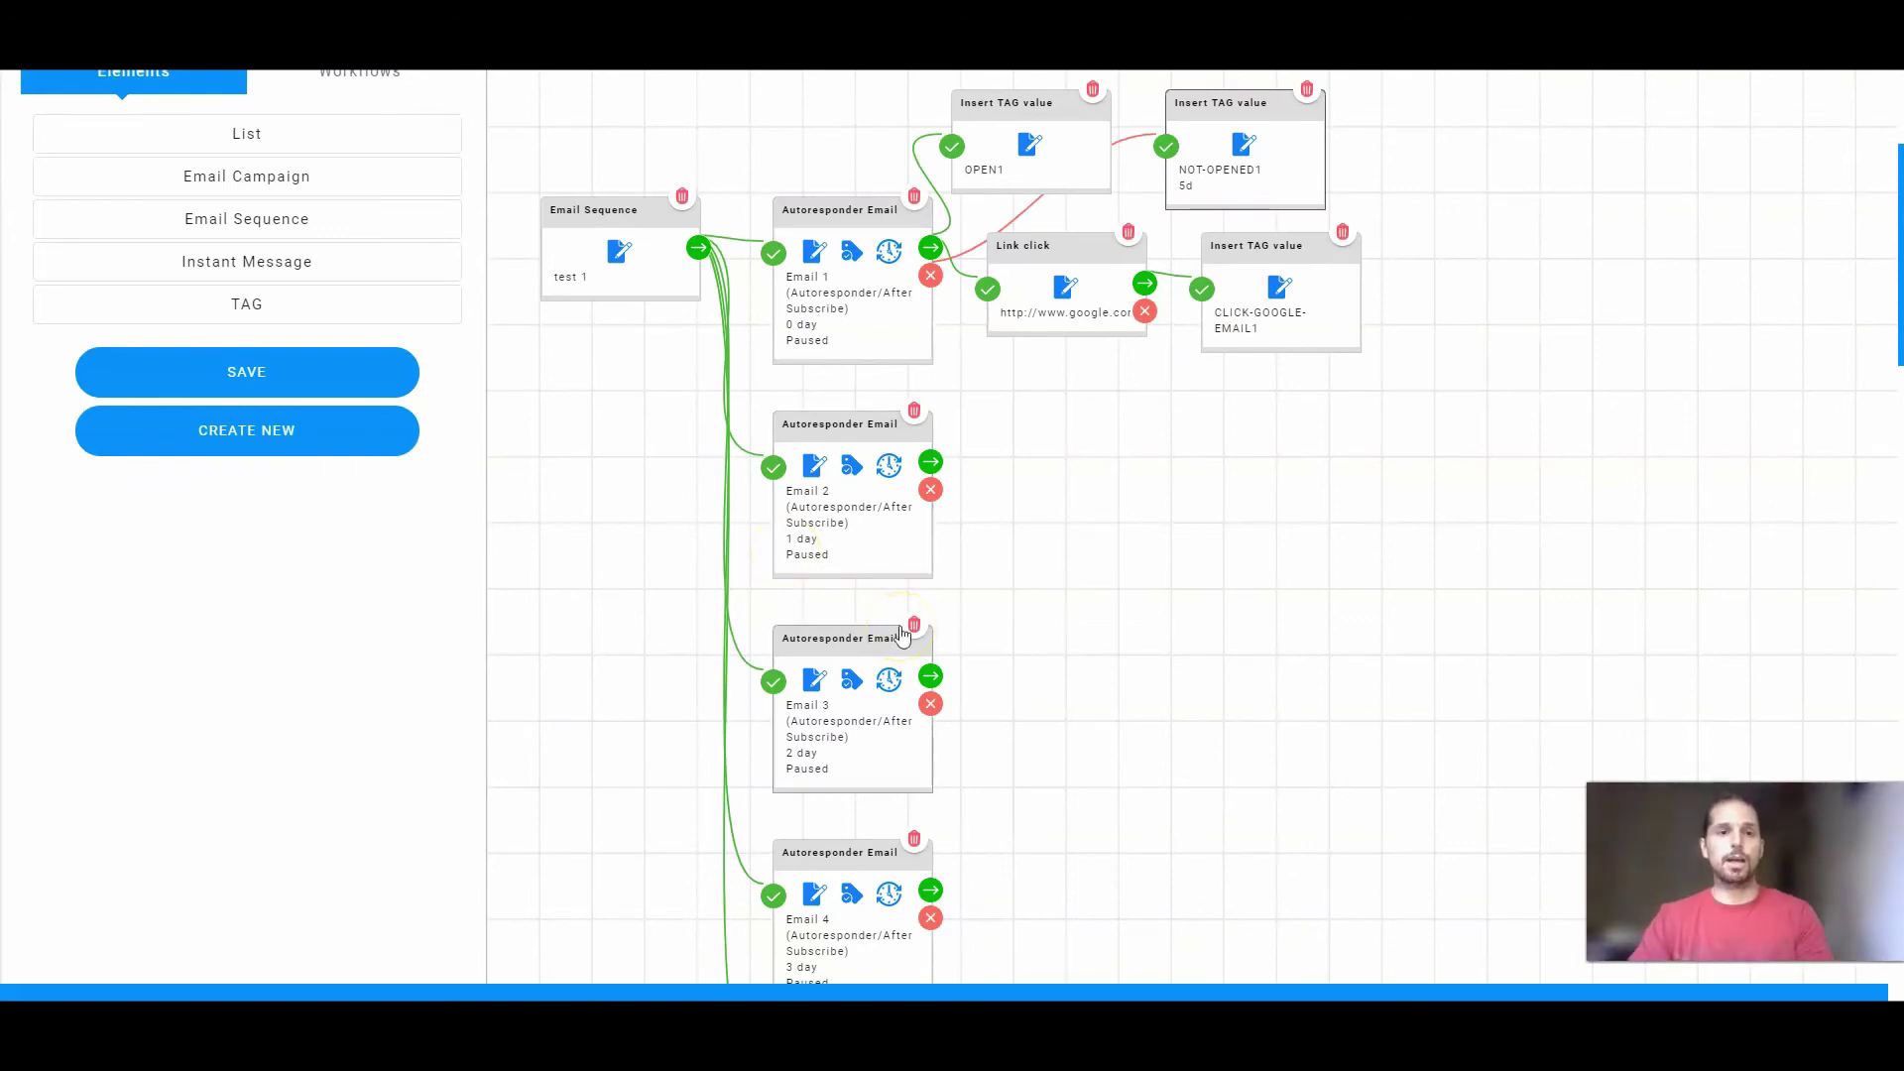
{"action": "scroll", "coordinate": [642, 496], "scroll_direction": "up", "scroll_amount": 3}
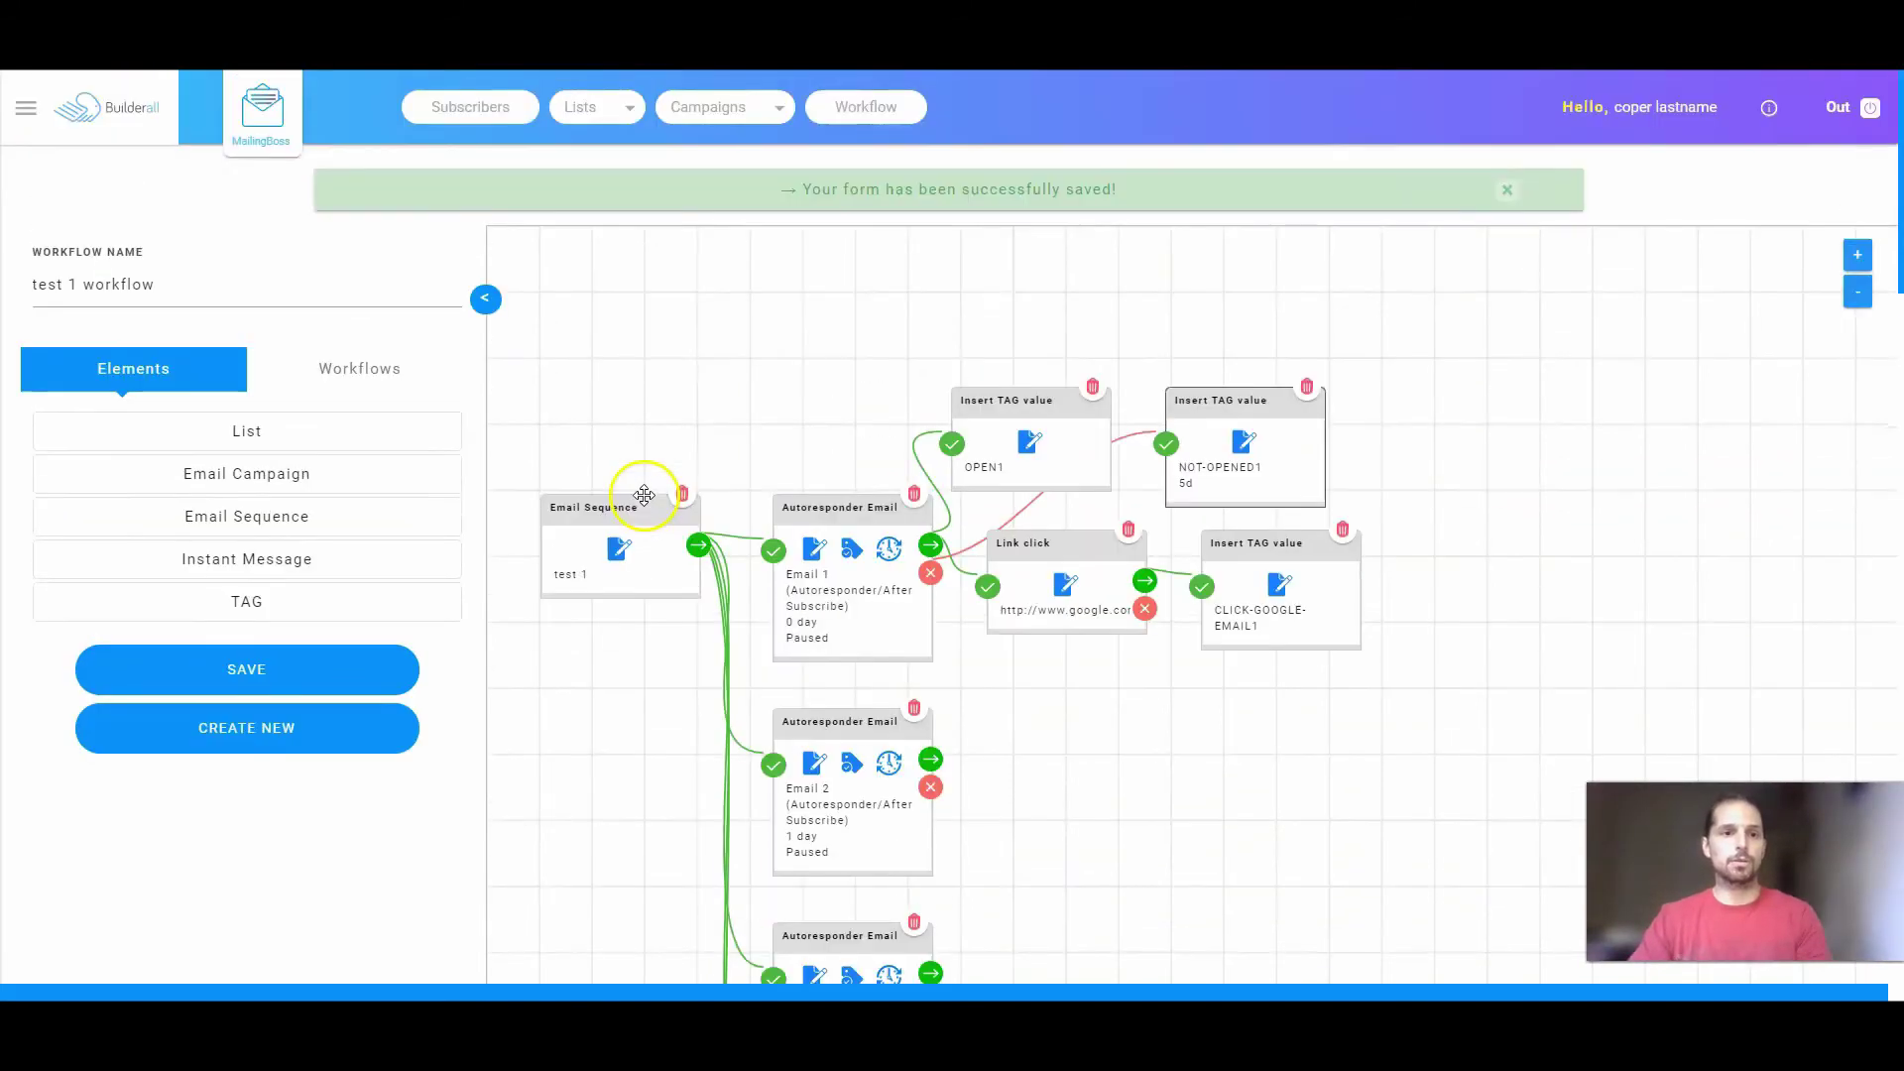
Start a new workflow and add a List element to its empty canvas
{"action": "left_click", "coordinate": [261, 738]}
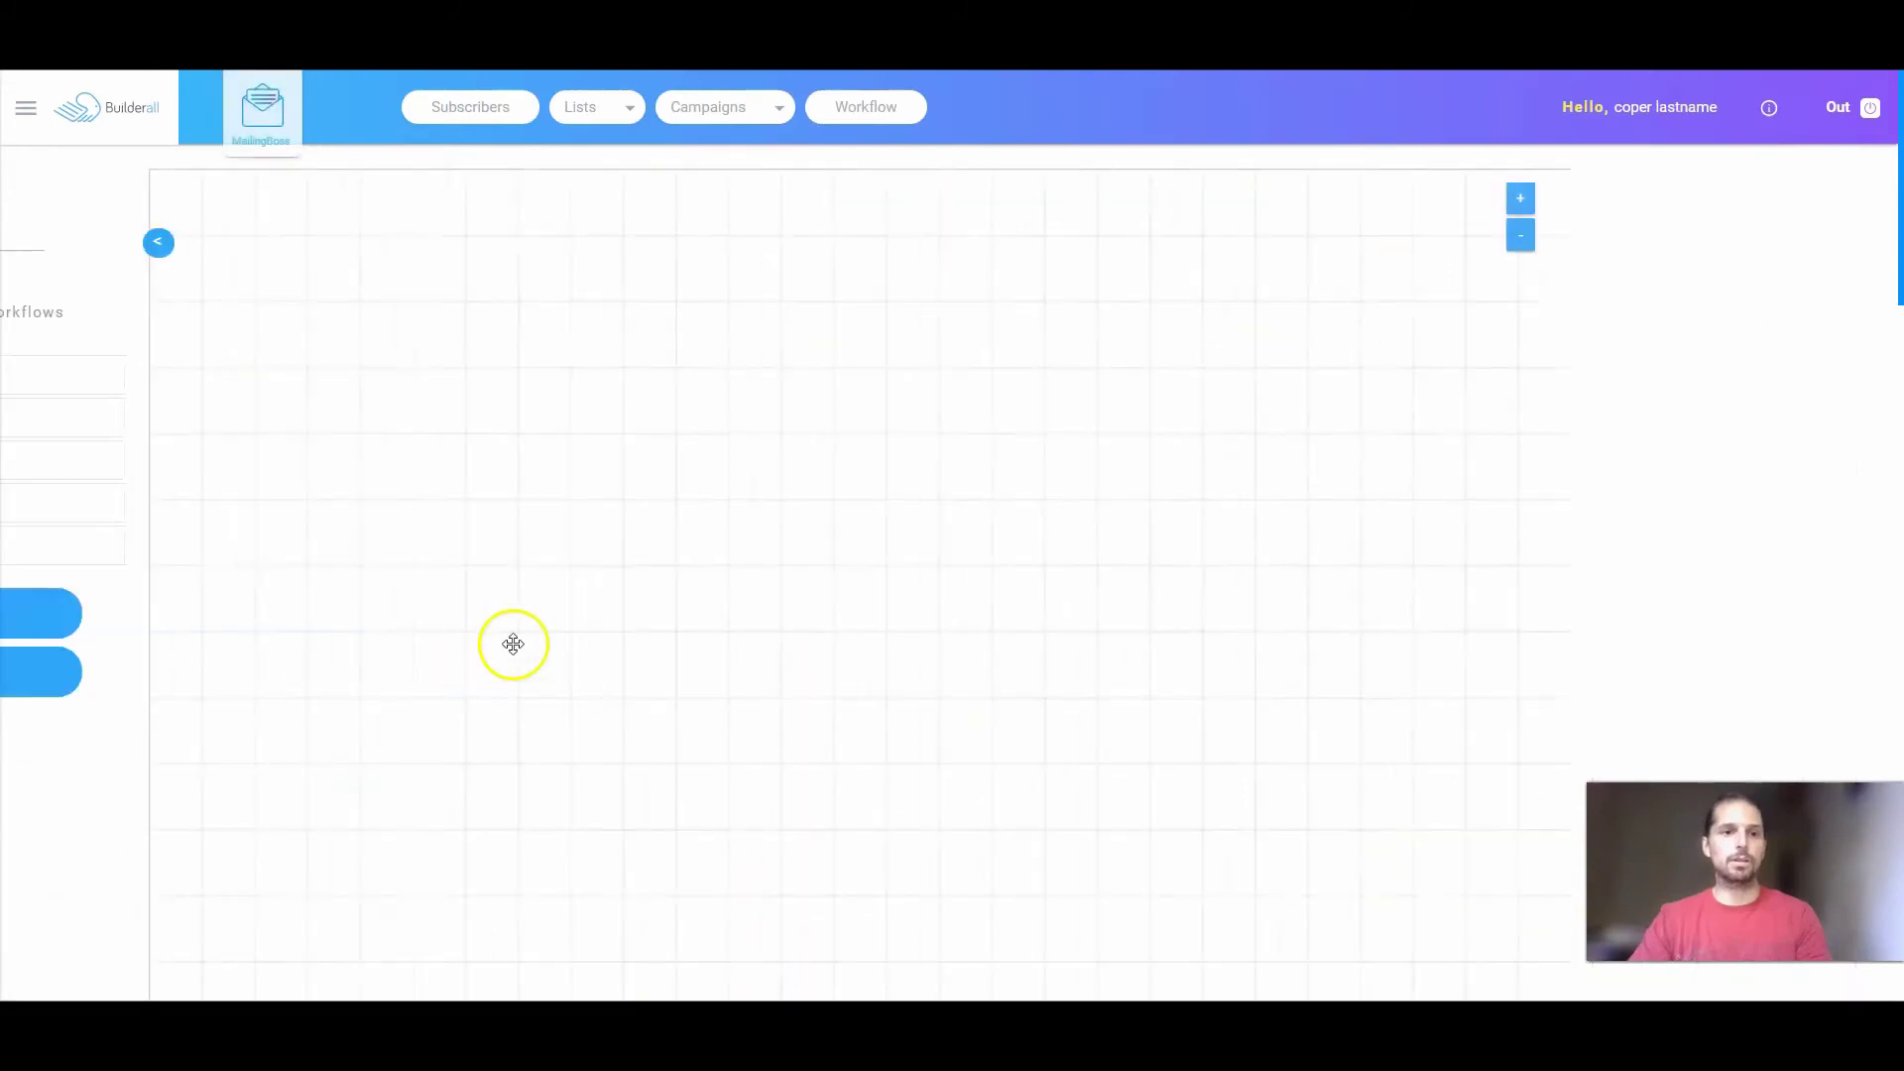
{"action": "scroll", "coordinate": [501, 553], "scroll_direction": "down", "scroll_amount": 1}
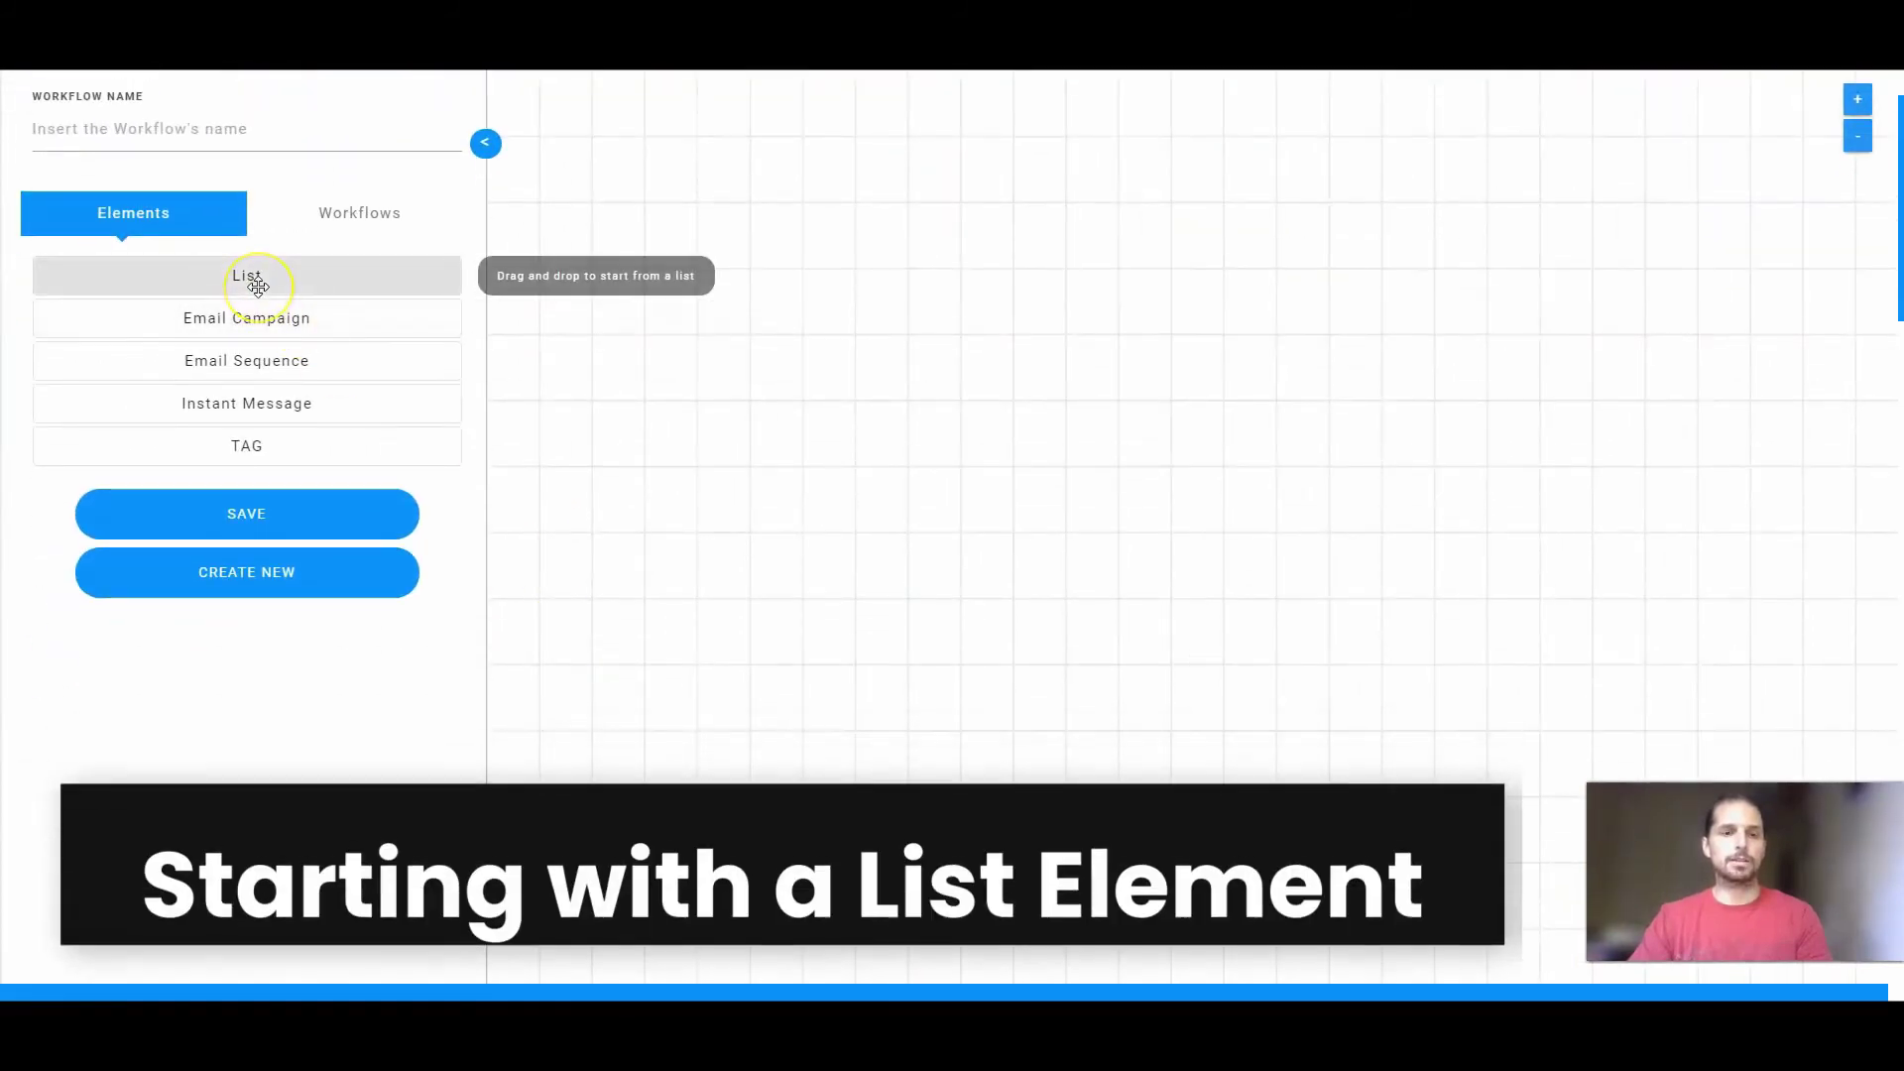
{"action": "left_click_drag", "start_coordinate": [259, 287], "coordinate": [803, 333]}
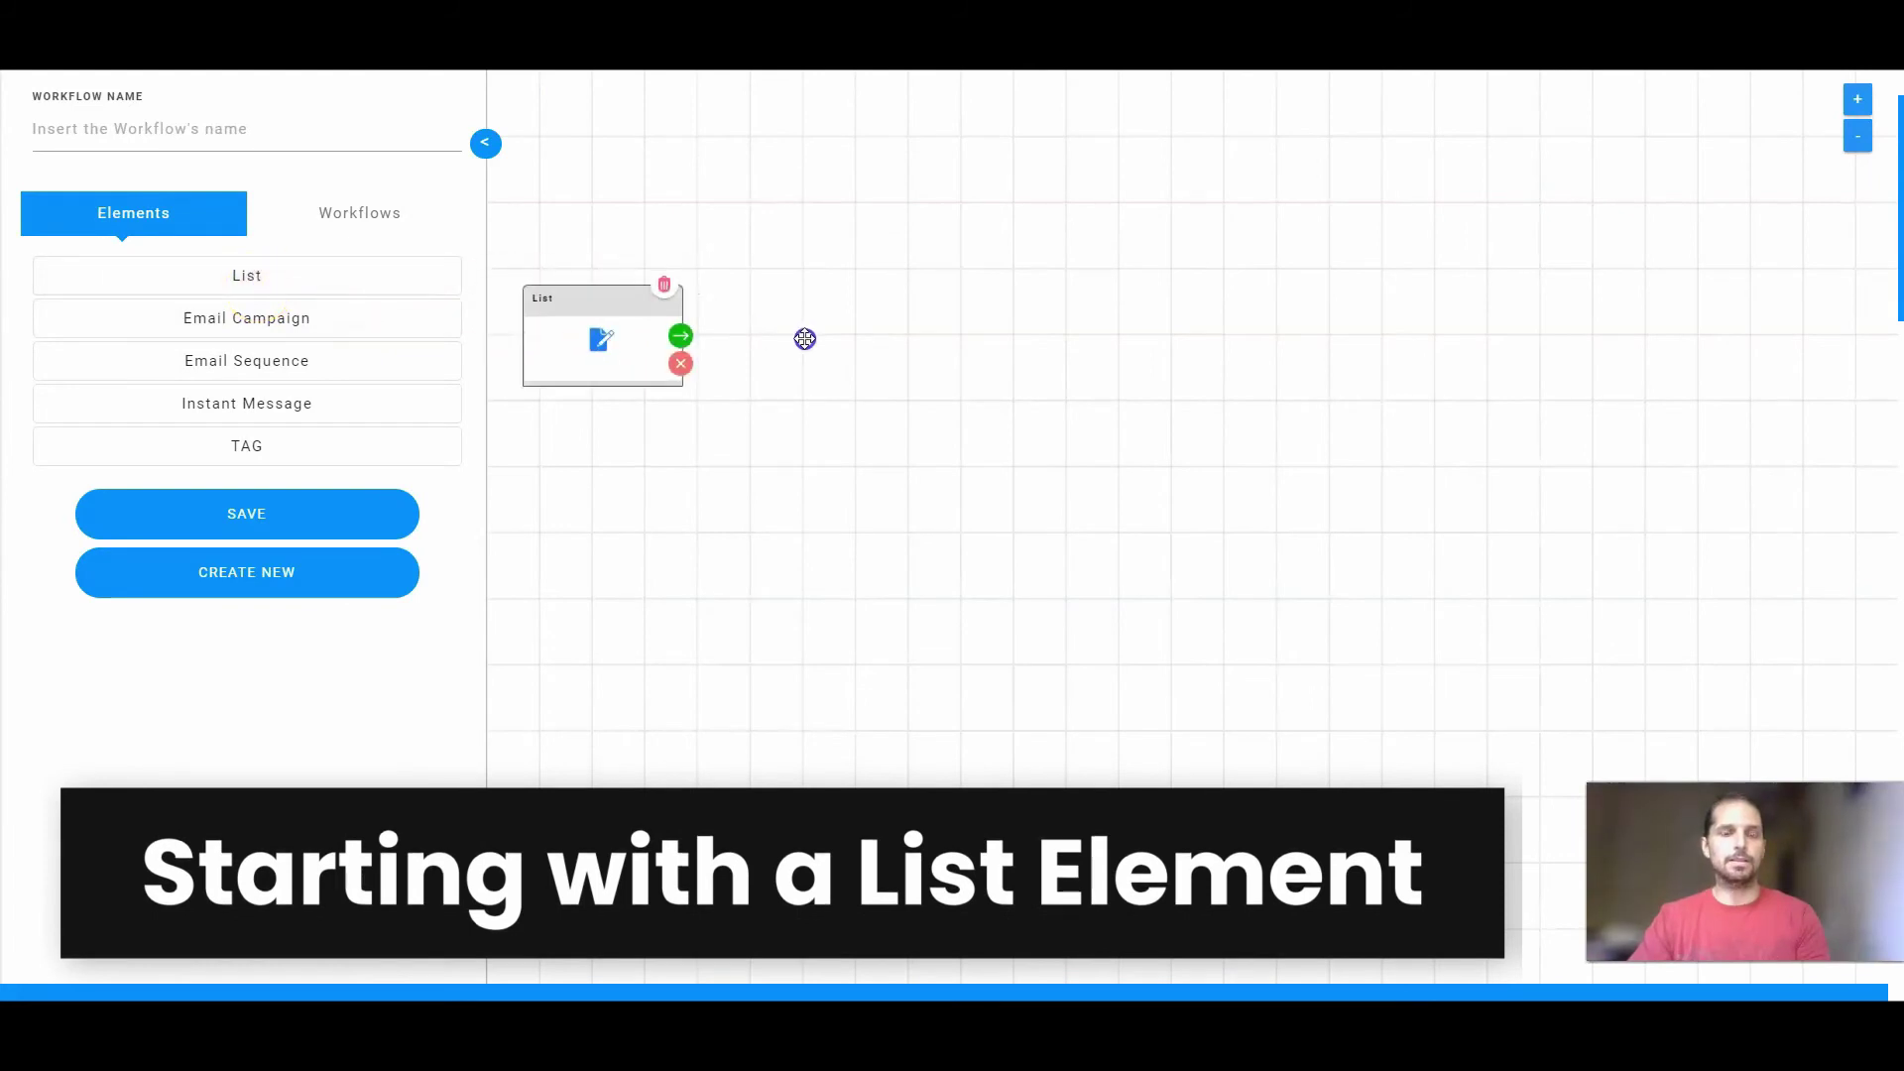
Configure the List element to use the testList1 list
{"action": "scroll", "coordinate": [804, 339], "scroll_direction": "up", "scroll_amount": 1}
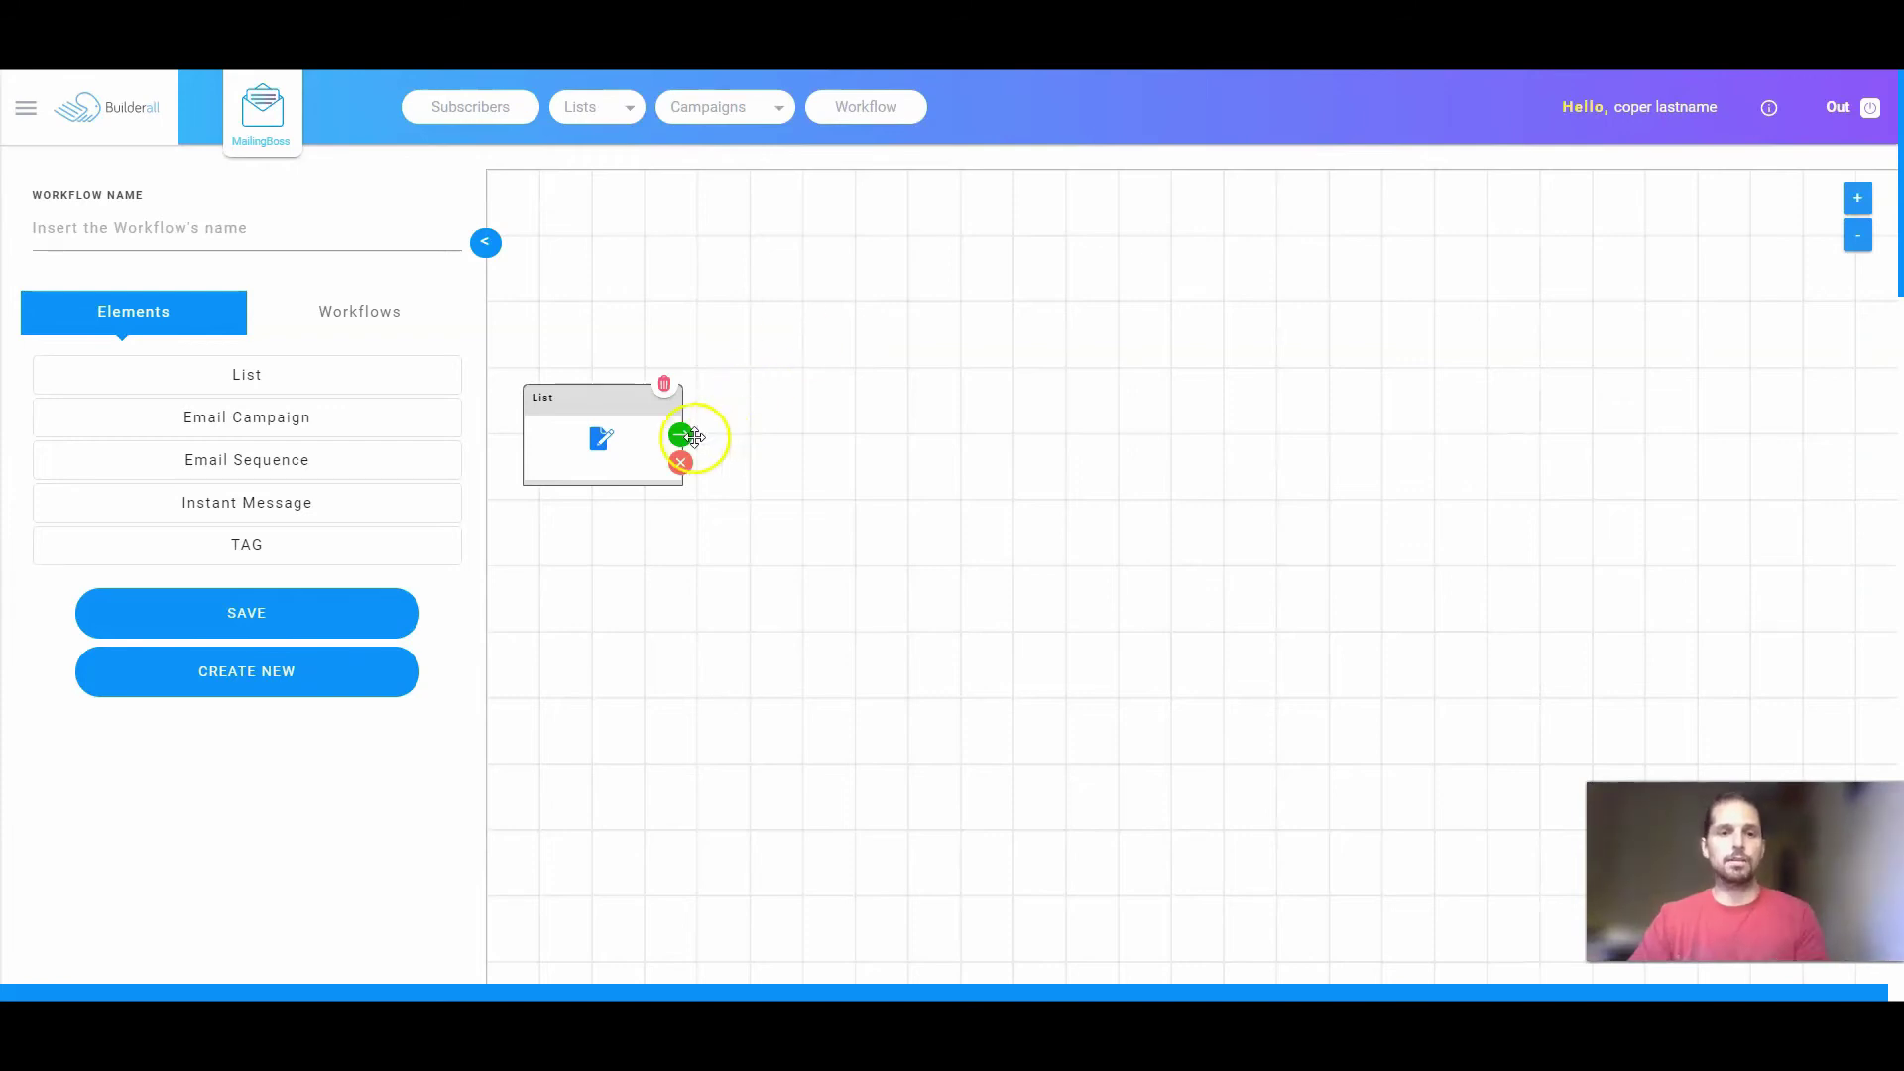
{"action": "left_click", "coordinate": [601, 448]}
{"action": "left_click", "coordinate": [630, 266]}
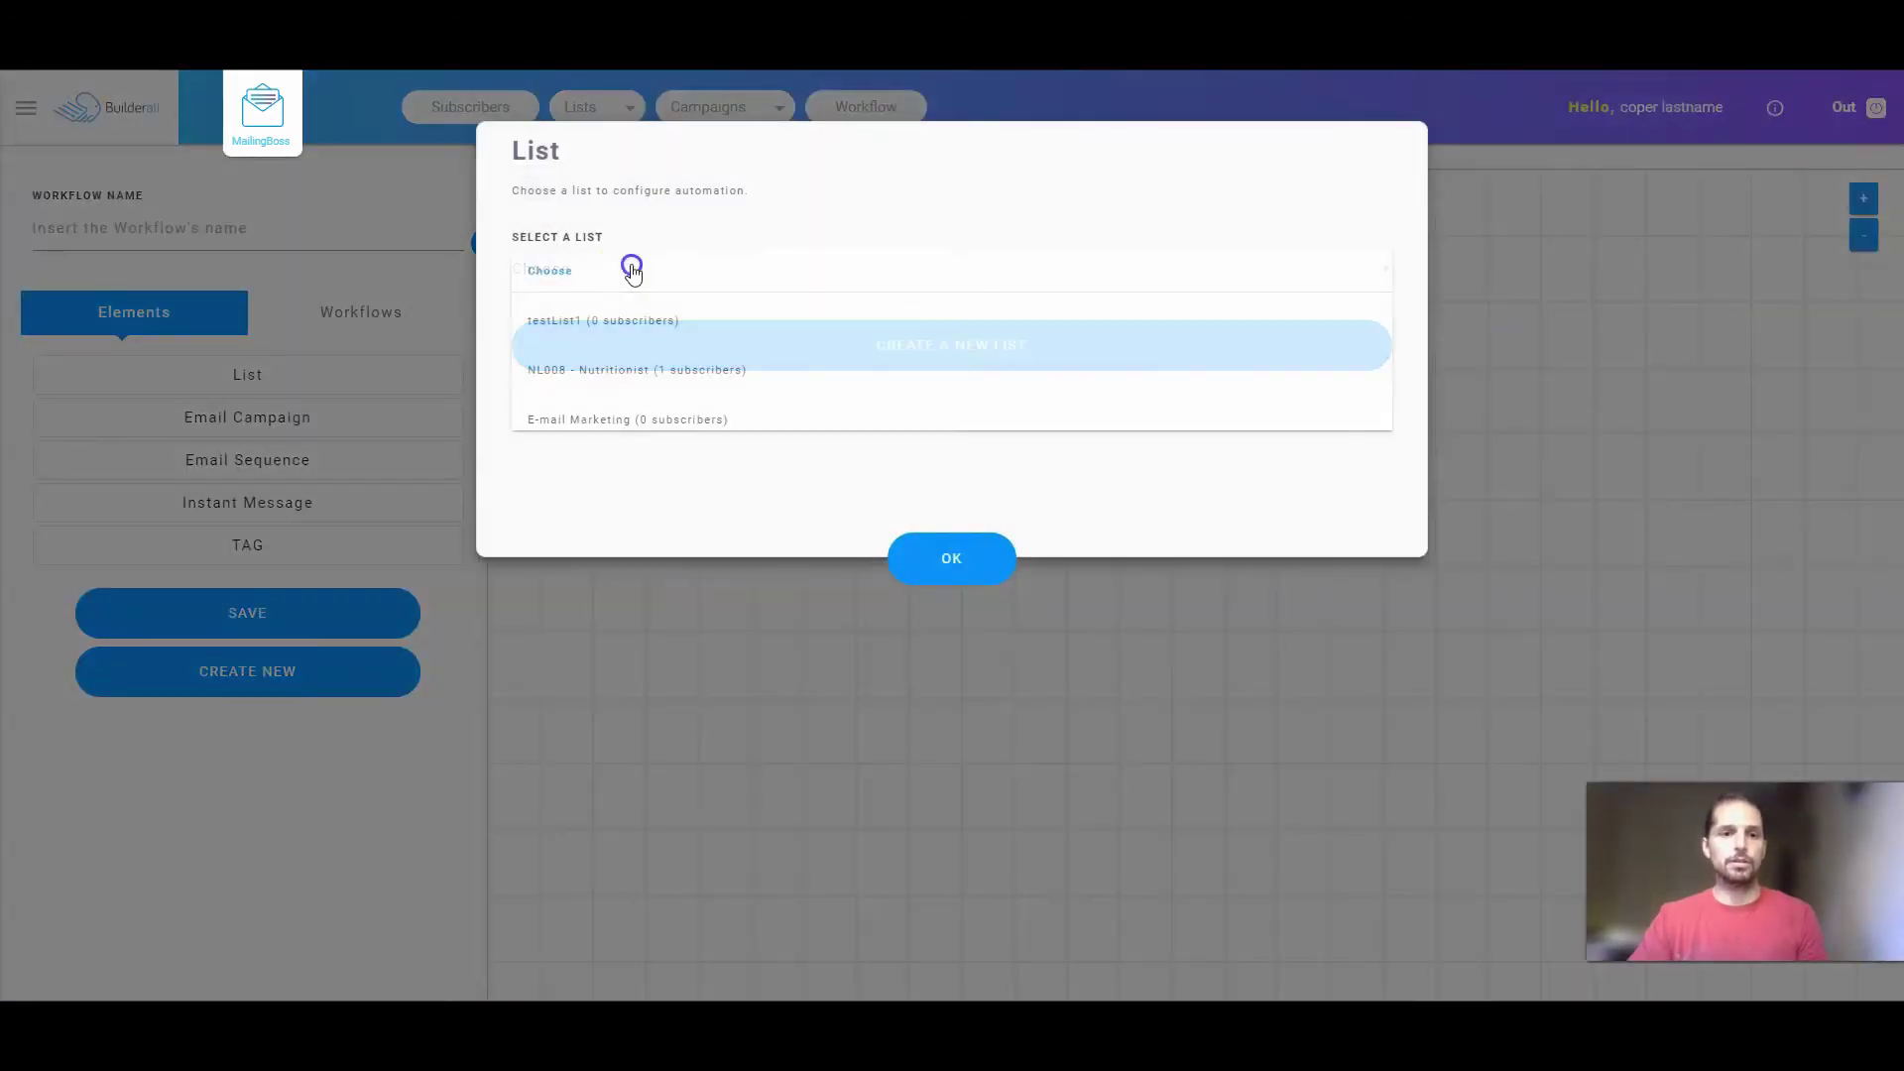
{"action": "left_click", "coordinate": [620, 330]}
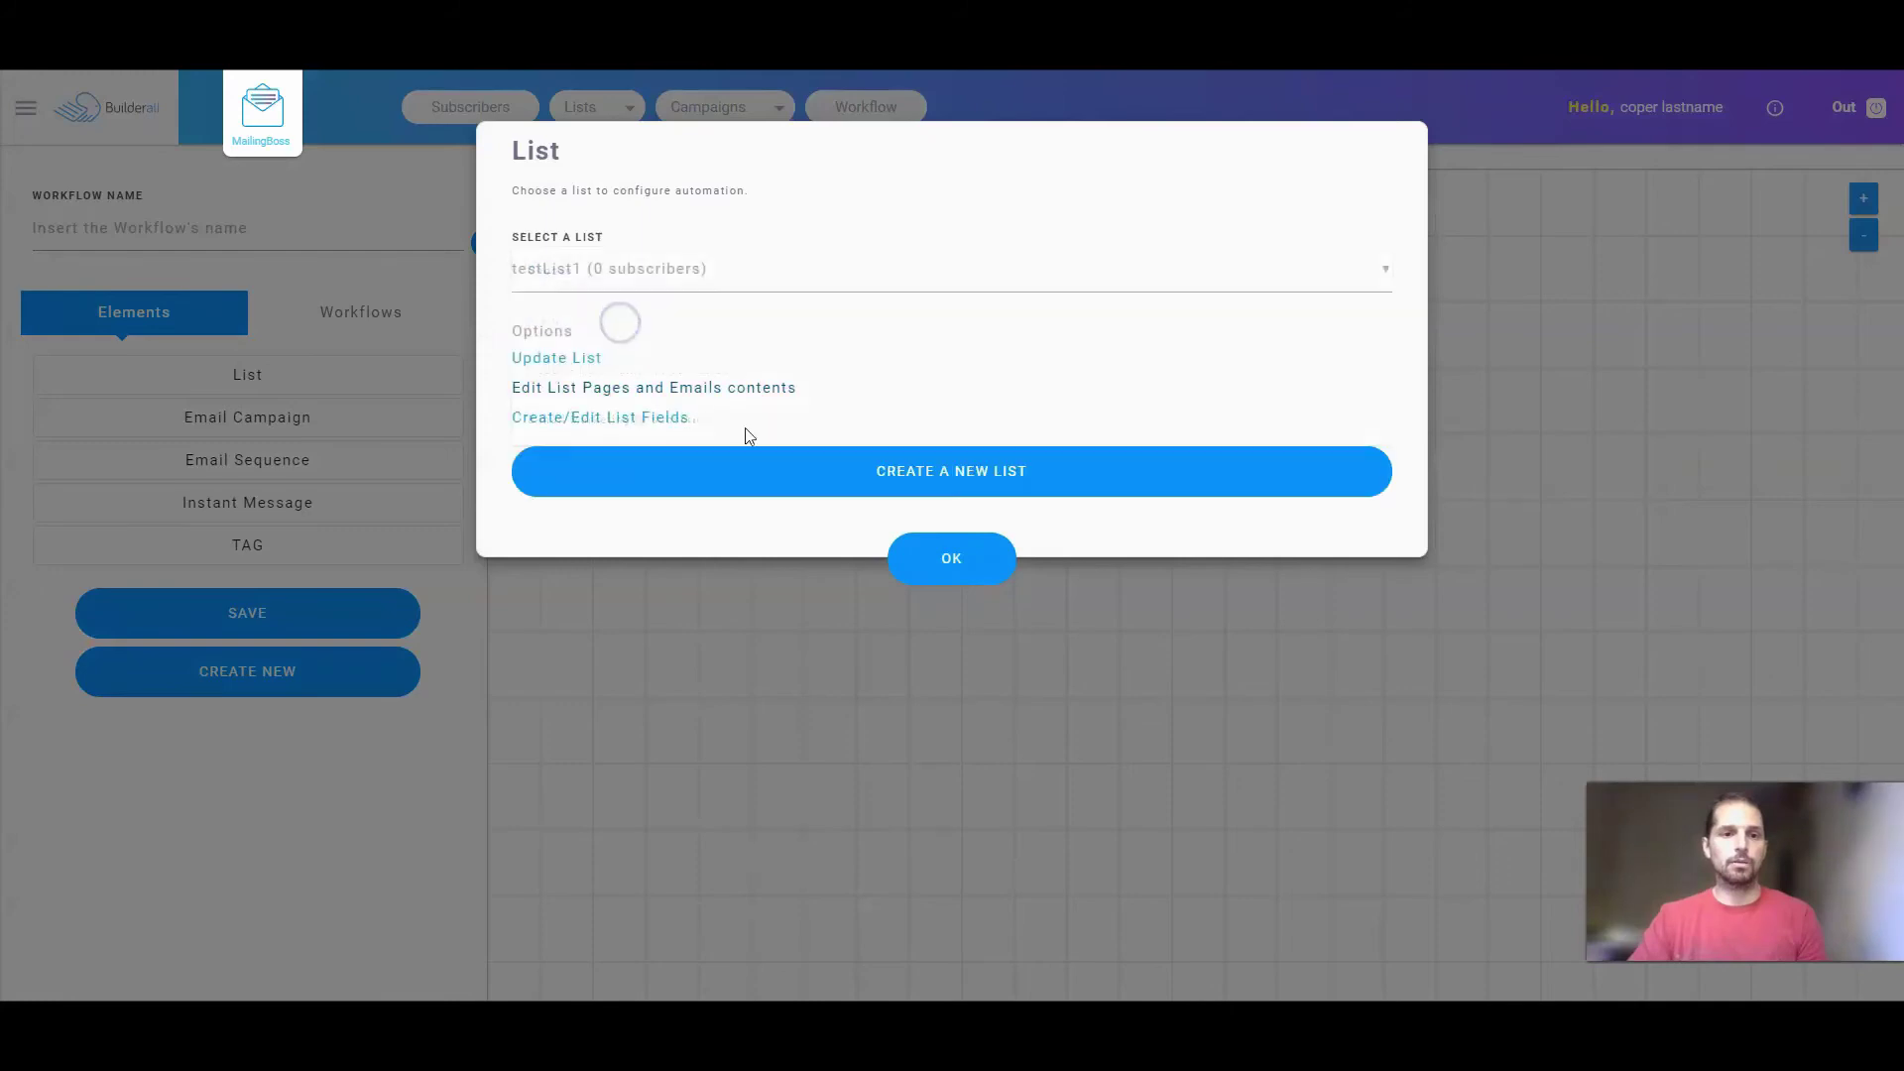
{"action": "left_click", "coordinate": [946, 560]}
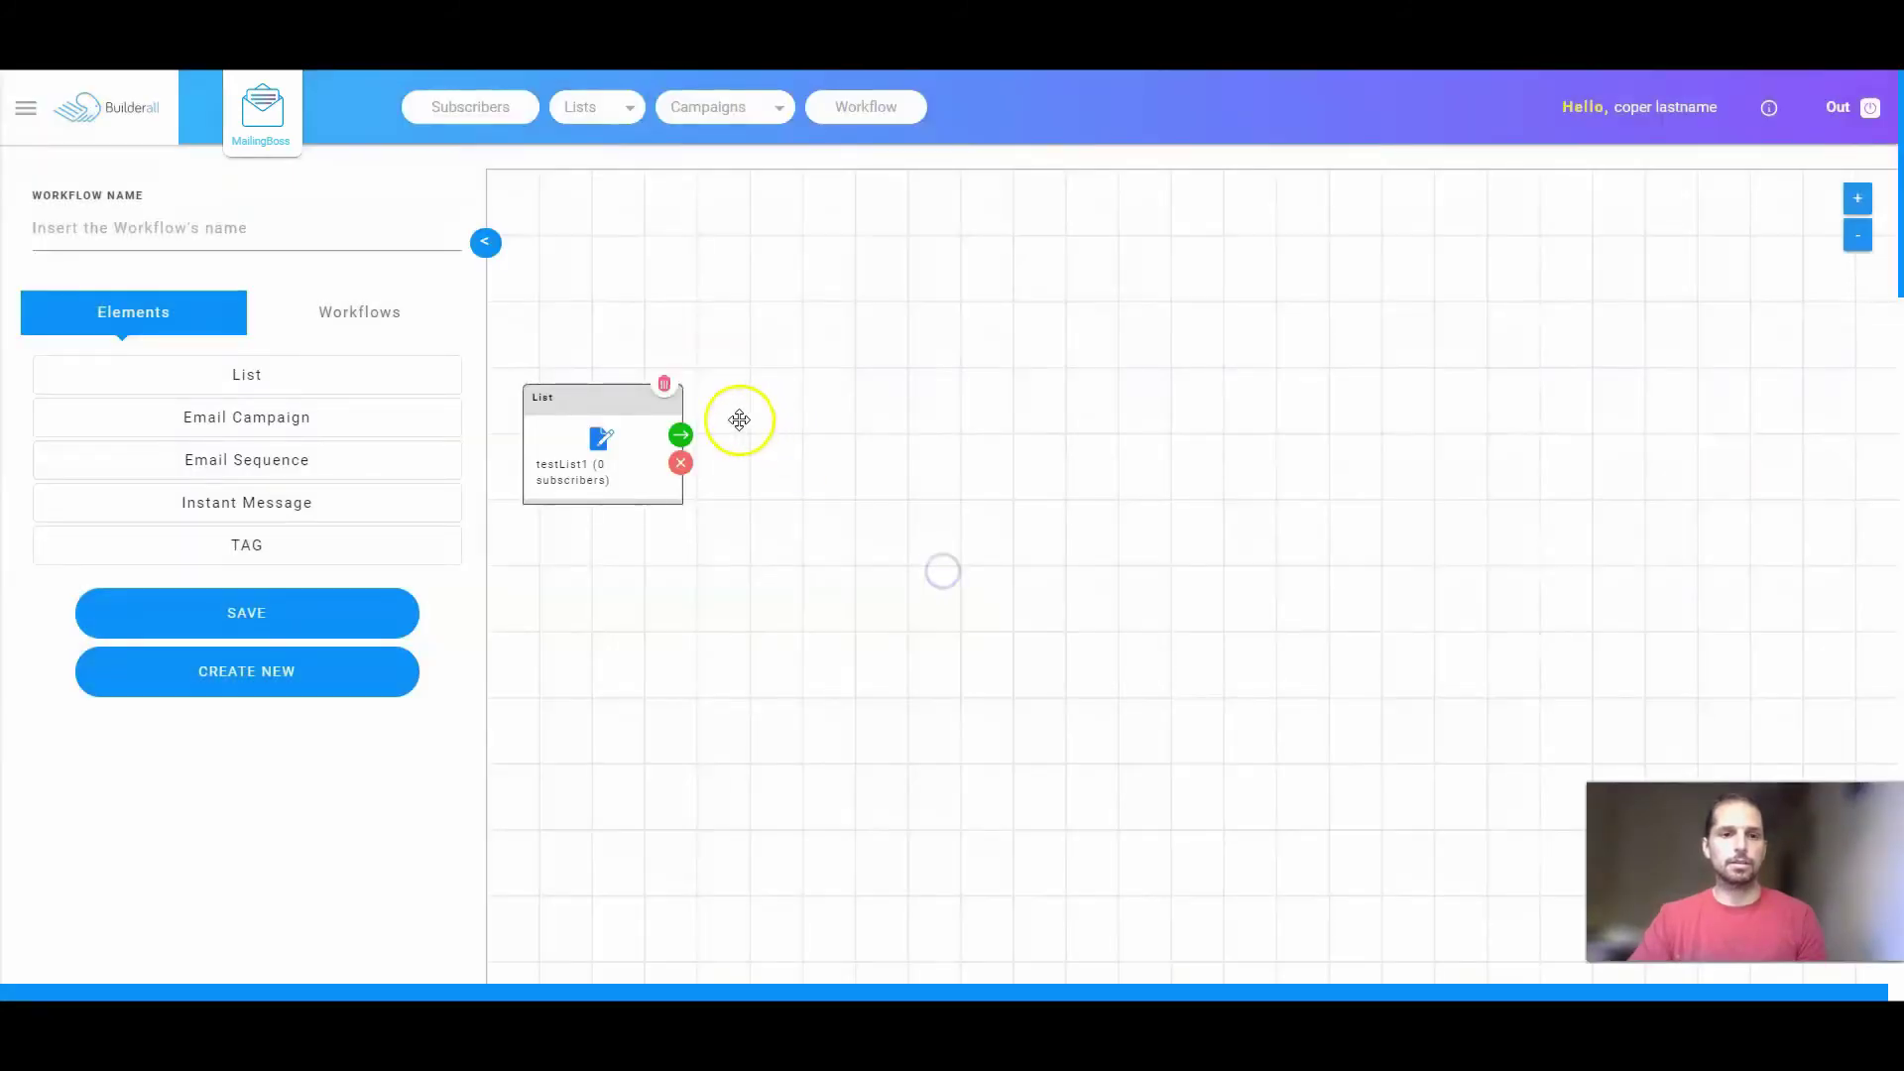
Add an Email Sequence to the list's positive path, creating seq2 for testList1 with 3 messages sent to future subscribers only
{"action": "left_click", "coordinate": [680, 436]}
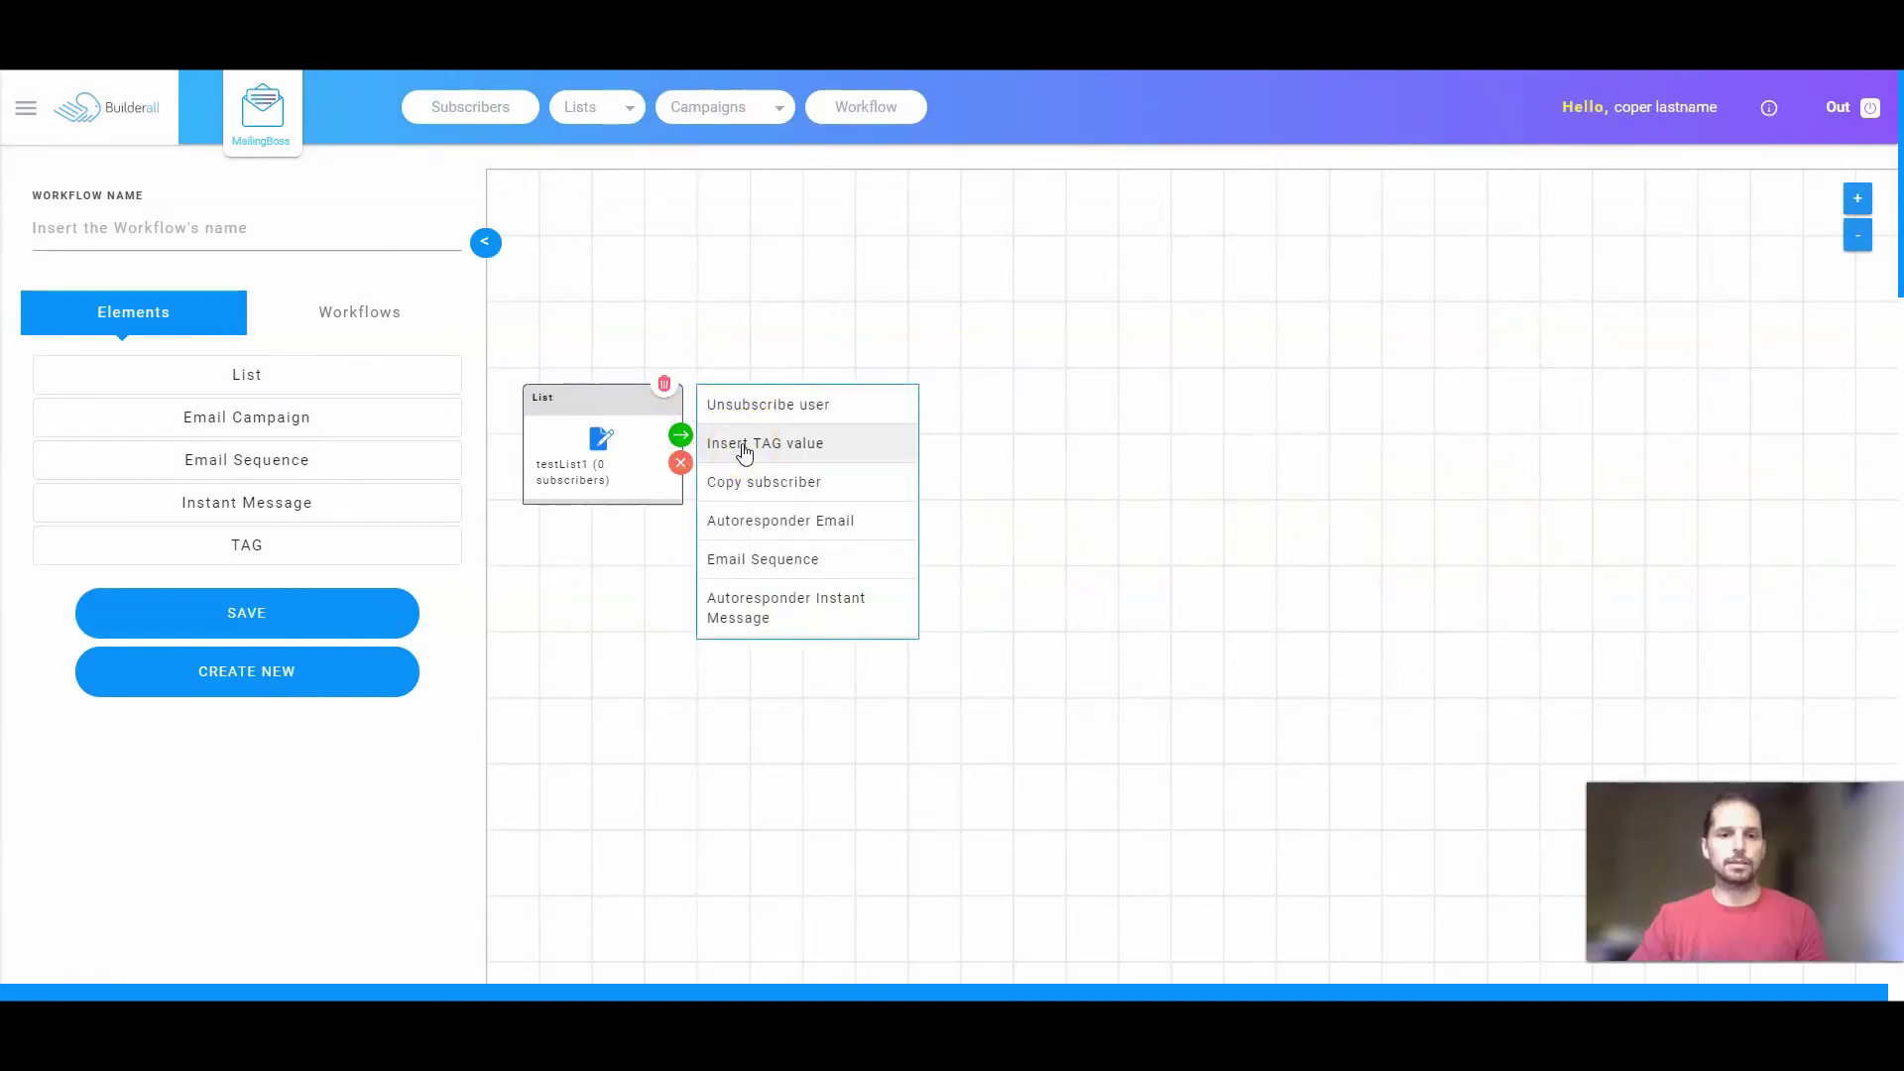
{"action": "left_click", "coordinate": [752, 553]}
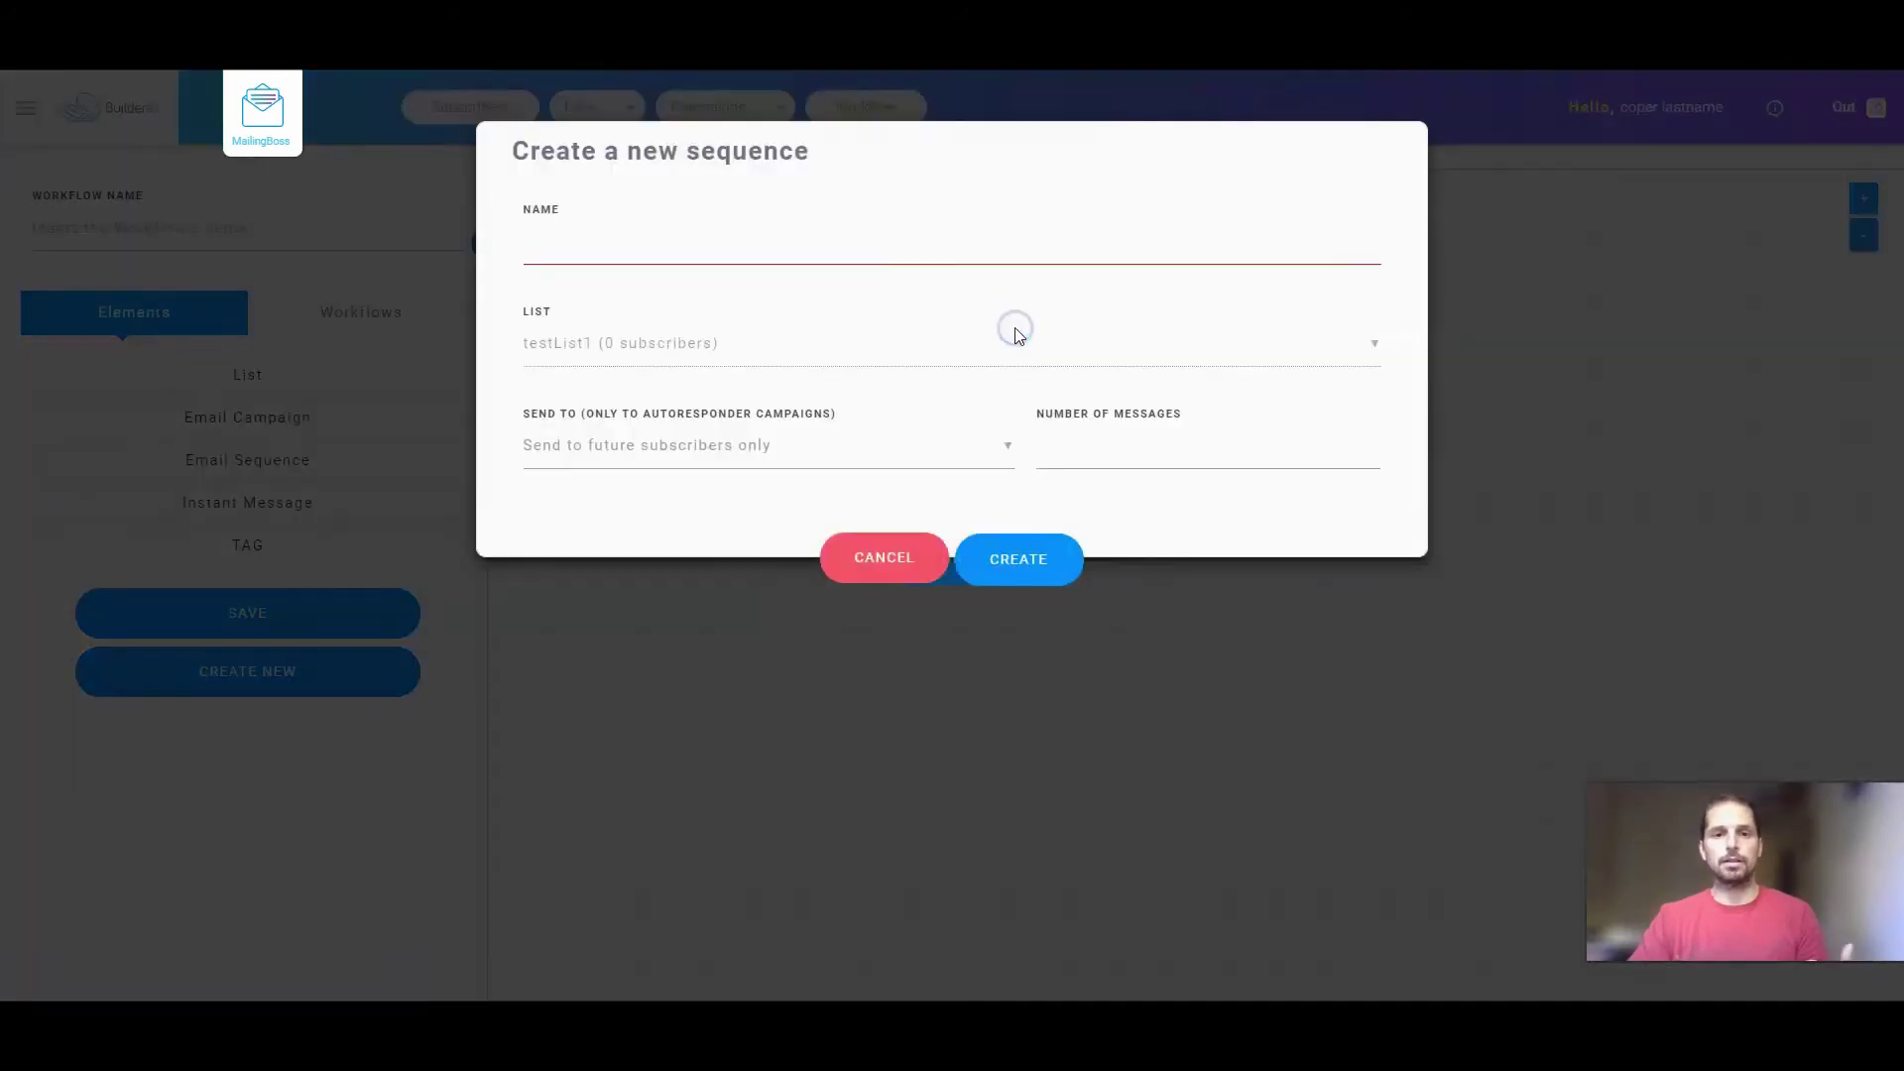
{"action": "left_click", "coordinate": [603, 253]}
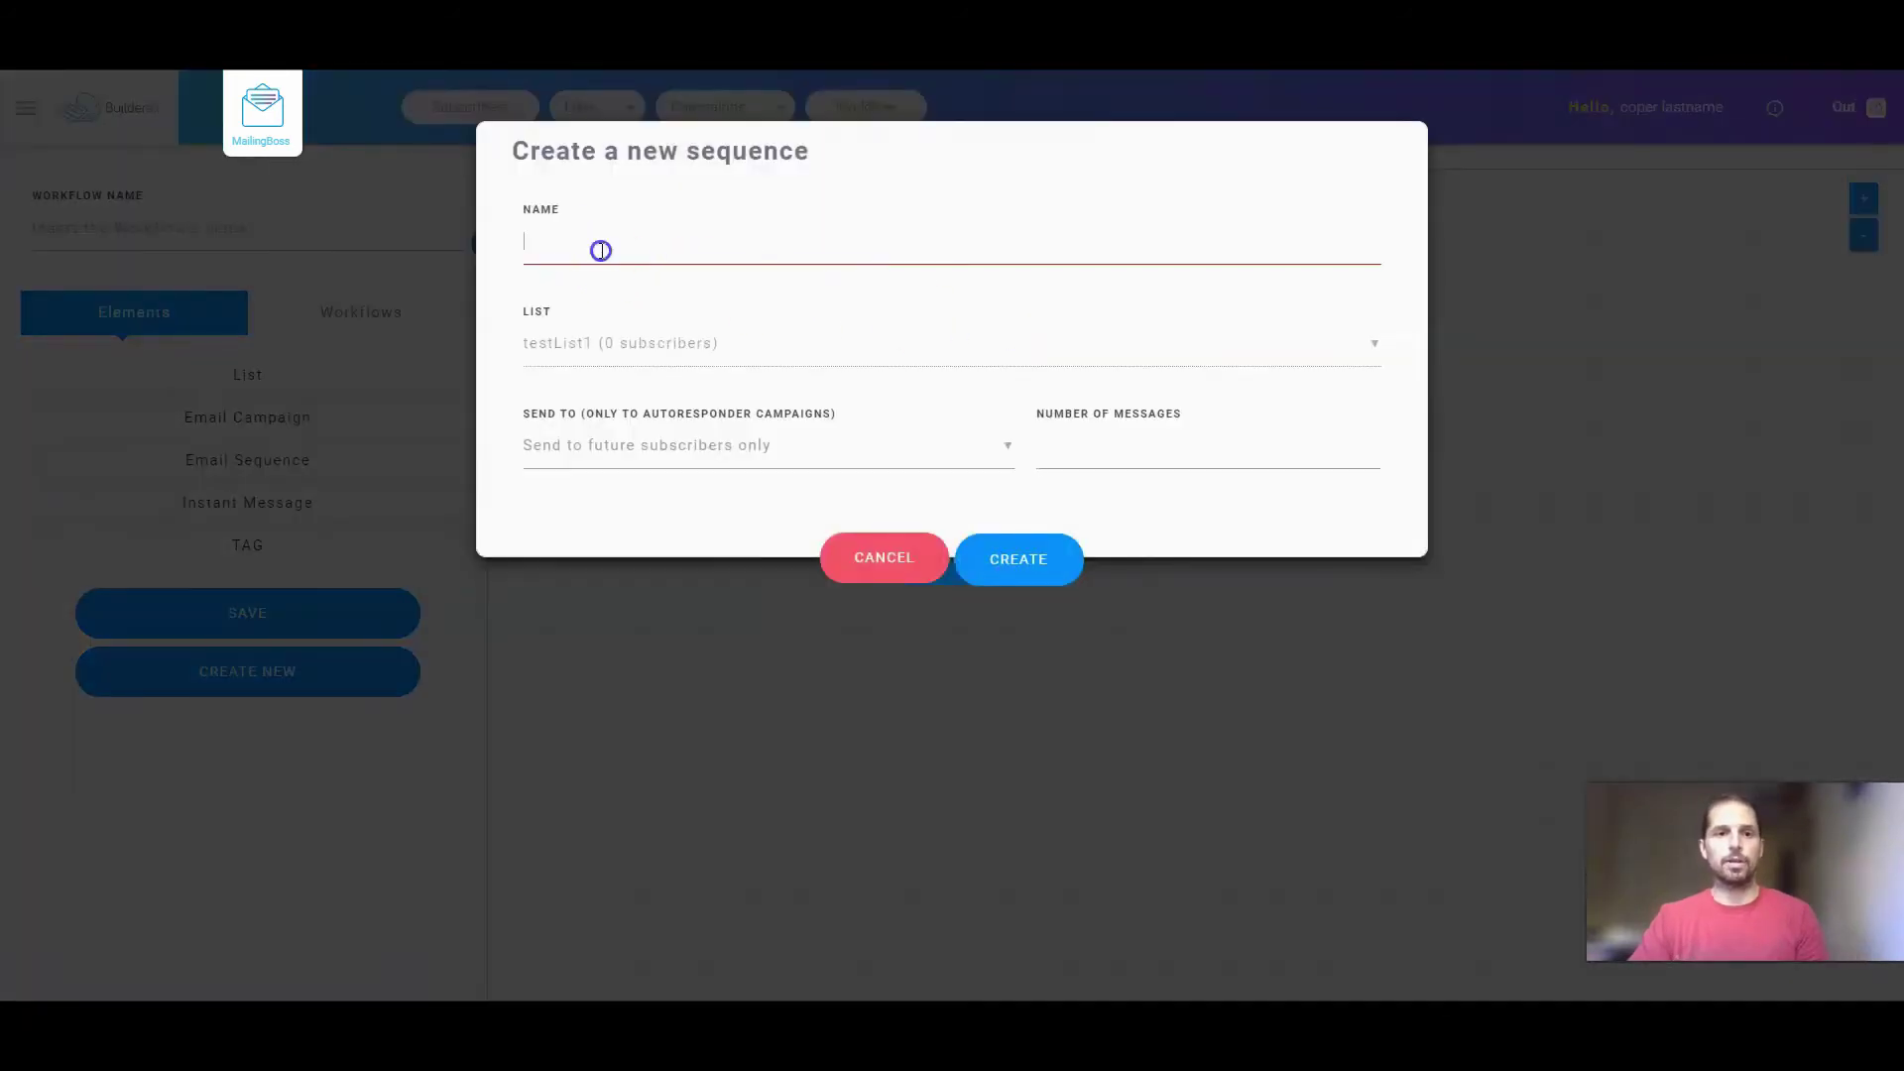
{"action": "left_click", "coordinate": [598, 456]}
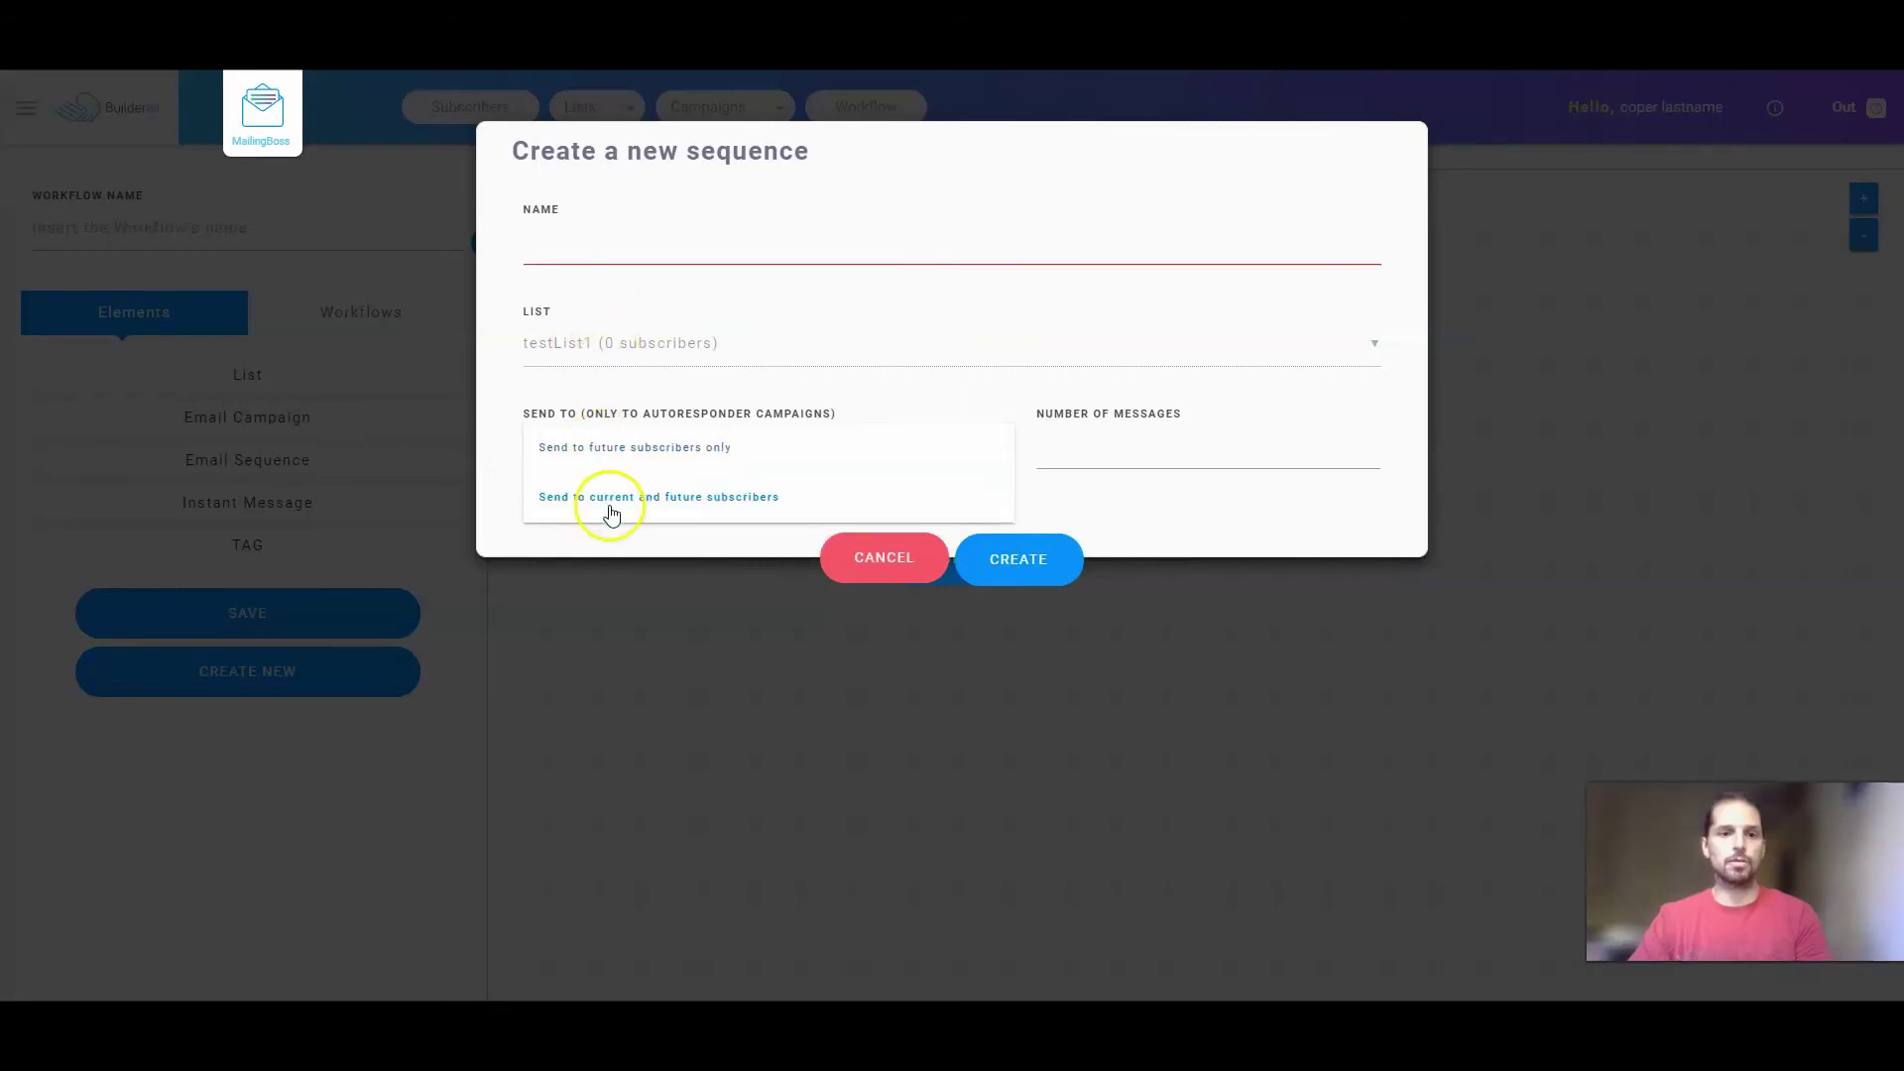
{"action": "left_click", "coordinate": [628, 441]}
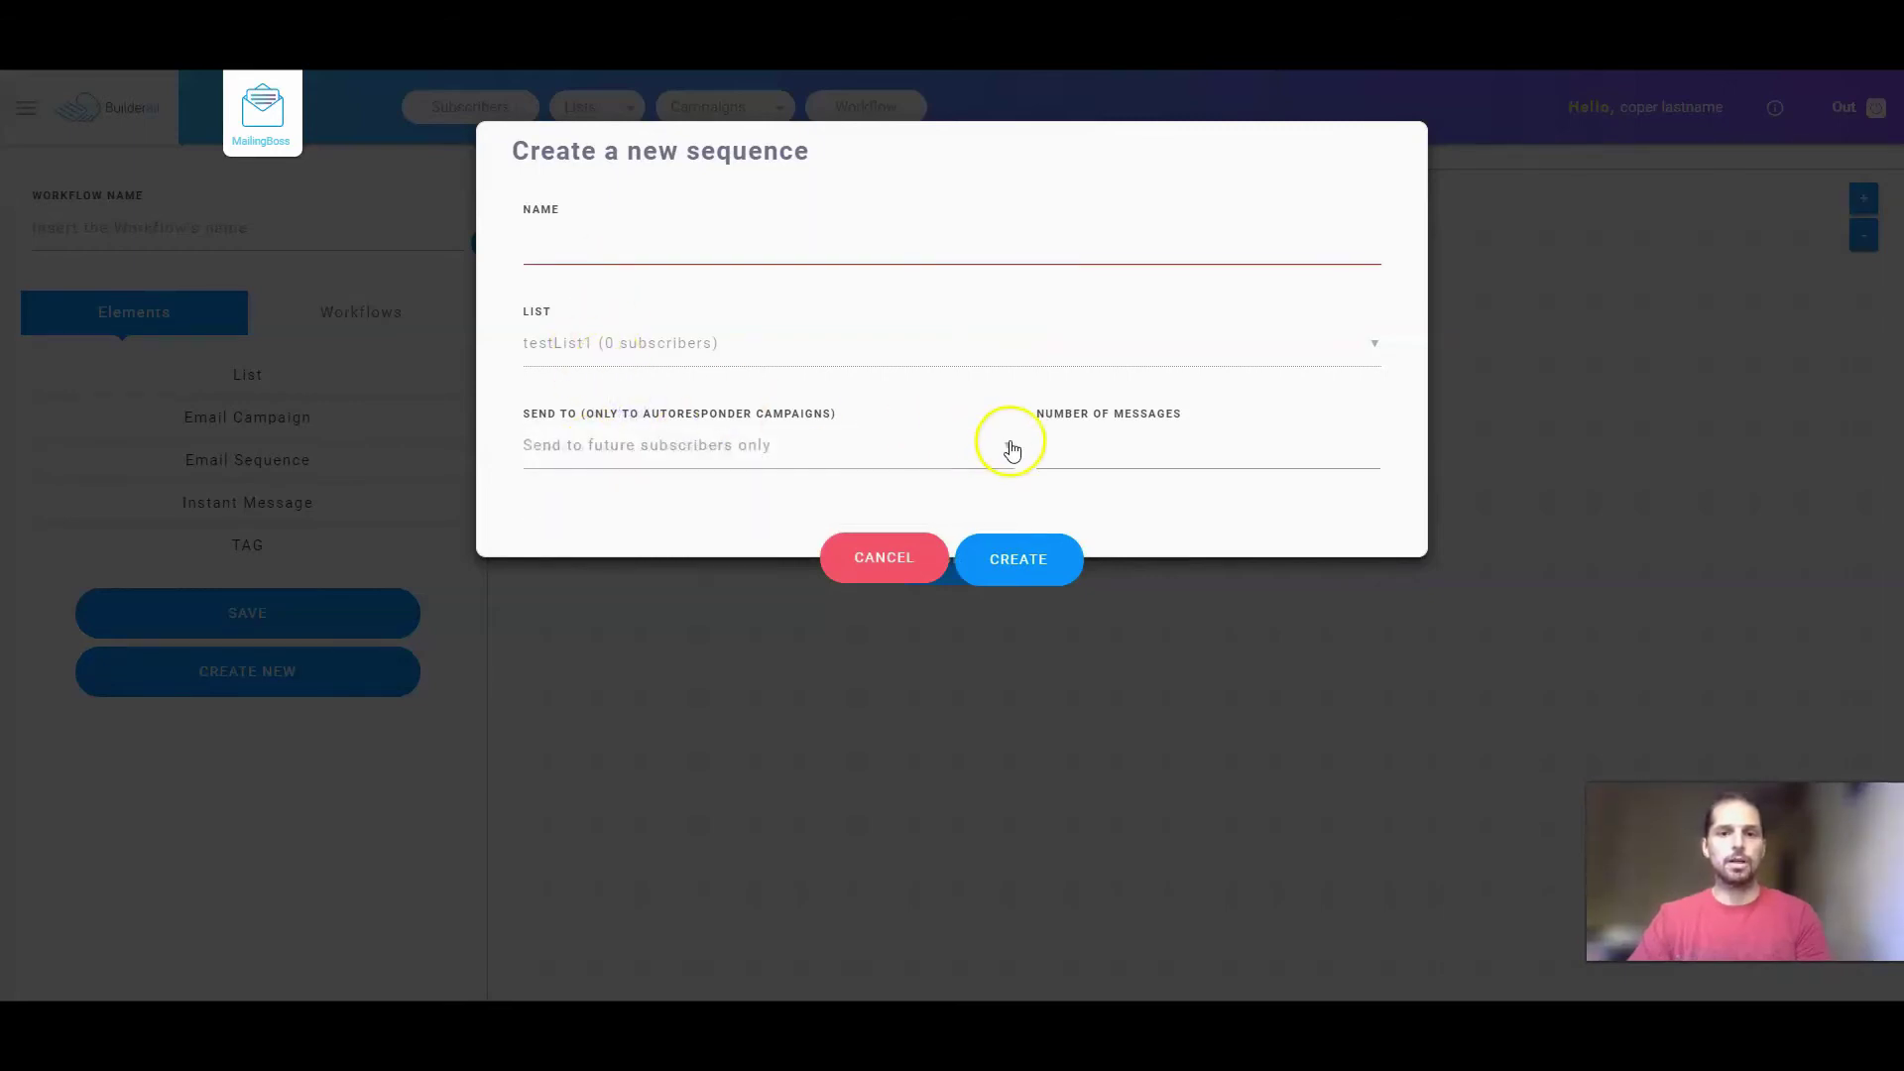
{"action": "left_click", "coordinate": [1095, 451]}
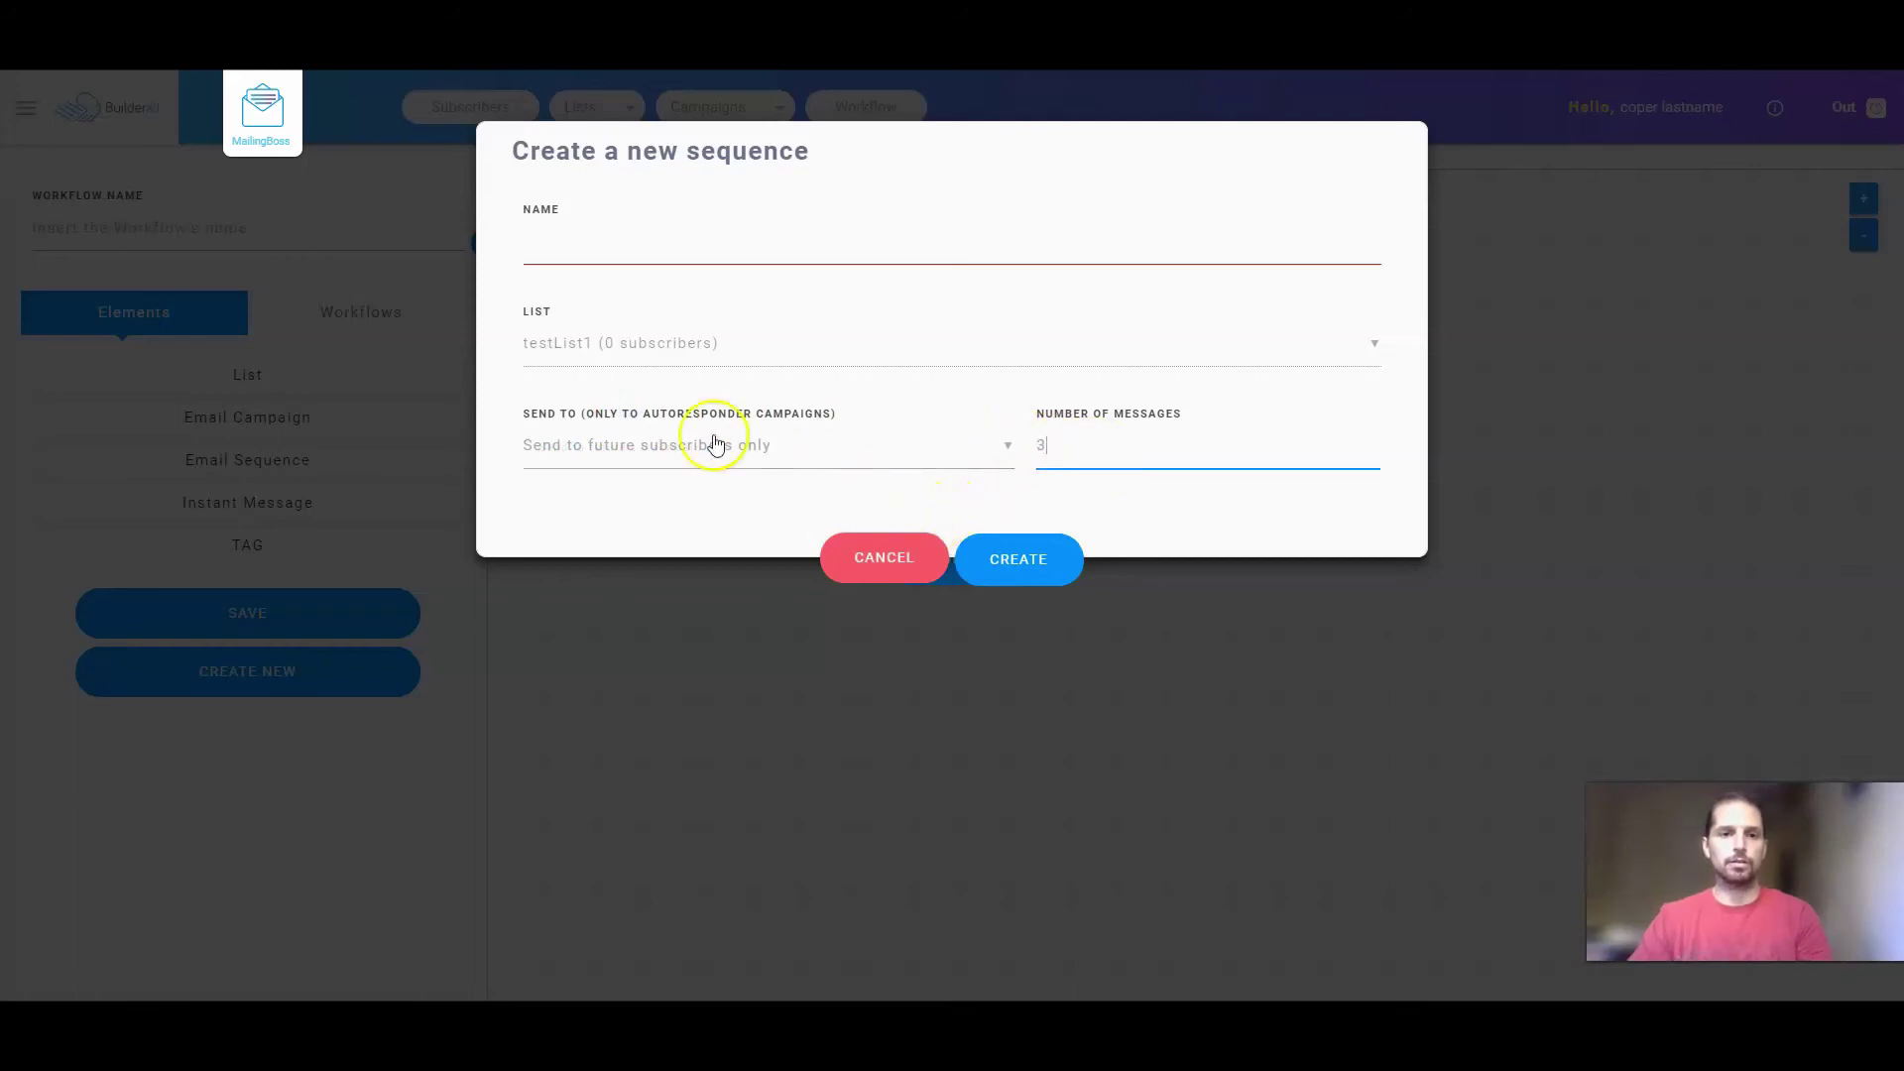
{"action": "left_click", "coordinate": [601, 235]}
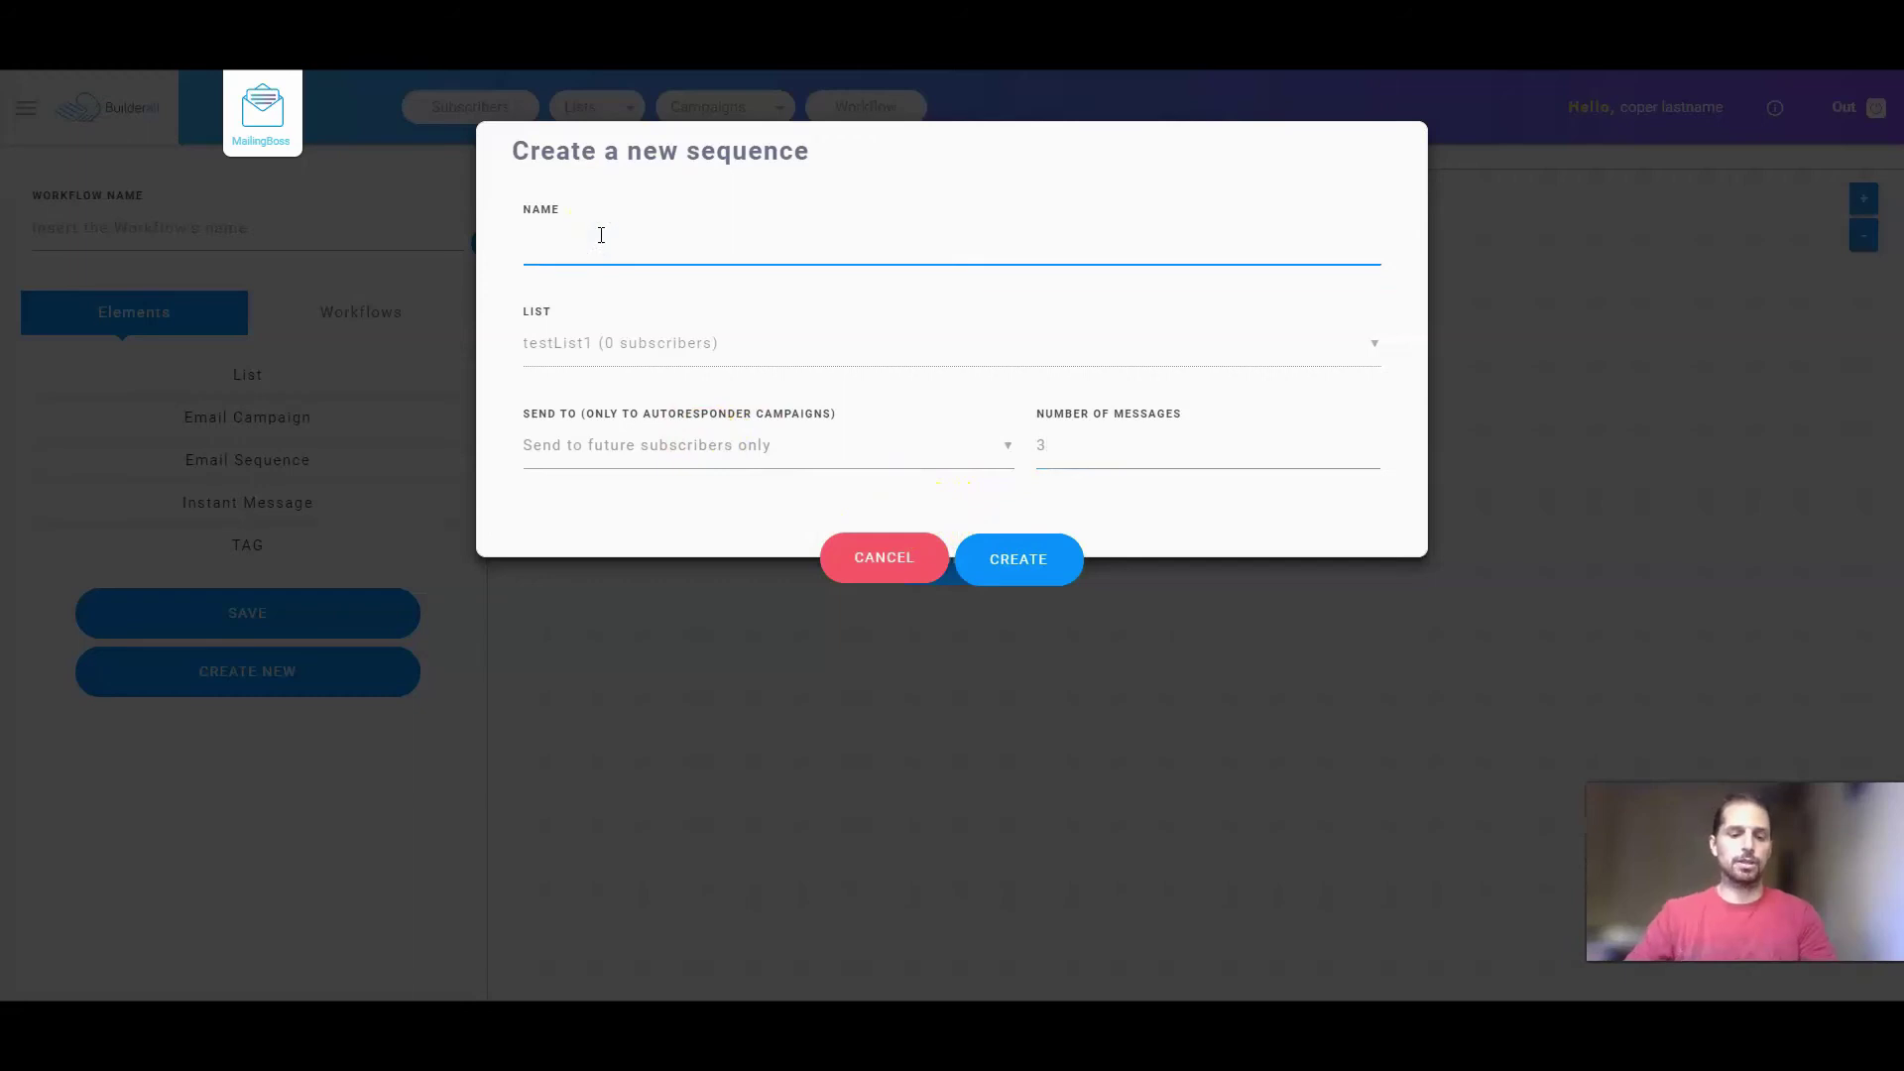
{"action": "type", "text": "seq2"}
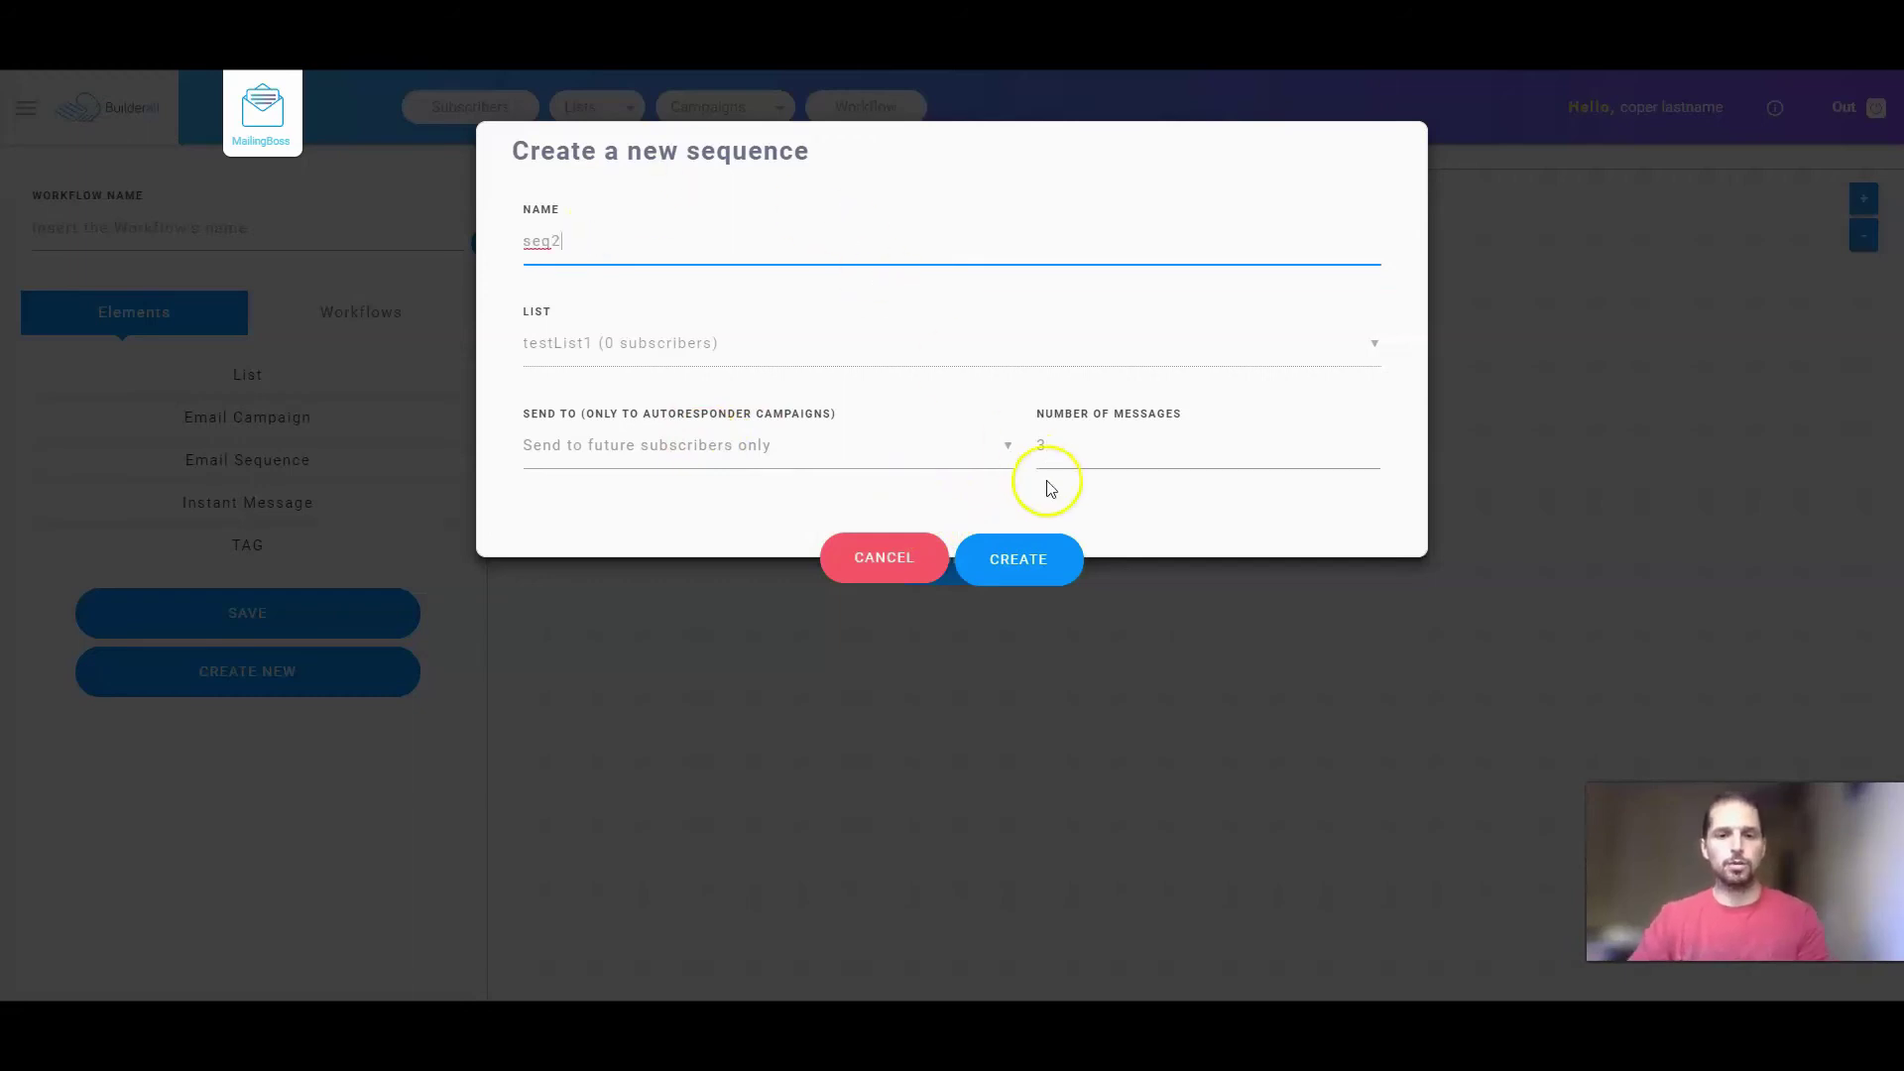
{"action": "left_click", "coordinate": [1021, 553]}
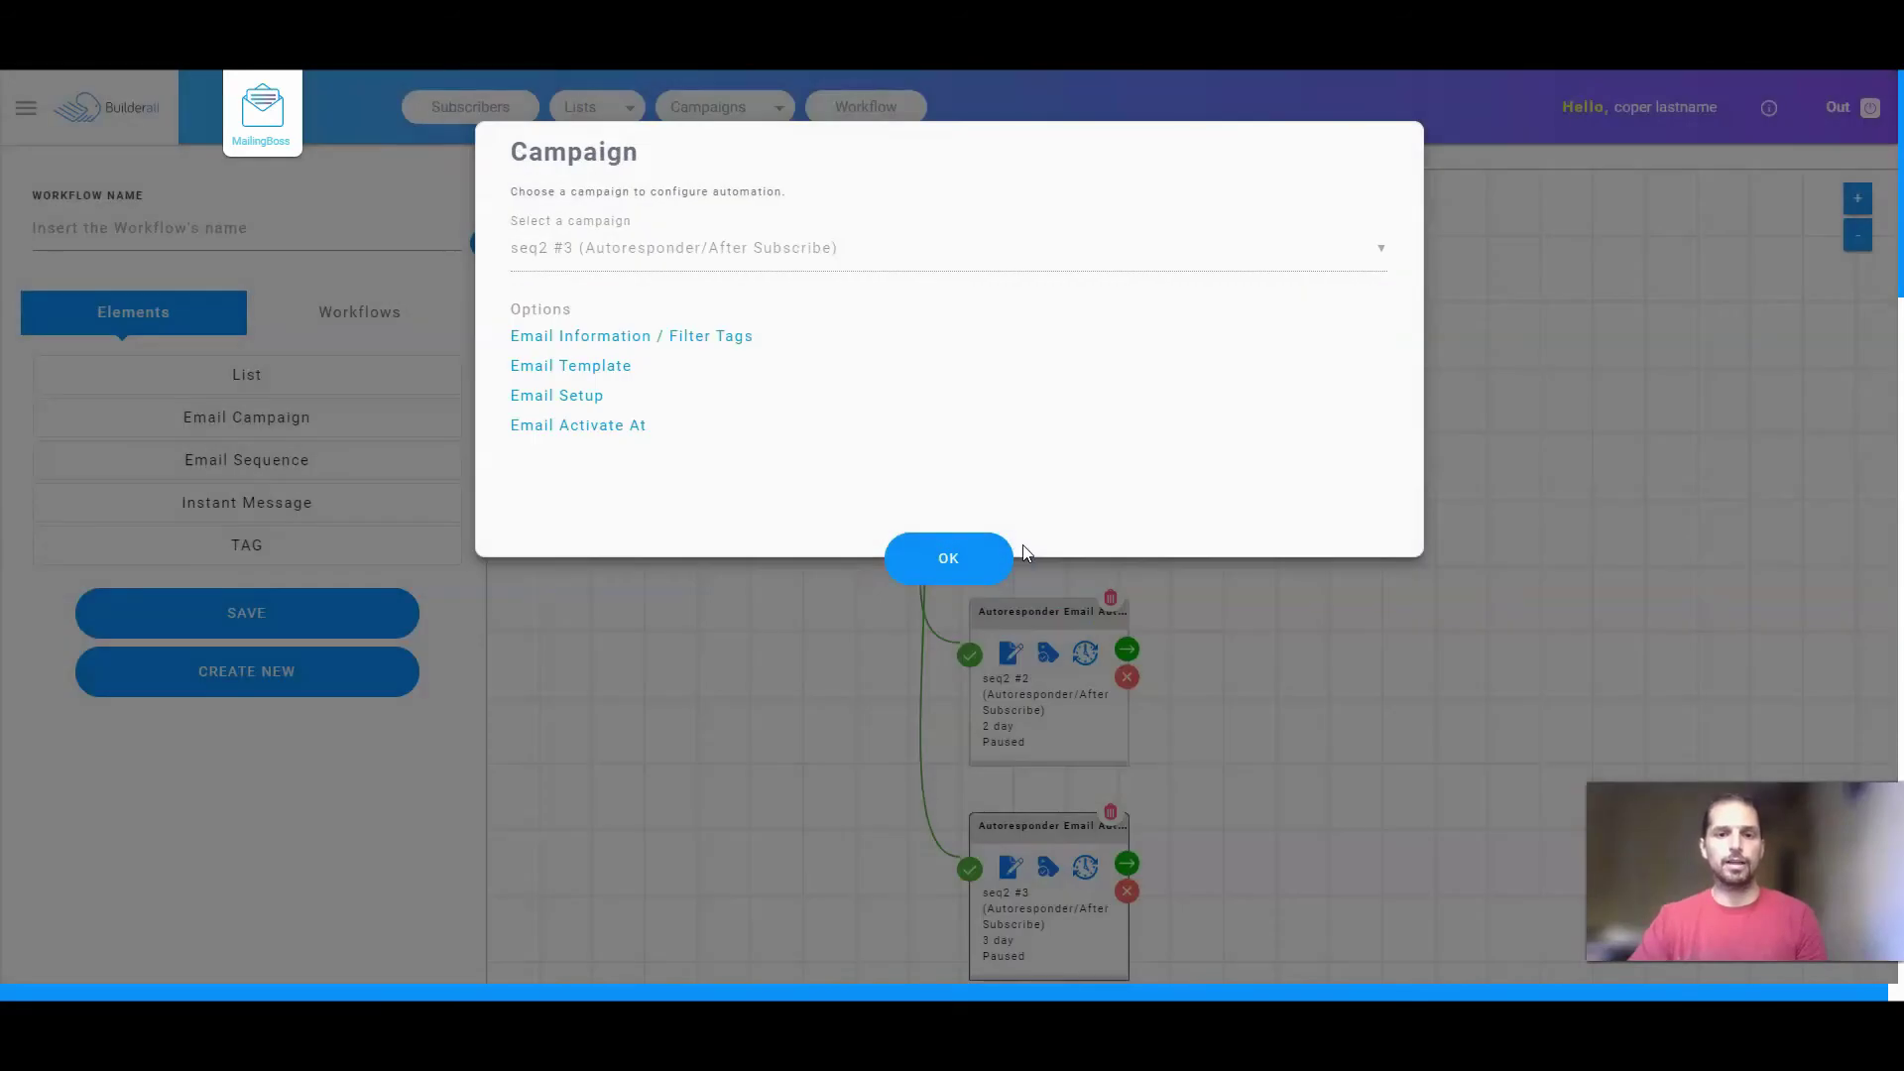
{"action": "left_click", "coordinate": [1004, 557]}
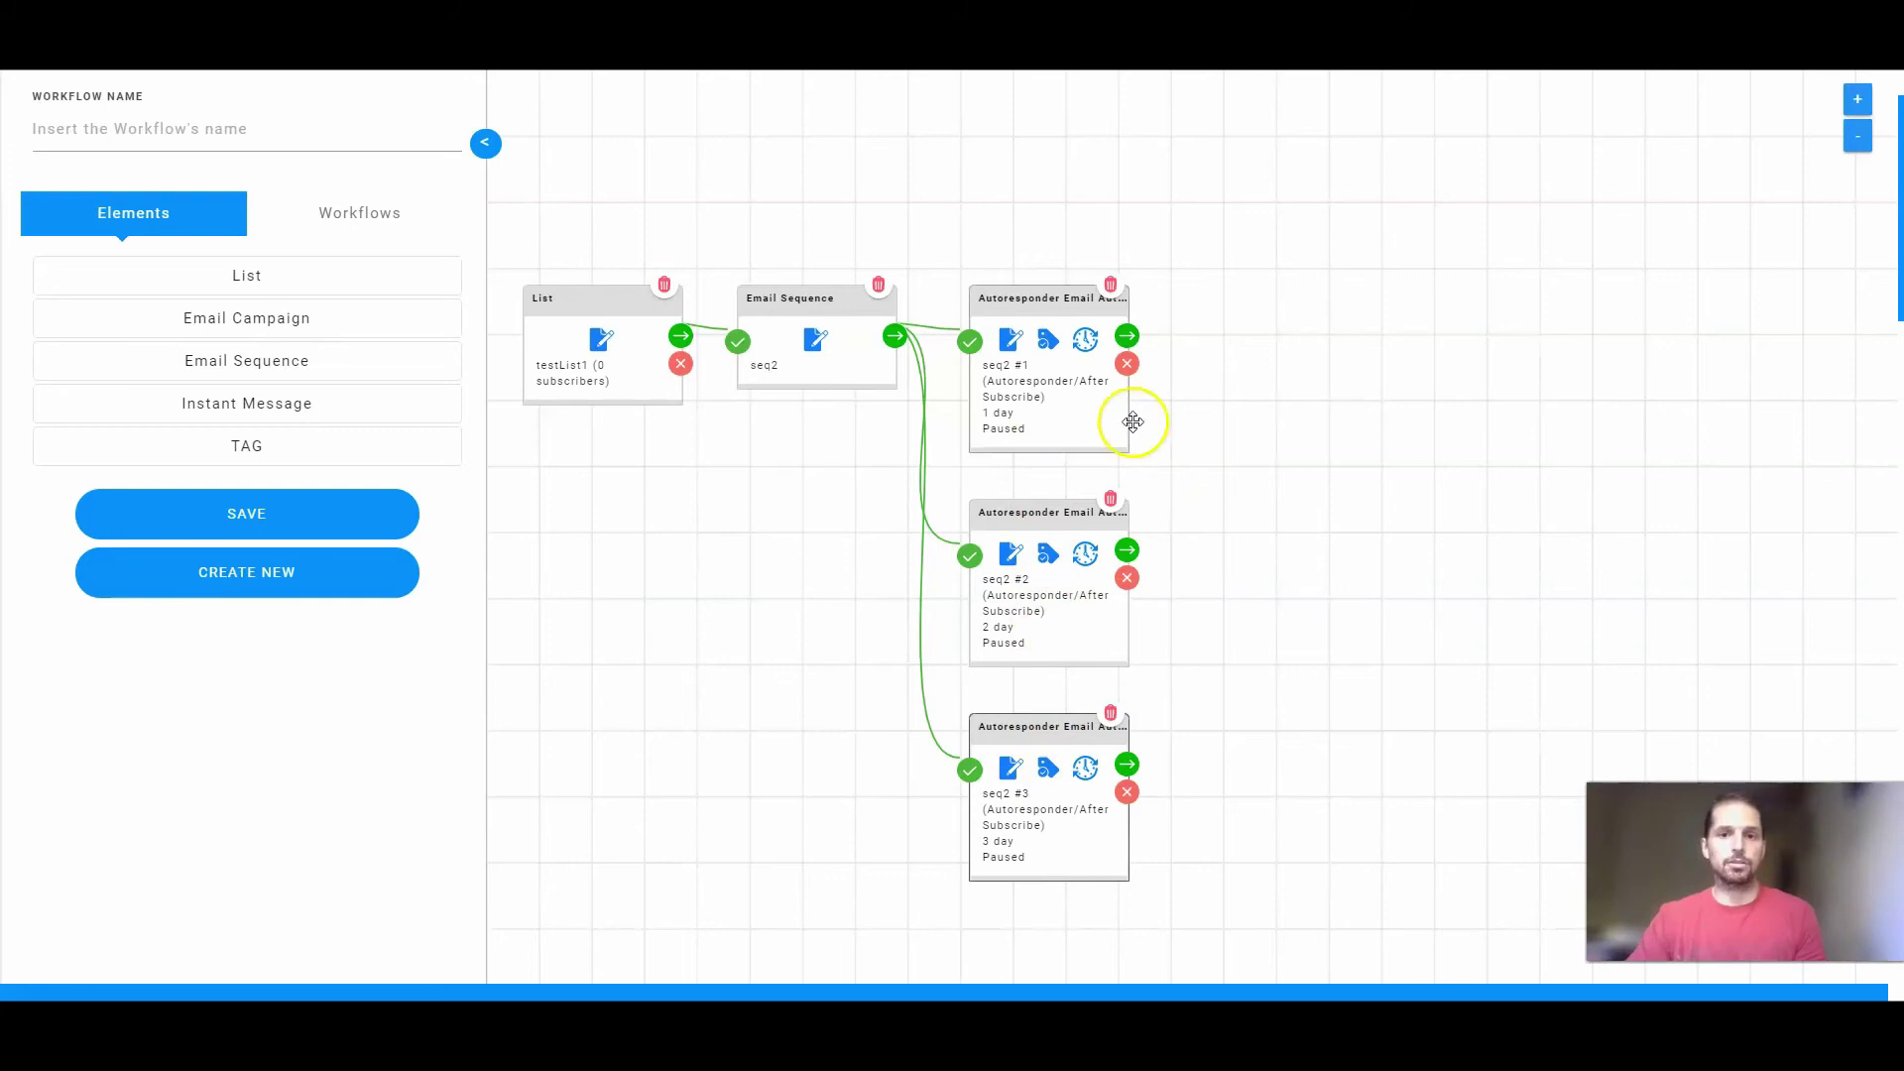
Review the campaign options, TAG filter and positive-path actions of the first seq2 autoresponder email without changing them
{"action": "left_click", "coordinate": [1012, 344]}
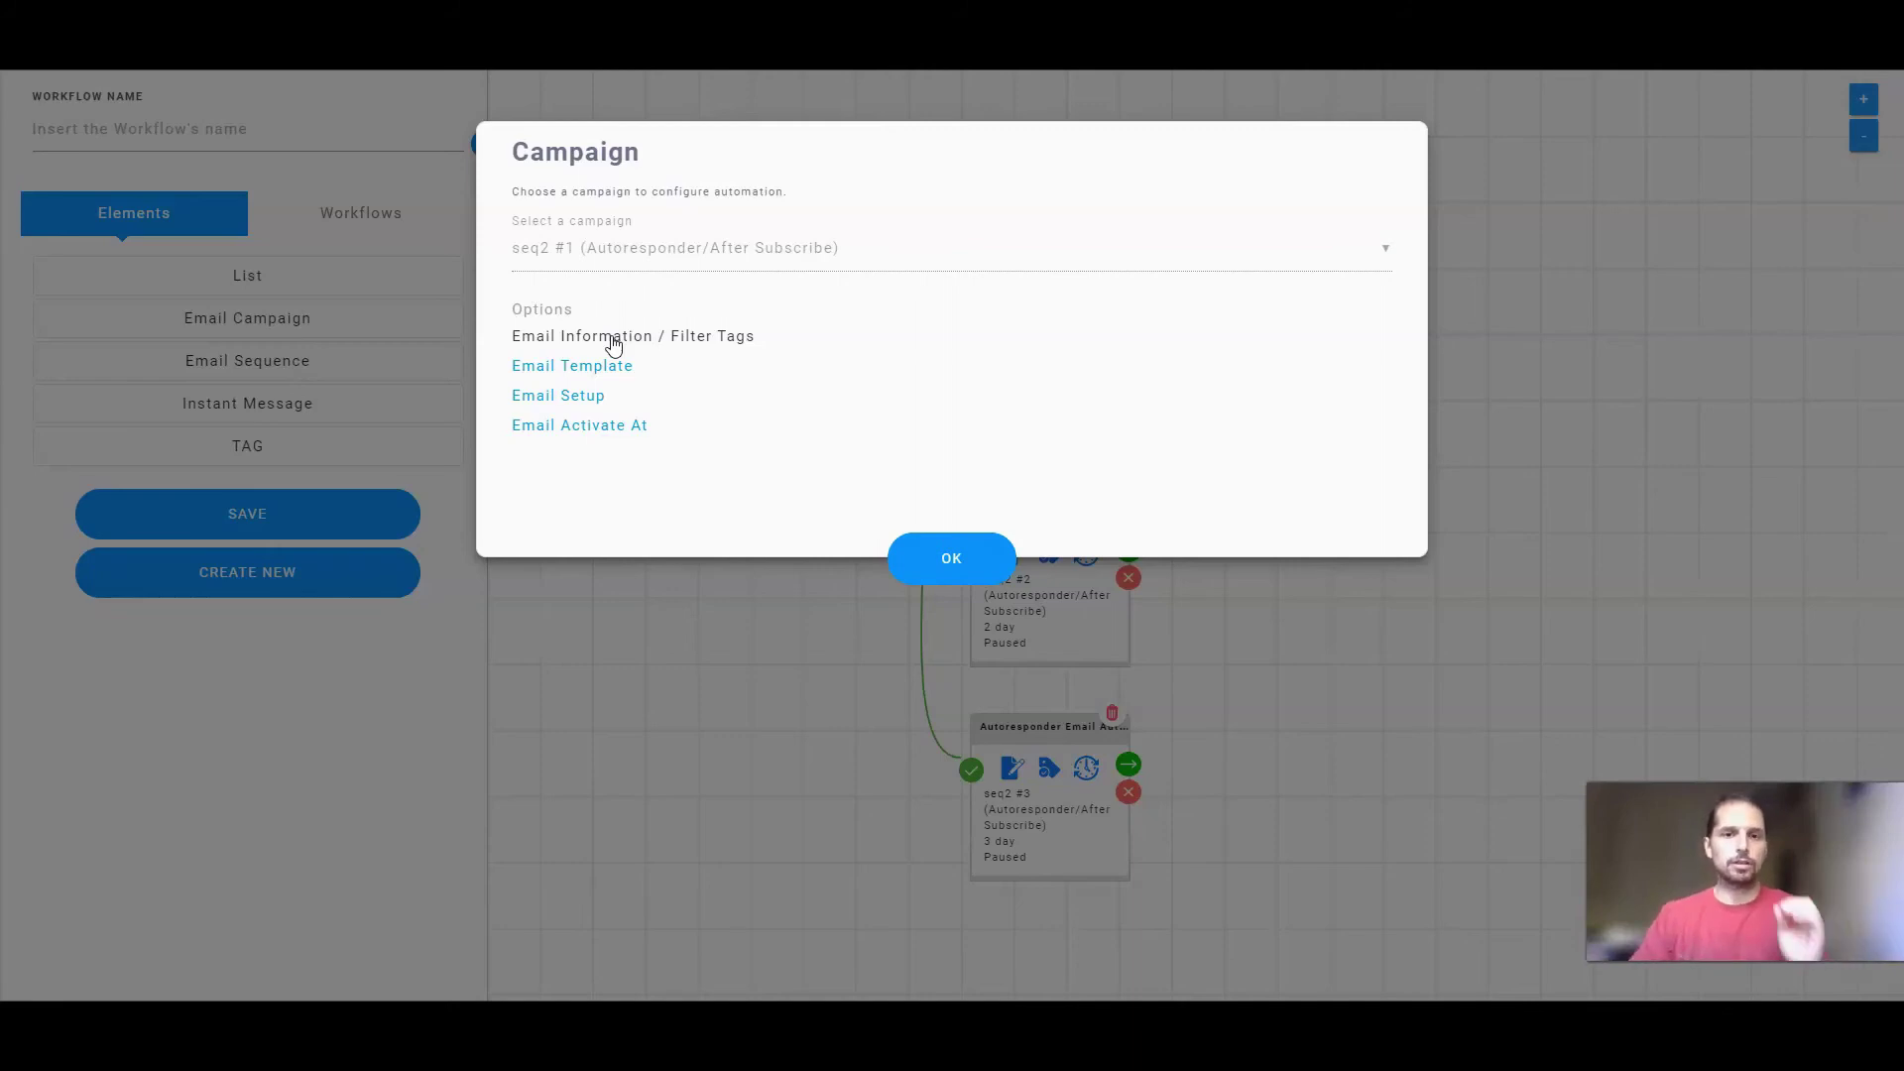
{"action": "left_click", "coordinate": [947, 553]}
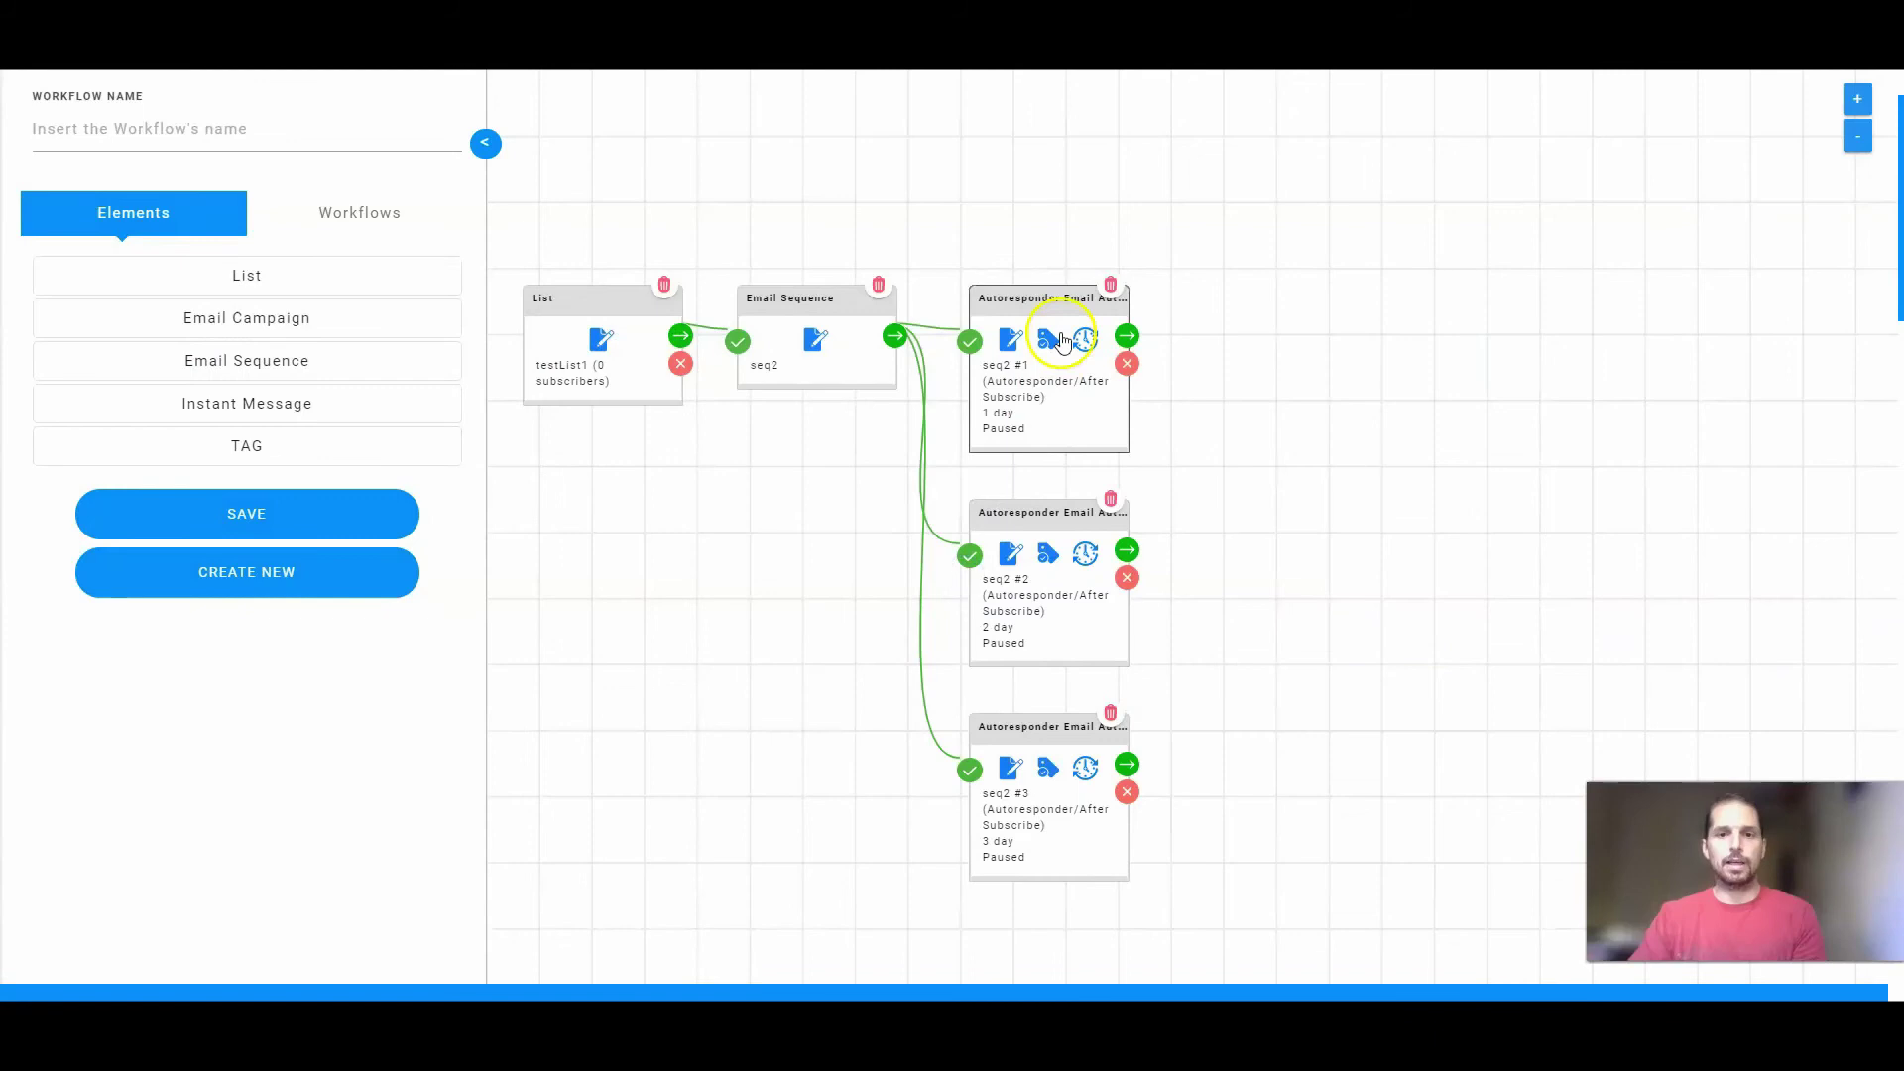
{"action": "left_click", "coordinate": [1049, 340]}
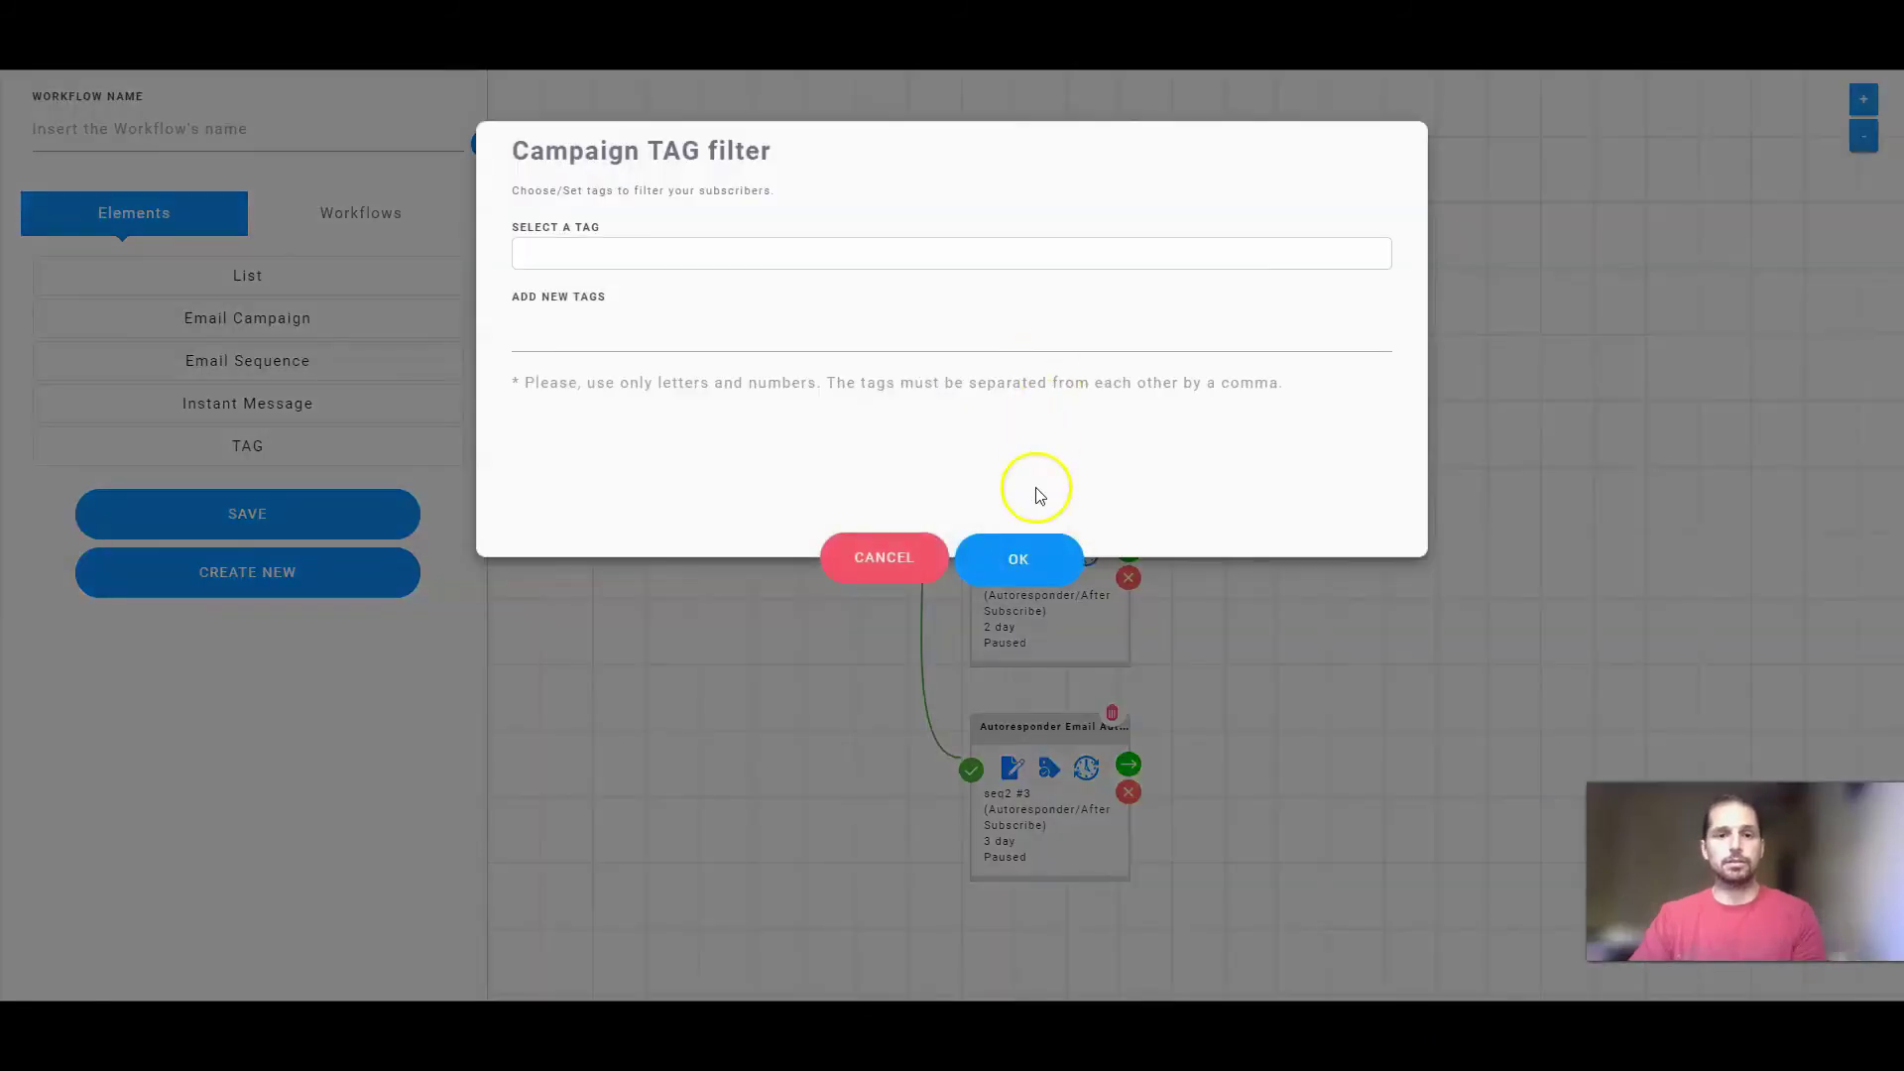
{"action": "left_click", "coordinate": [870, 571]}
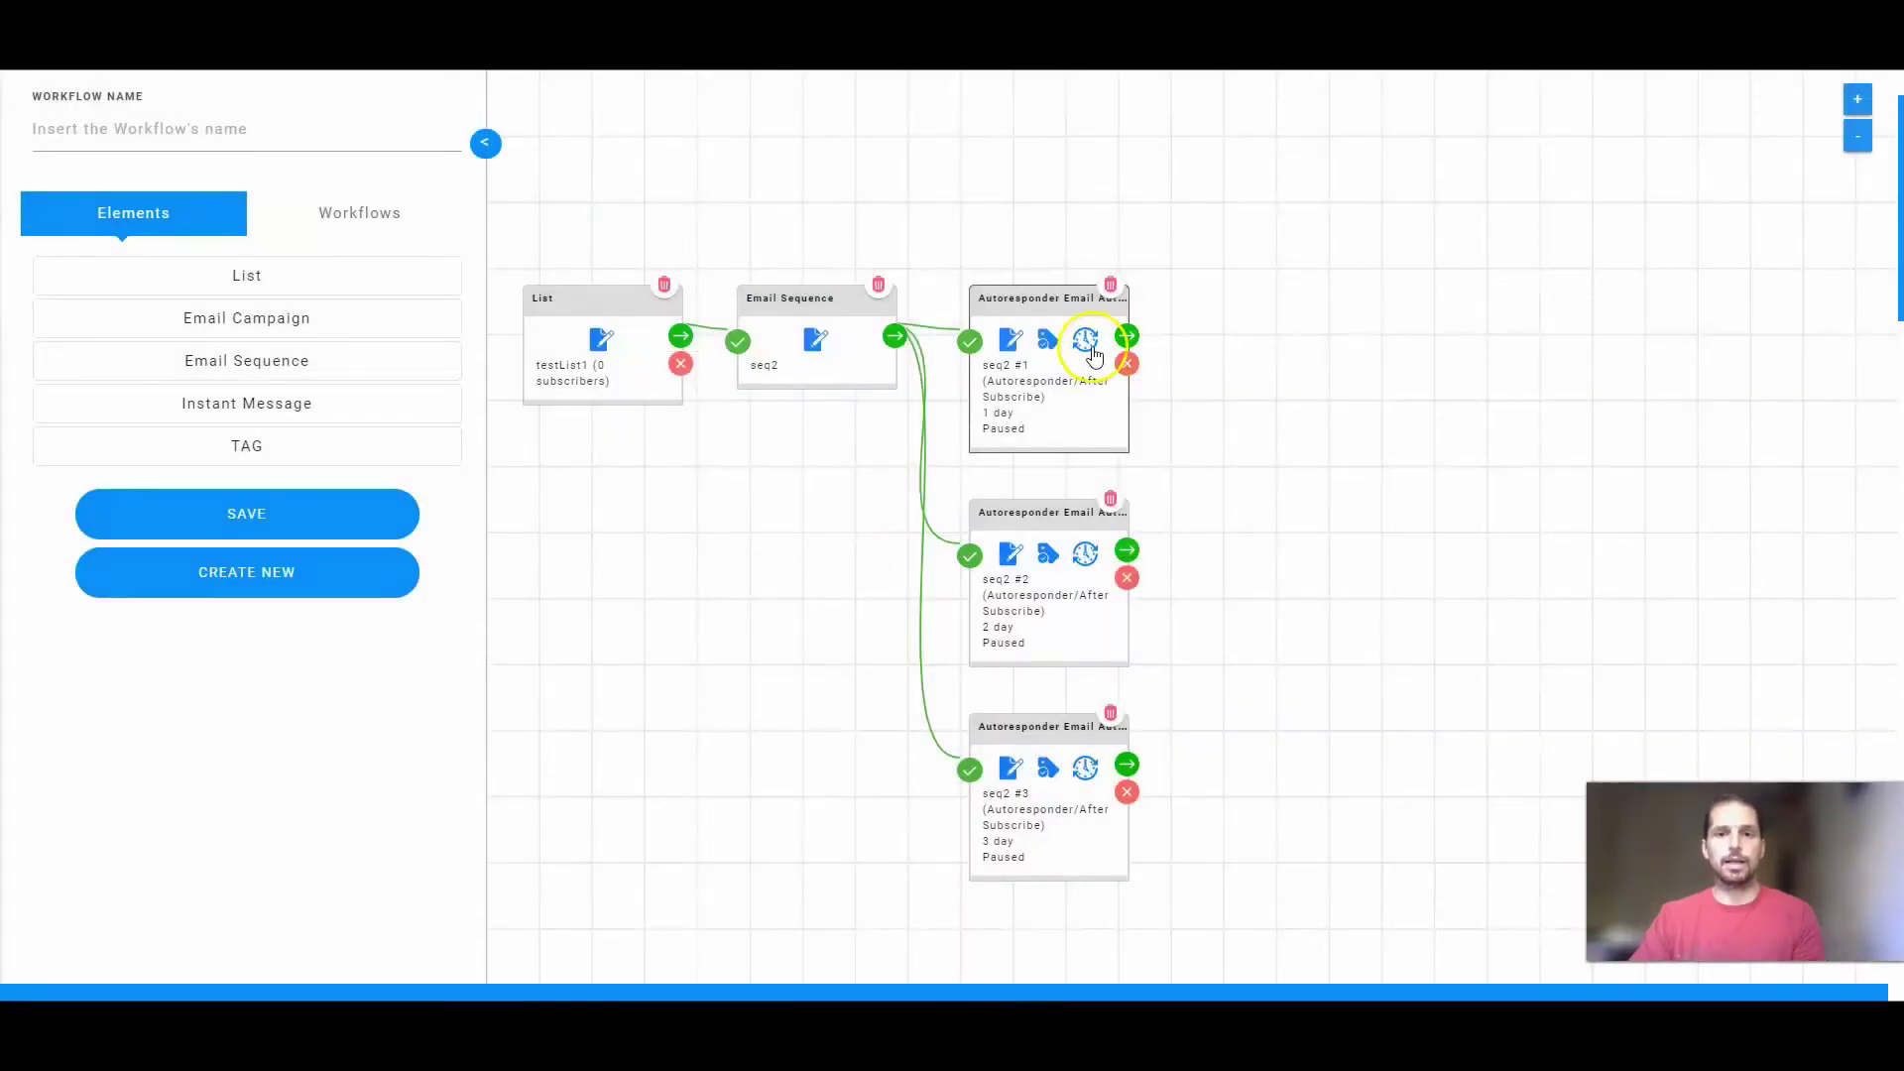
{"action": "left_click", "coordinate": [1127, 336]}
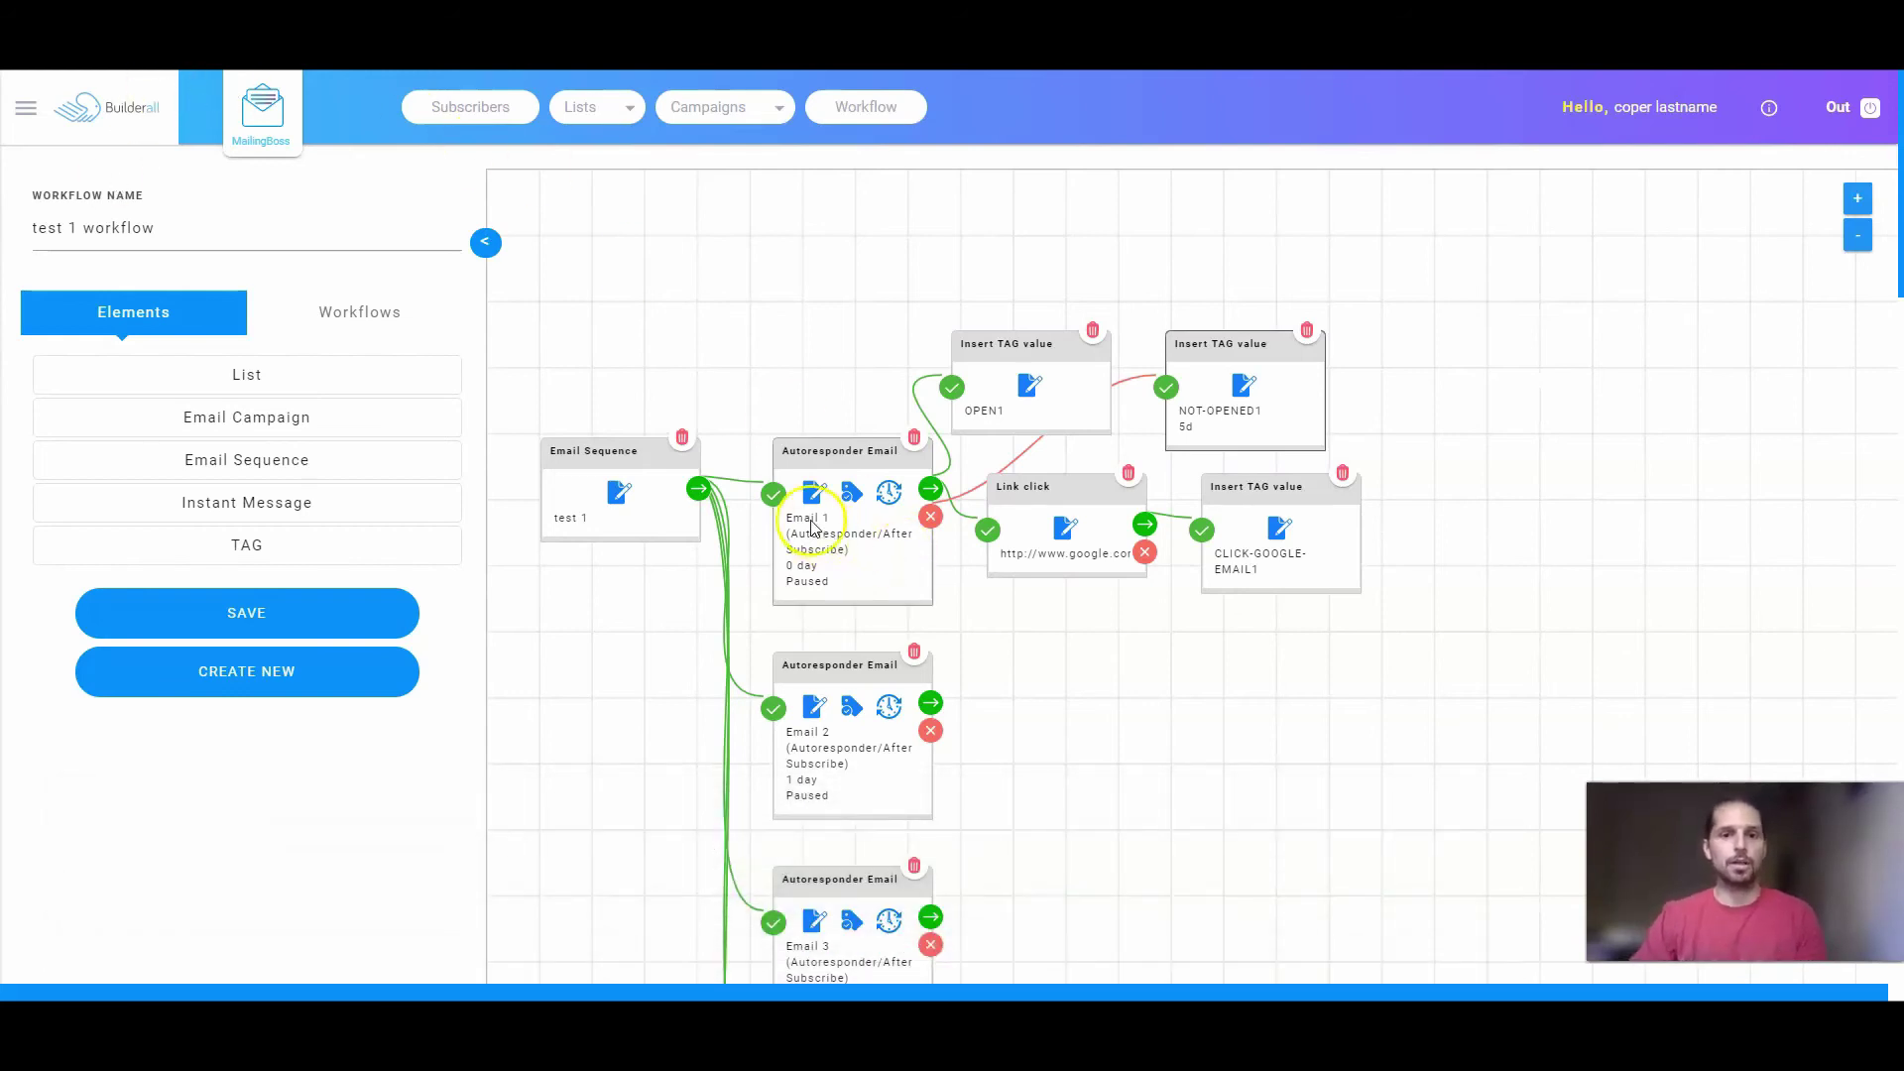
Open the email template of Email 1 in the test 1 workflow and start editing its main content section
{"action": "left_click", "coordinate": [814, 496]}
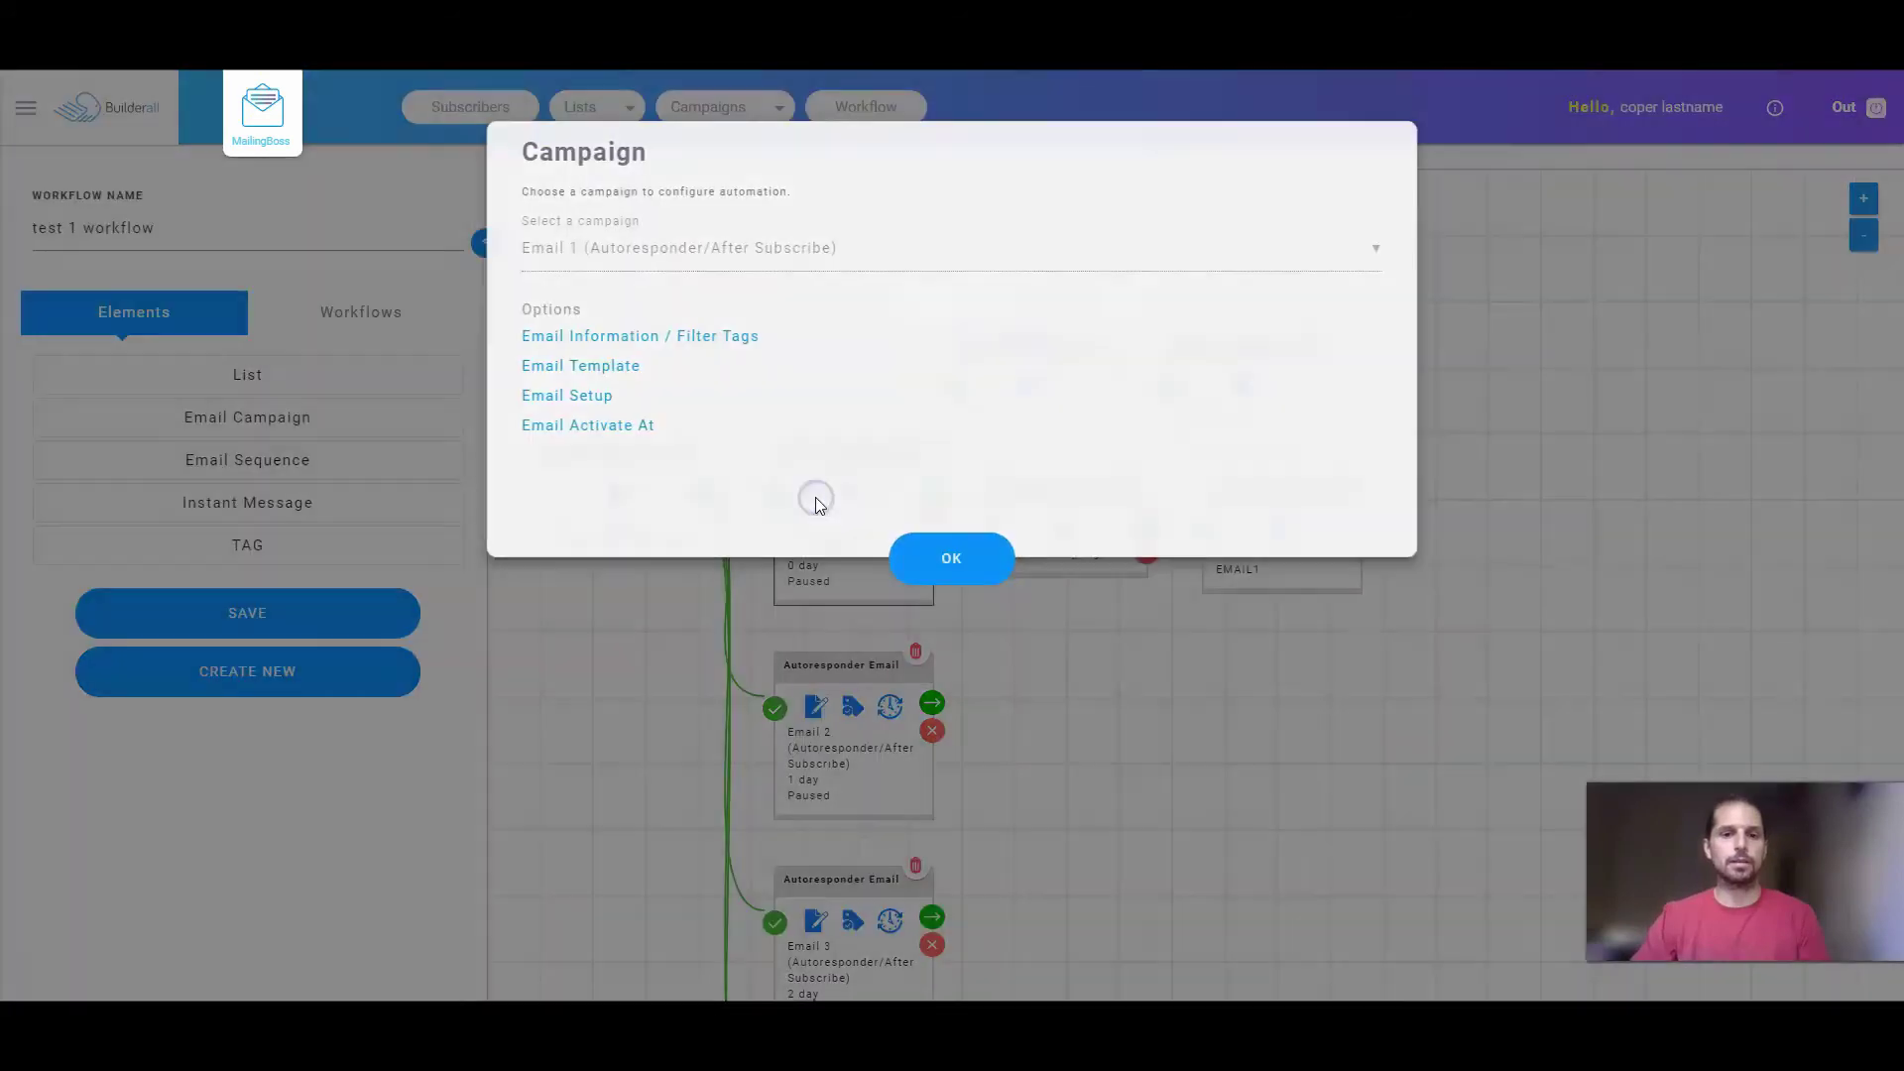
{"action": "left_click", "coordinate": [608, 368]}
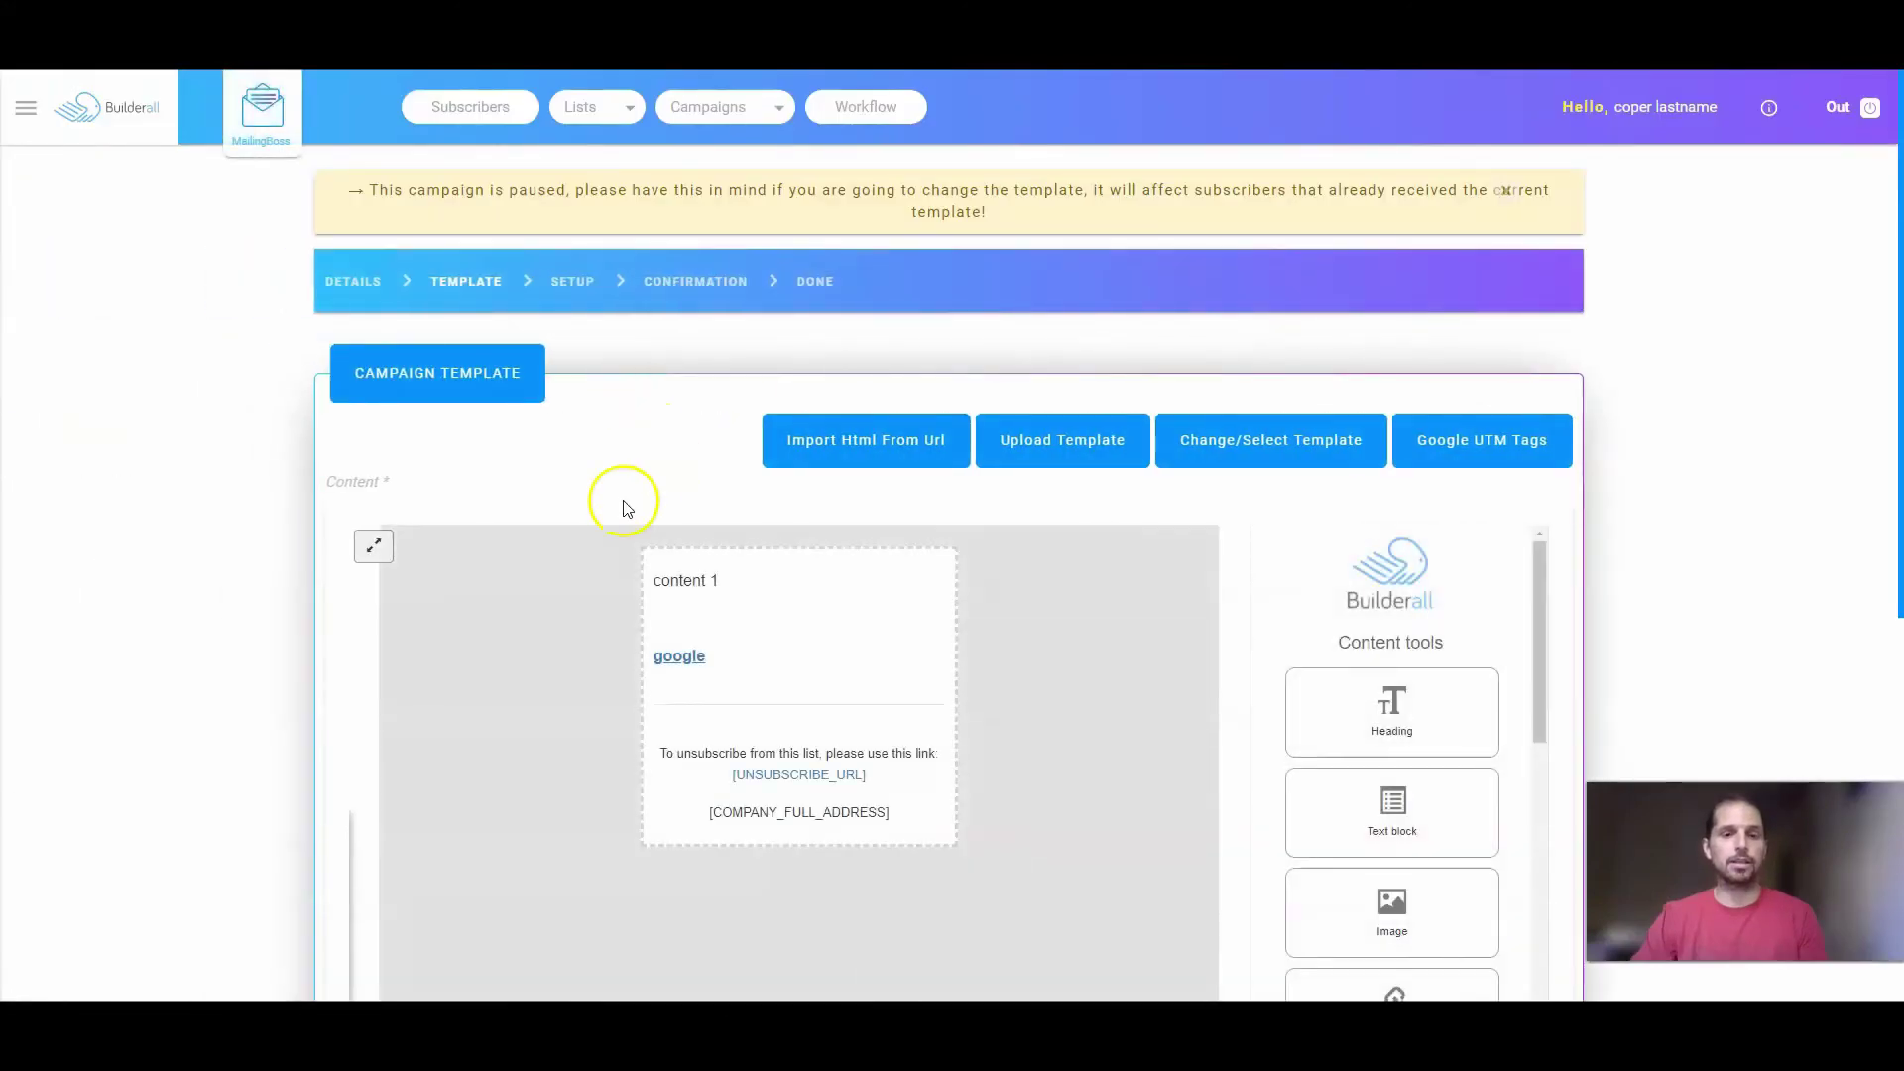
{"action": "scroll", "coordinate": [660, 540], "scroll_direction": "down", "scroll_amount": 2}
{"action": "scroll", "coordinate": [694, 576], "scroll_direction": "up", "scroll_amount": 2}
{"action": "left_click", "coordinate": [736, 587]}
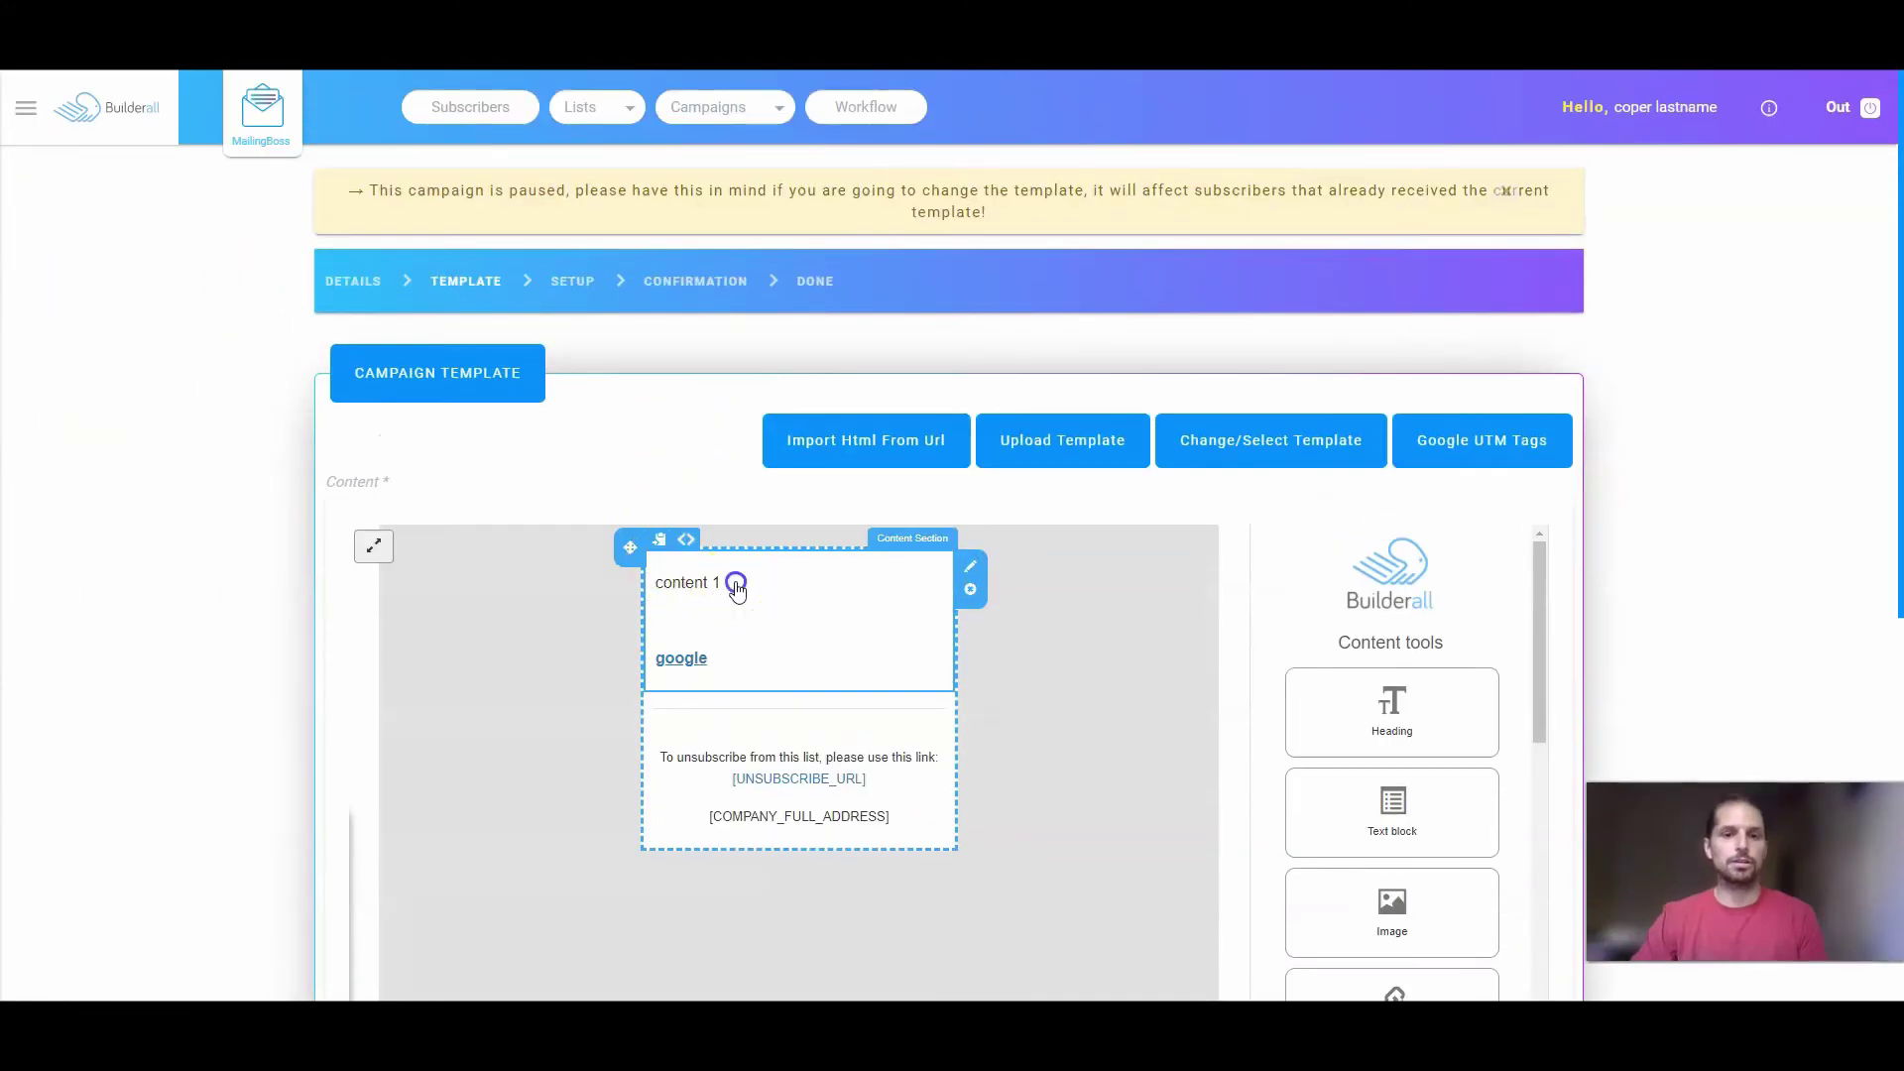
{"action": "left_click_drag", "start_coordinate": [730, 680], "coordinate": [656, 581]}
{"action": "left_click", "coordinate": [791, 620]}
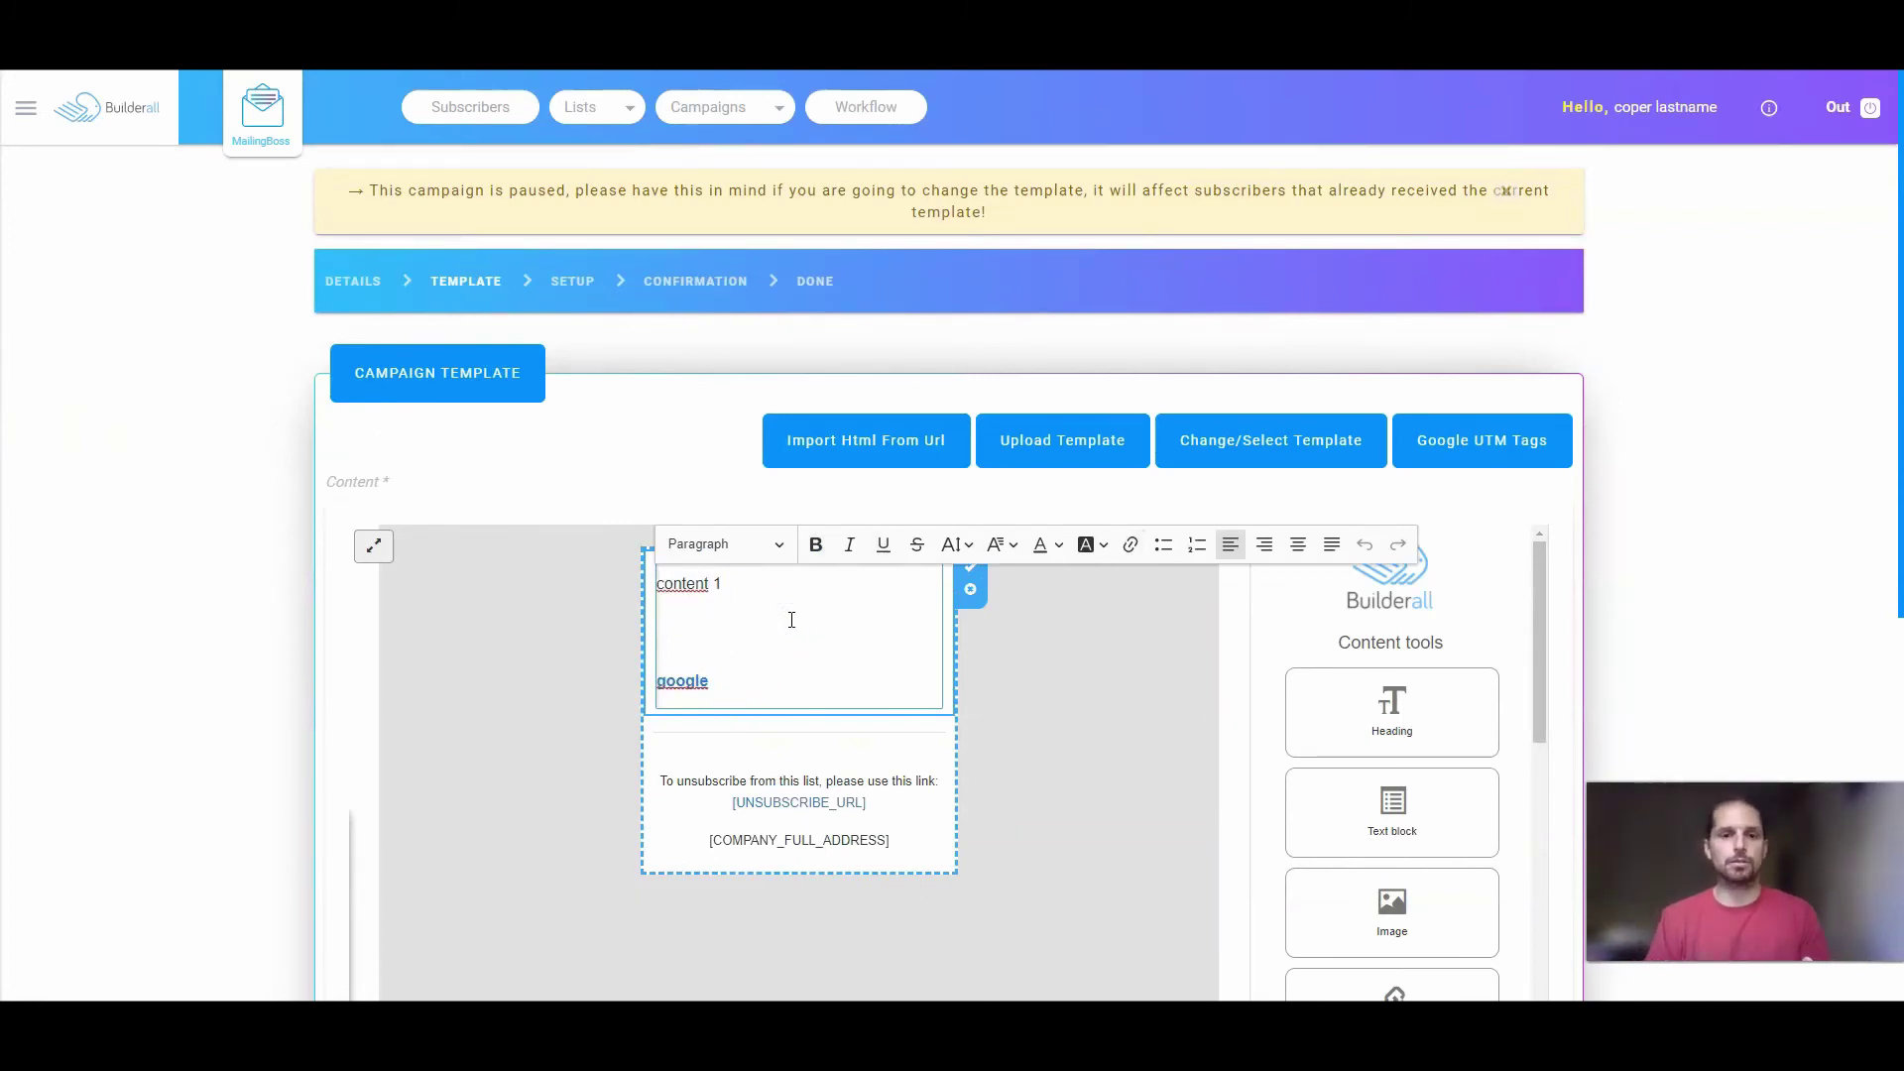
{"action": "scroll", "coordinate": [813, 461], "scroll_direction": "down", "scroll_amount": 3}
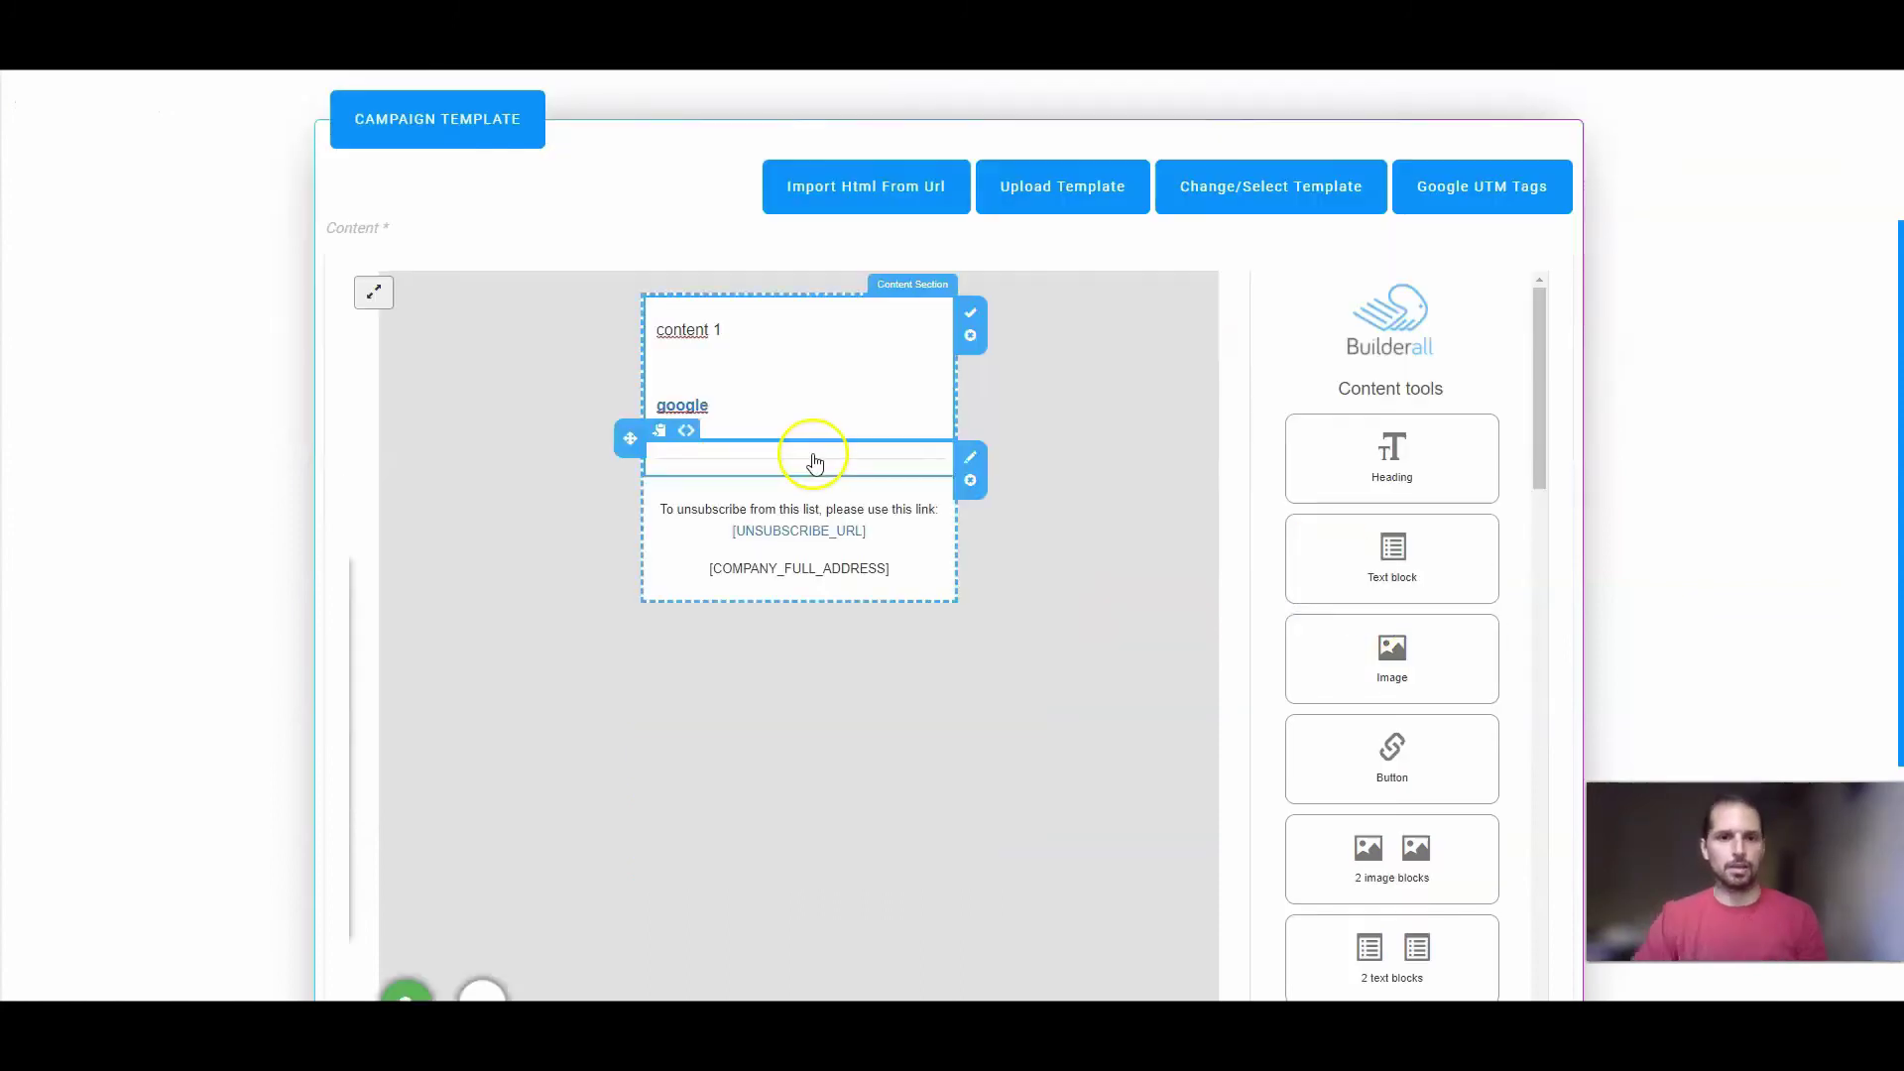
{"action": "left_click", "coordinate": [705, 413]}
{"action": "scroll", "coordinate": [555, 680], "scroll_direction": "down", "scroll_amount": 3}
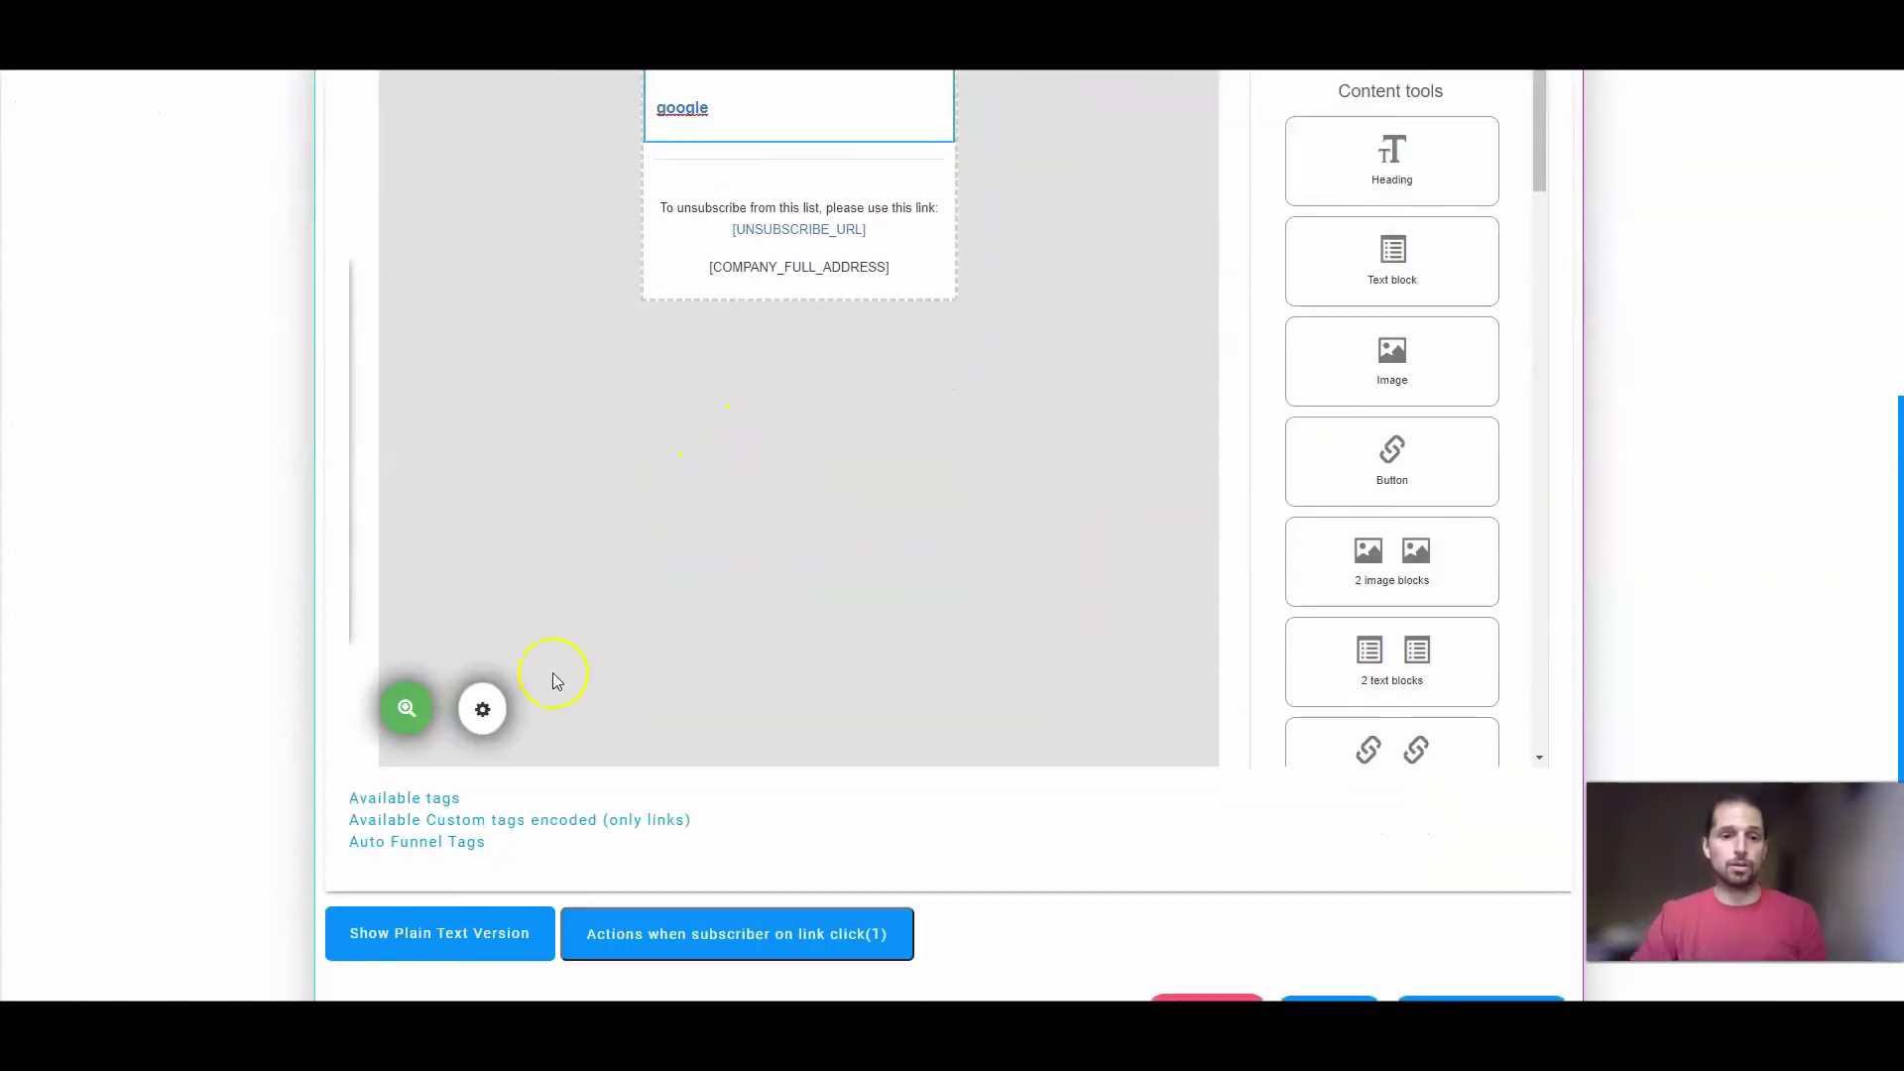
Look up the first-name tag among the available tags and insert [FNAME] after "content 1" in the email body
{"action": "left_click", "coordinate": [414, 800]}
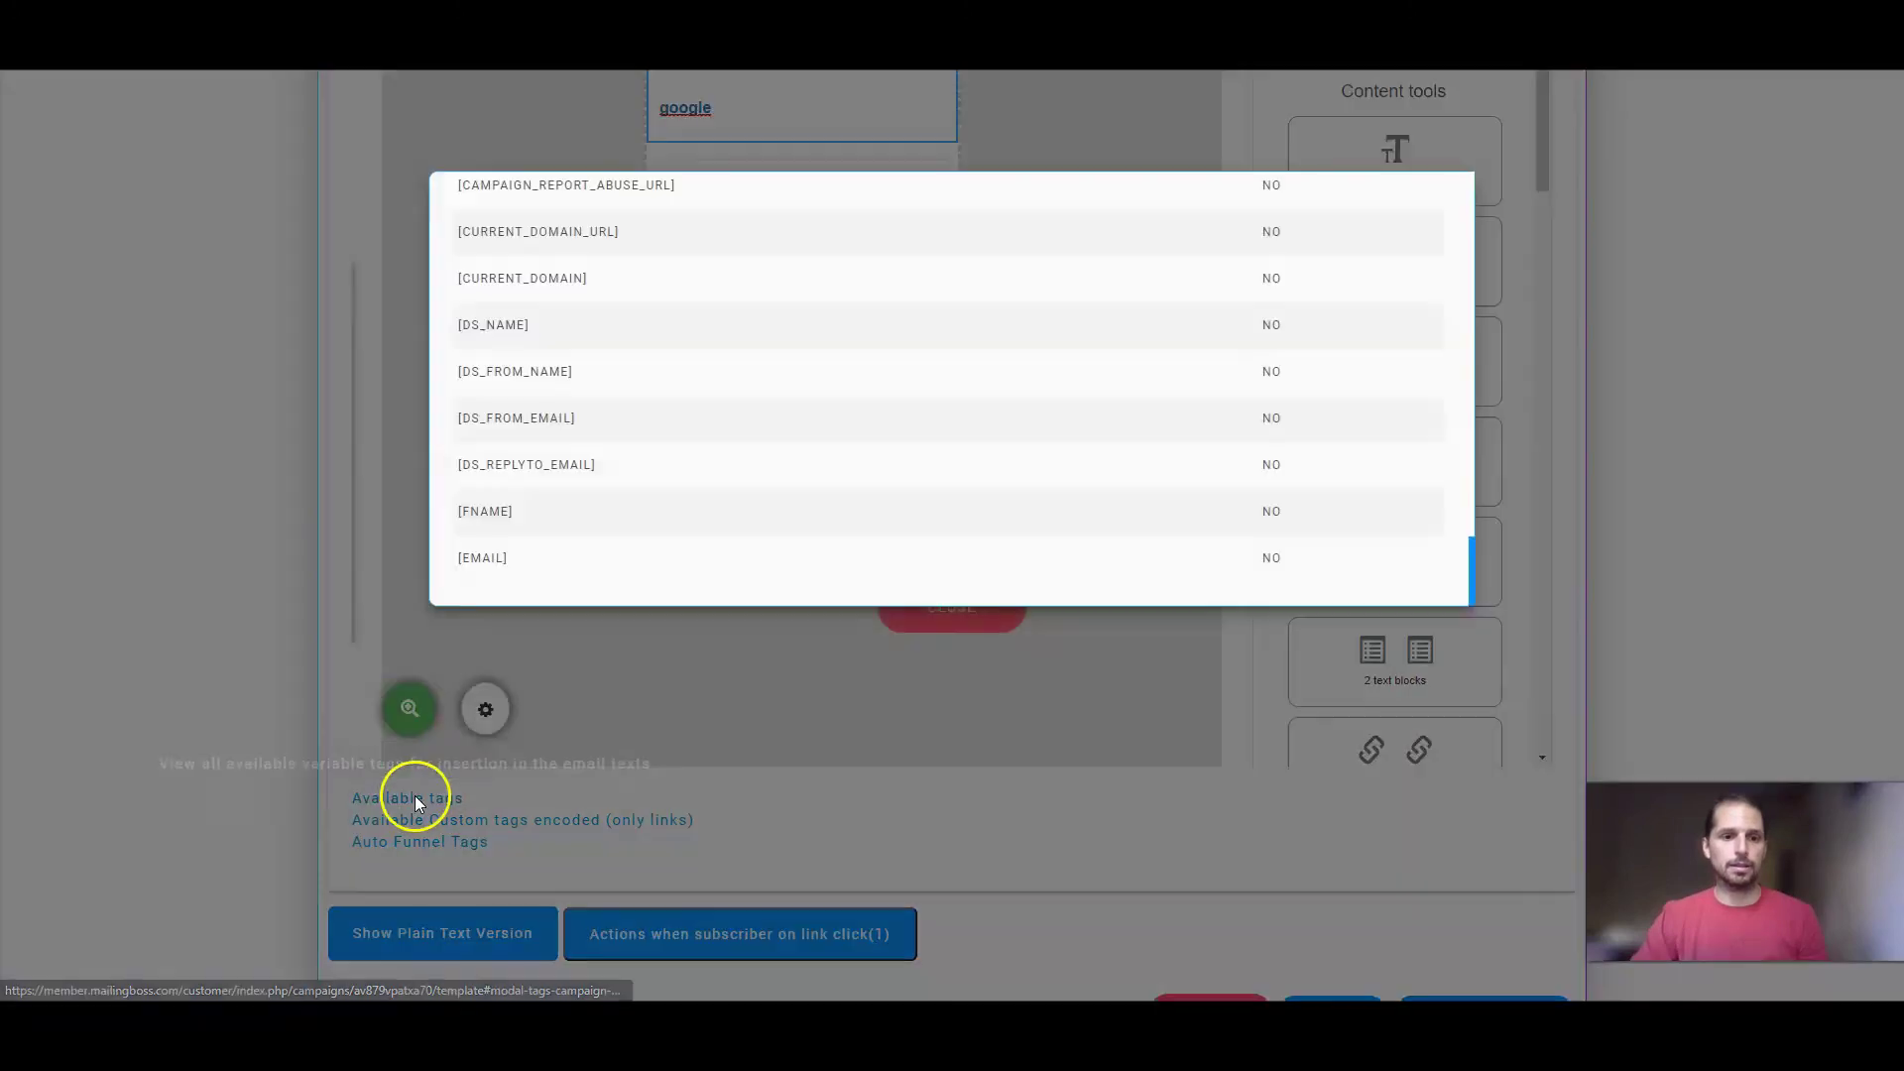
{"action": "scroll", "coordinate": [560, 417], "scroll_direction": "up", "scroll_amount": 5}
{"action": "scroll", "coordinate": [564, 422], "scroll_direction": "down", "scroll_amount": 5}
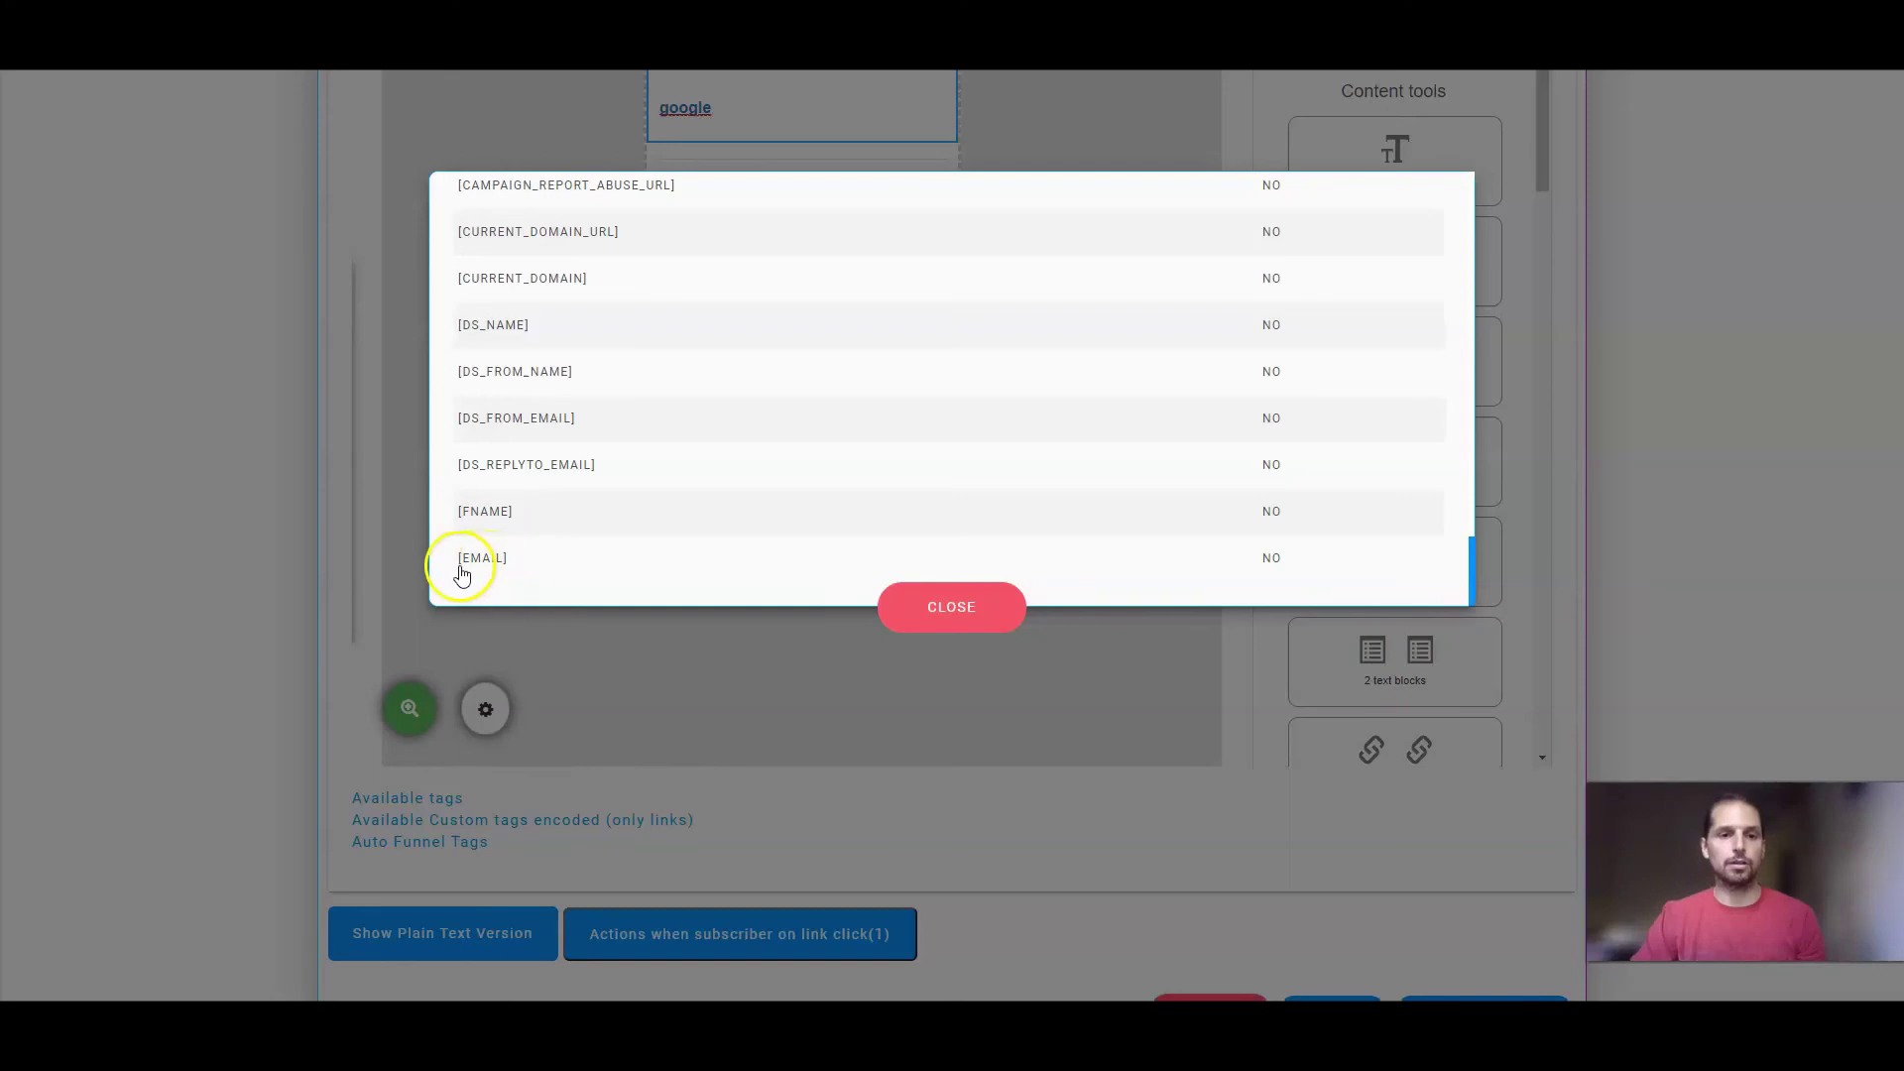
{"action": "left_click", "coordinate": [485, 515]}
{"action": "scroll", "coordinate": [773, 297], "scroll_direction": "up", "scroll_amount": 3}
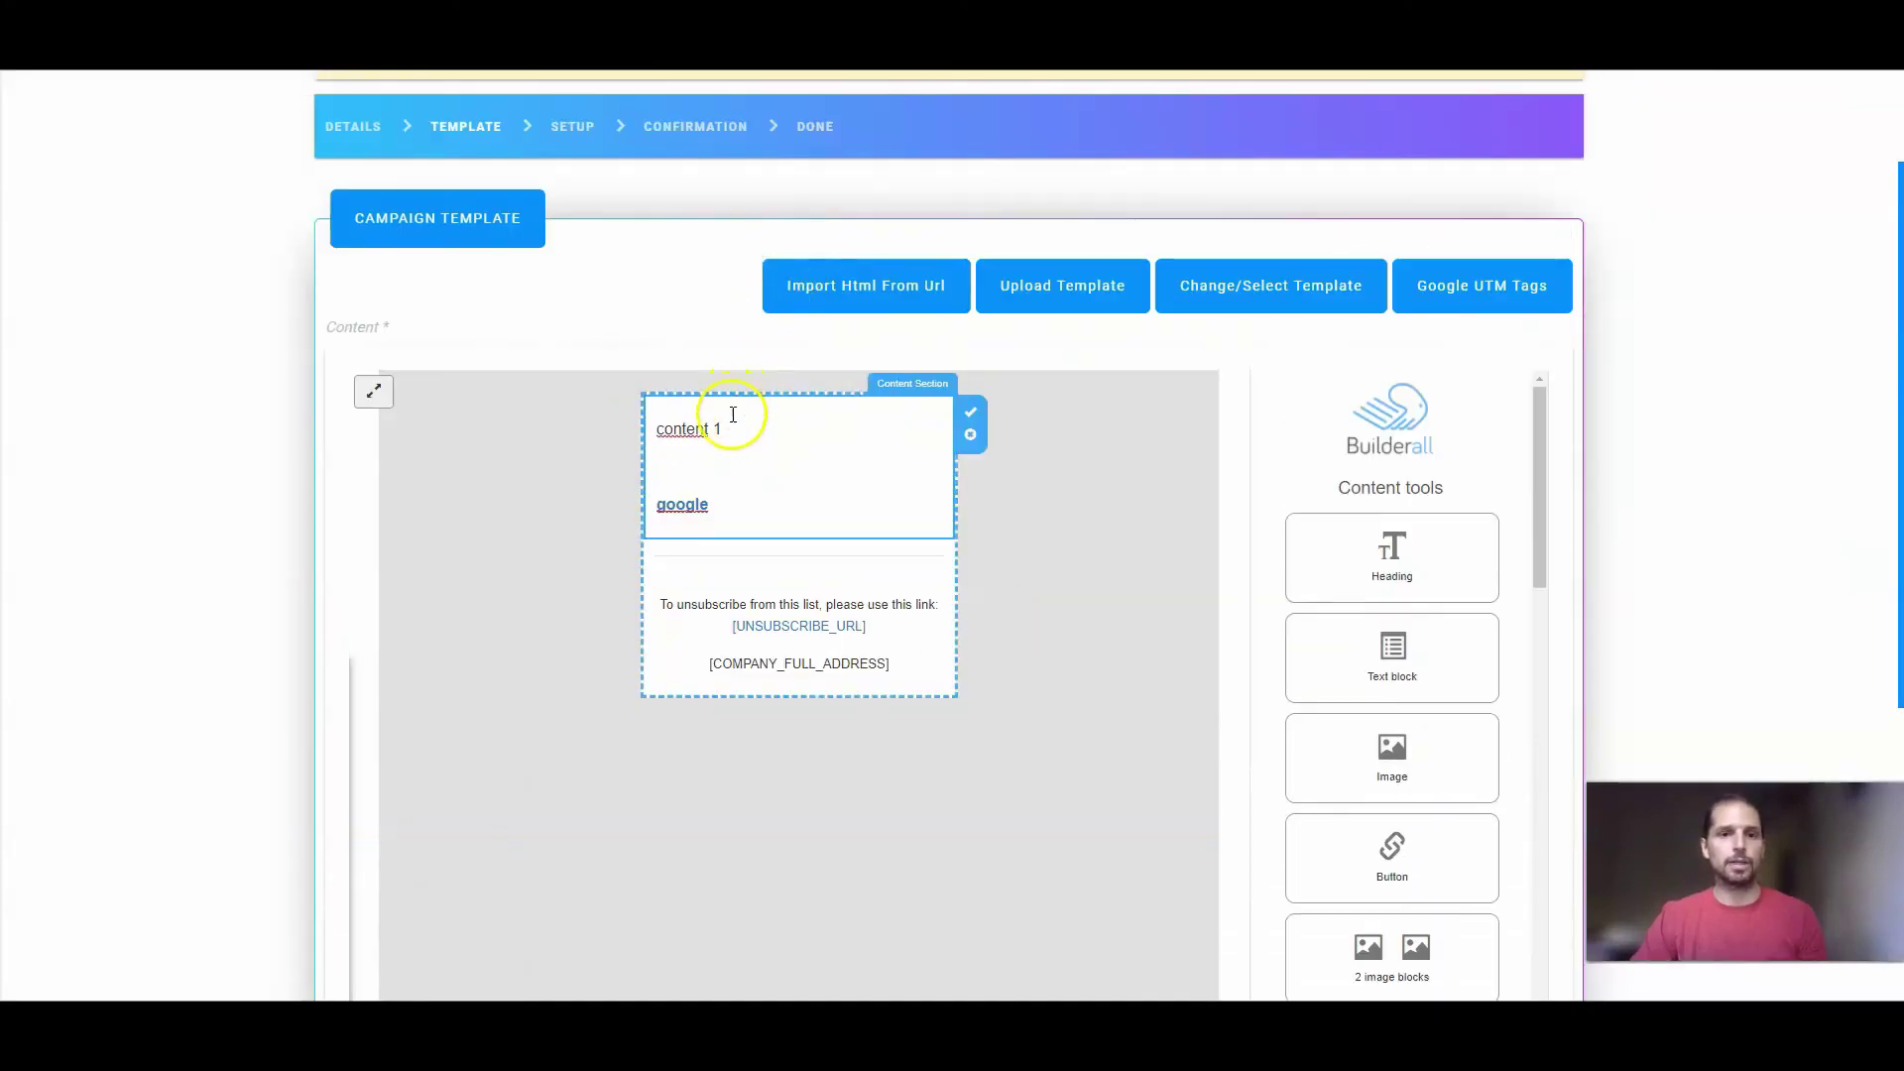
{"action": "left_click", "coordinate": [733, 415]}
{"action": "scroll", "coordinate": [735, 466], "scroll_direction": "down", "scroll_amount": 3}
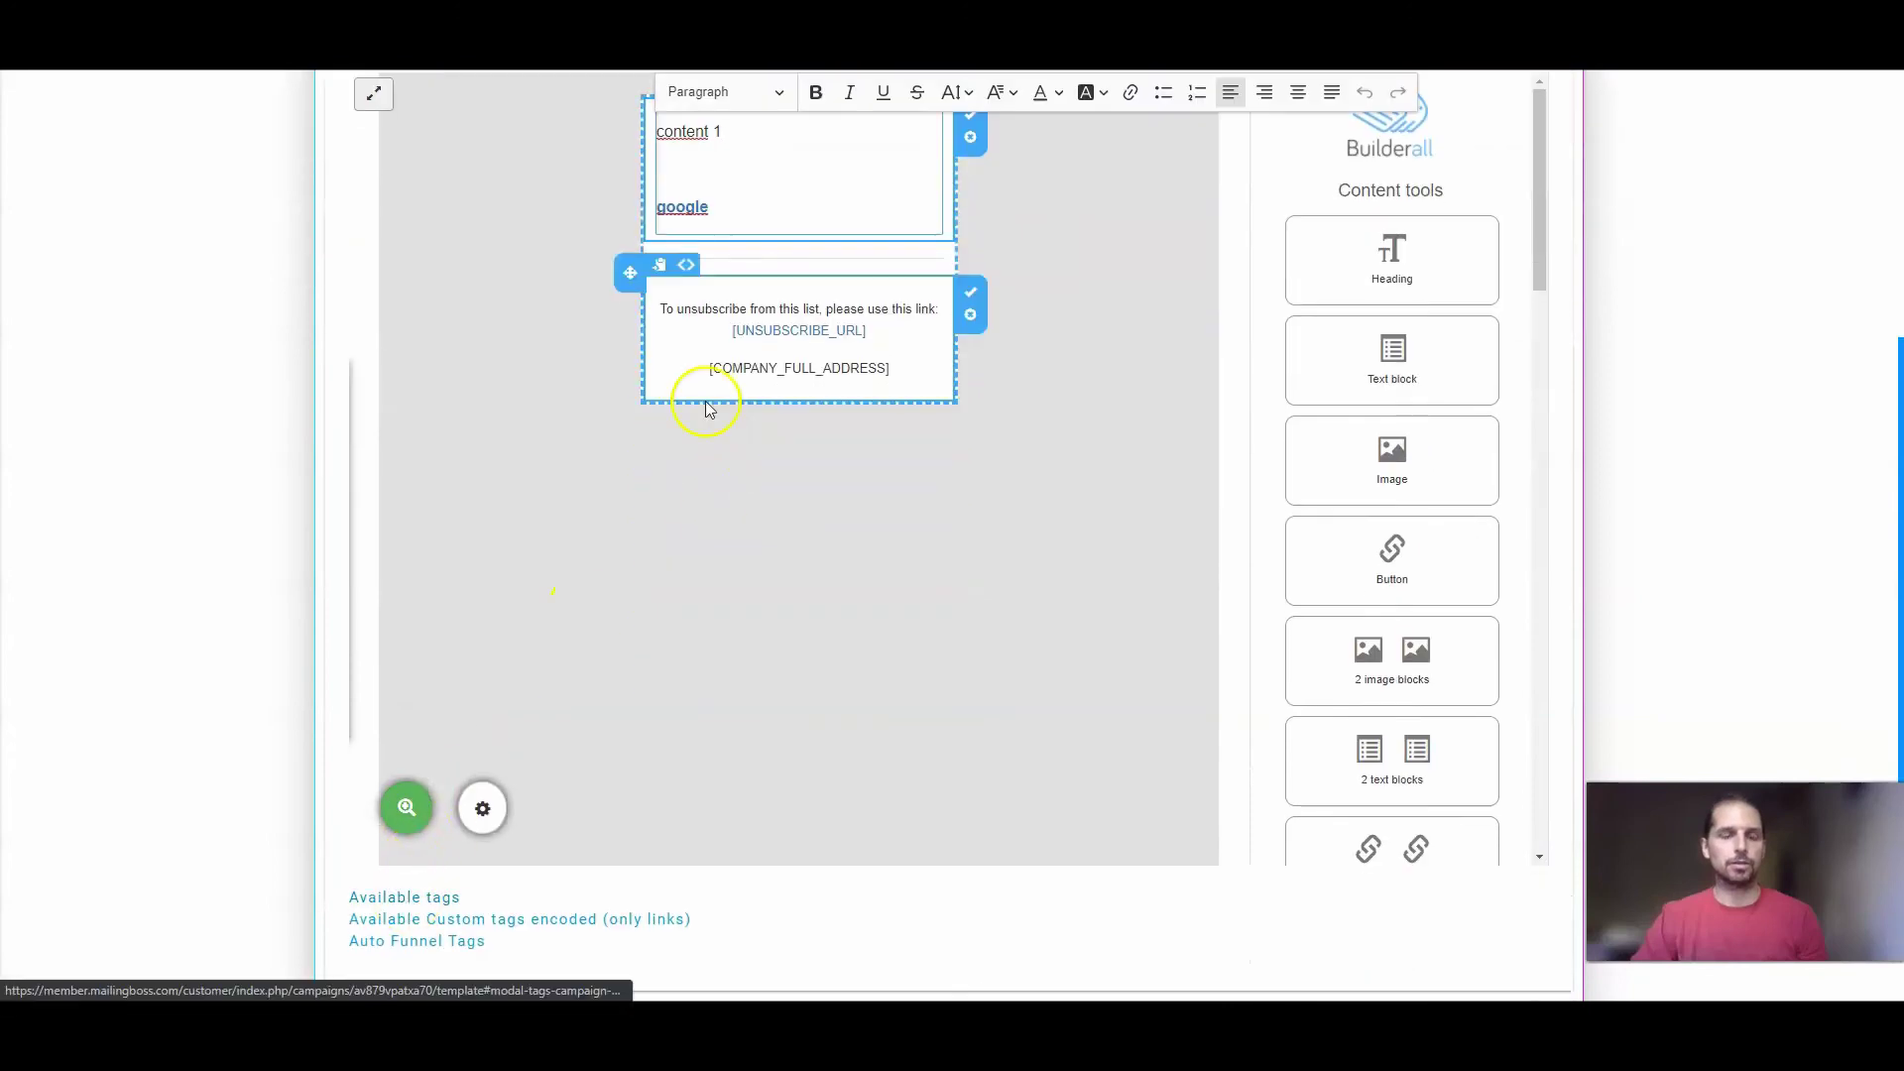
{"action": "scroll", "coordinate": [706, 410], "scroll_direction": "up", "scroll_amount": 1}
{"action": "scroll", "coordinate": [515, 632], "scroll_direction": "down", "scroll_amount": 3}
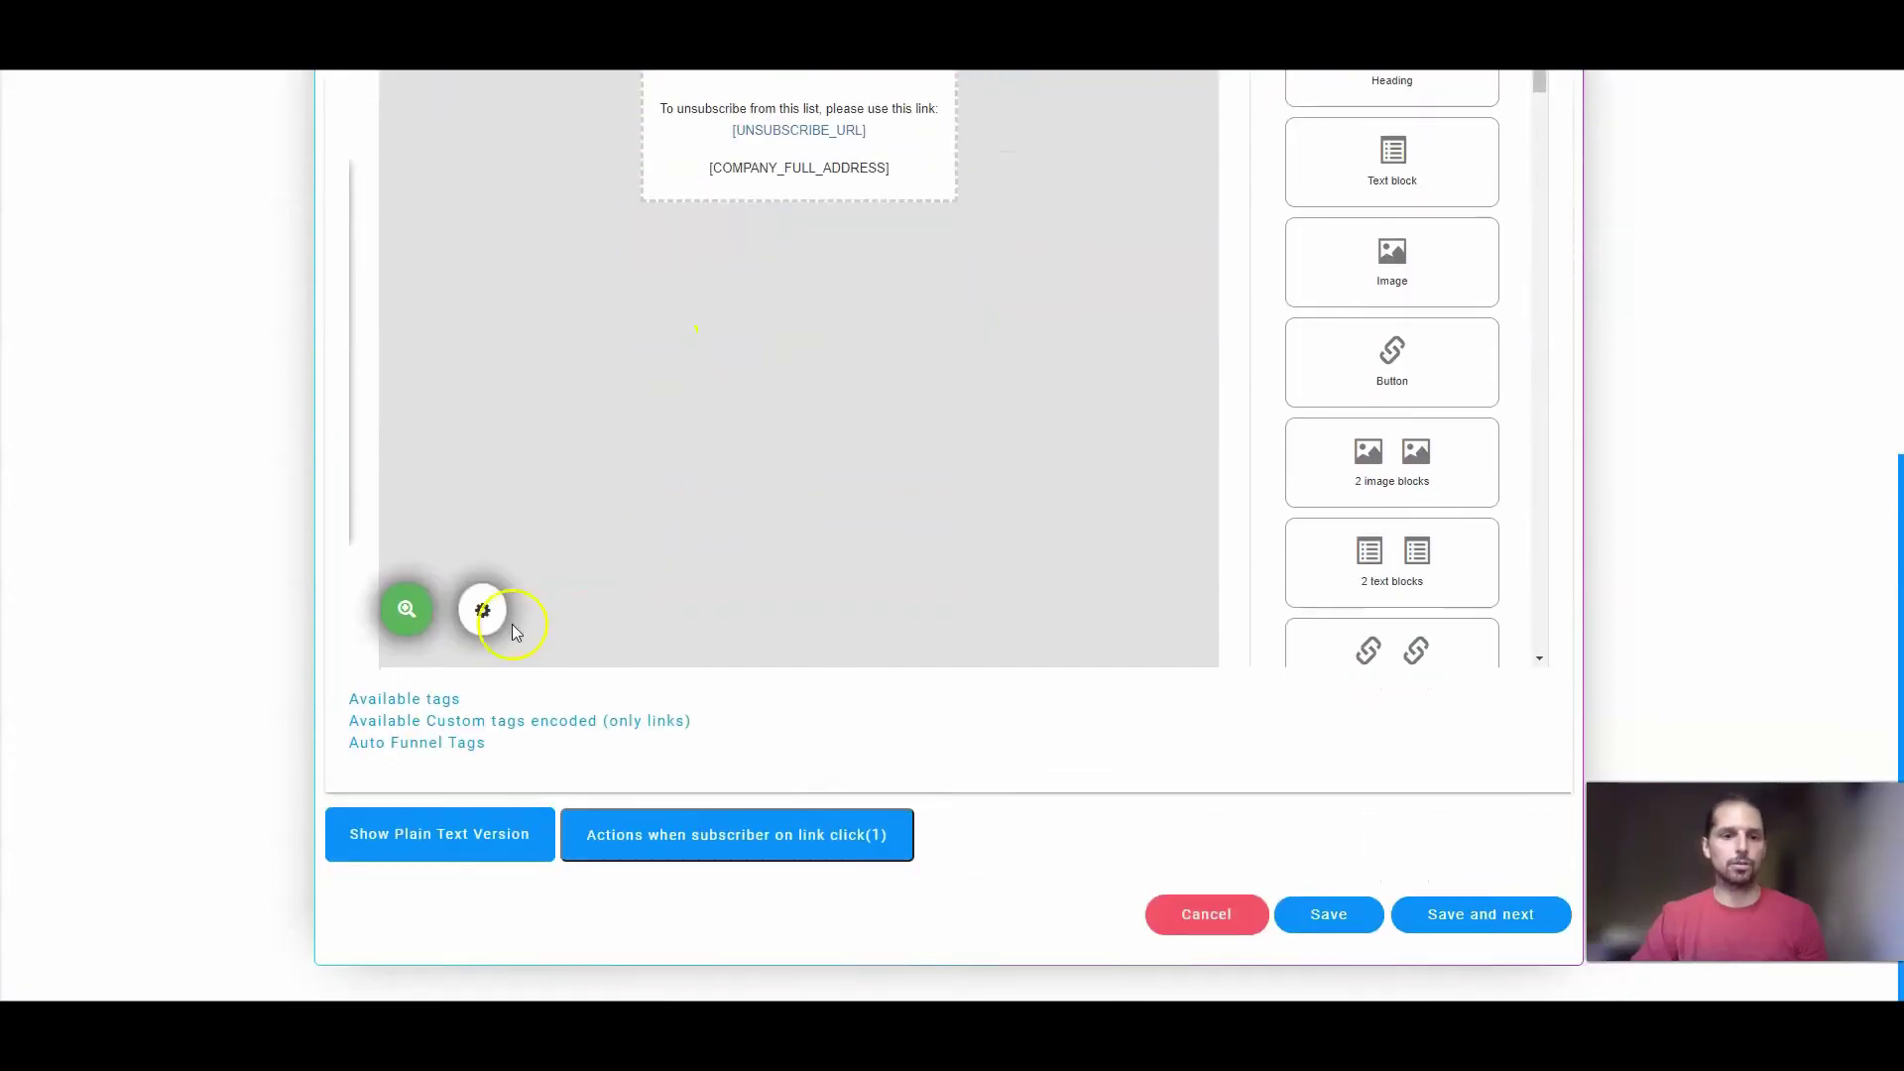
{"action": "left_click", "coordinate": [424, 698]}
{"action": "left_click", "coordinate": [486, 515]}
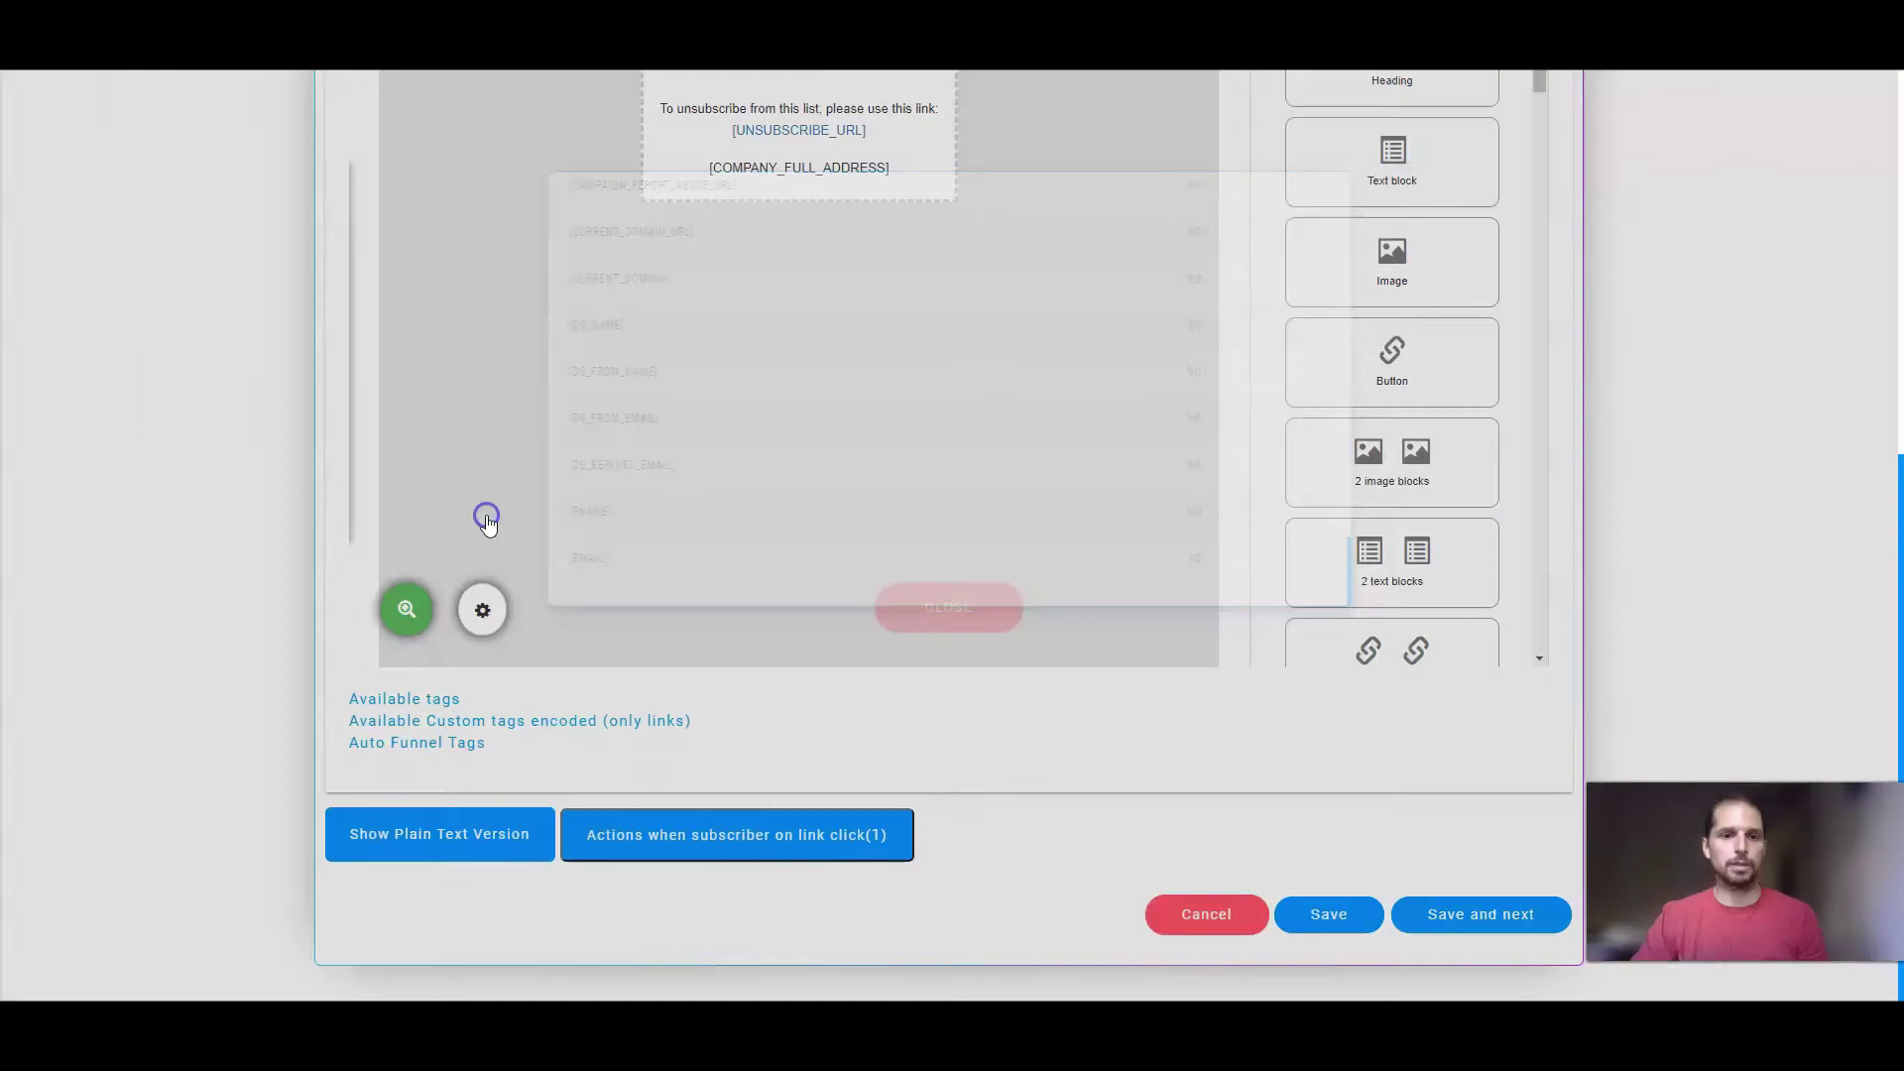
{"action": "scroll", "coordinate": [486, 515], "scroll_direction": "up", "scroll_amount": 3}
Replace the text before the name tag so the greeting reads "Hey [FNAME]", and write "content" on the line below
{"action": "left_click", "coordinate": [724, 230]}
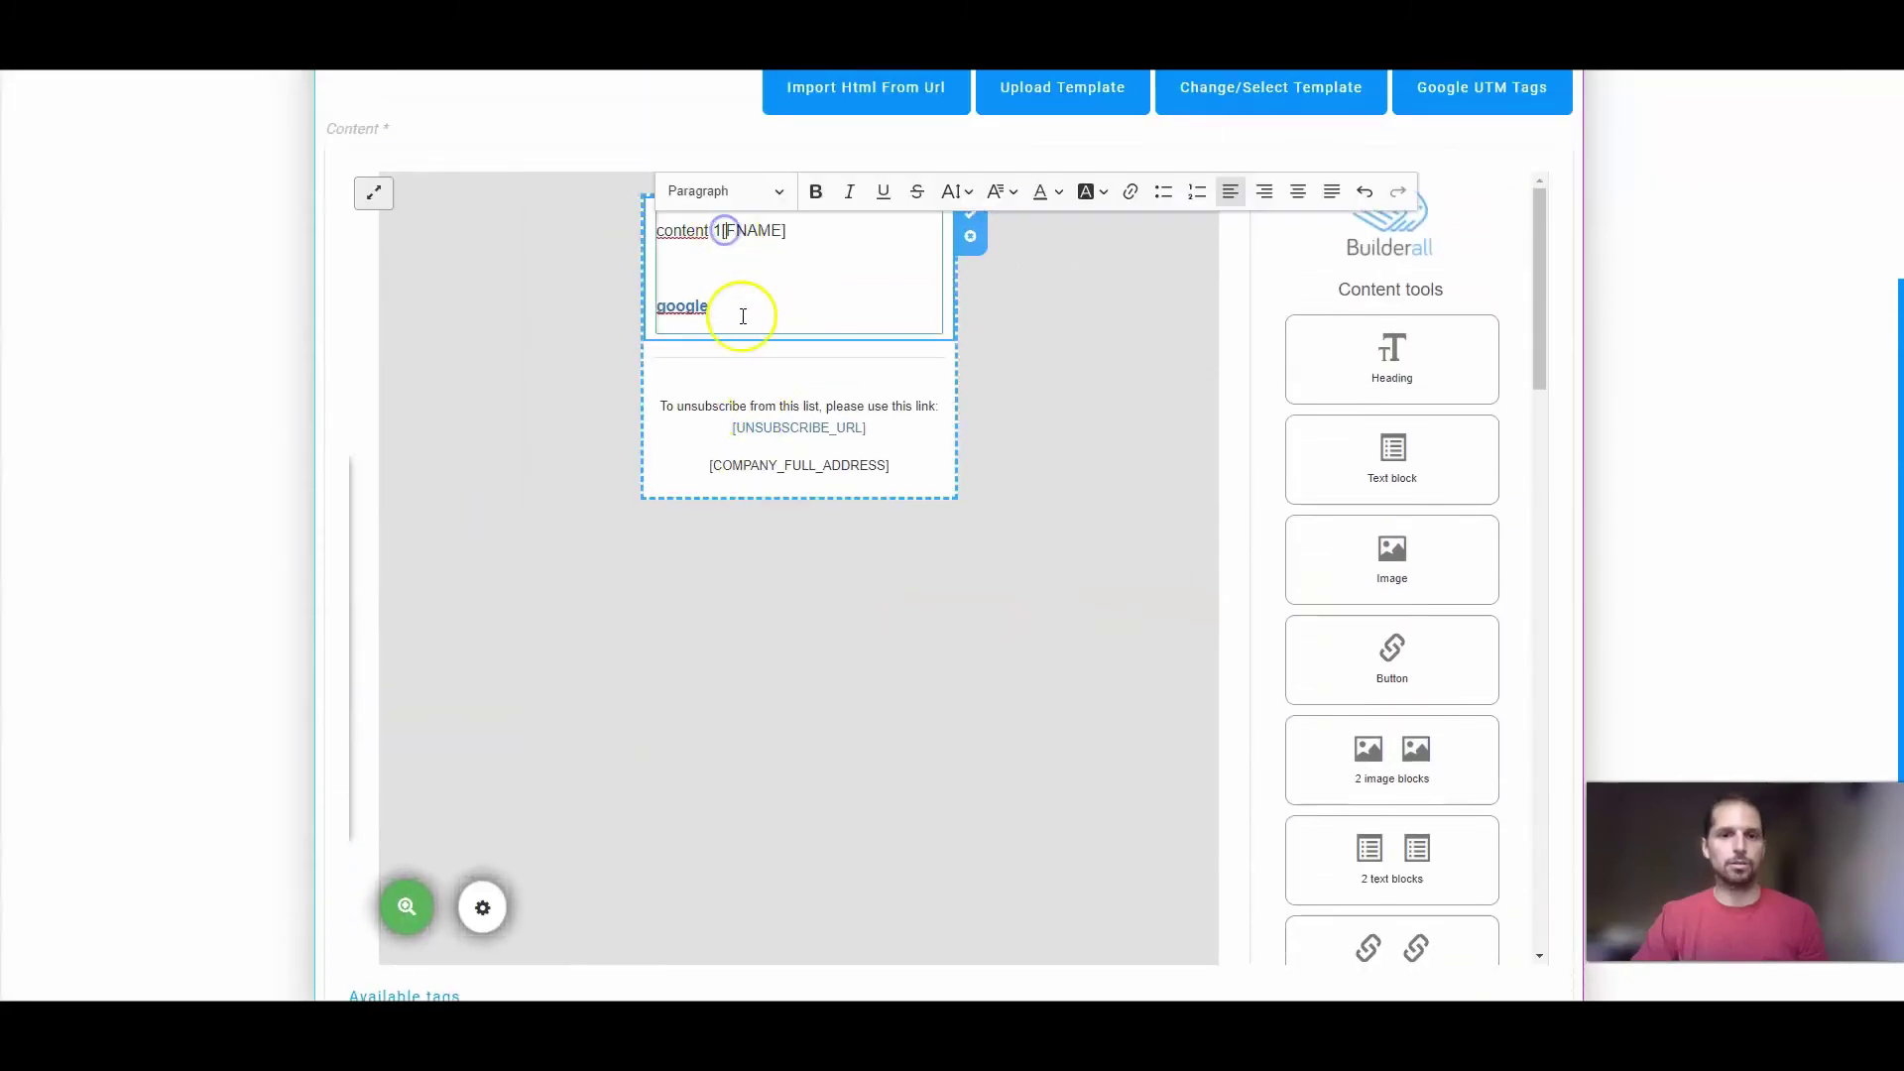
{"action": "key", "text": "BackSpace"}
{"action": "key", "text": "BackSpace"}
{"action": "key", "text": "BackSpace"}
{"action": "key", "text": "BackSpace"}
{"action": "key", "text": "BackSpace"}
{"action": "key", "text": "BackSpace"}
{"action": "key", "text": "BackSpace"}
{"action": "key", "text": "BackSpace"}
{"action": "key", "text": "BackSpace"}
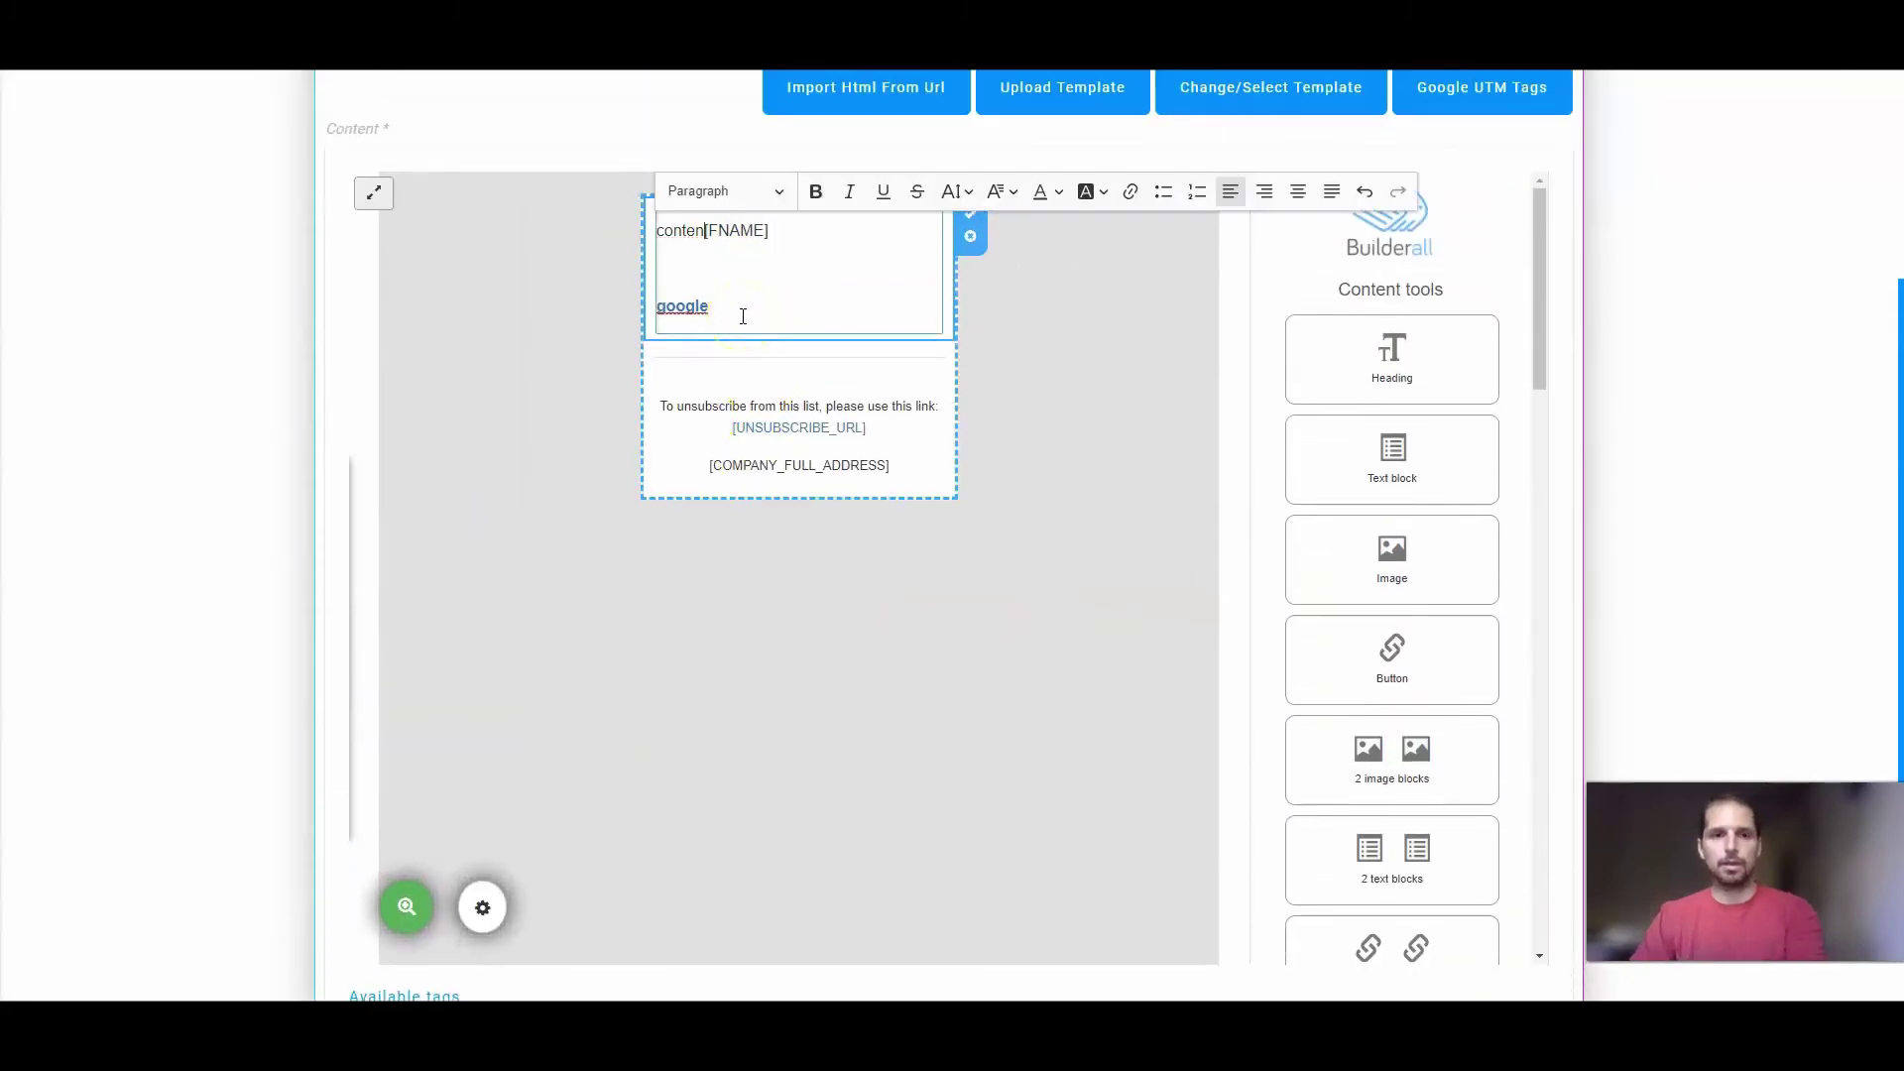
{"action": "type", "text": "Hey"}
{"action": "left_click", "coordinate": [768, 259]}
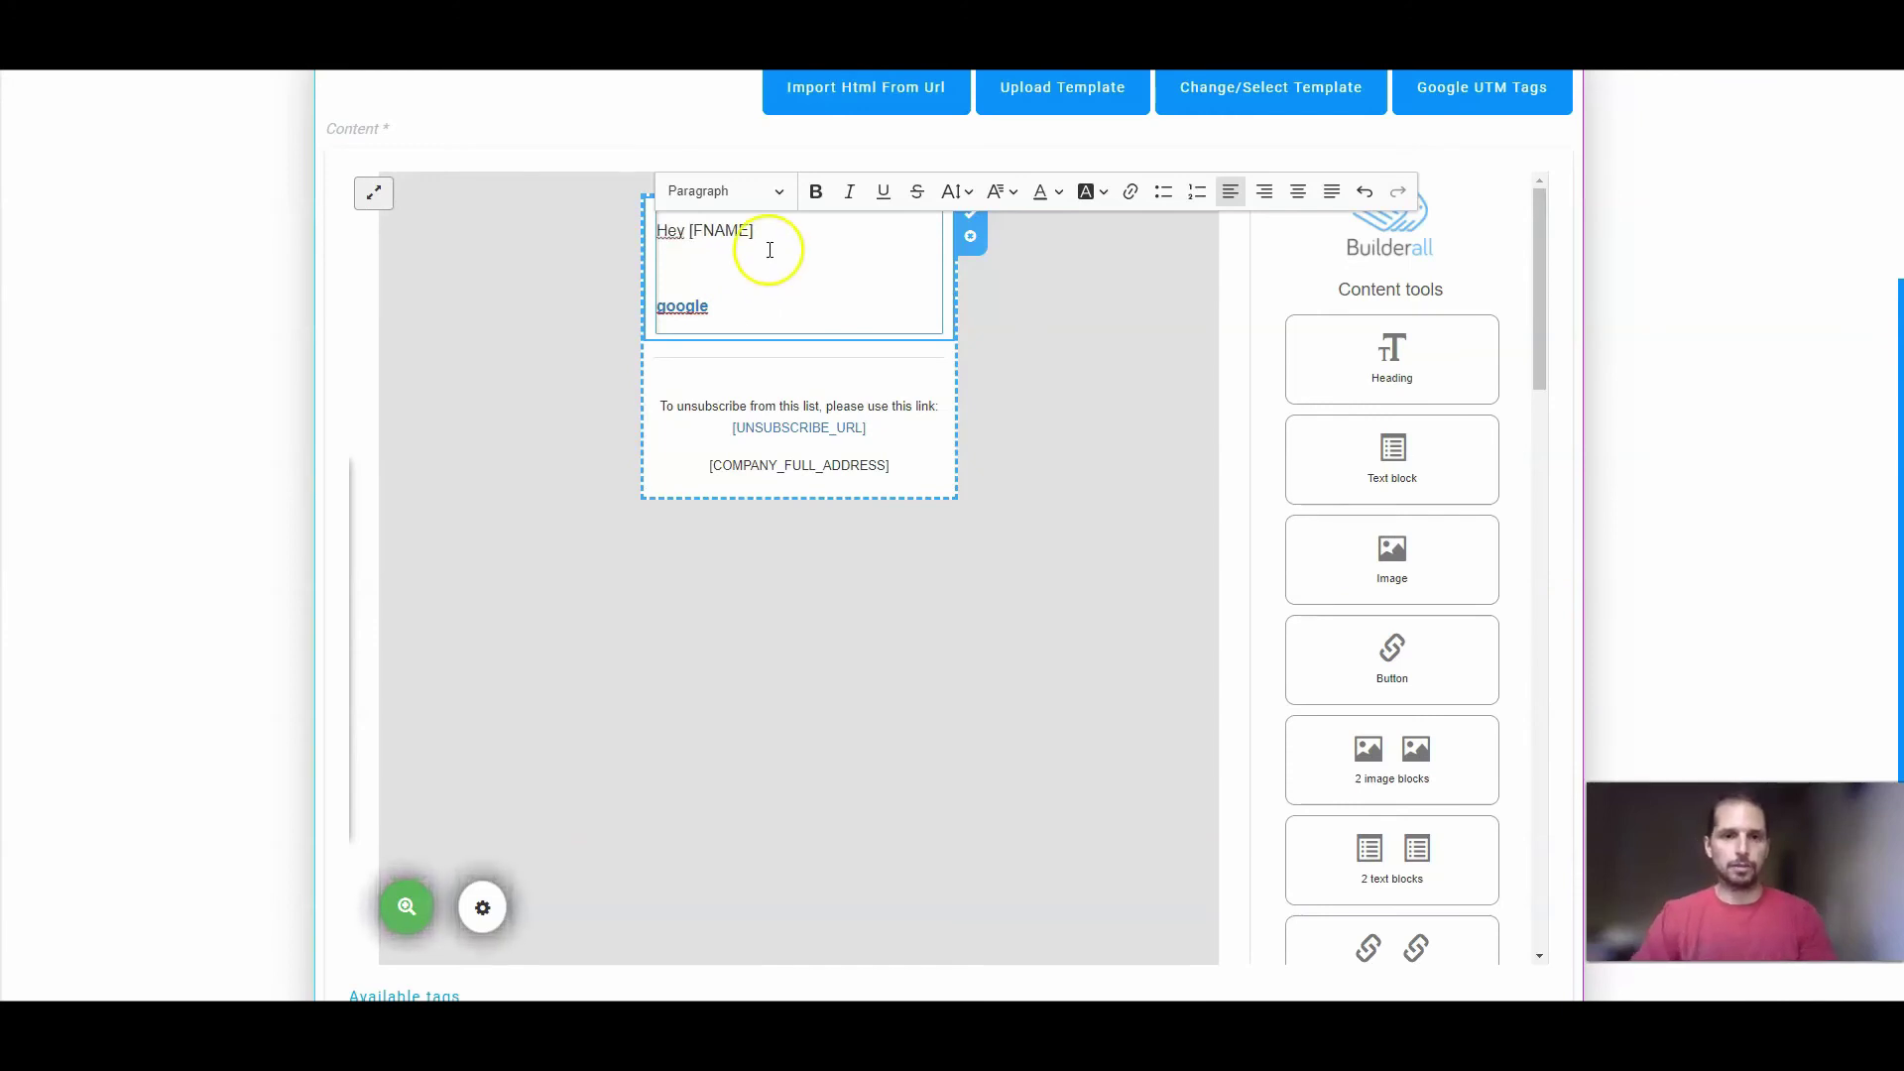
{"action": "type", "text": "content"}
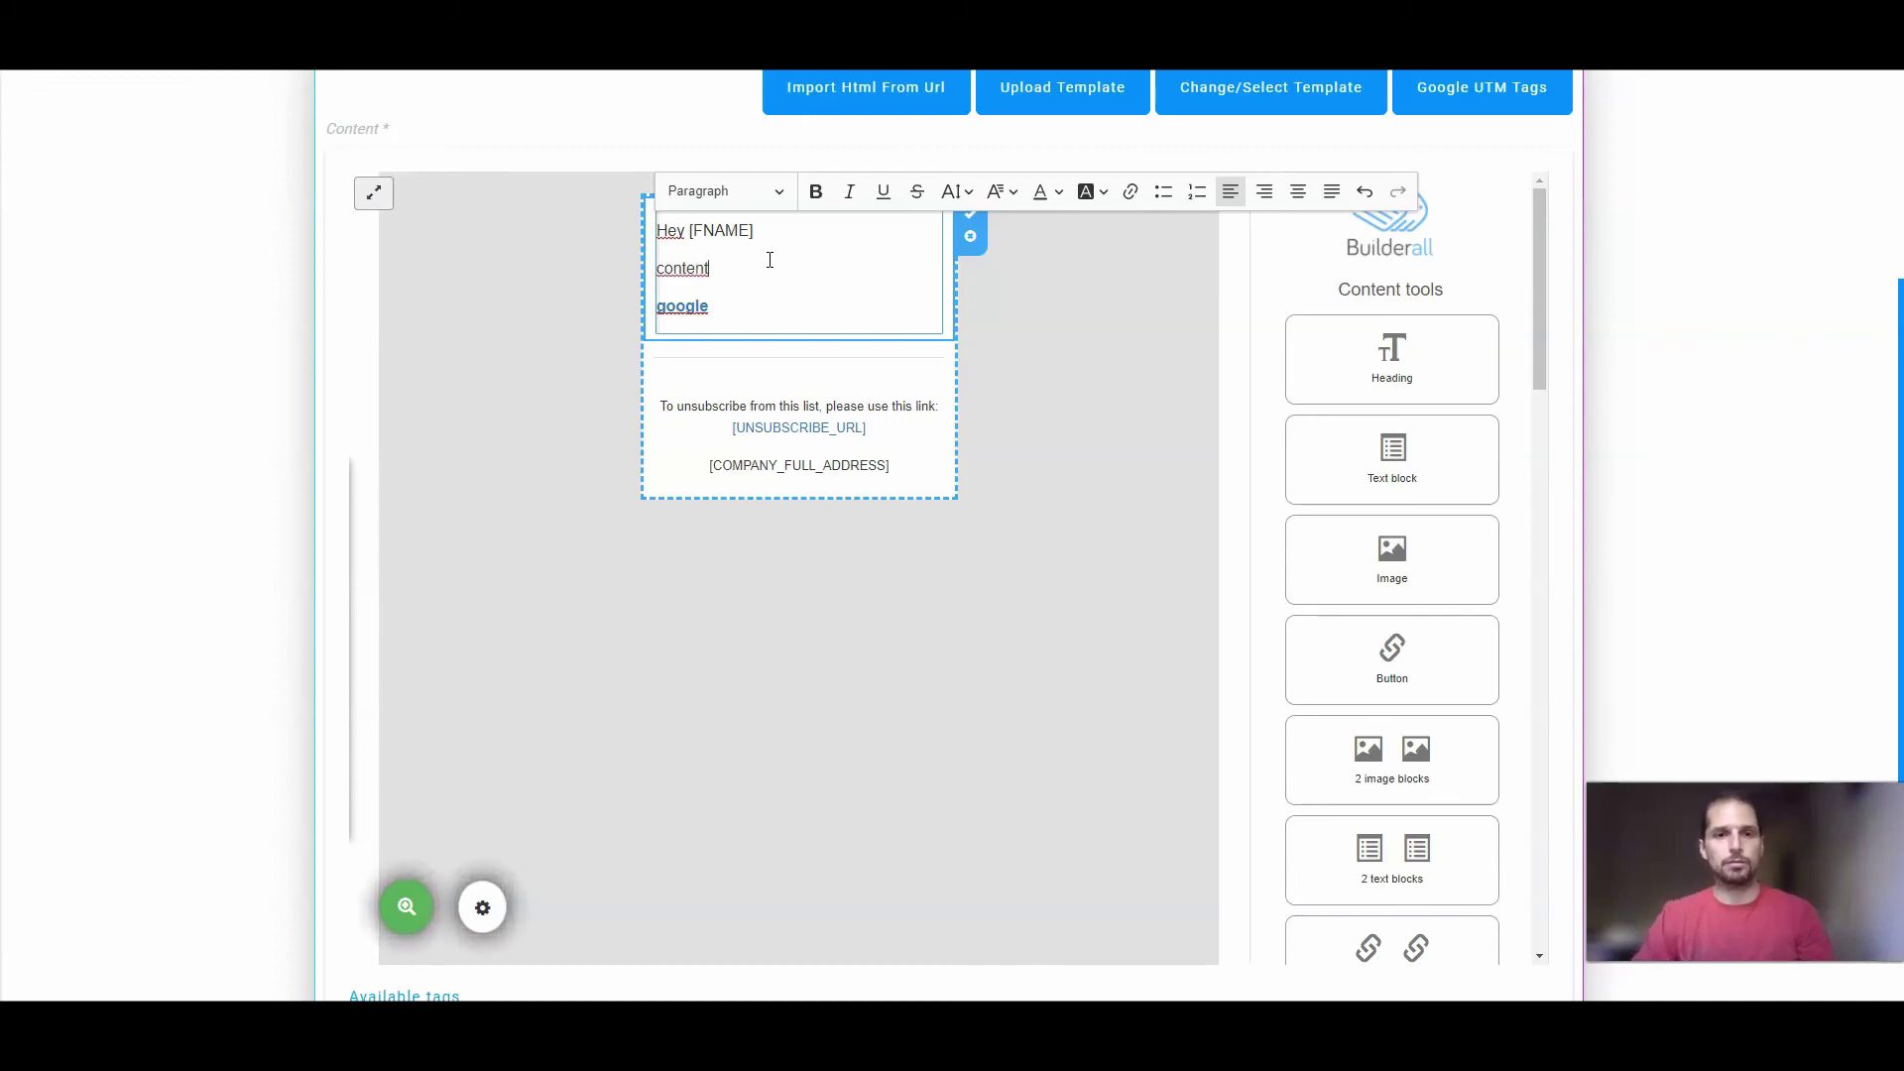
Add "[FNAME], you are receivng this email bc you subscribed to my list wih your email [EMAIL]" above the footer's unsubscribe text
{"action": "left_click", "coordinate": [786, 393]}
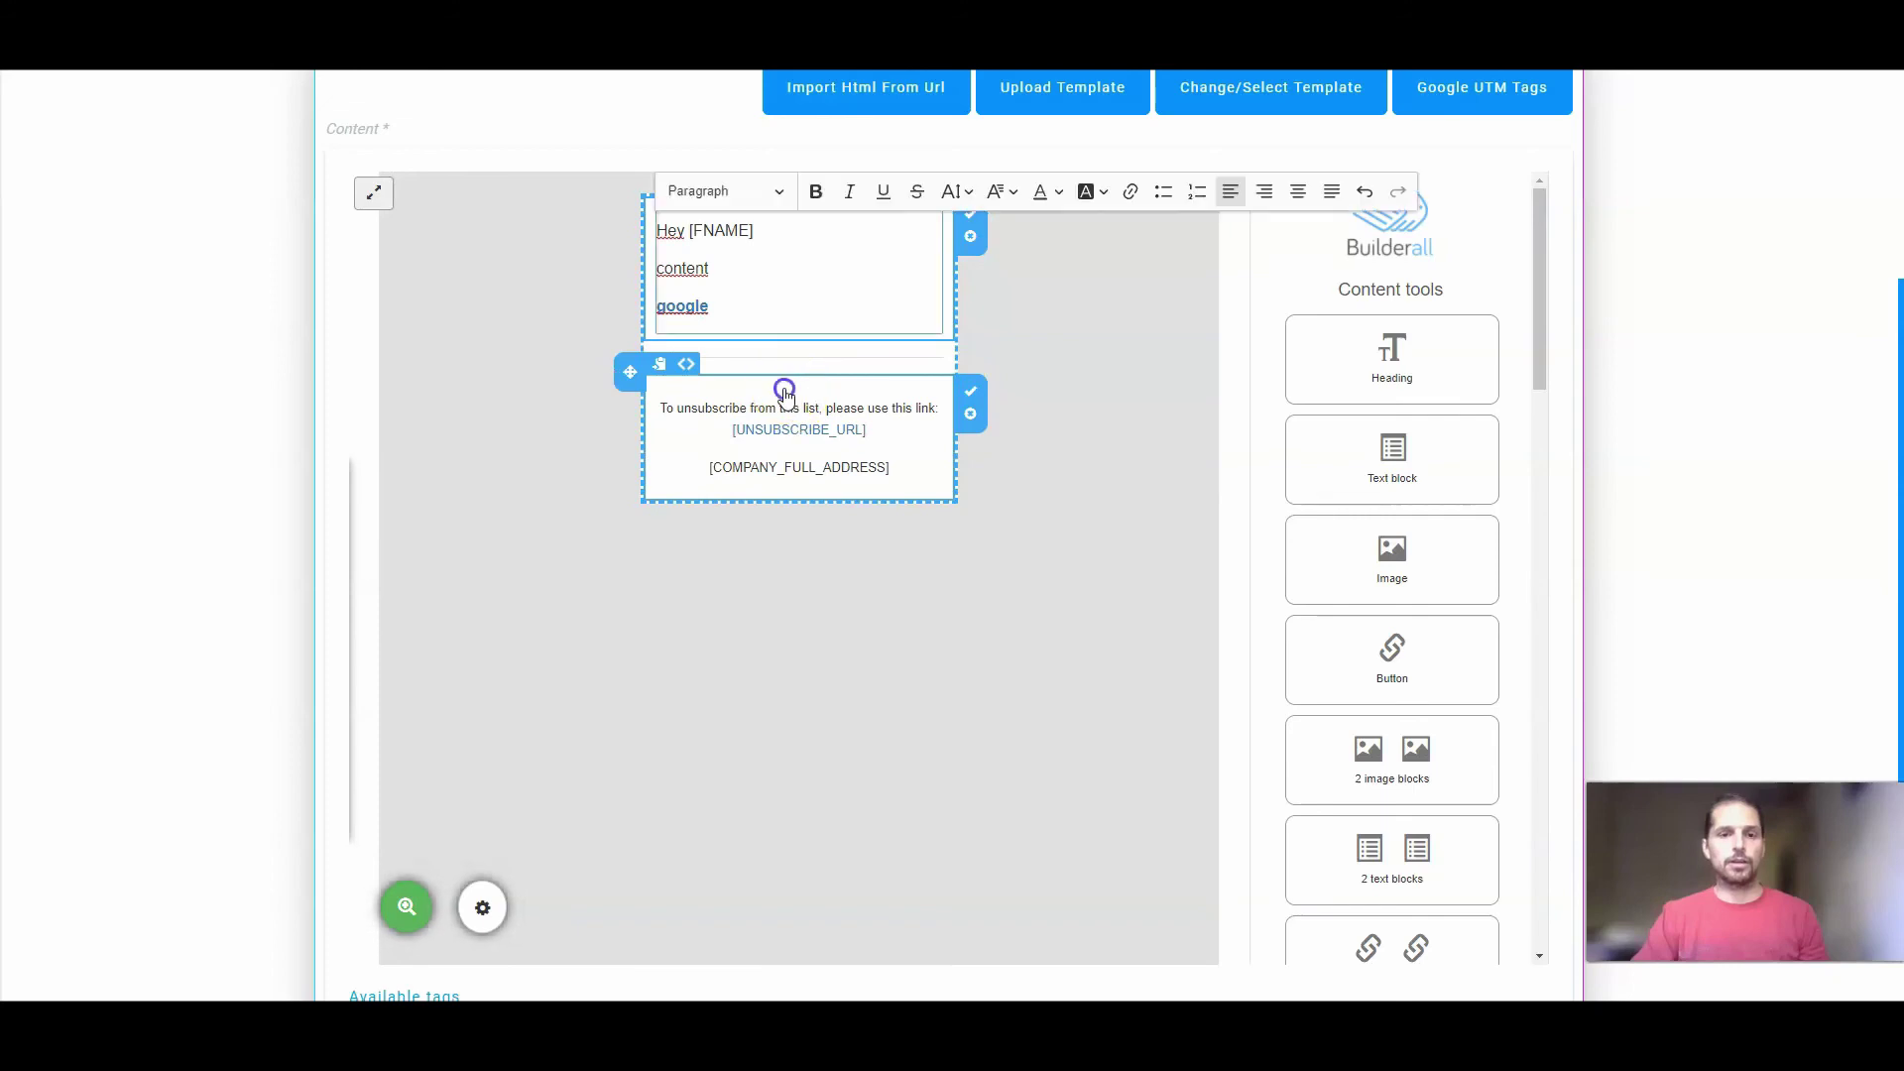
{"action": "left_click", "coordinate": [668, 406]}
{"action": "key", "text": "Return"}
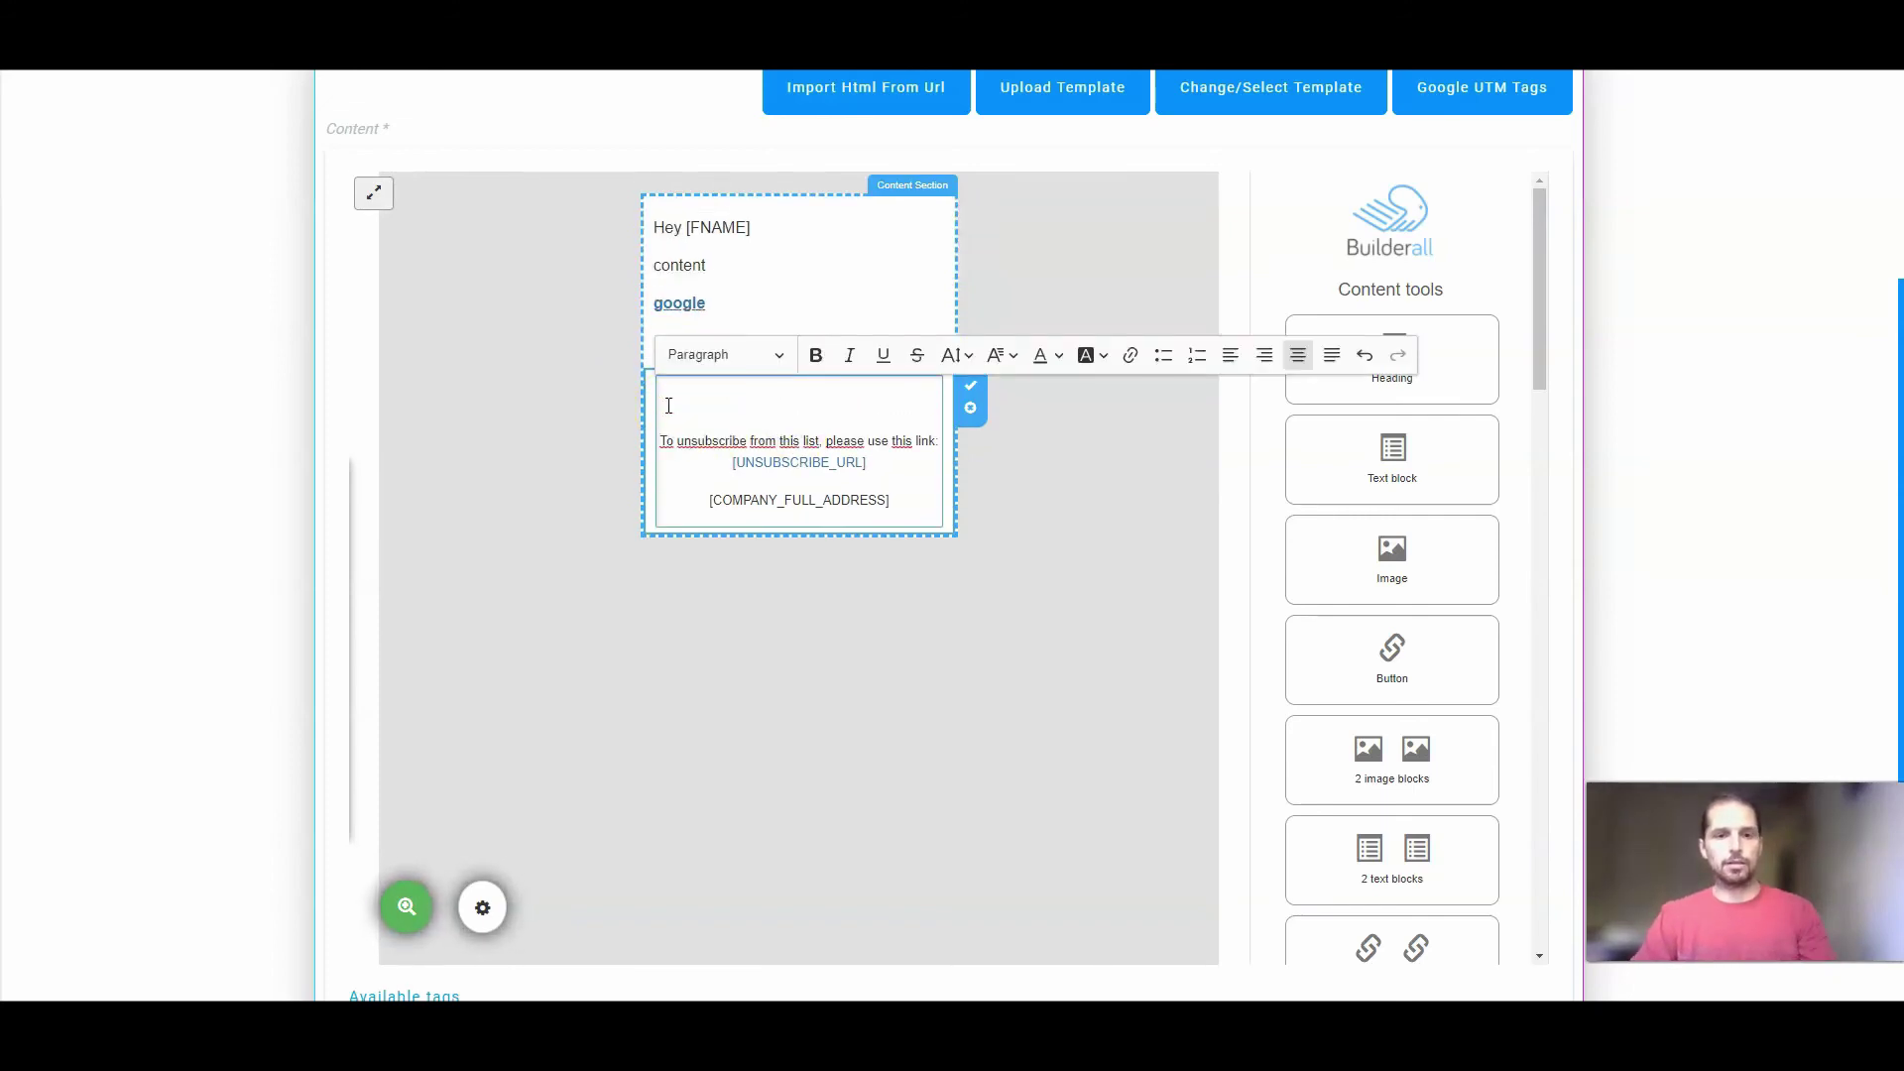
{"action": "type", "text": "[FNAME], you are receivng this email bc you subscribed to my list wih your email [EMAIL]"}
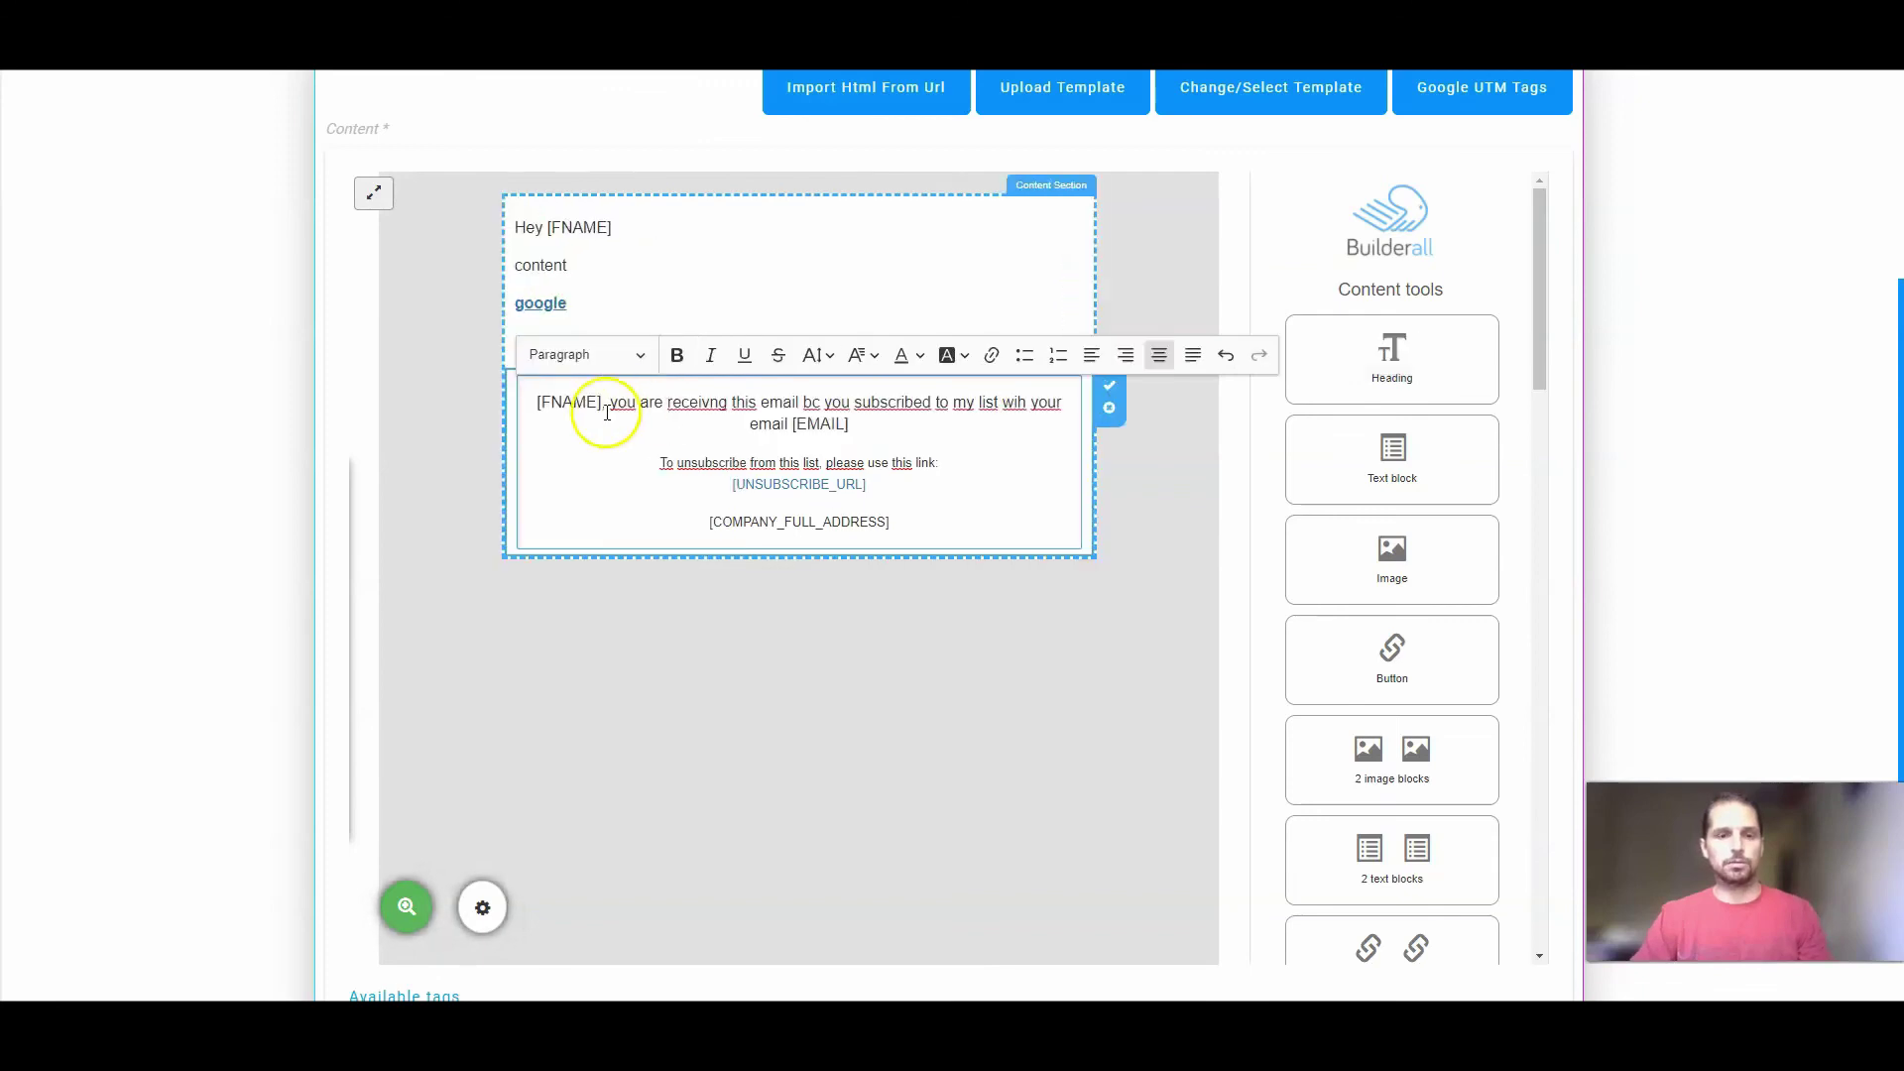
Examine the [FNAME] and [EMAIL] tags in the footer line above the unsubscribe text
{"action": "left_click_drag", "start_coordinate": [537, 402], "coordinate": [601, 397]}
{"action": "left_click", "coordinate": [573, 437]}
{"action": "left_click", "coordinate": [541, 400]}
{"action": "left_click", "coordinate": [602, 402]}
{"action": "type", "text": ","}
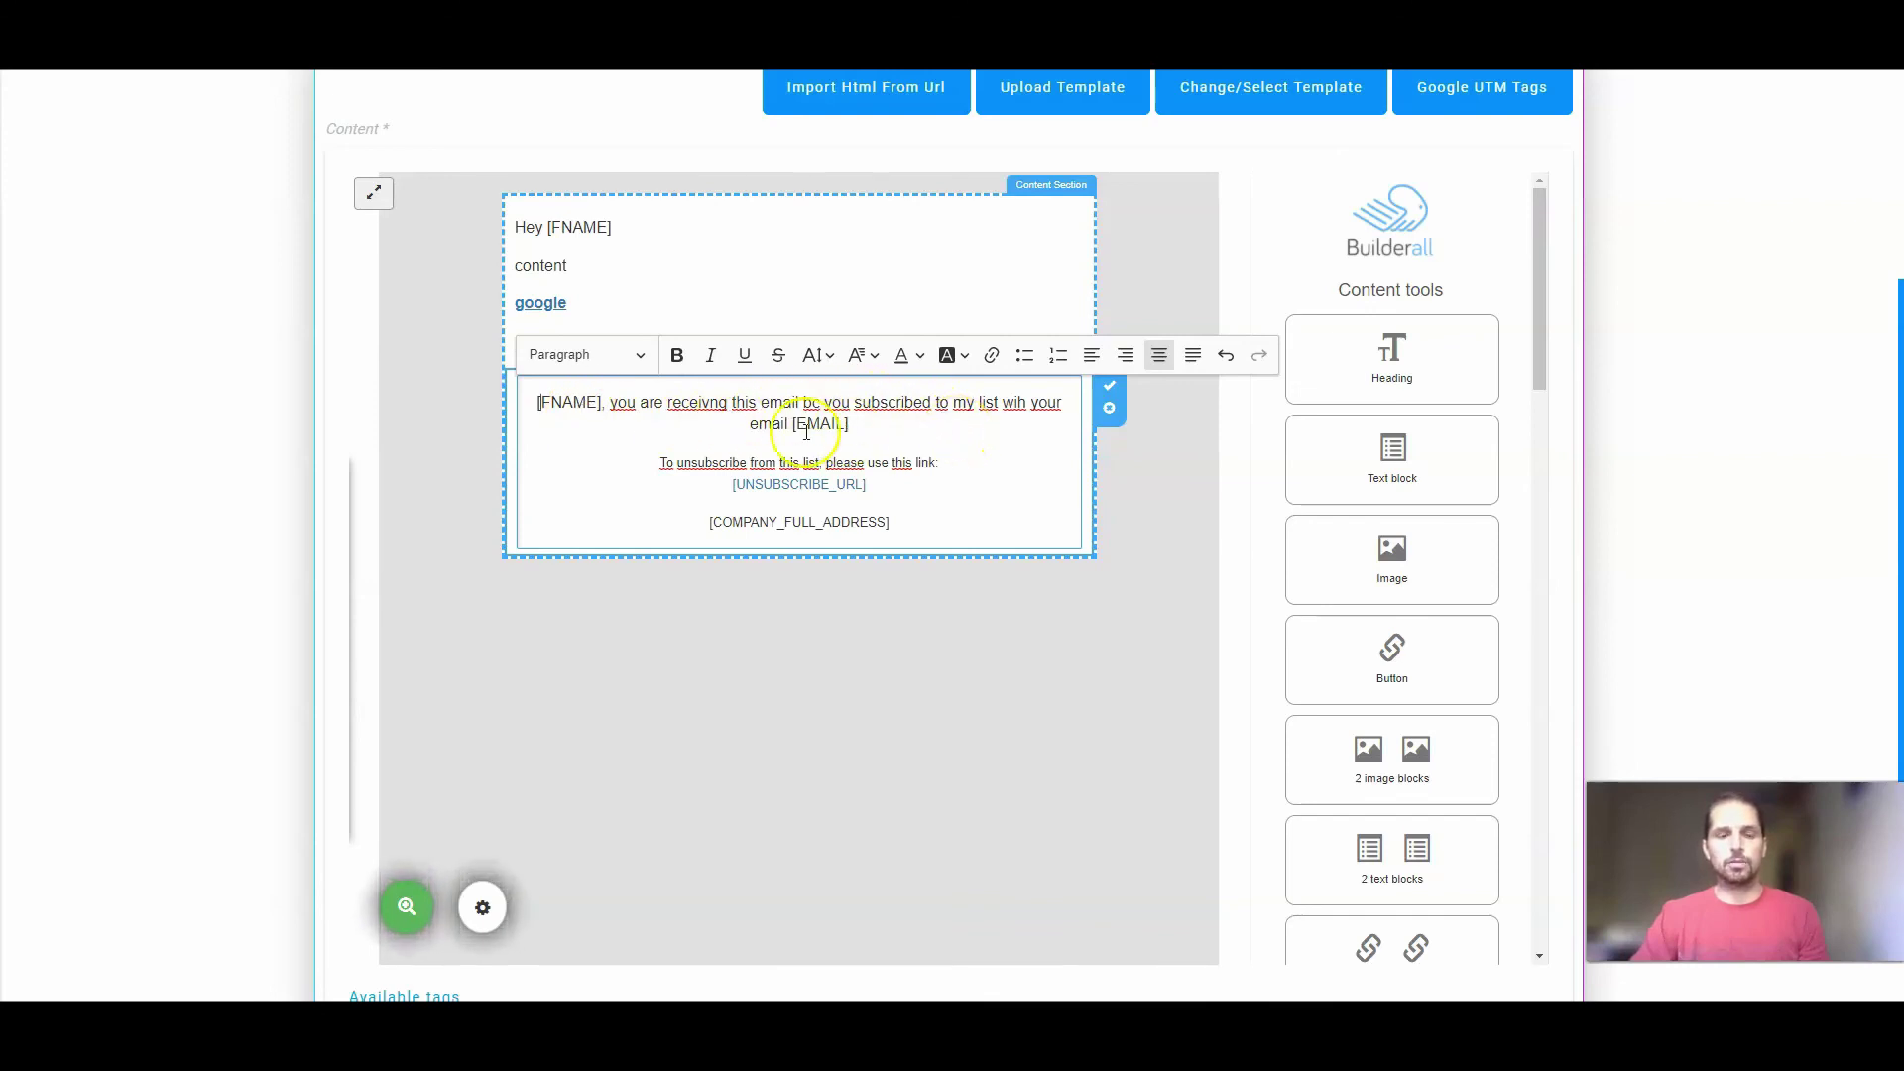
{"action": "left_click_drag", "start_coordinate": [794, 426], "coordinate": [850, 424]}
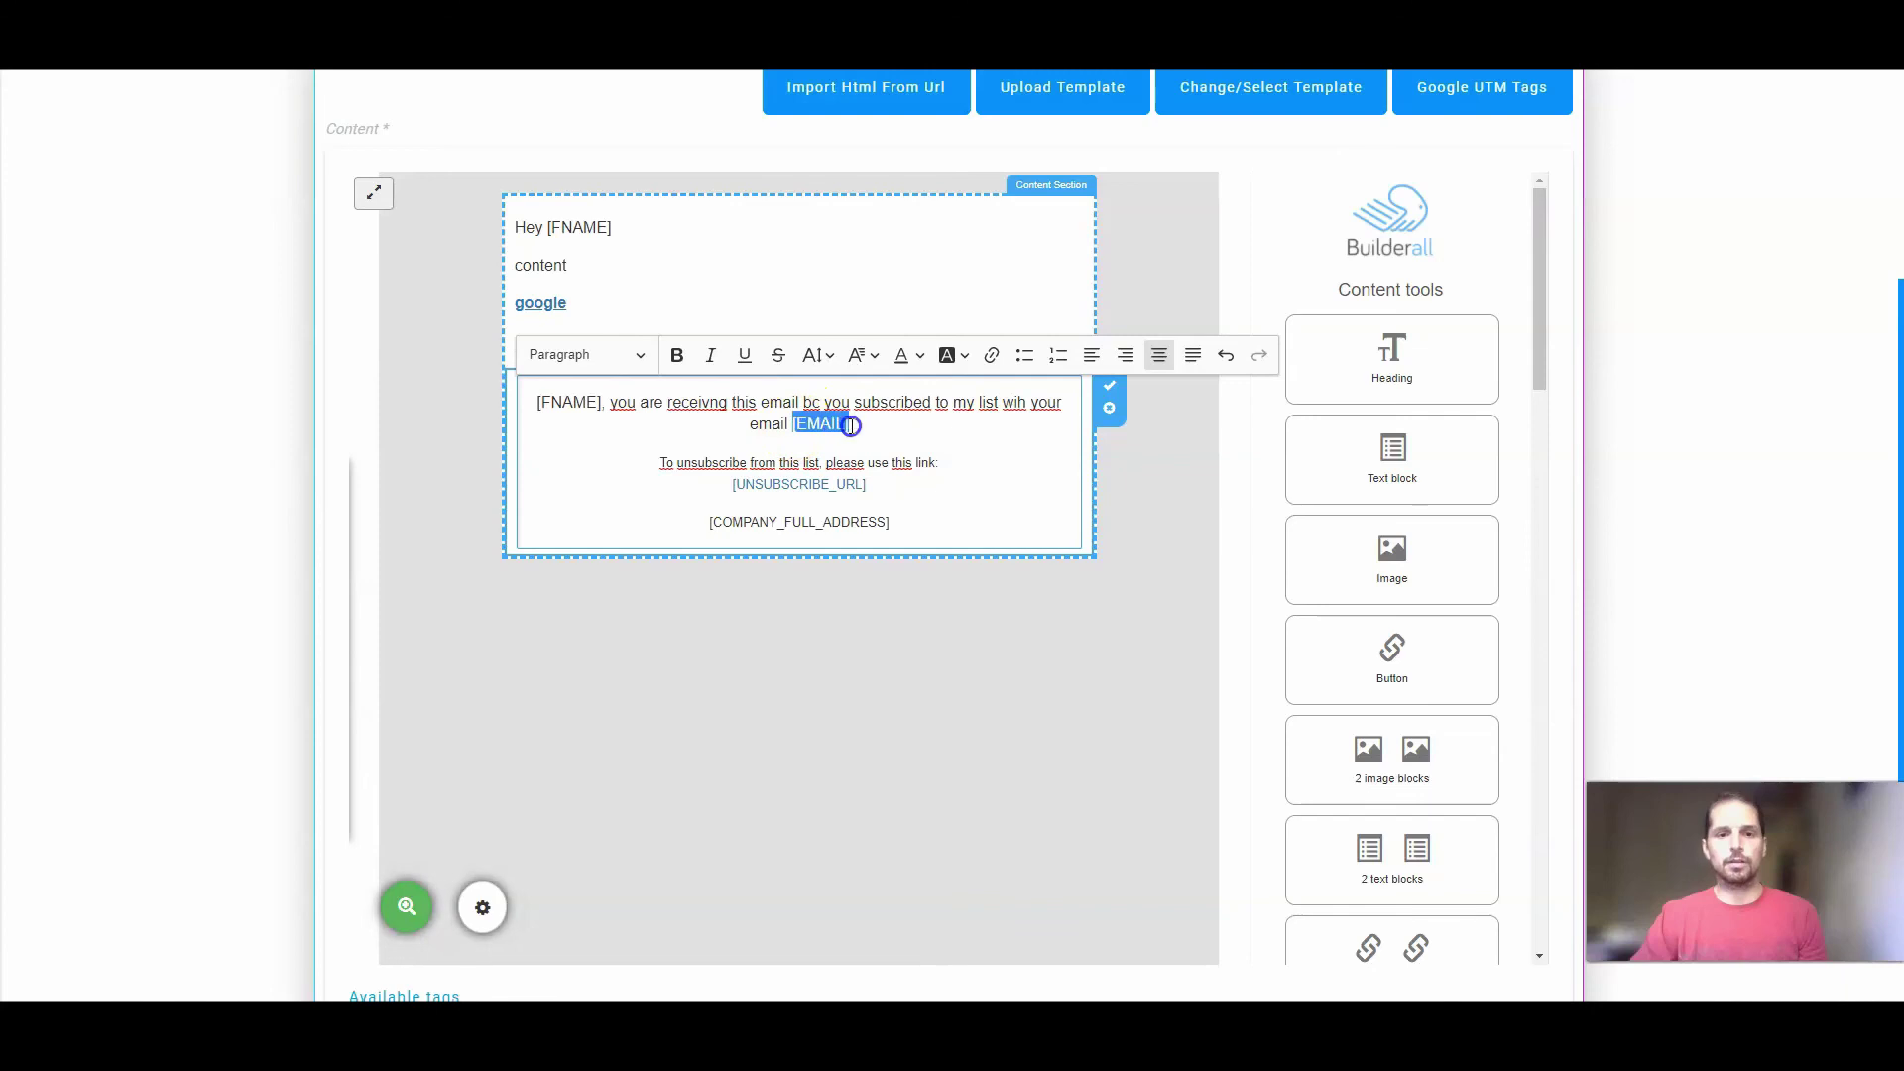
{"action": "left_click", "coordinate": [872, 423]}
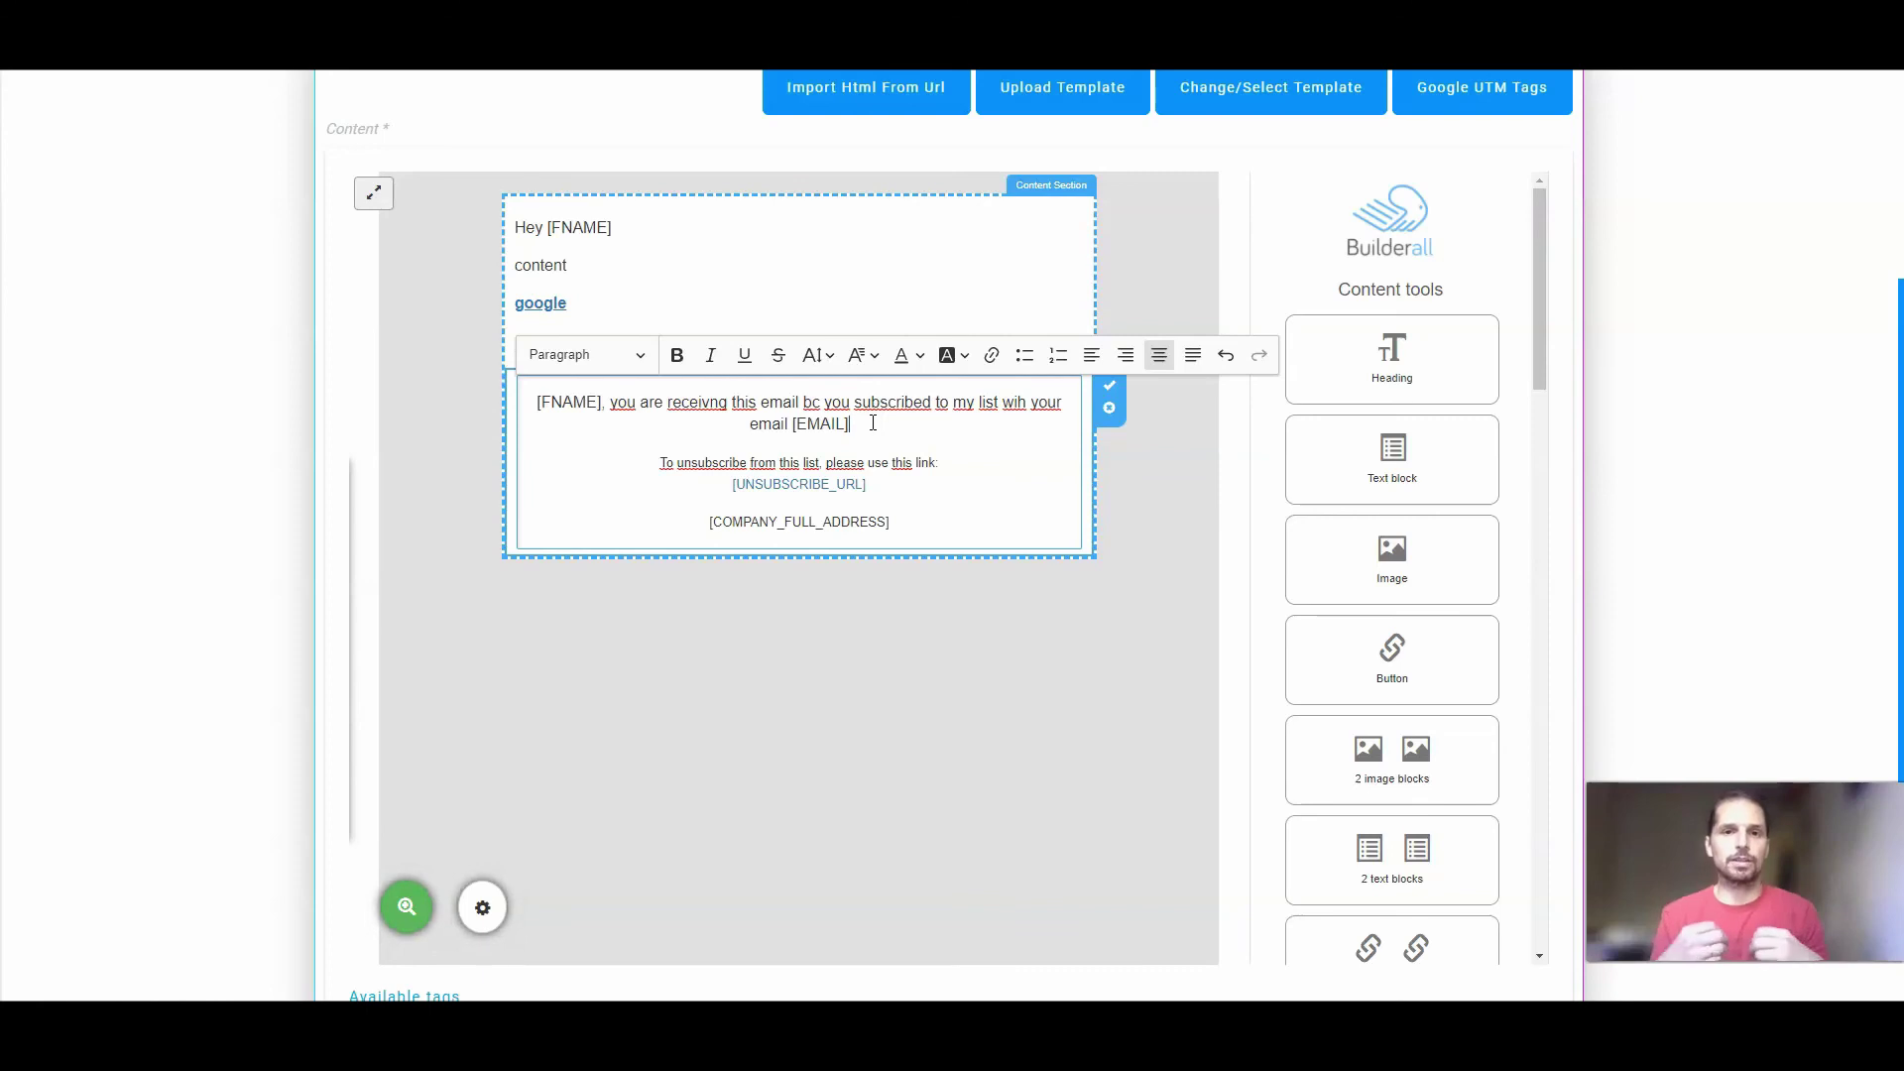
{"action": "left_click", "coordinate": [840, 424]}
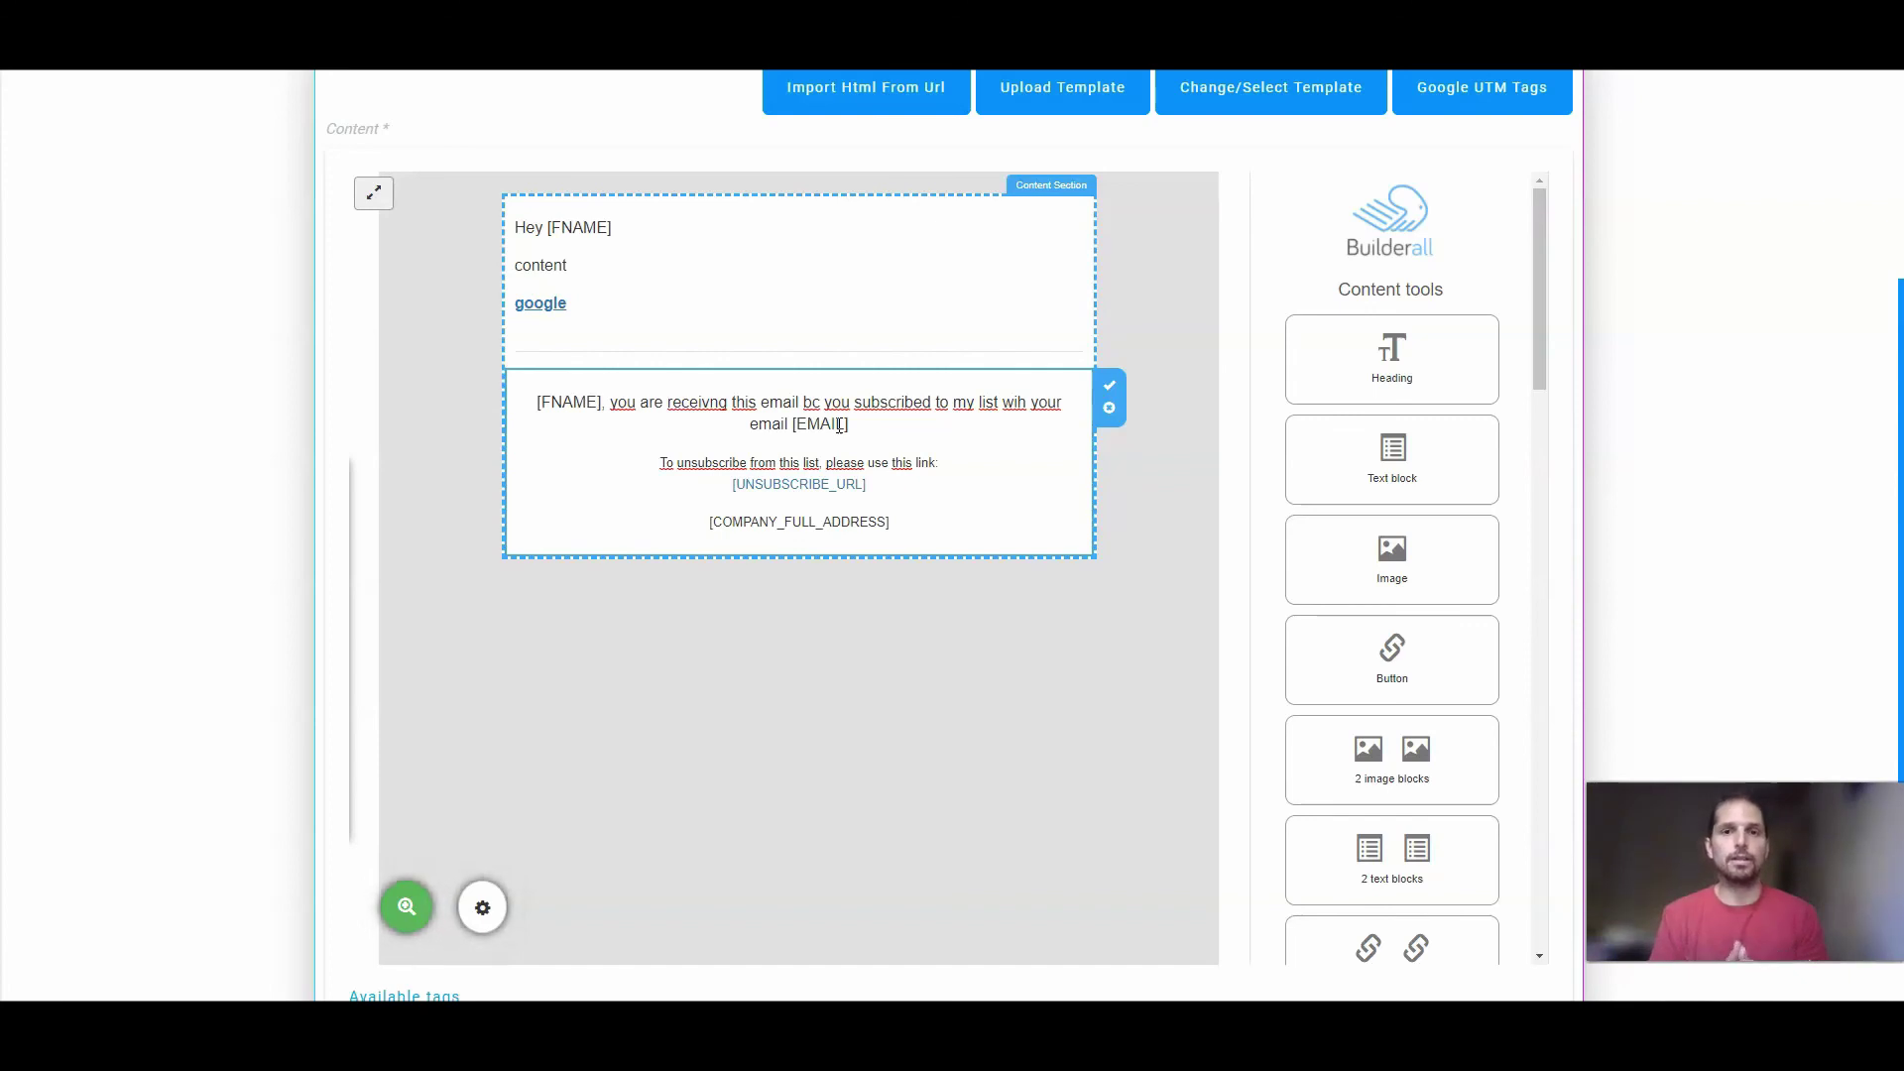
{"action": "left_click", "coordinate": [850, 423]}
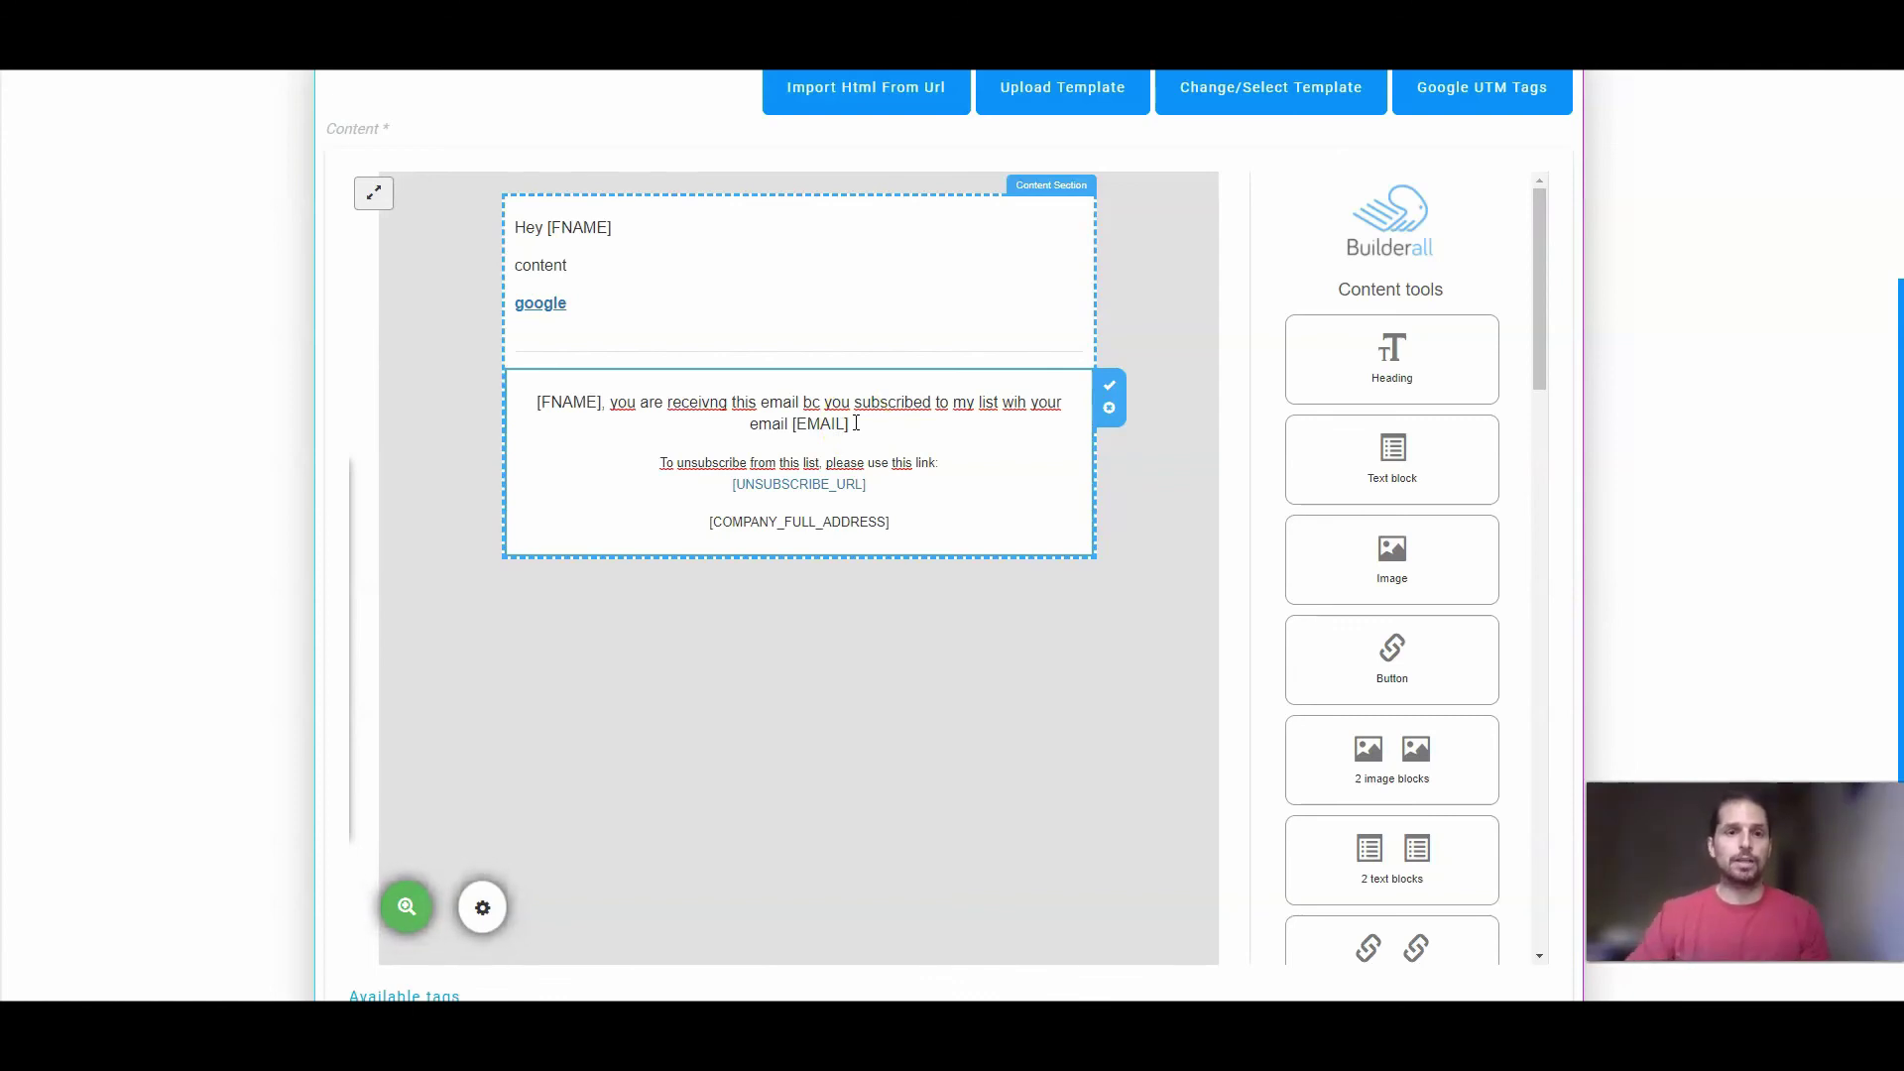
{"action": "left_click", "coordinate": [575, 268]}
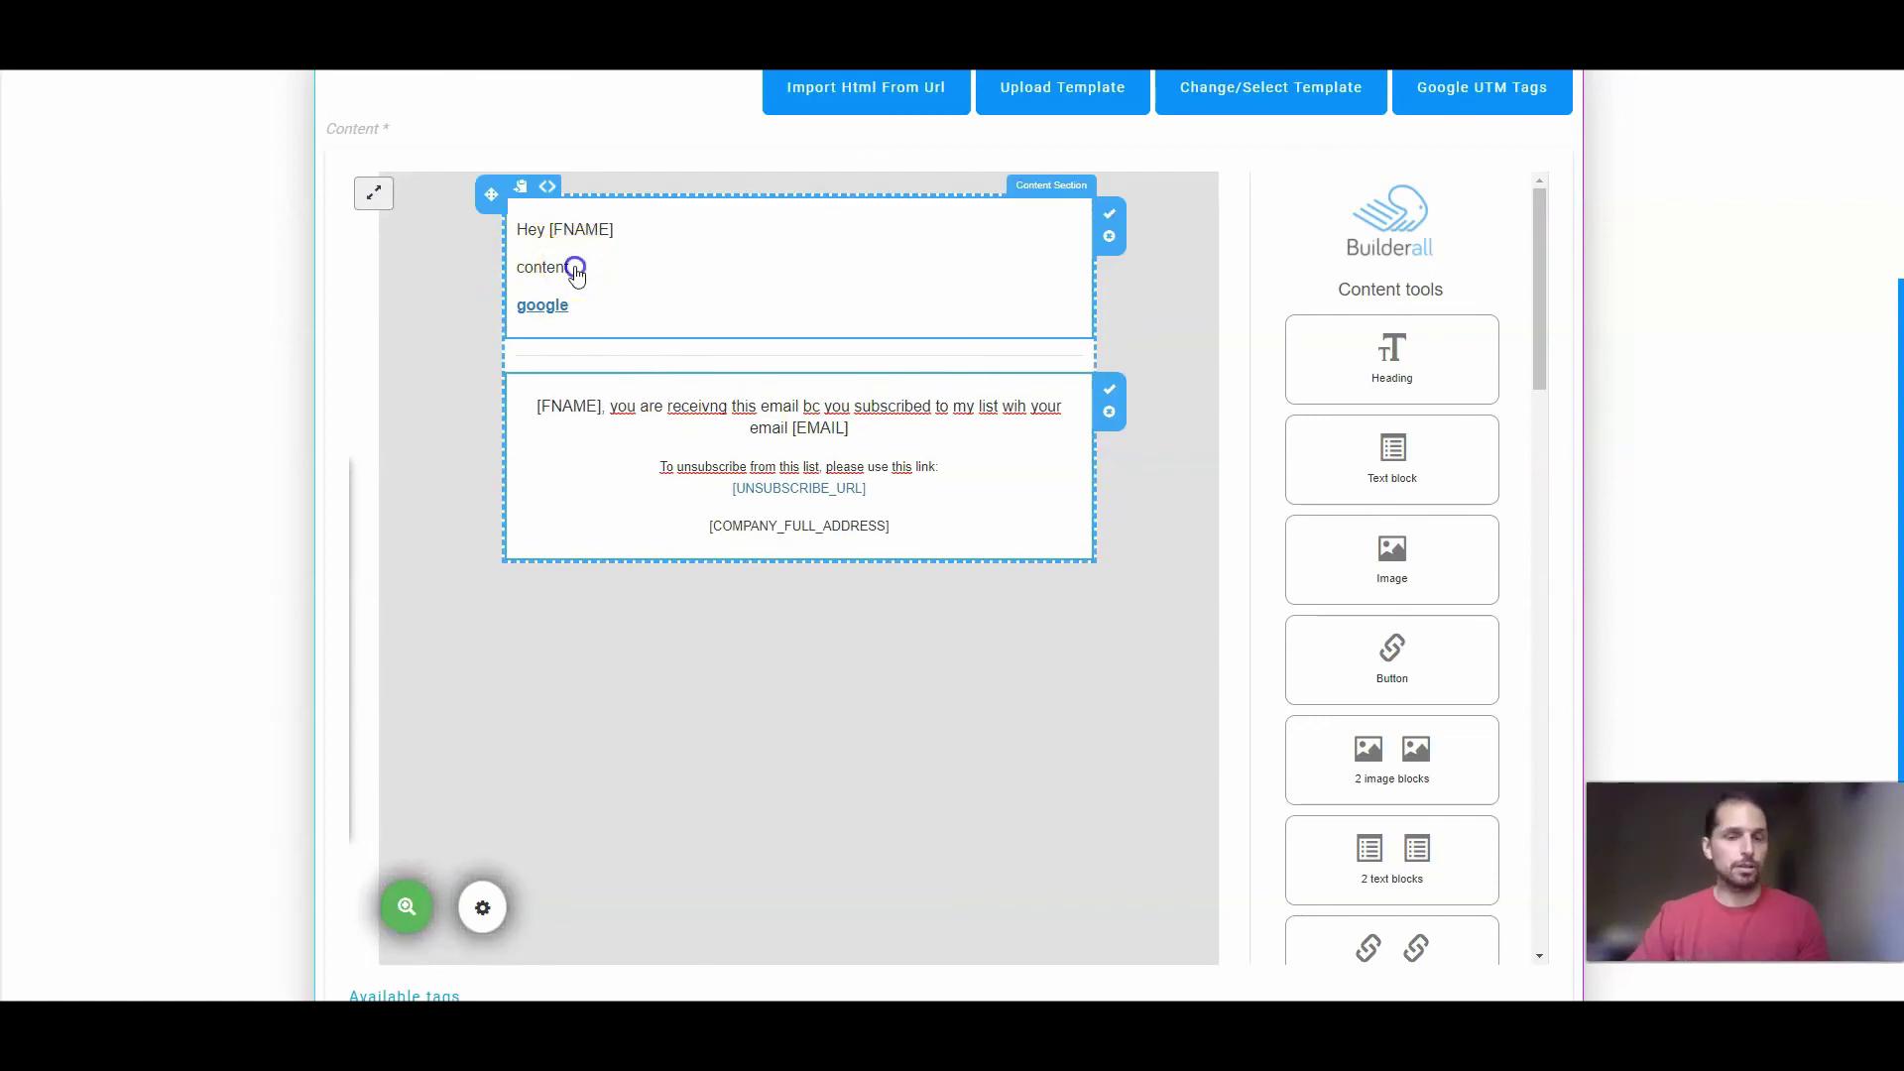
{"action": "left_click", "coordinate": [575, 270]}
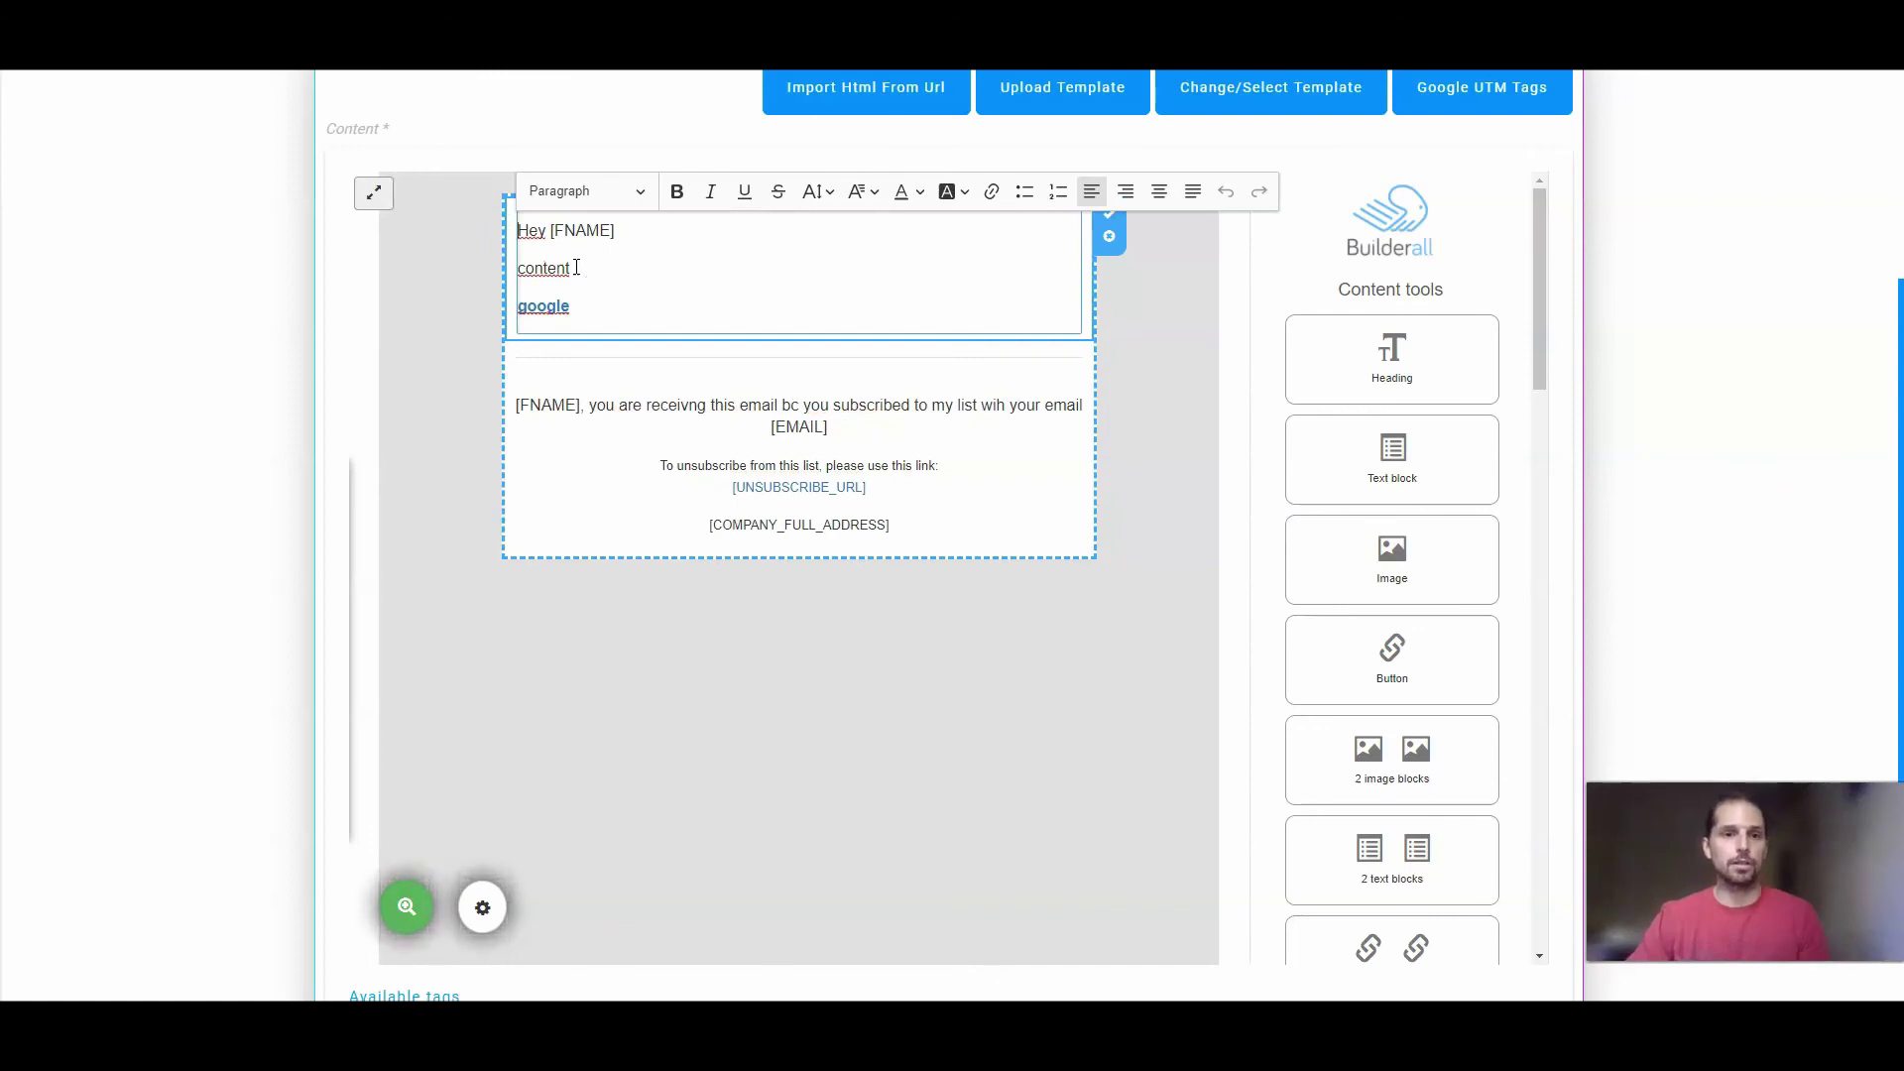
{"action": "left_click", "coordinate": [587, 269]}
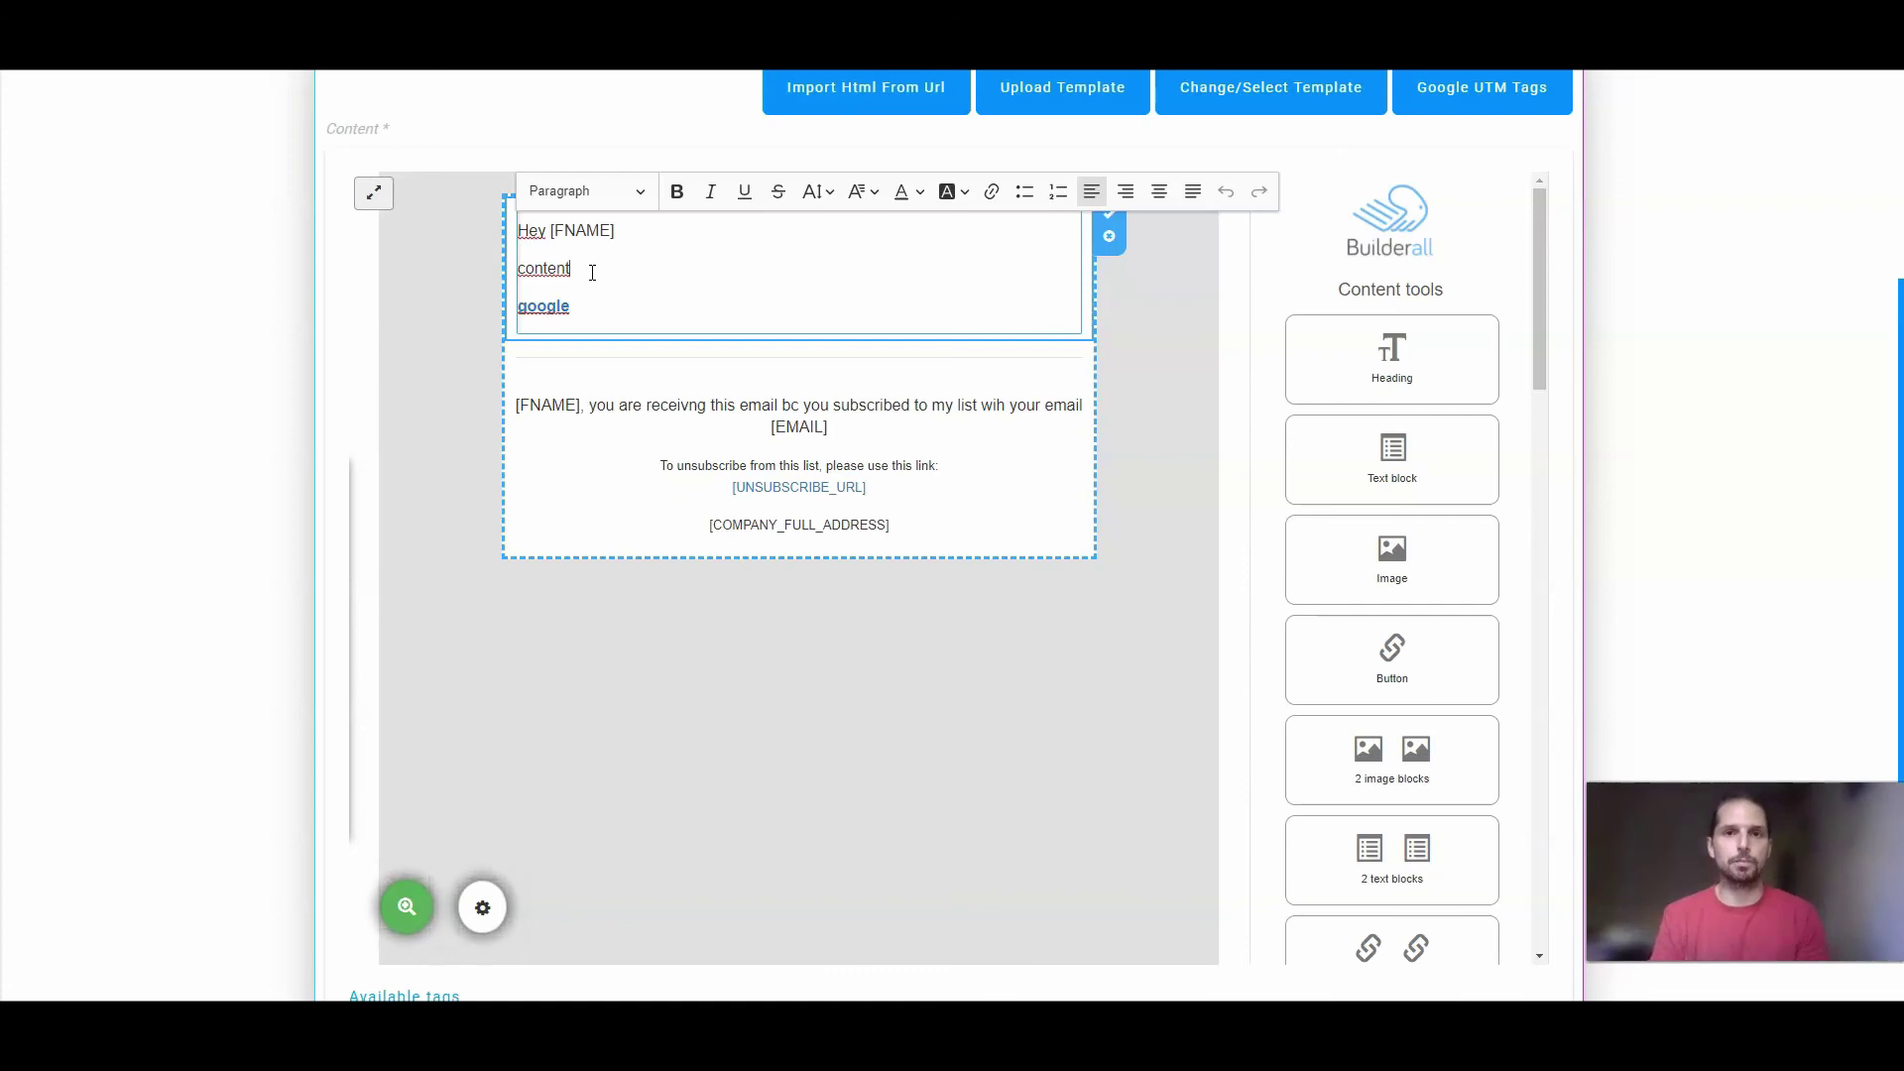
{"action": "left_click", "coordinate": [103, 283]}
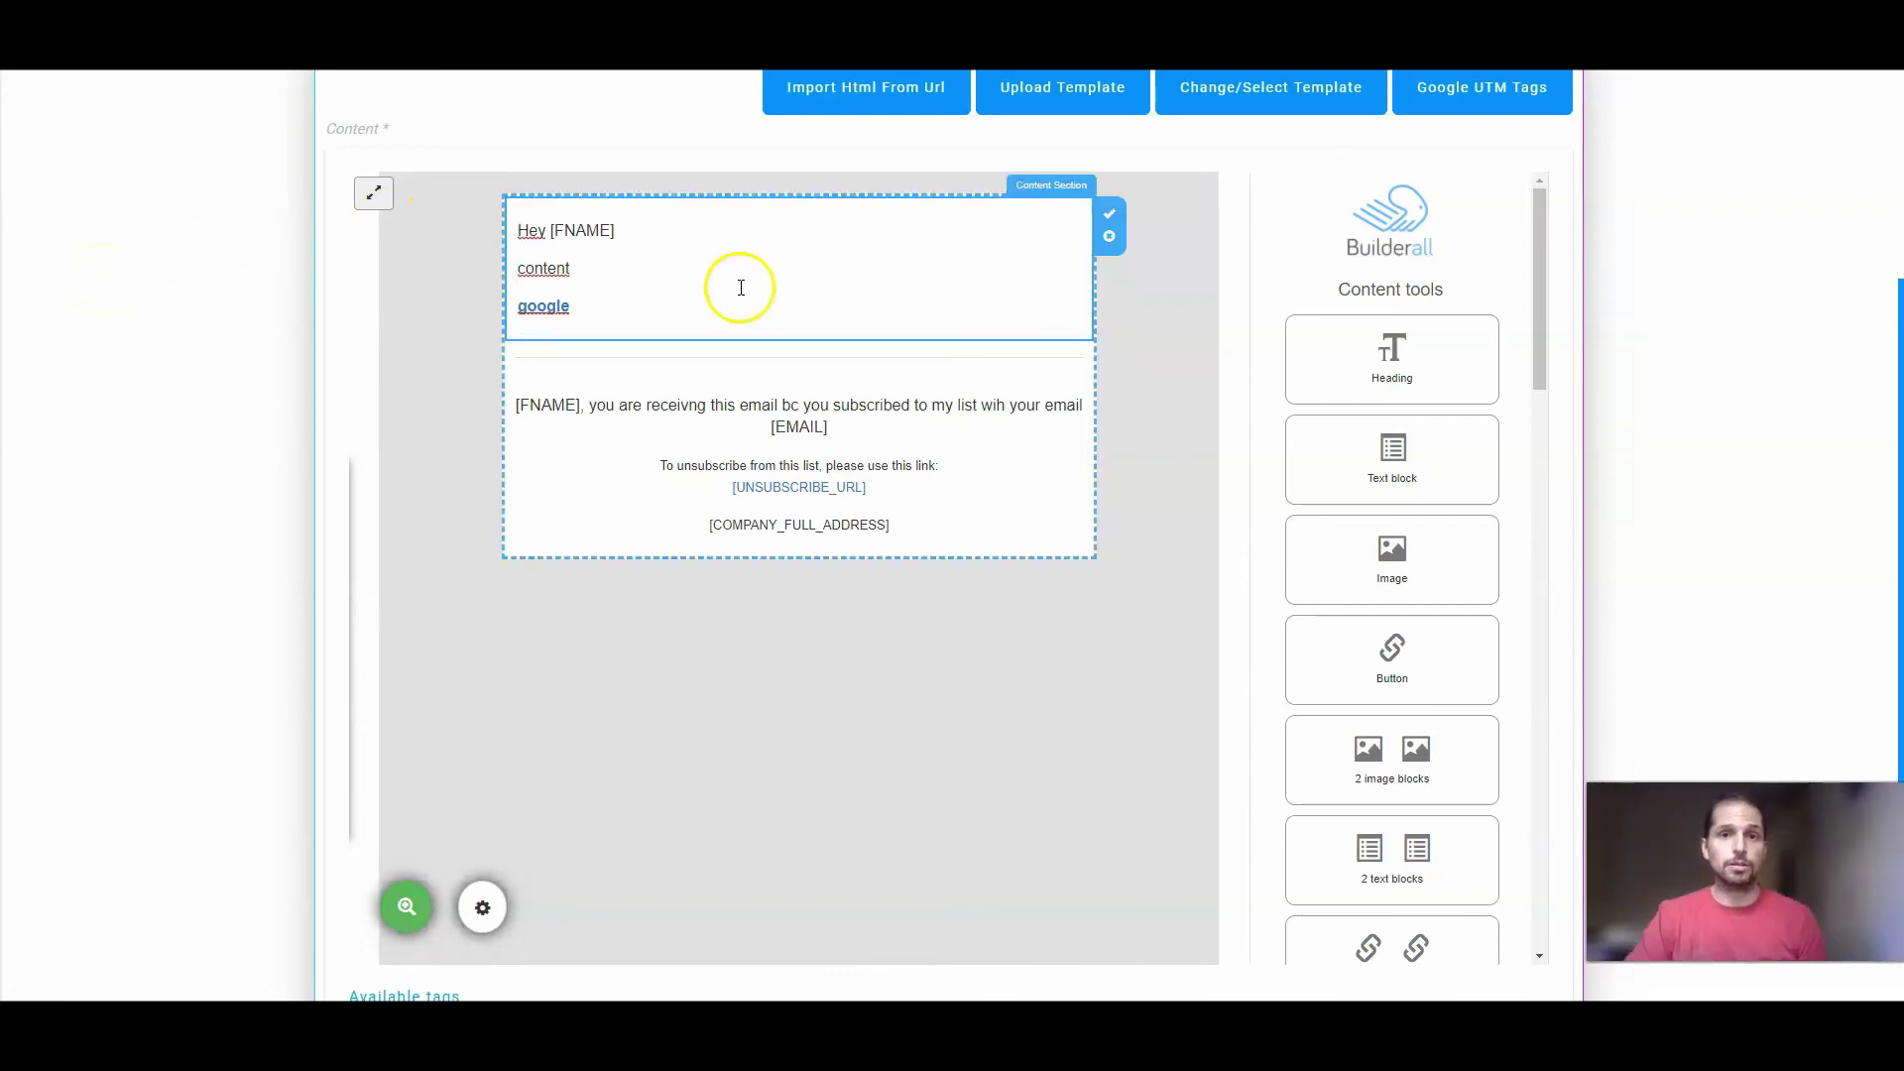
{"action": "scroll", "coordinate": [892, 362], "scroll_direction": "down", "scroll_amount": 3}
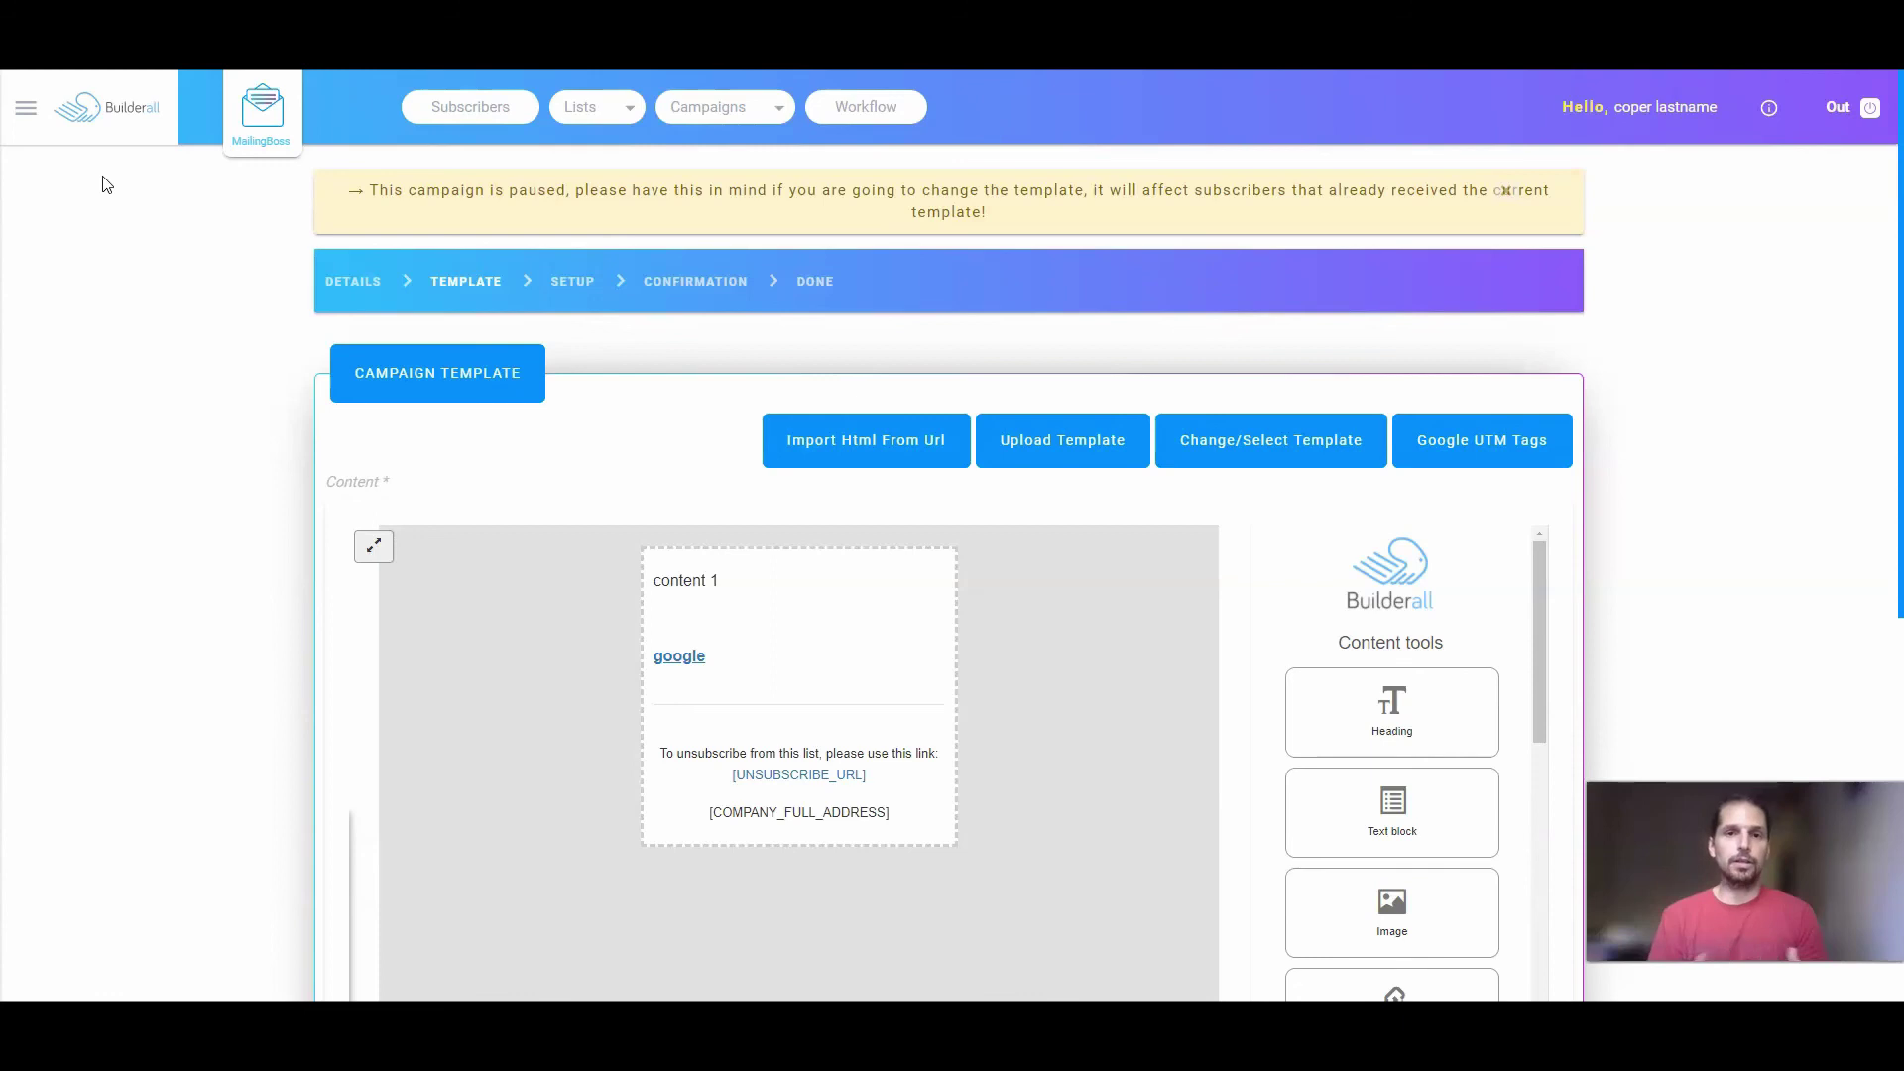
{"action": "left_click", "coordinate": [106, 189]}
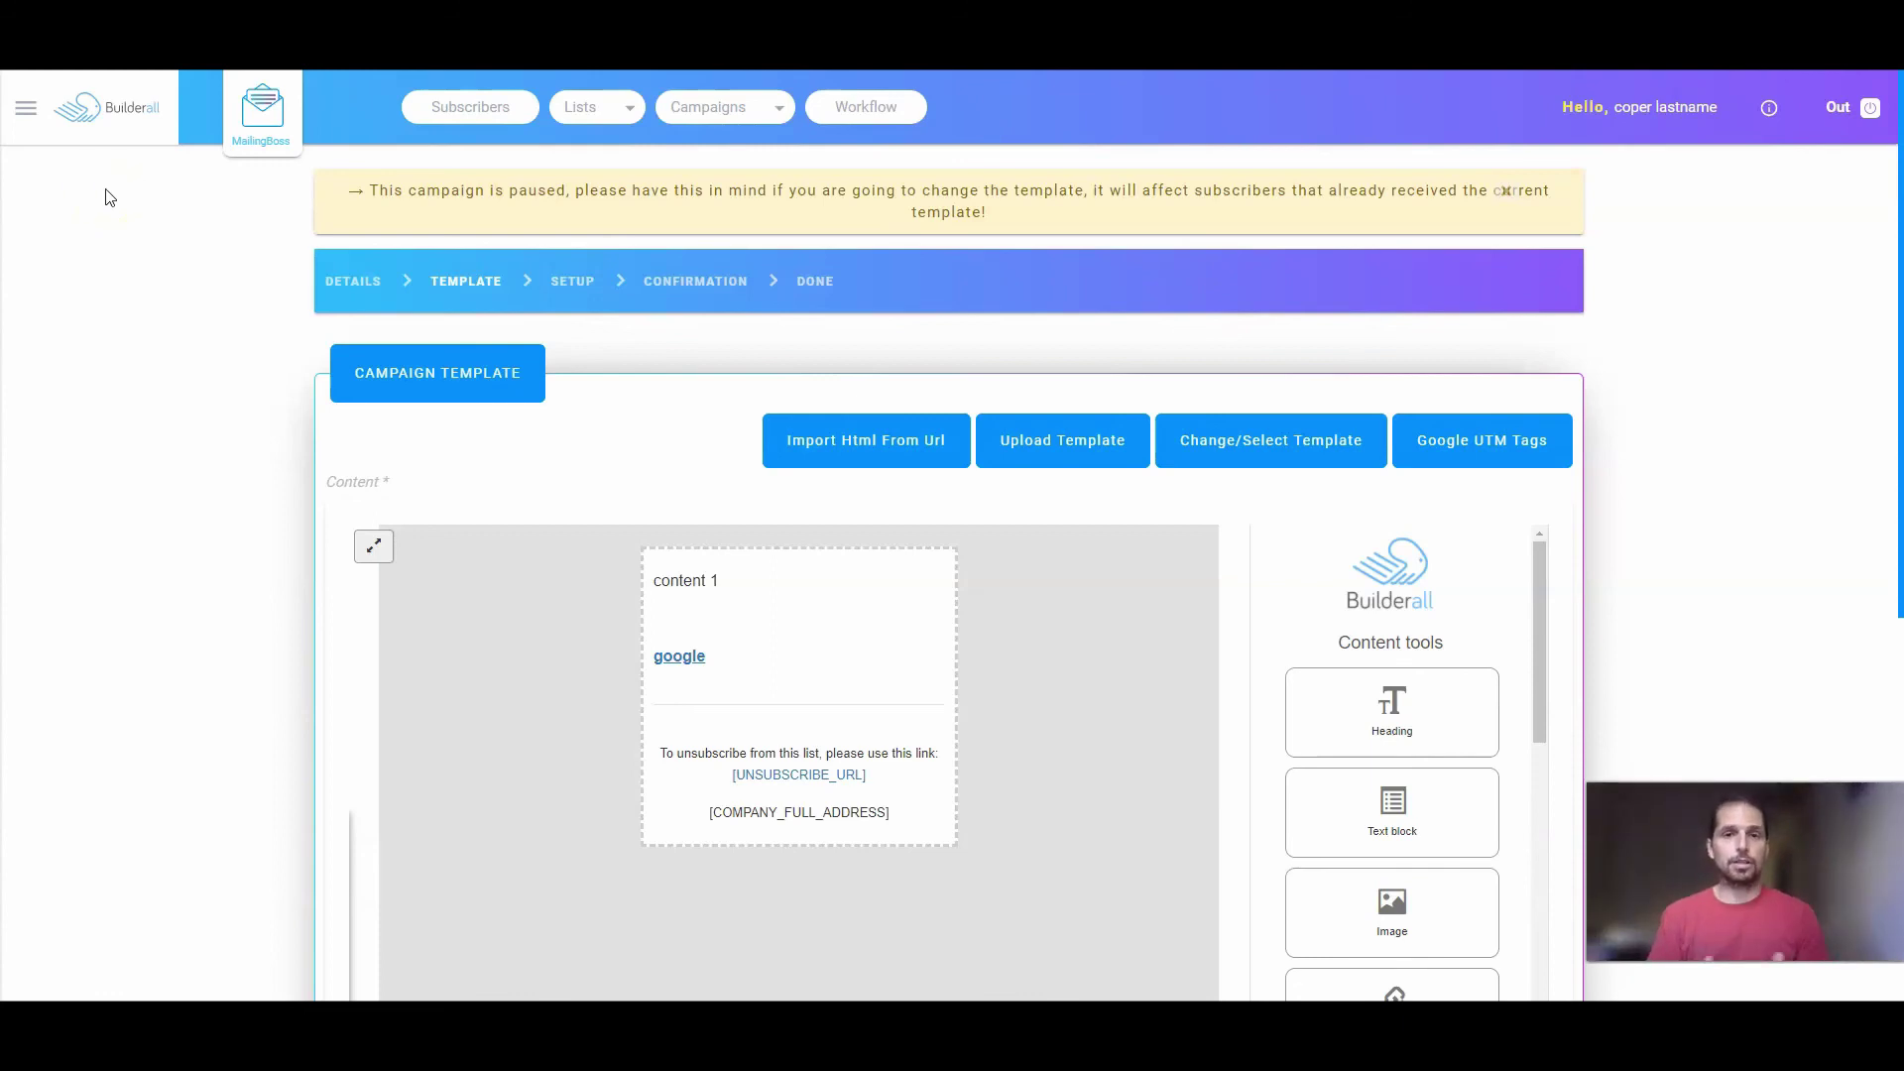